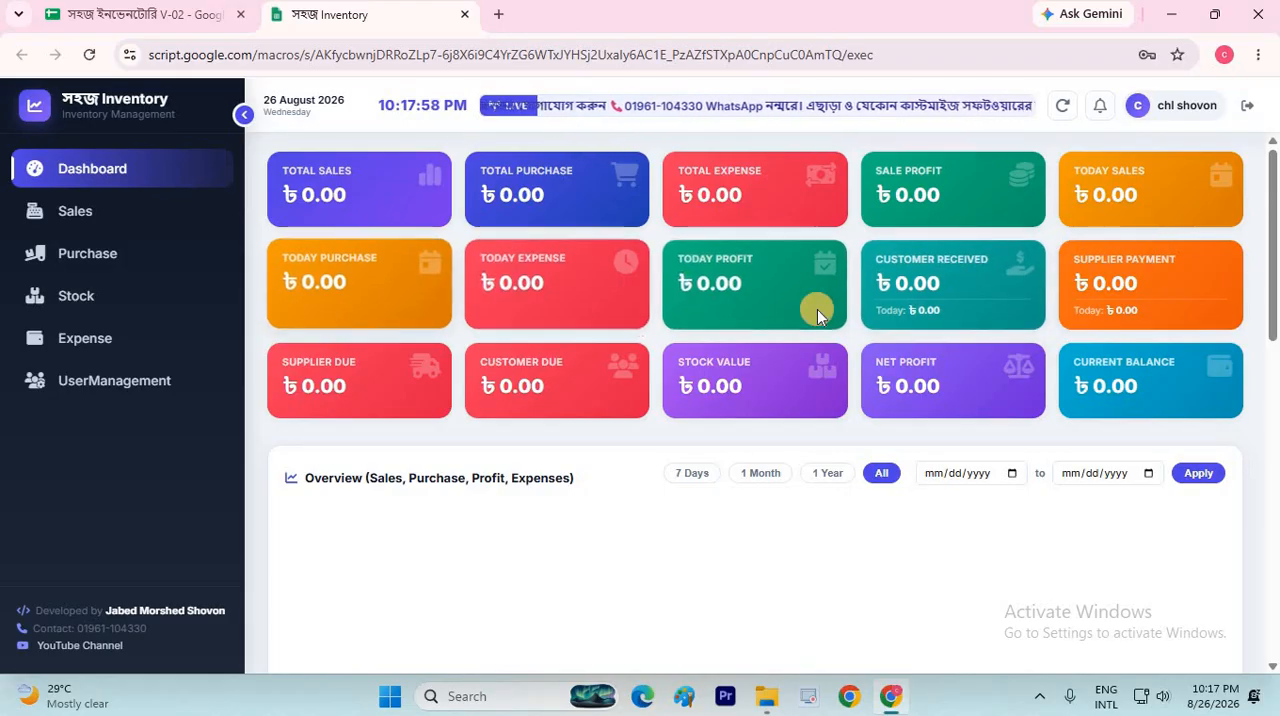
scroll(817, 309, down, 2)
scroll(817, 312, up, 1)
scroll(817, 309, up, 1)
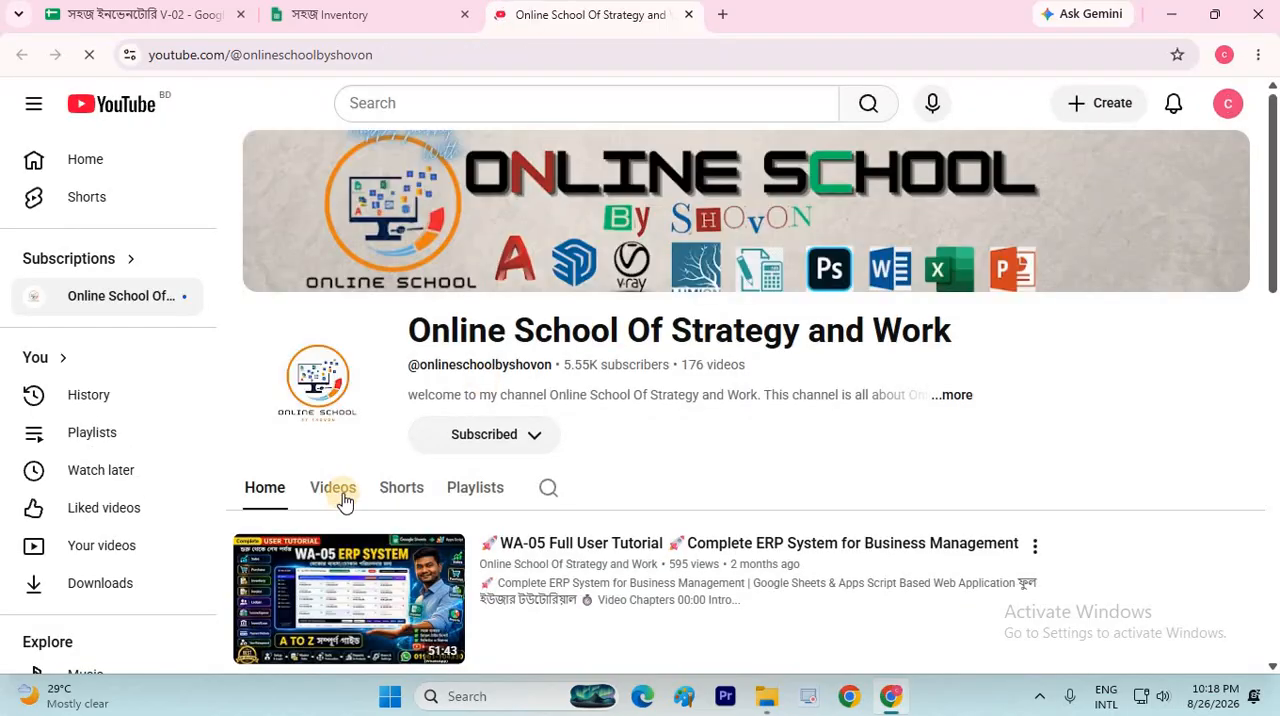
Browse the YouTube channel's list of uploaded videos to see the available business management systems
click(337, 481)
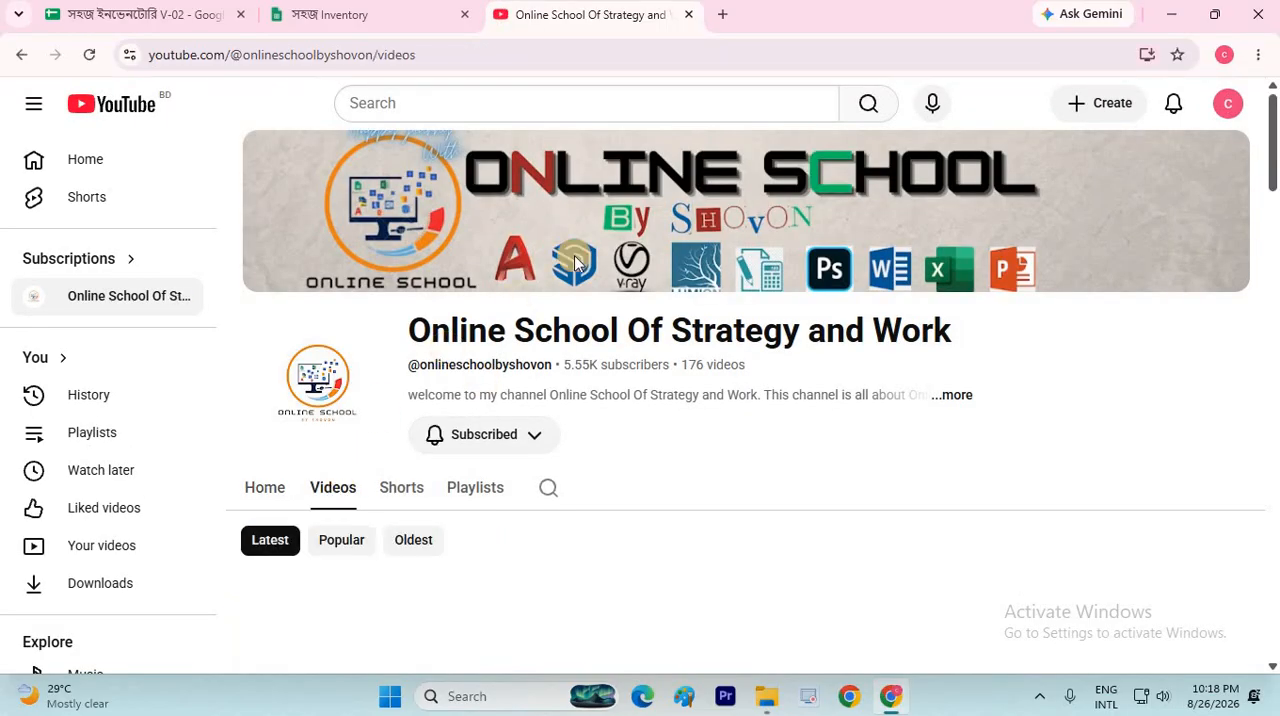
scroll(1051, 243, down, 4)
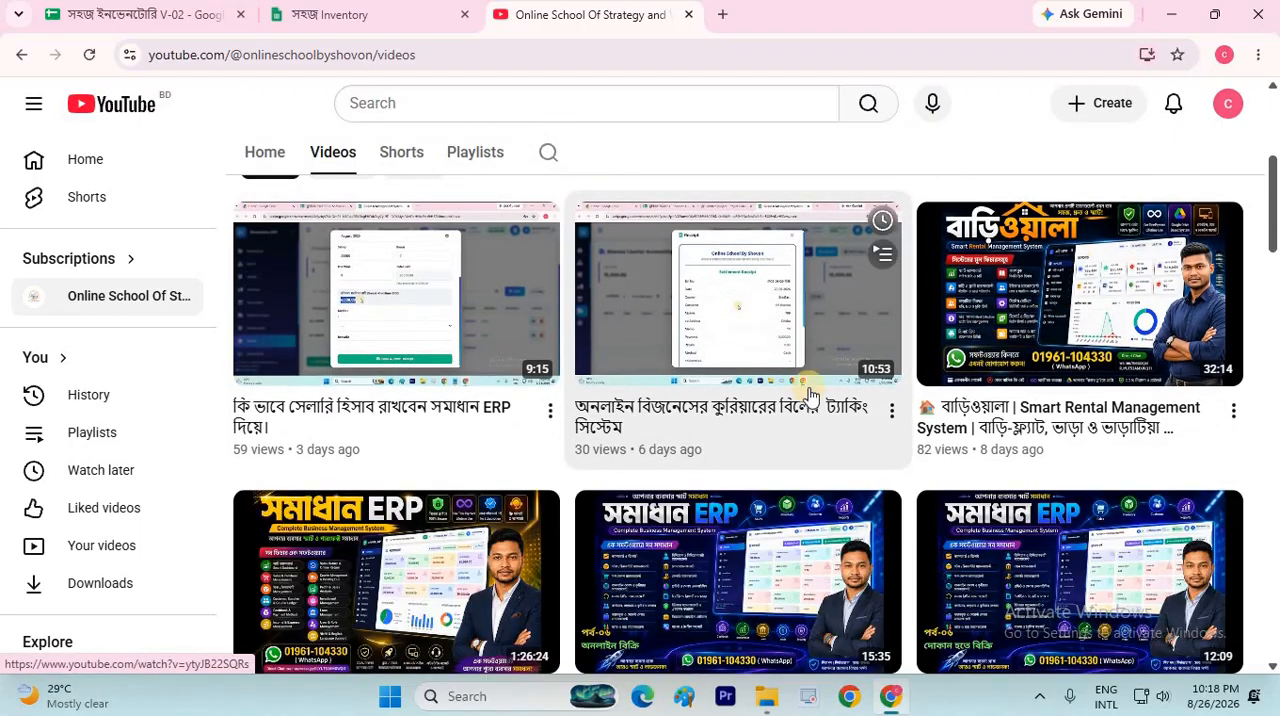
scroll(650, 380, down, 2)
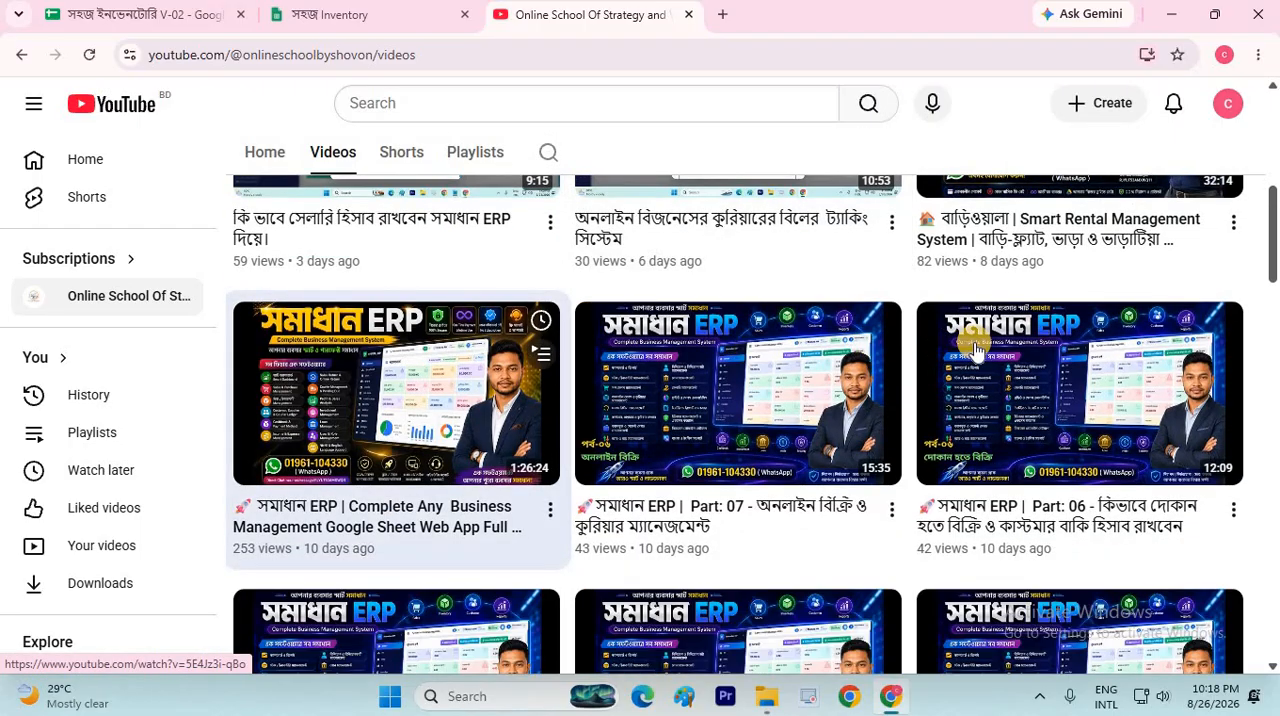
scroll(975, 348, down, 8)
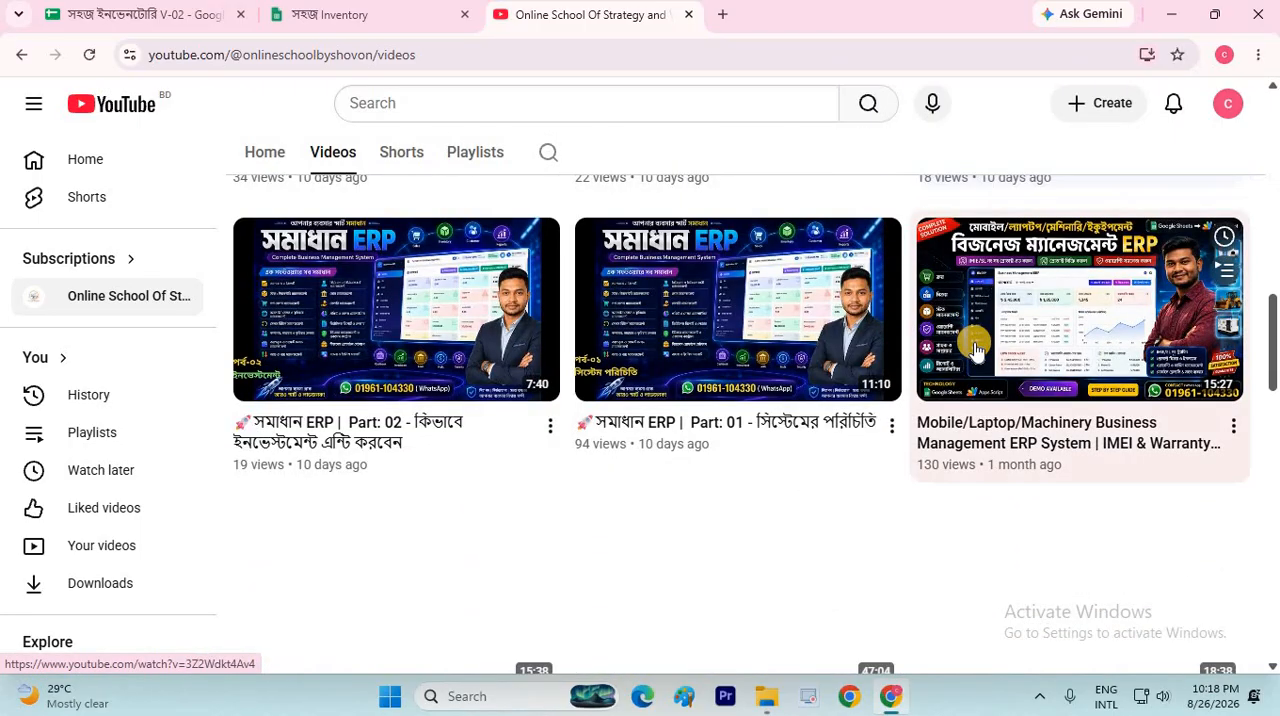
scroll(975, 348, down, 4)
scroll(975, 348, up, 2)
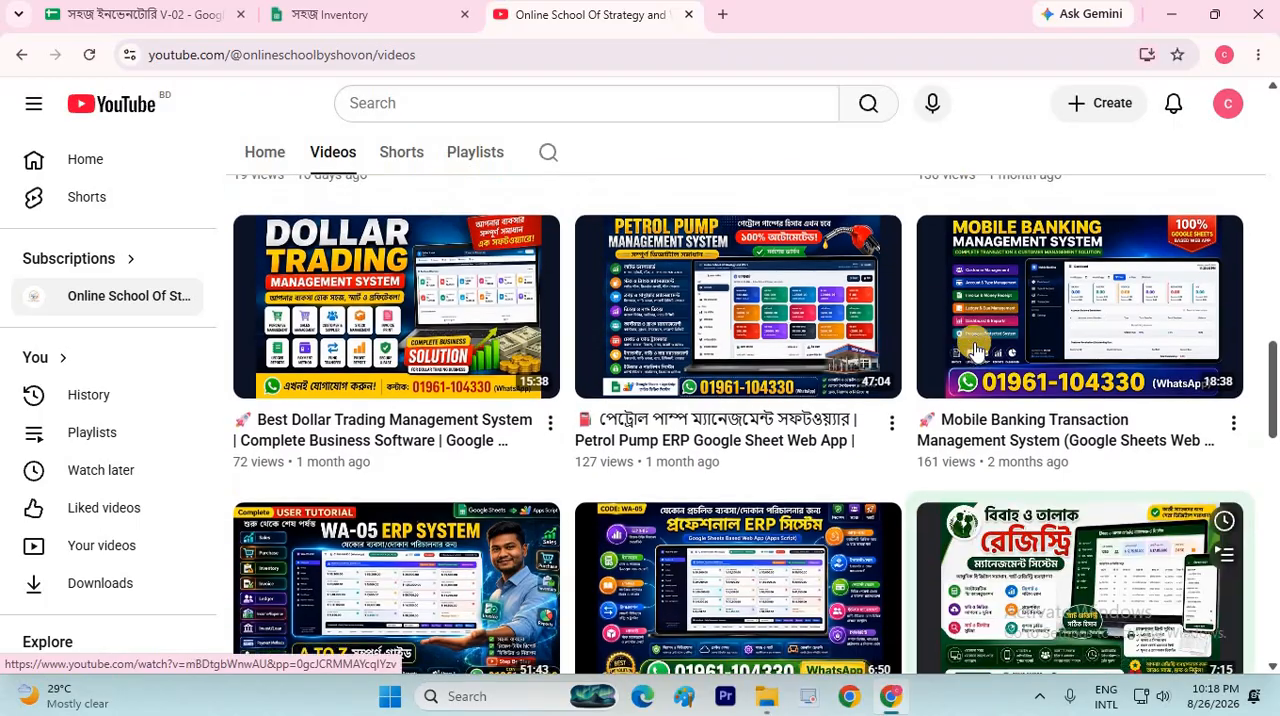
scroll(975, 348, up, 5)
Switch back to the সহজ Inventory web app and view its Expense, Purchase and Sales pages
click(388, 16)
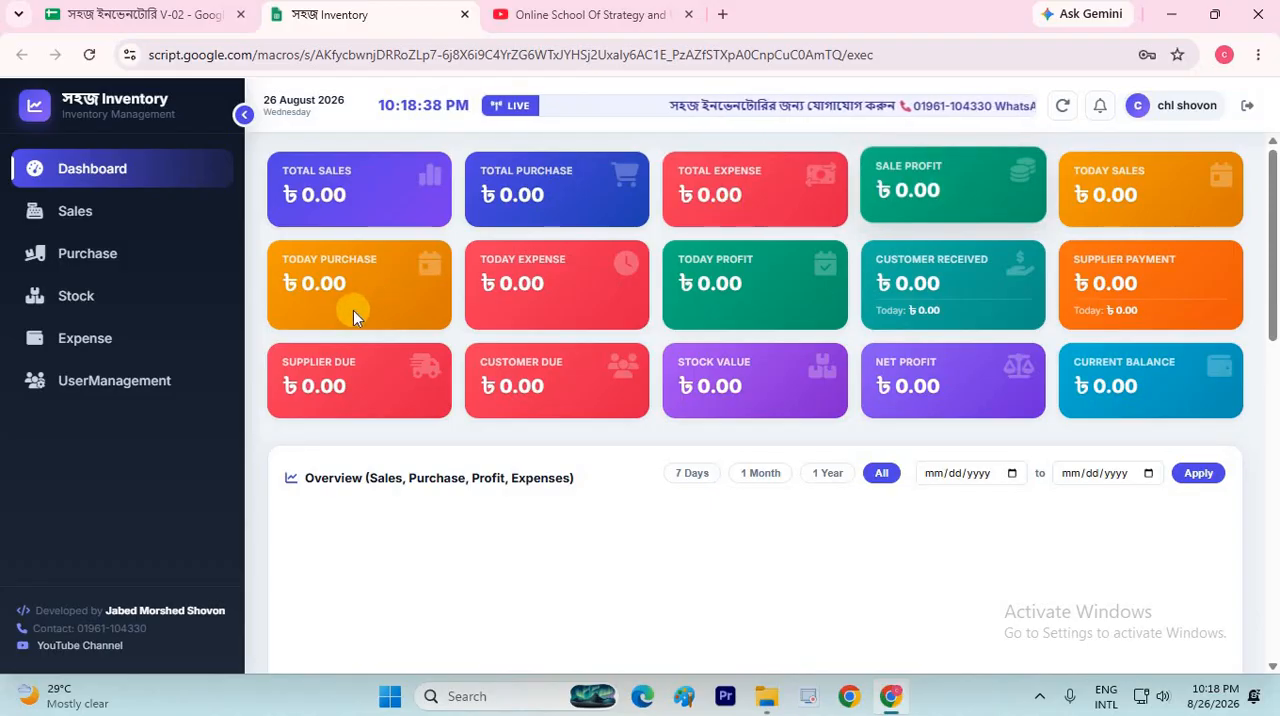
click(127, 335)
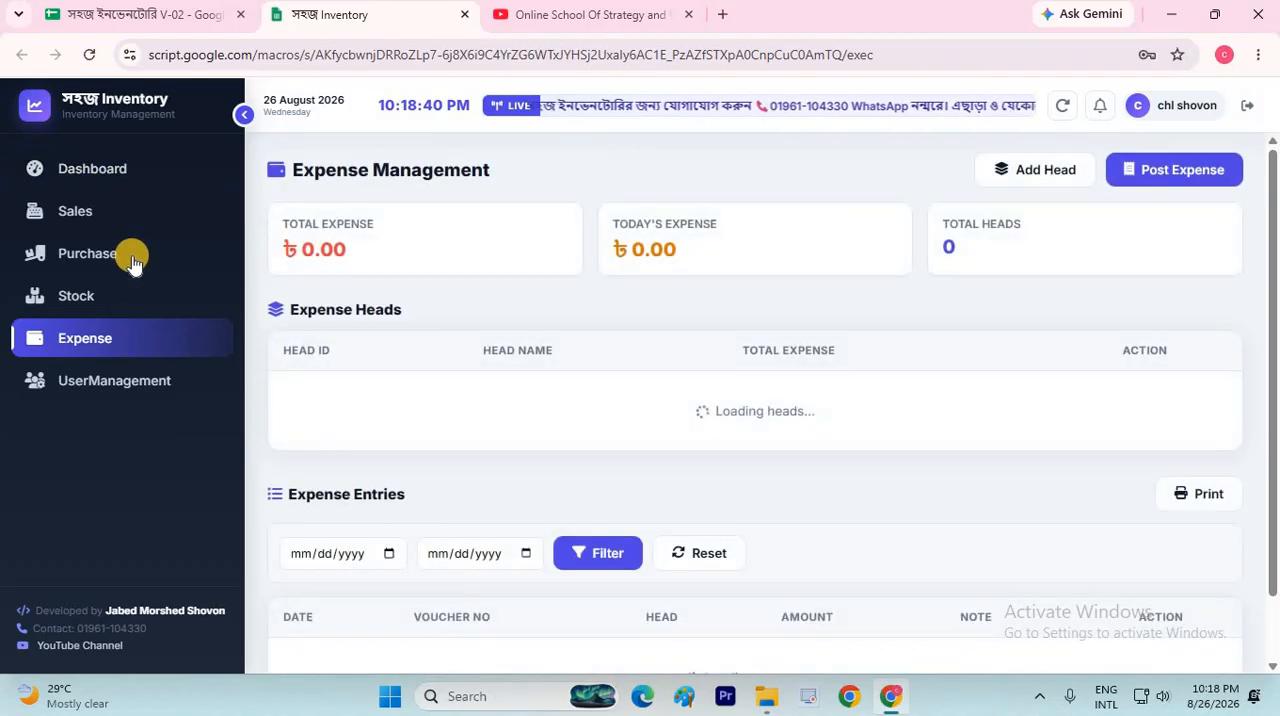
click(133, 257)
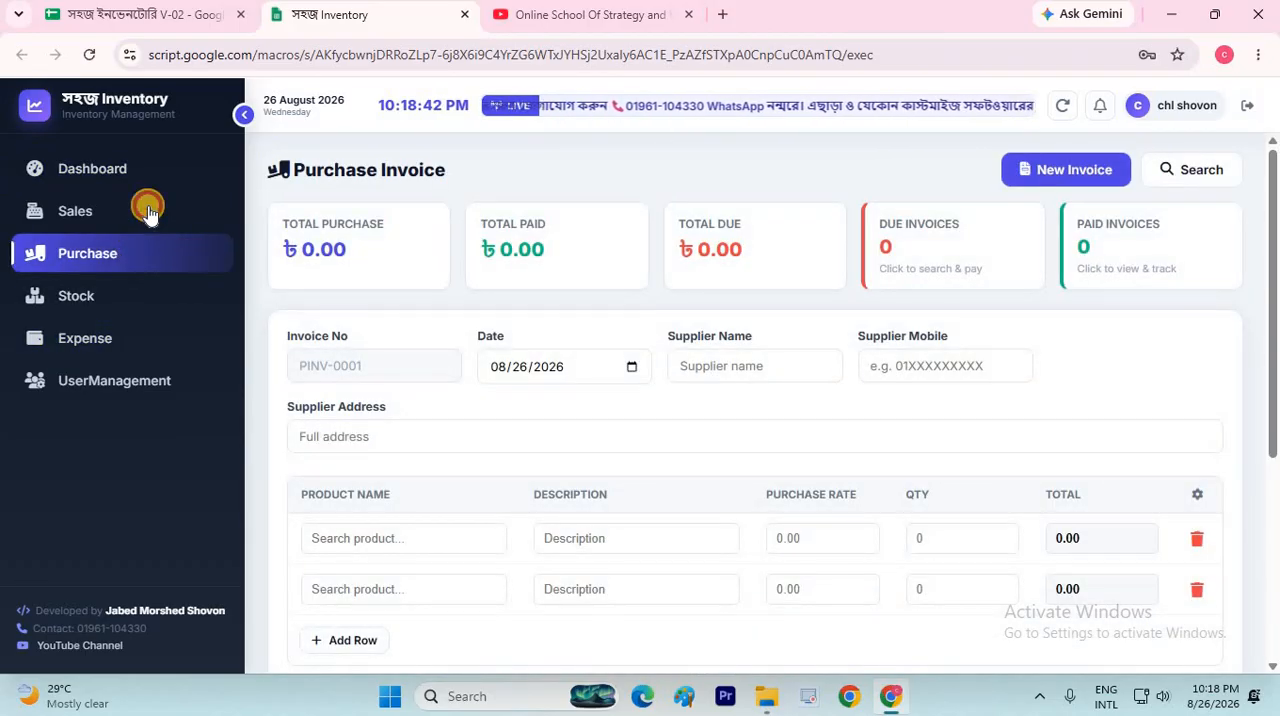
click(148, 213)
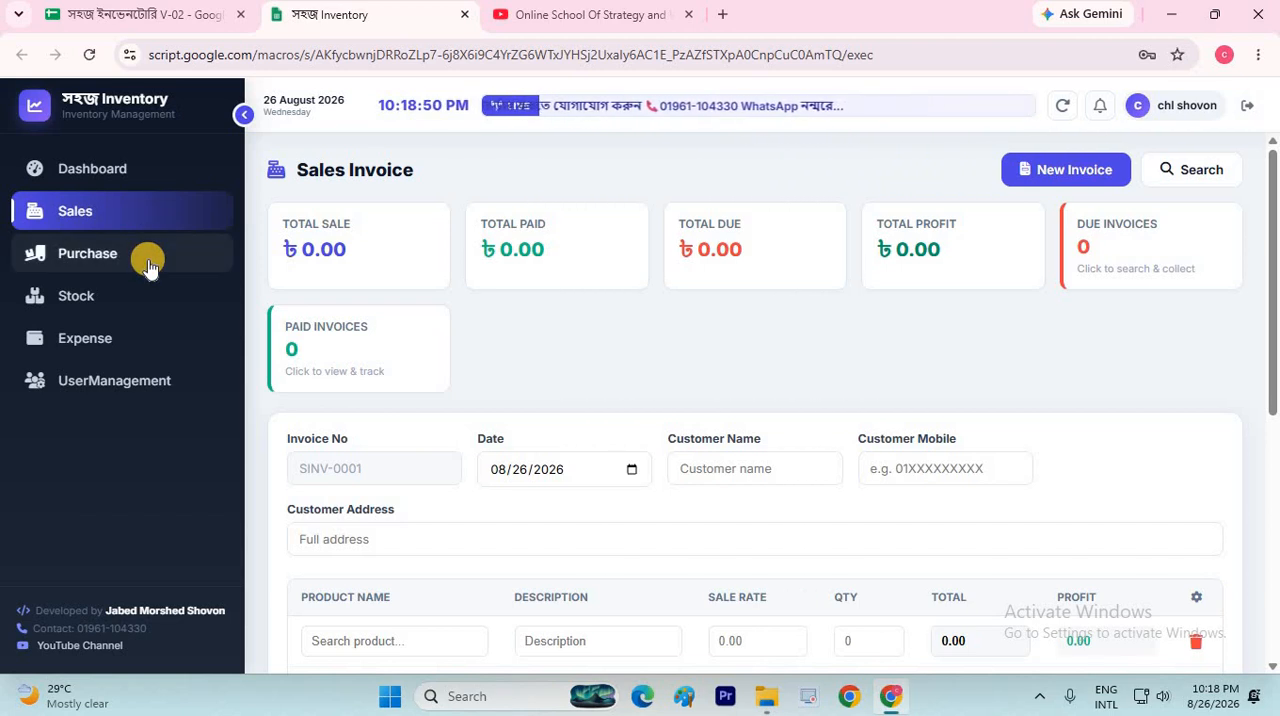
Return to the Dashboard, collapse the navigation sidebar and expand it again
click(146, 177)
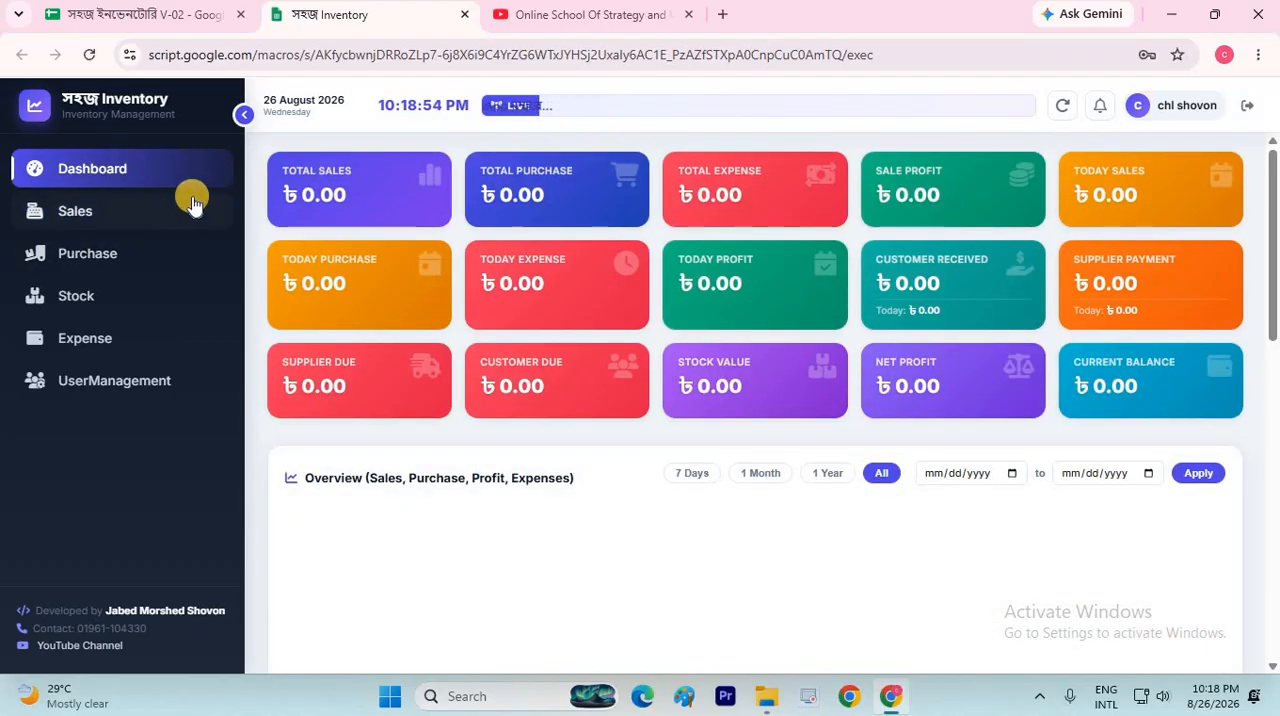
click(244, 115)
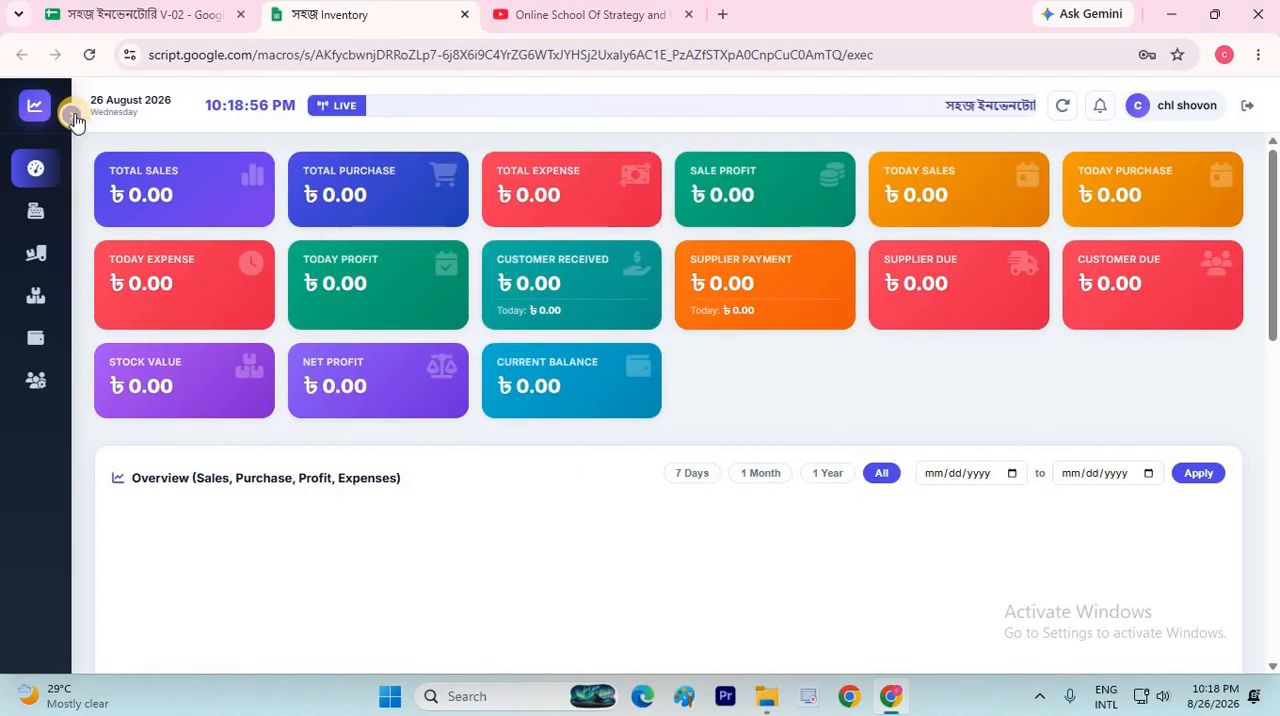
click(71, 113)
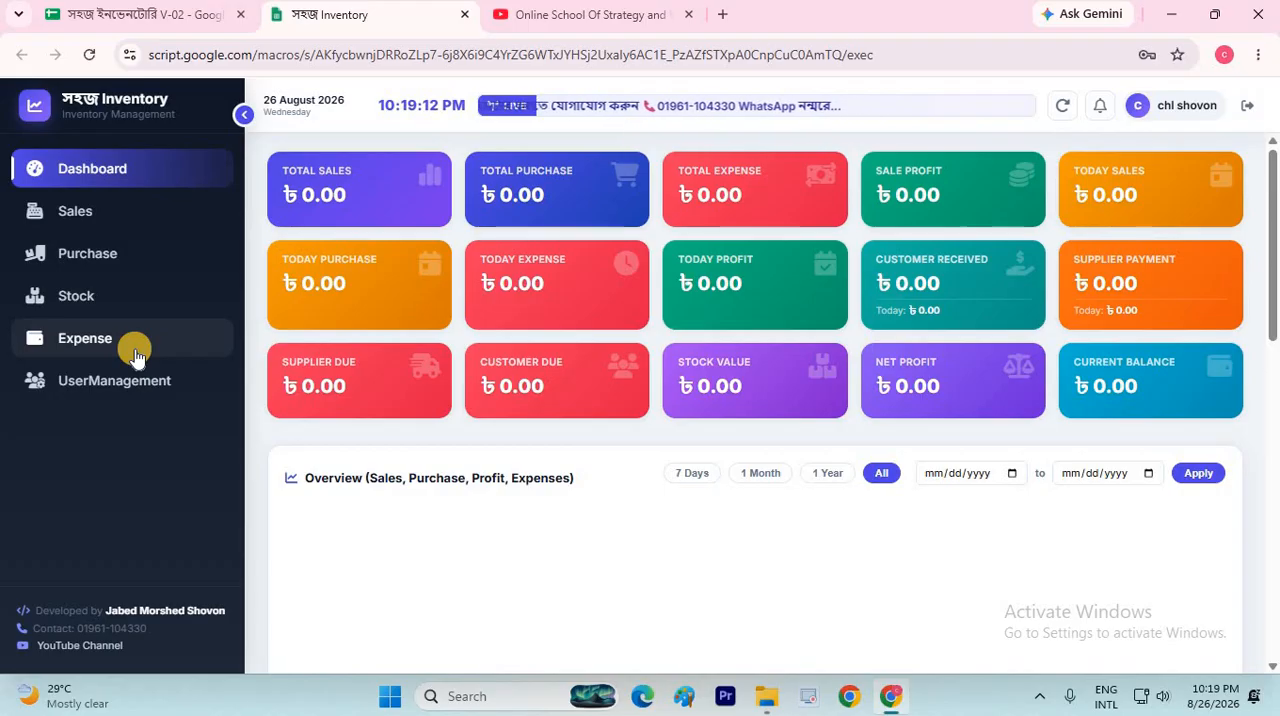
Start a new product in Stock Management and name it Product-1
click(94, 300)
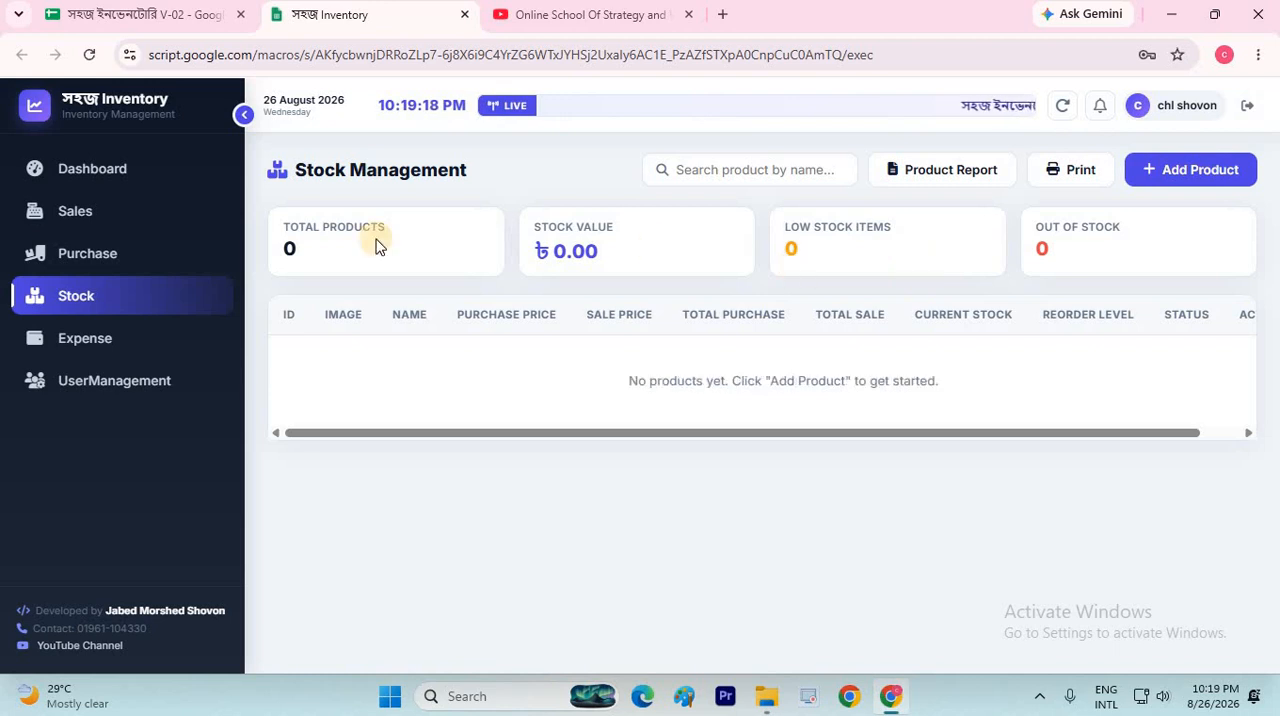
click(1180, 170)
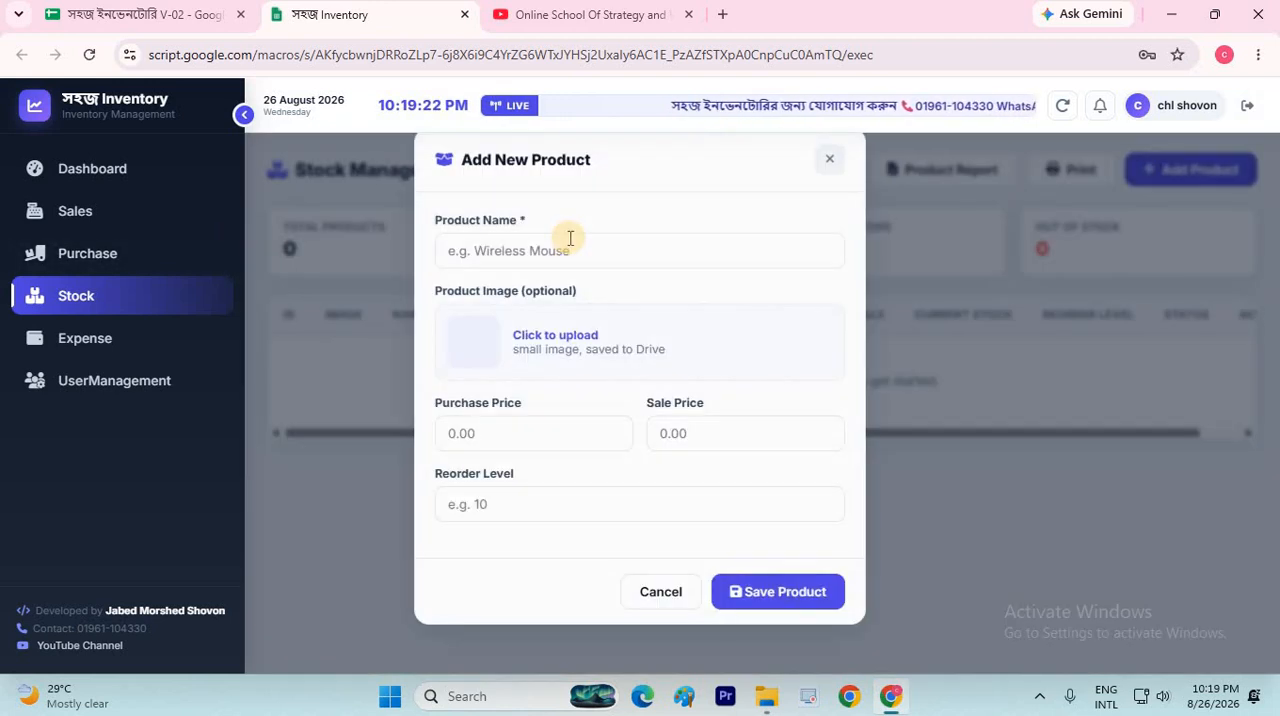
click(575, 251)
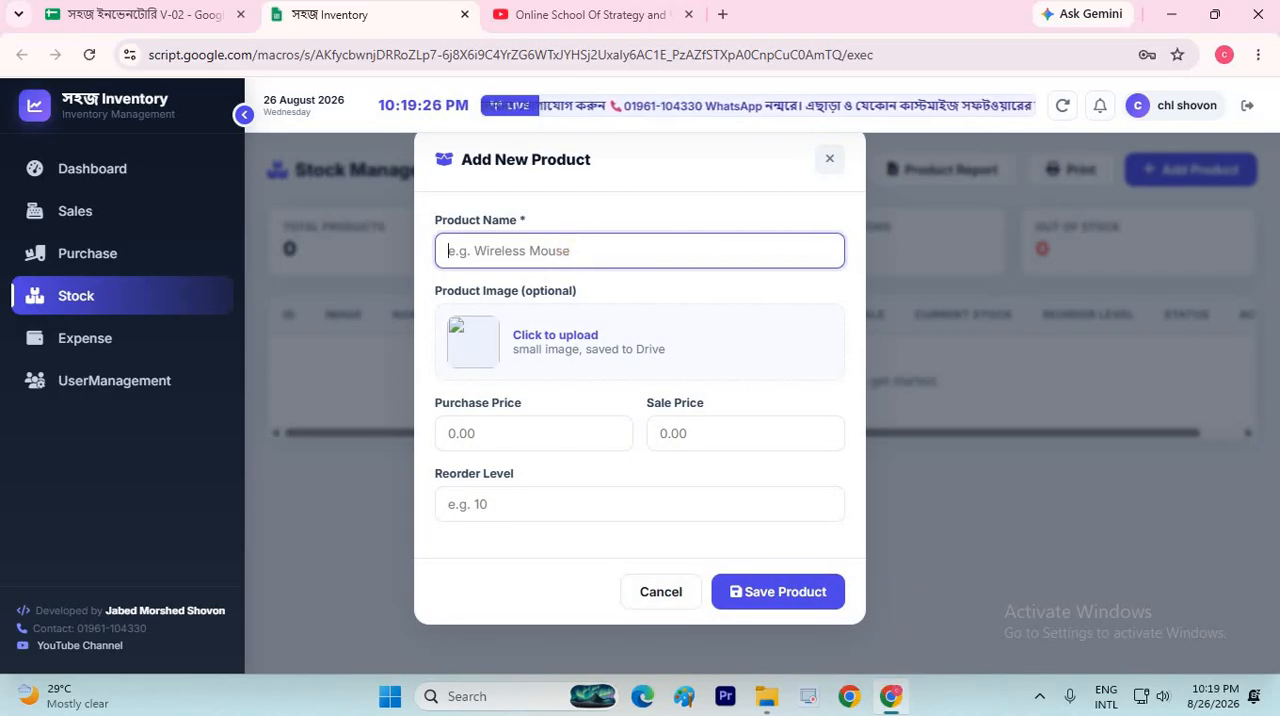
click(1037, 698)
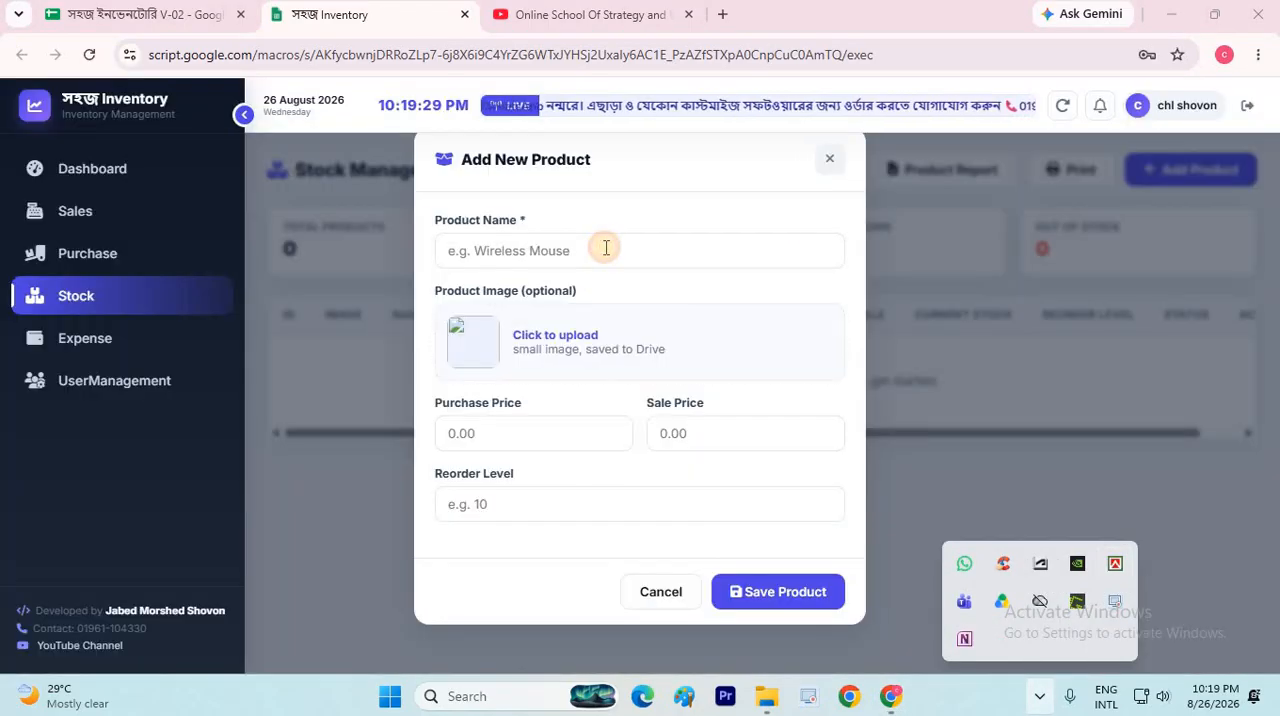
click(606, 250)
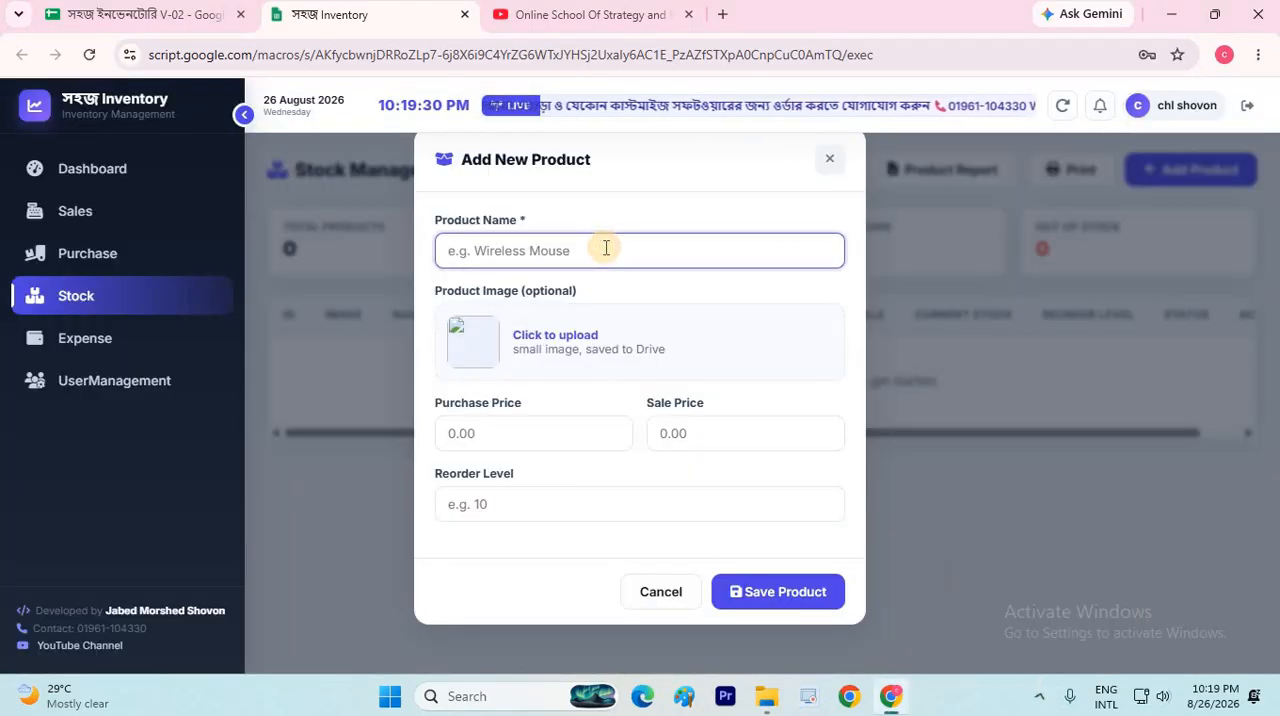
text(Product-1)
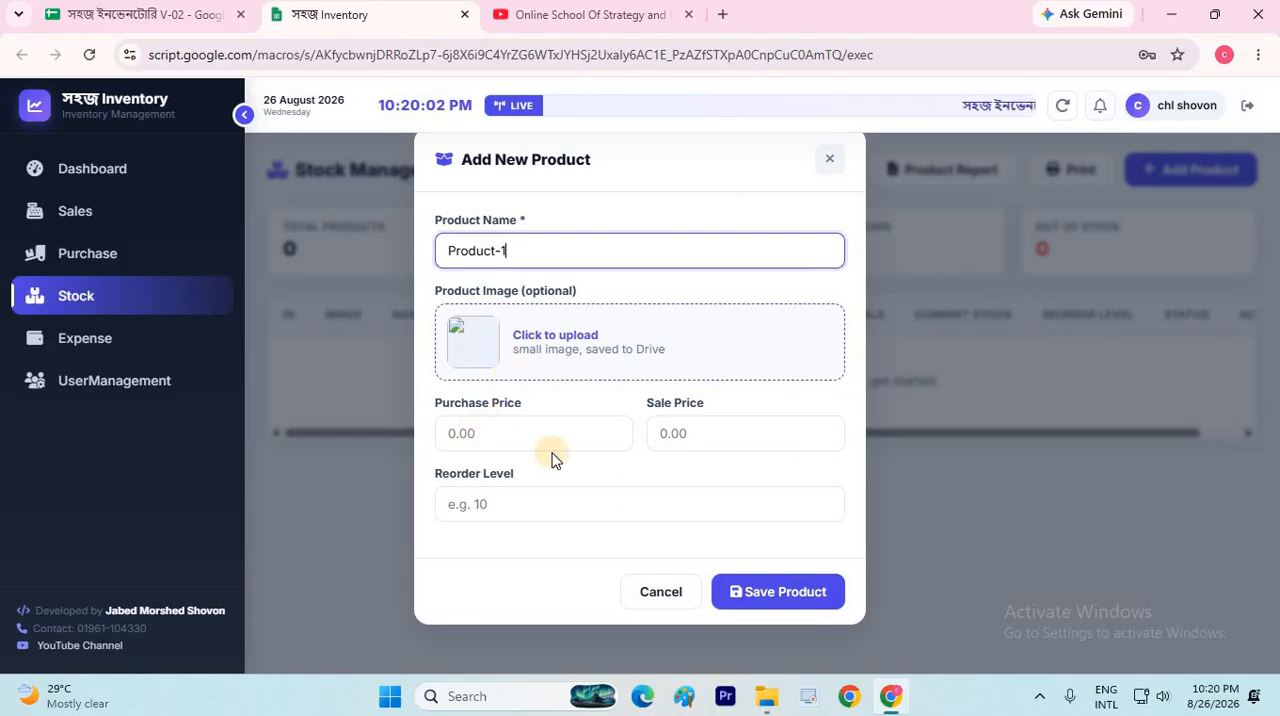
Upload channels4_profile.jpg from the Desktop as the image for Product-1
click(495, 365)
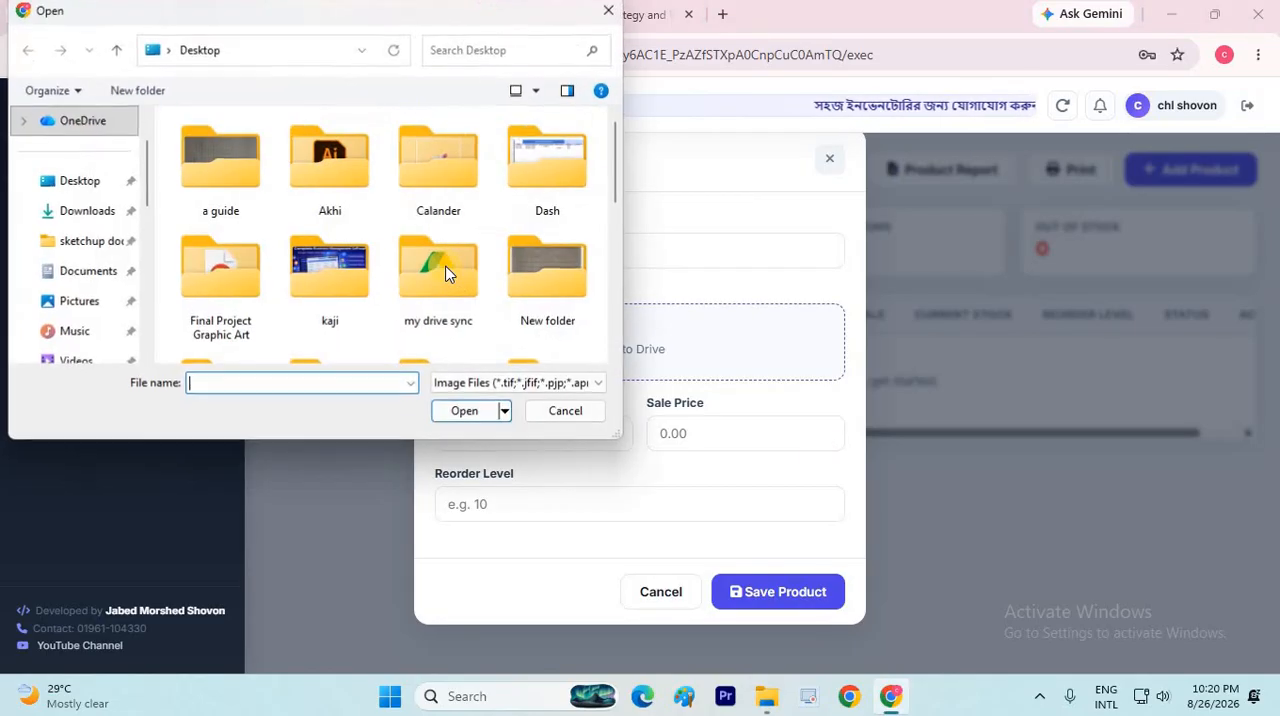
scroll(446, 274, down, 5)
click(215, 292)
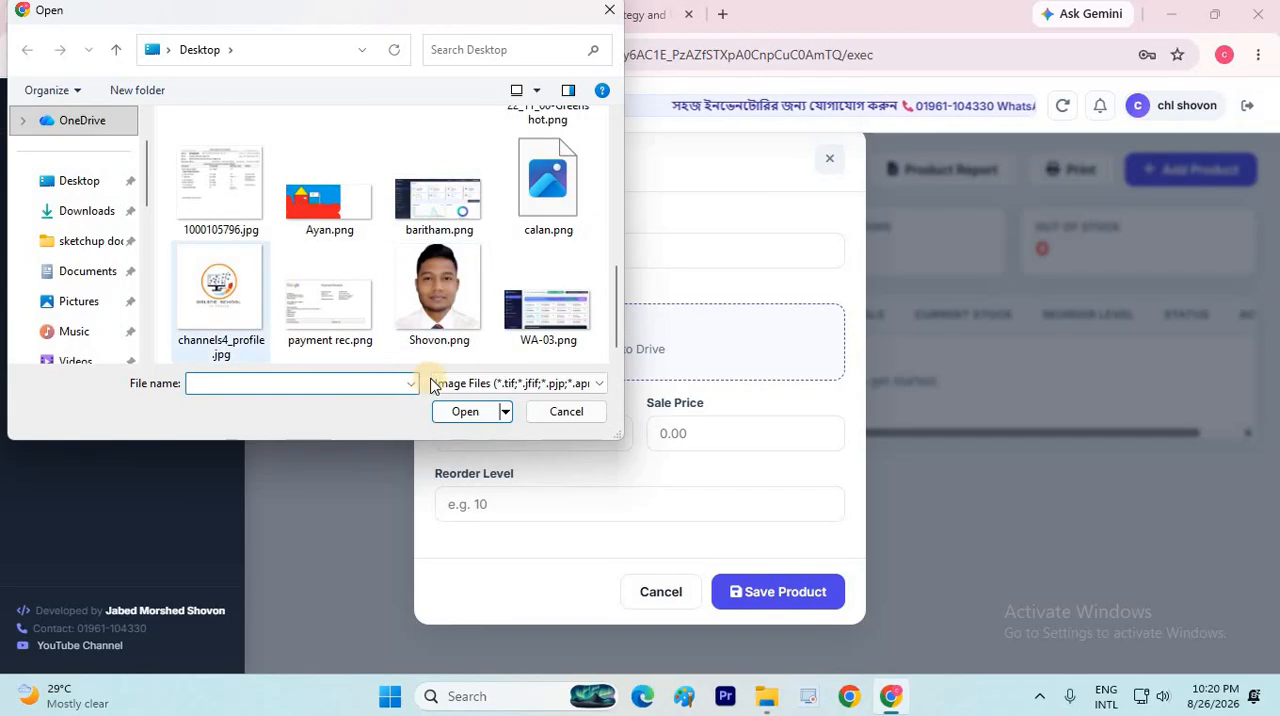
click(448, 406)
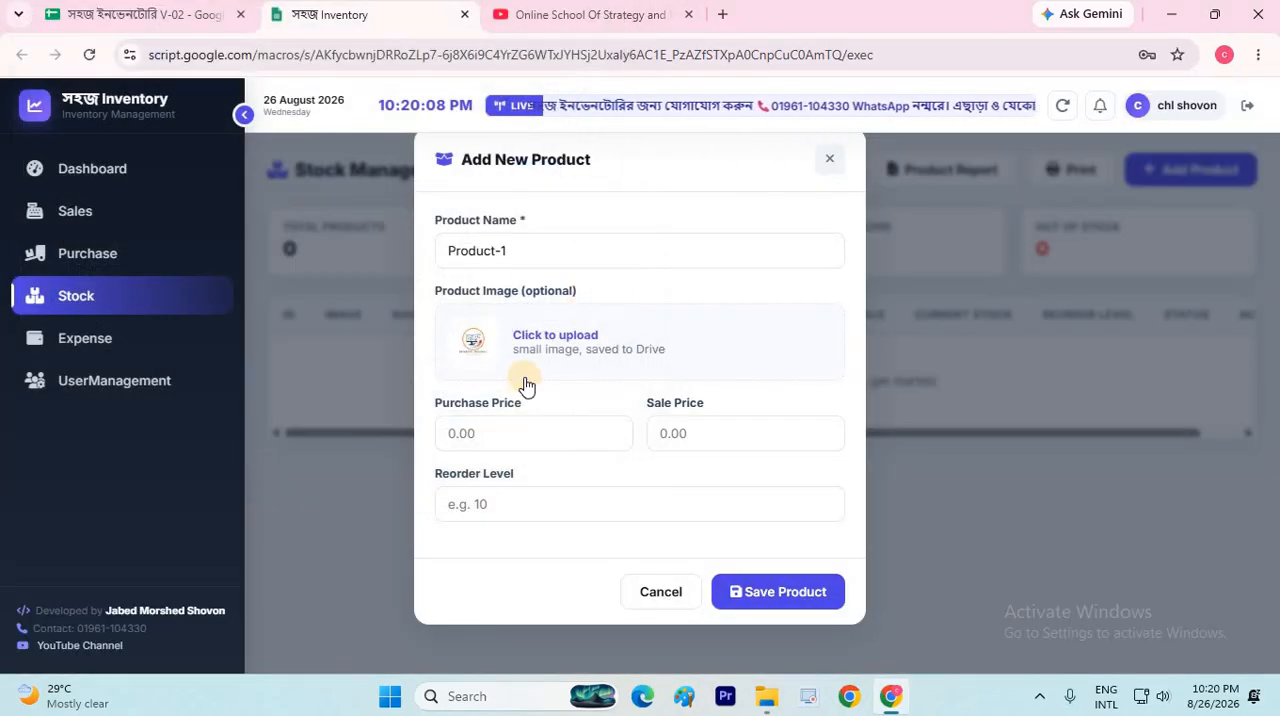
Set Product-1's purchase price to 500, sale price to 650 and reorder level to 10, and save the product
click(508, 432)
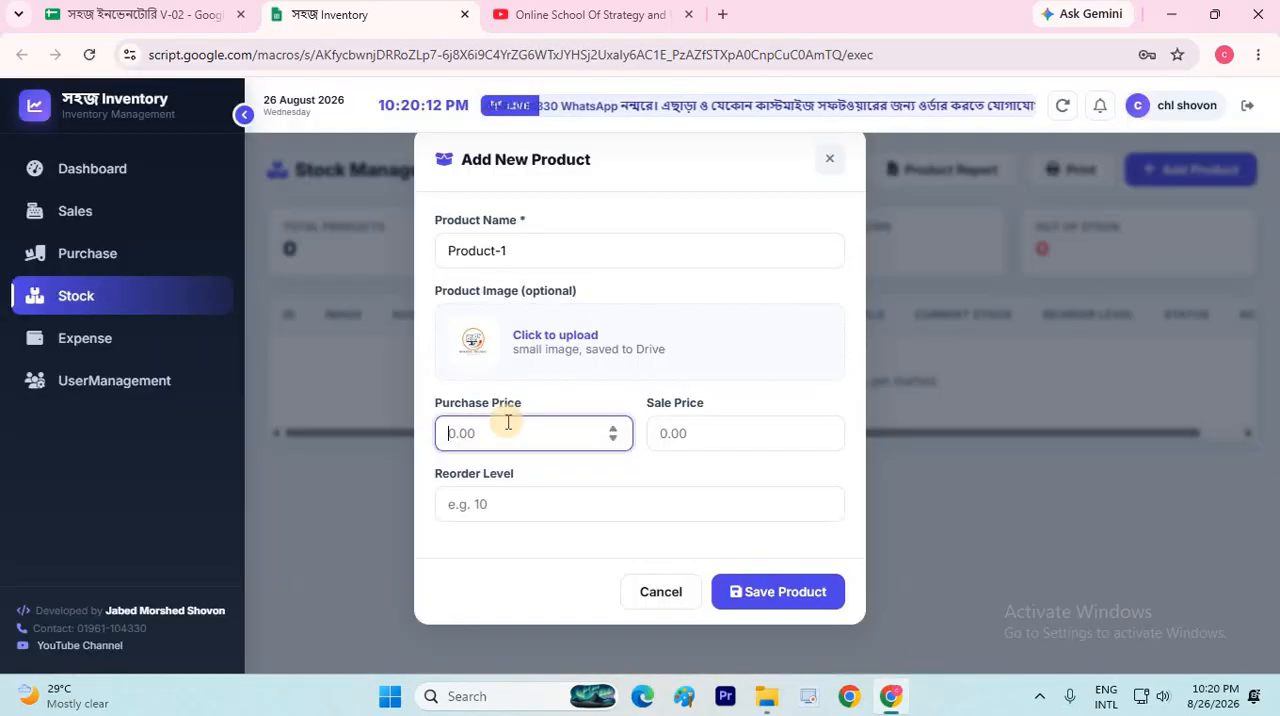
text(500)
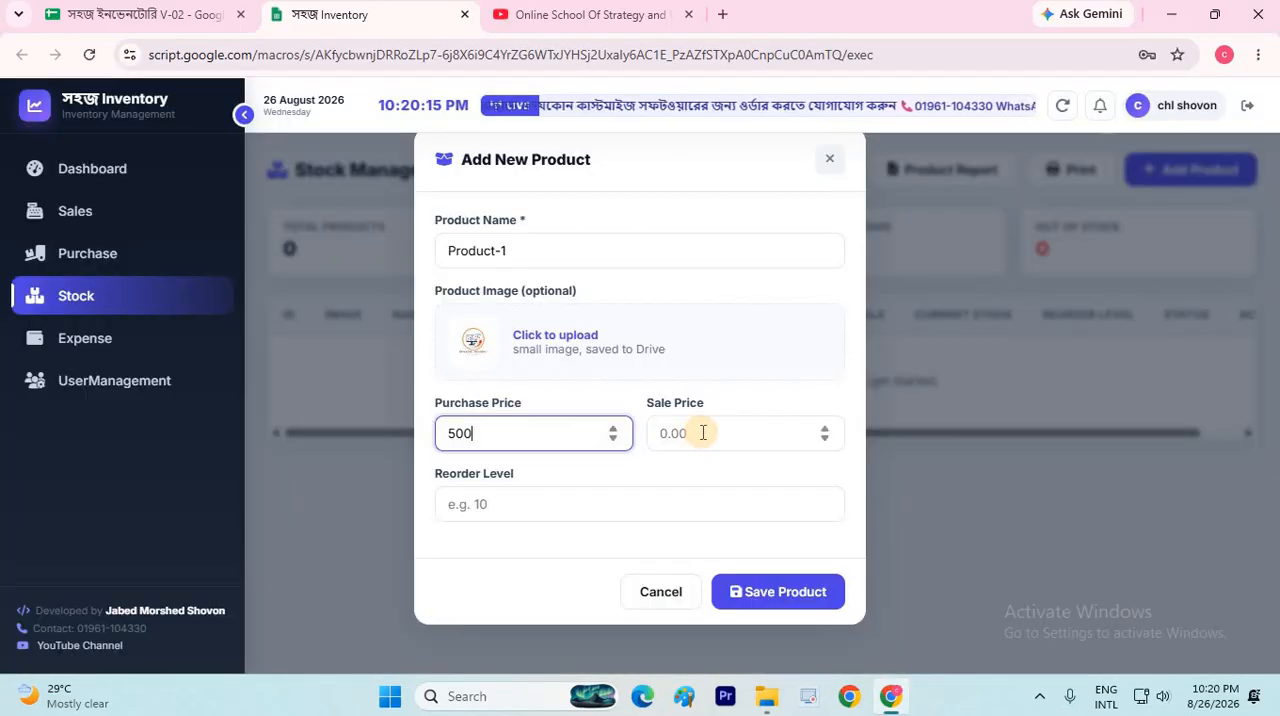
click(703, 432)
text(650)
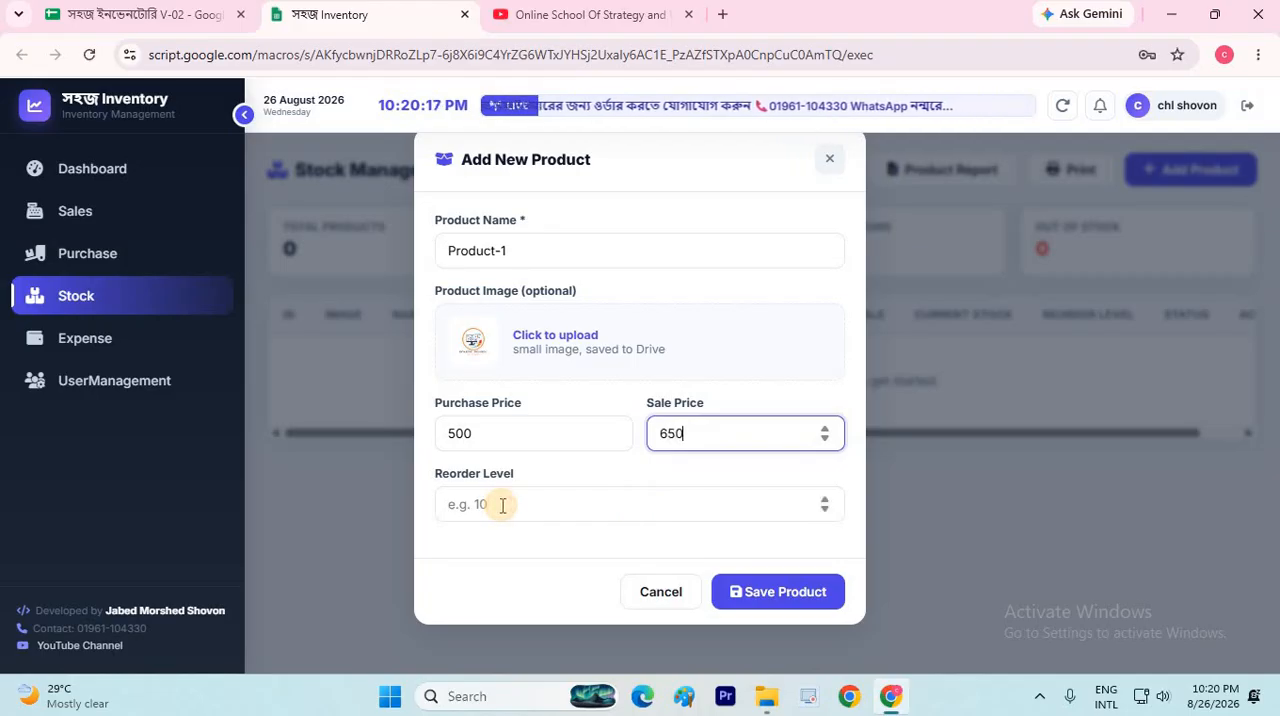
click(503, 505)
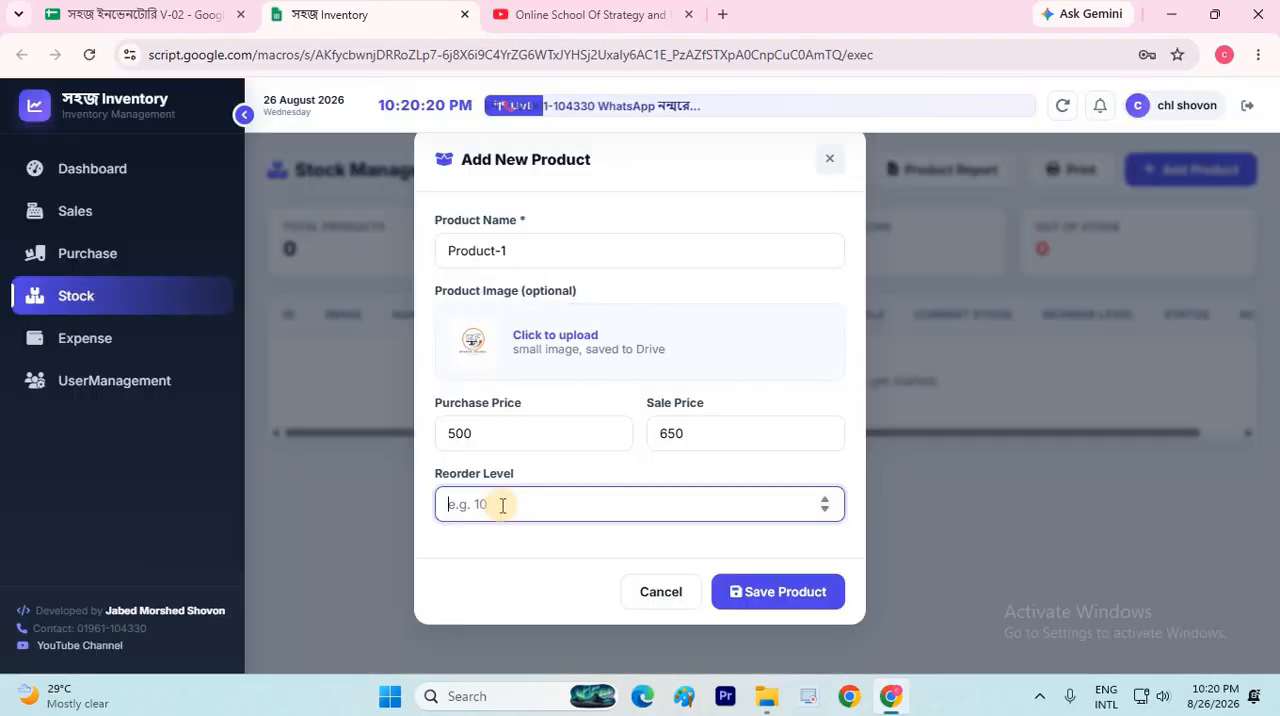
text(10)
click(775, 594)
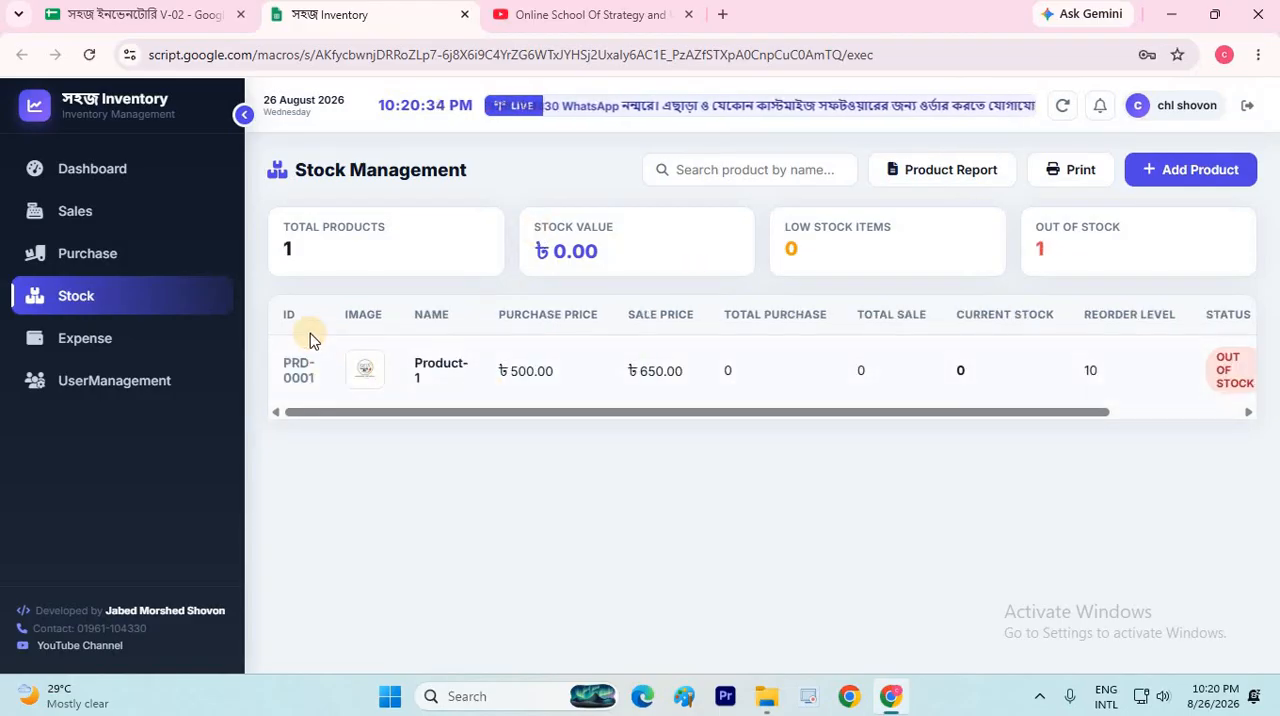
Review the Product-1 row in the stock table and preview its image
drag(990, 411, 318, 521)
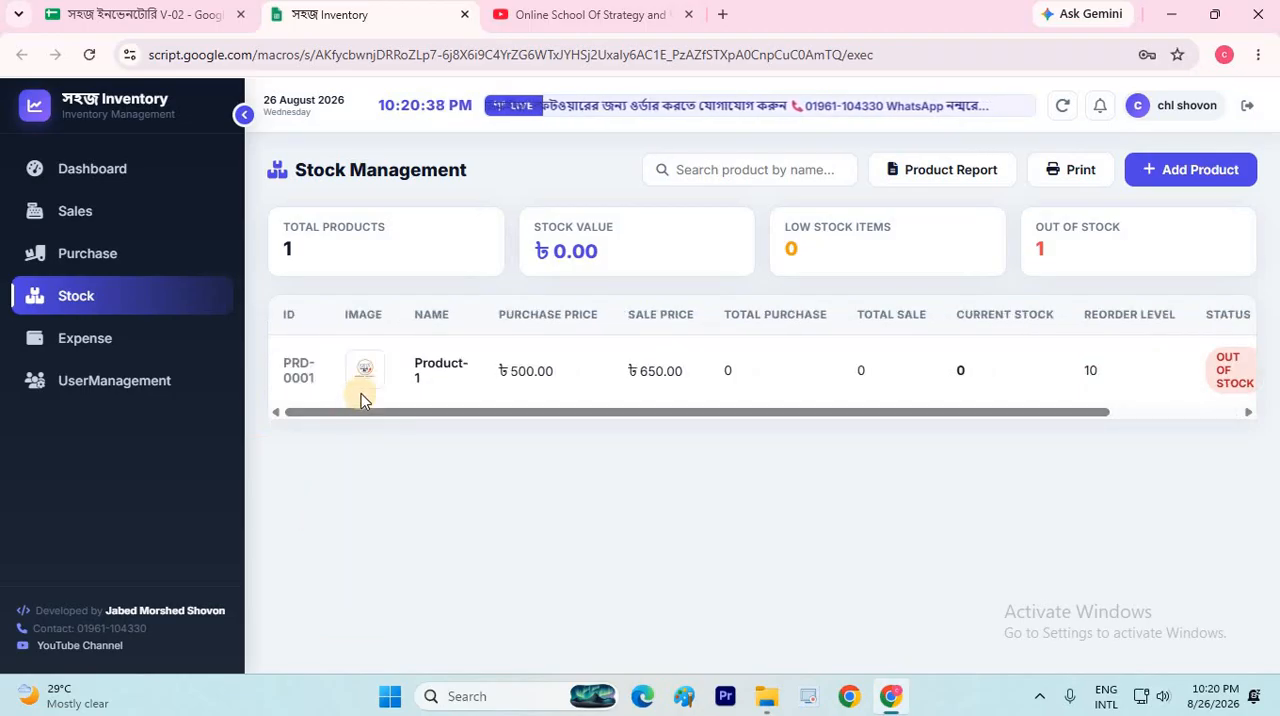
mouse_move(362, 373)
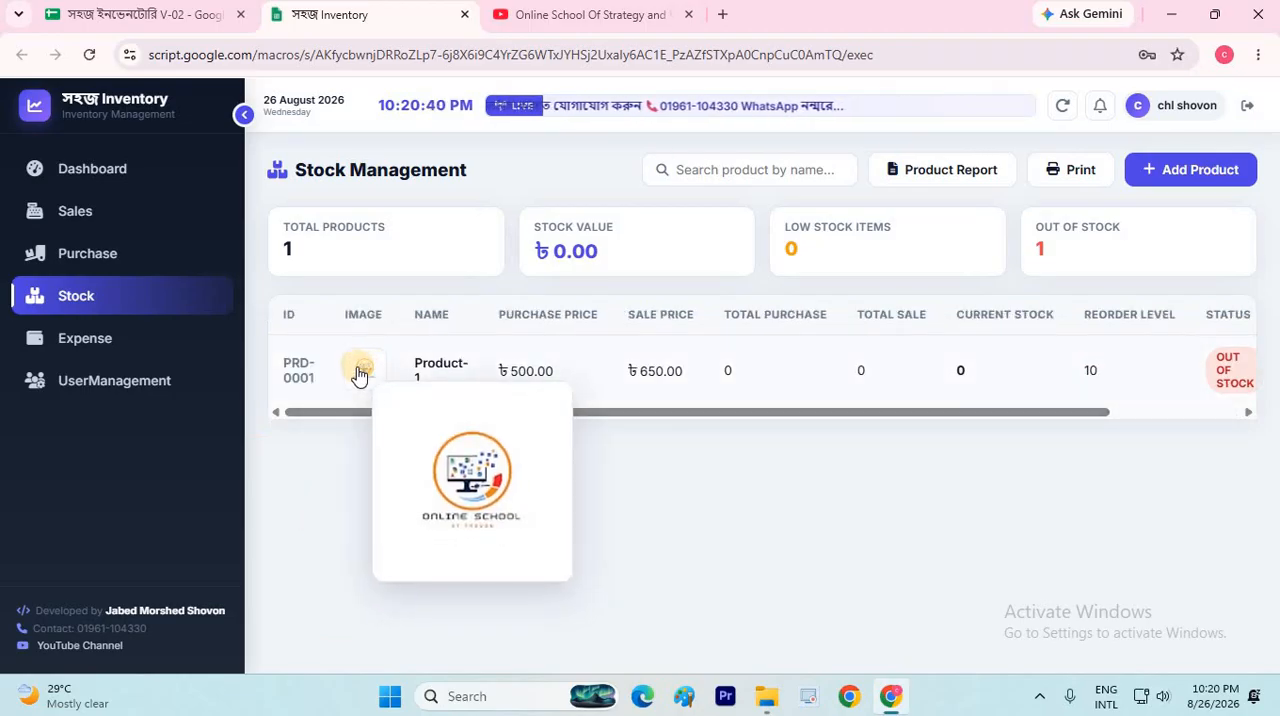
Start another new product and name it Product-2
click(1190, 170)
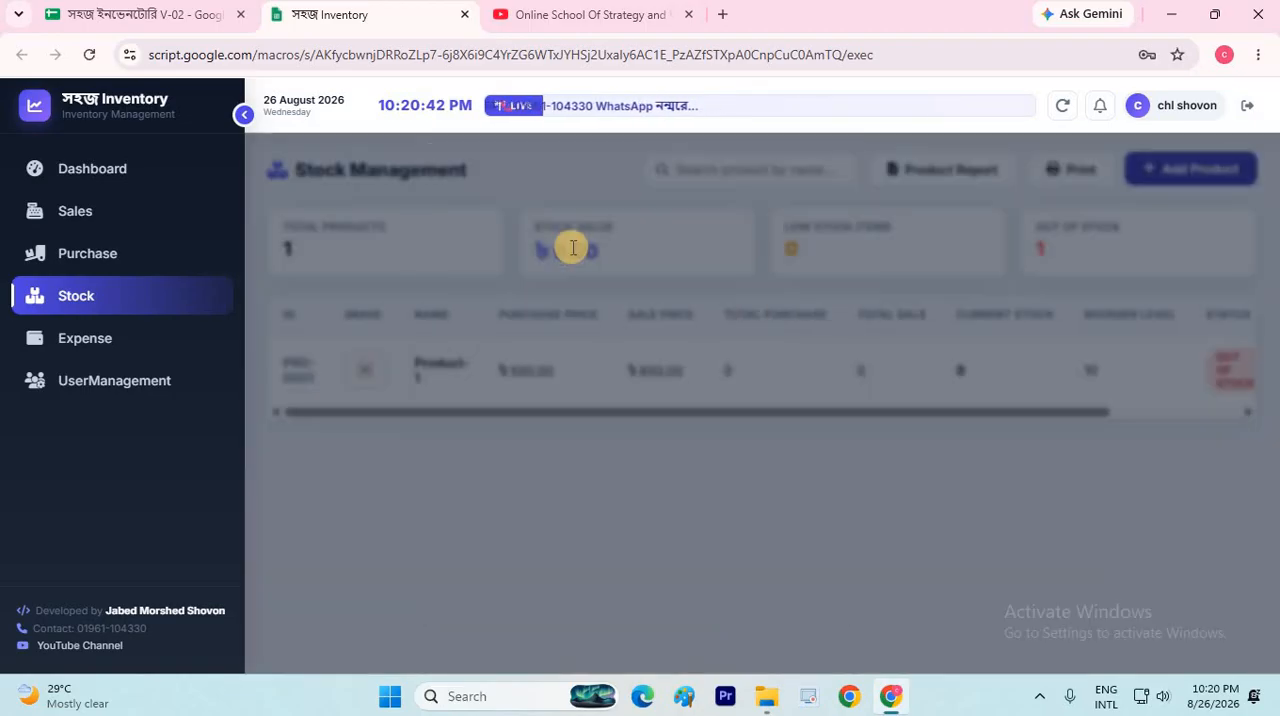
click(573, 248)
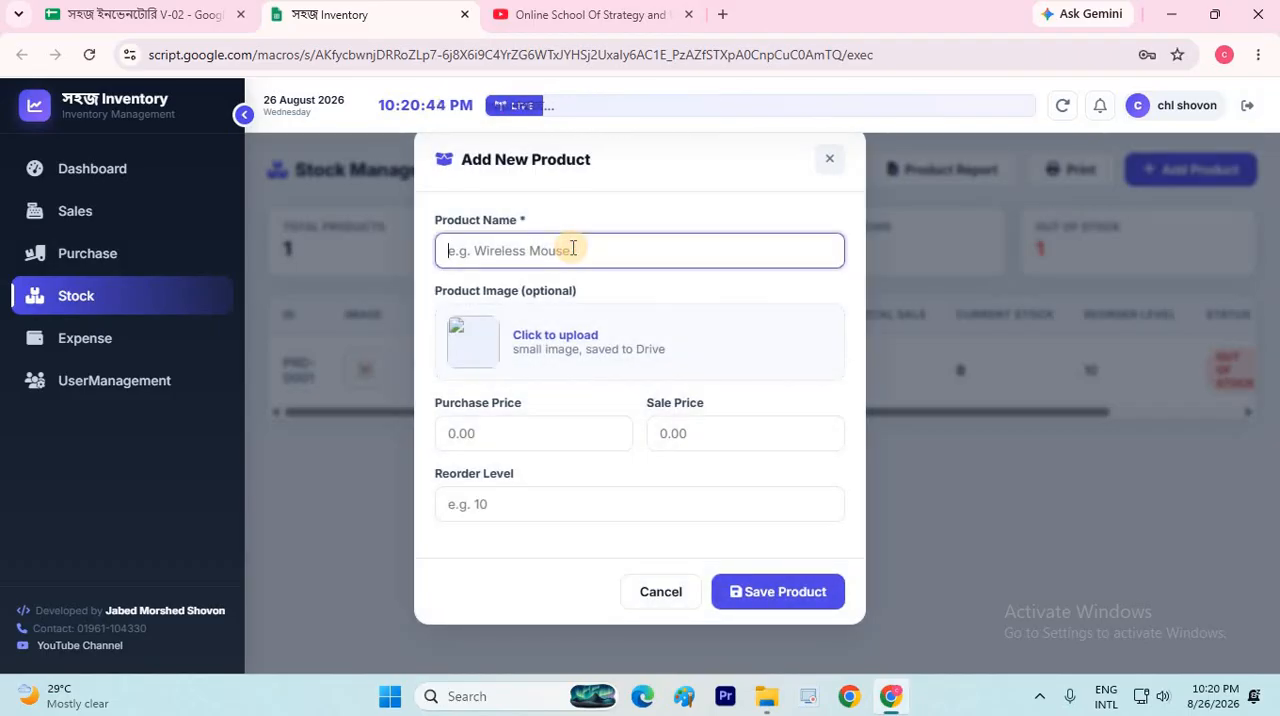
text(Prod)
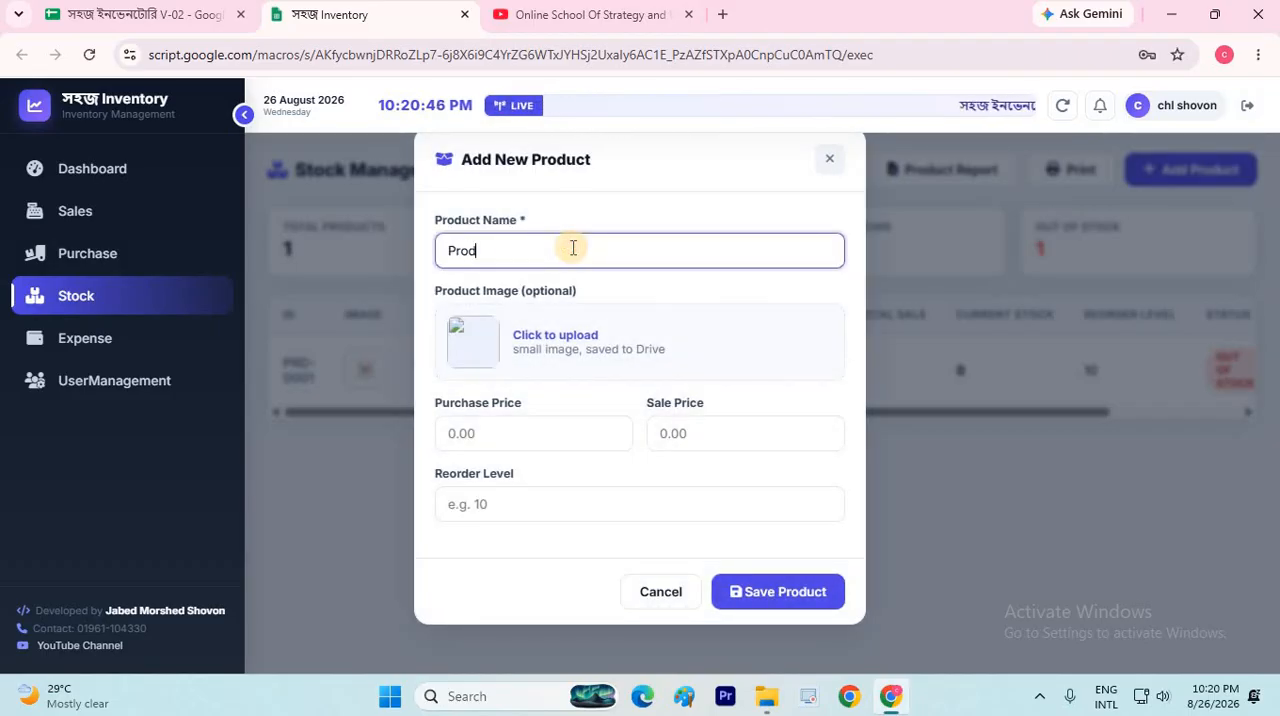
text(uct-2)
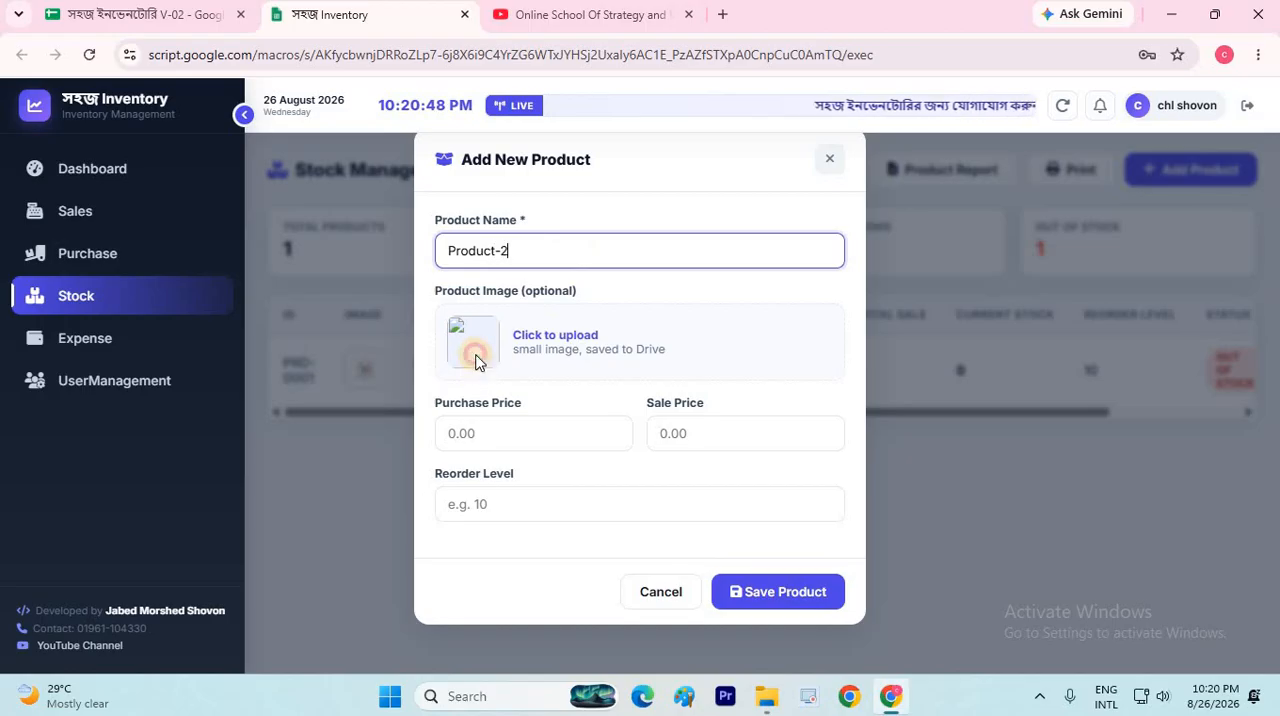
Upload baritham.png from the Desktop as the image for Product-2
click(476, 362)
scroll(323, 266, down, 5)
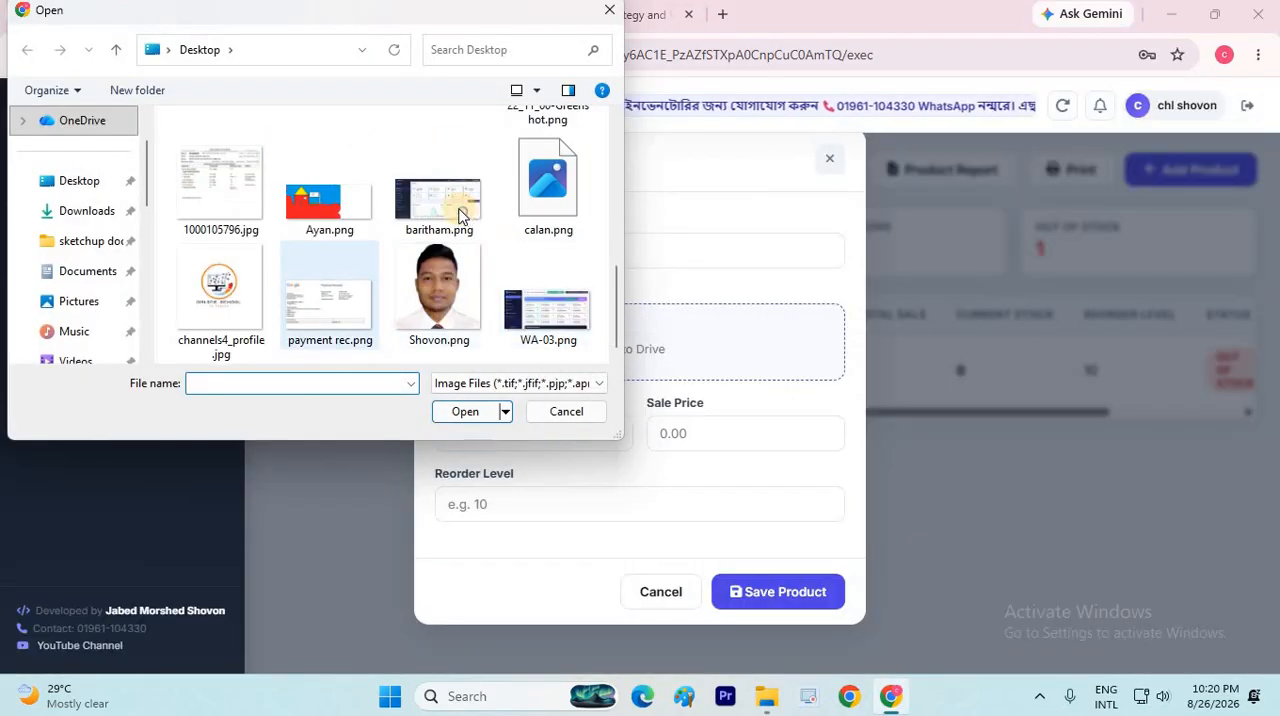
click(458, 212)
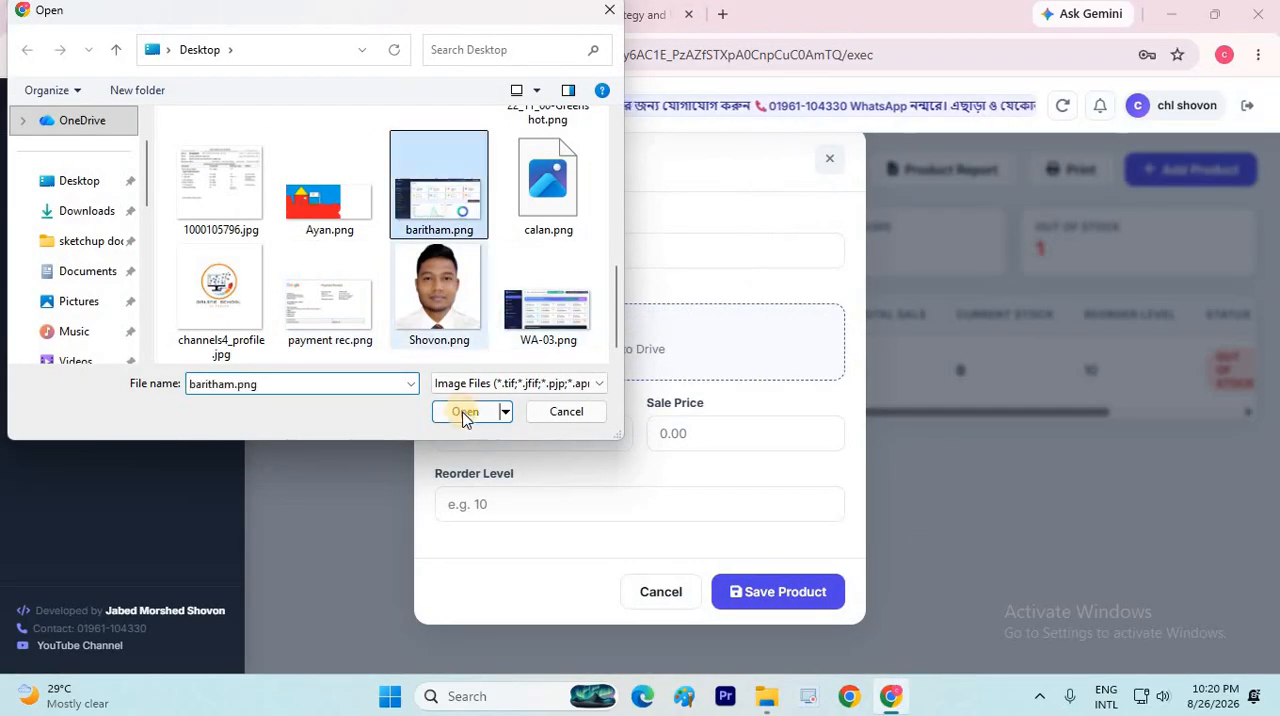
click(463, 415)
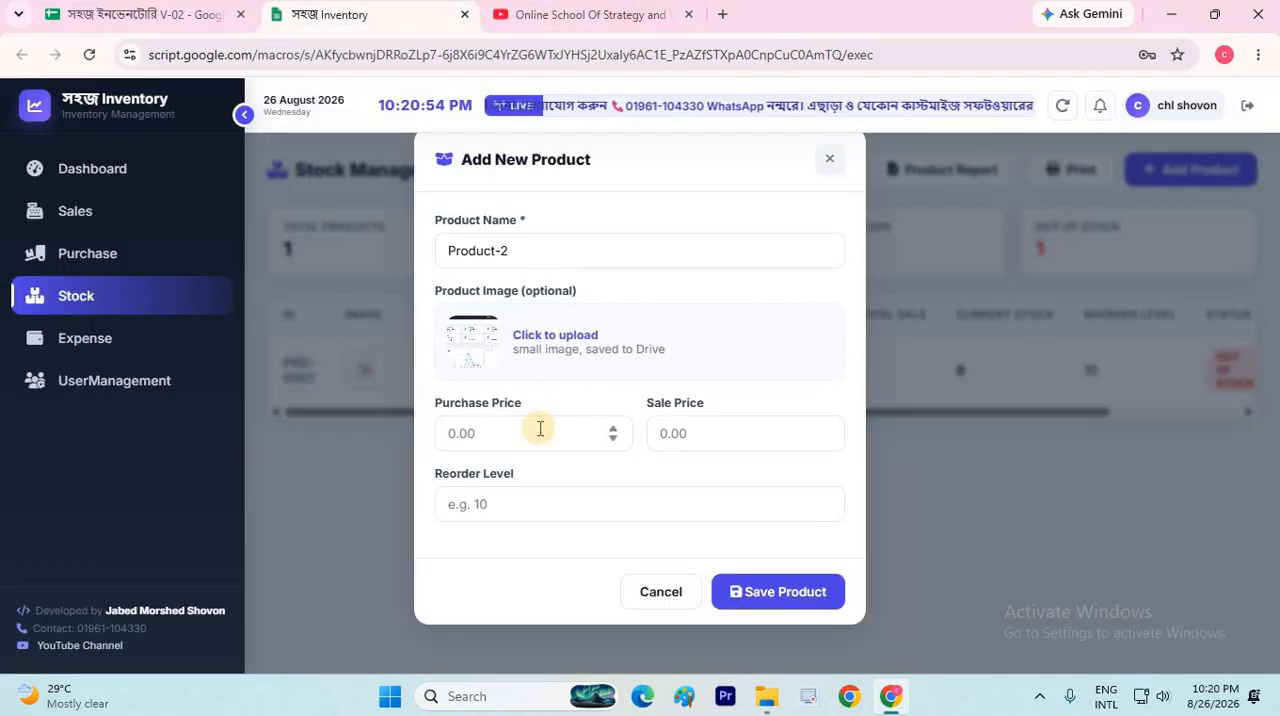
Set Product-2's purchase price to 600, sale price to 750 and reorder level to 5, and save the product
click(540, 428)
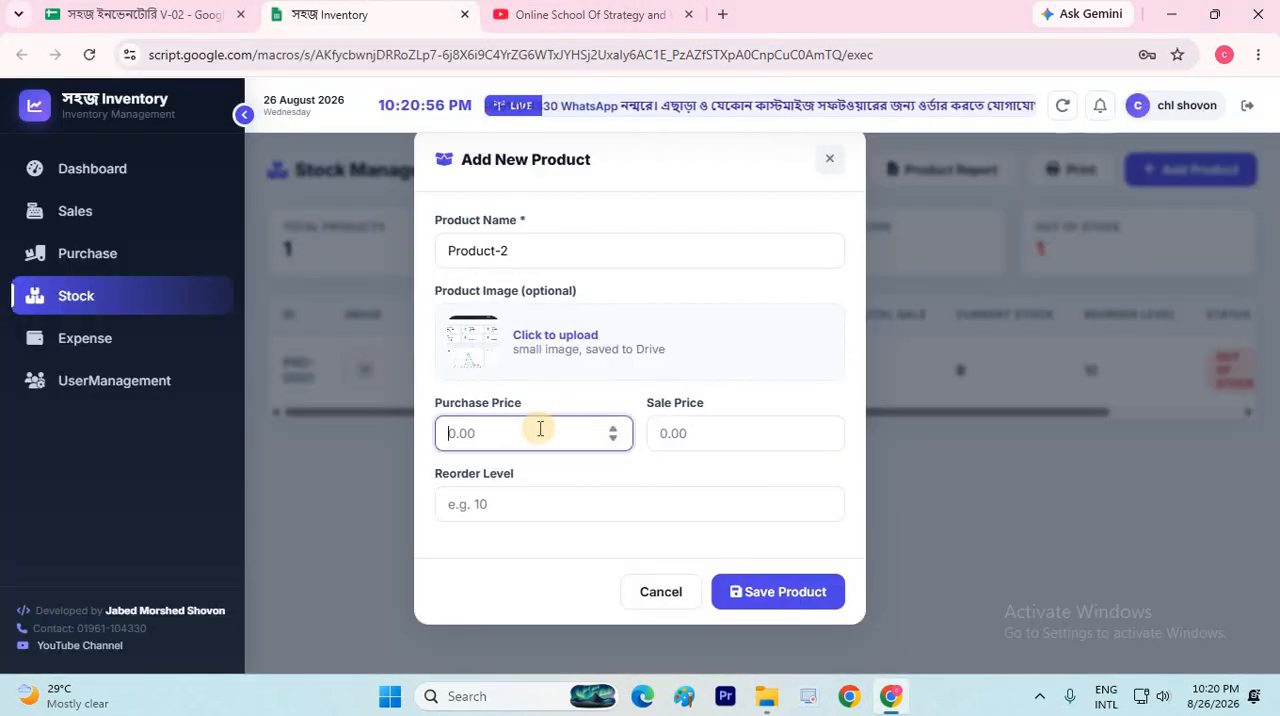
text(600)
click(721, 433)
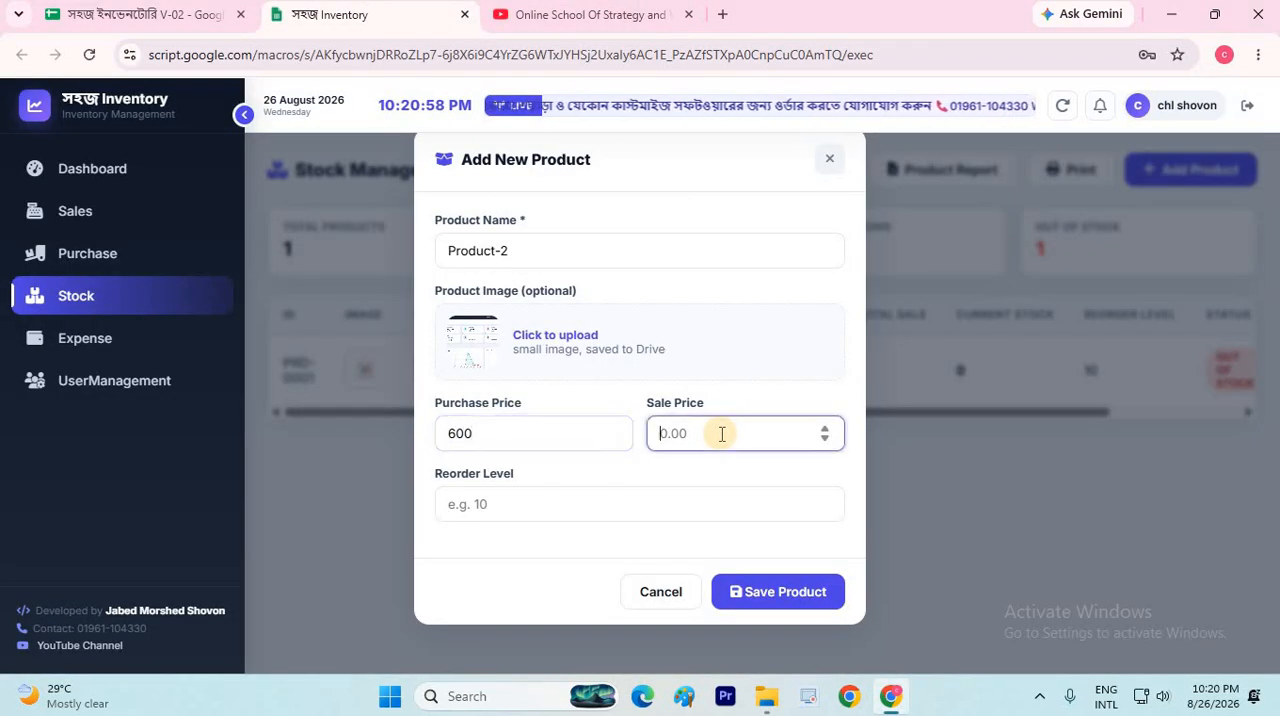
text(750)
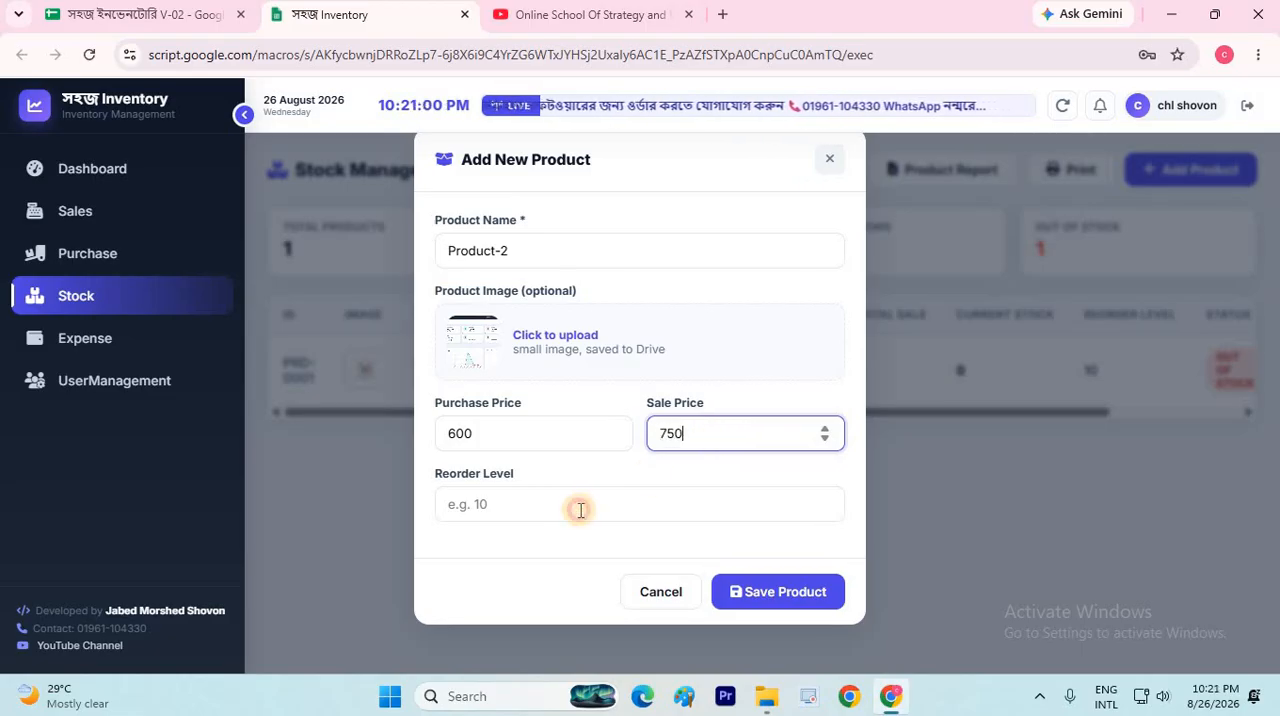
click(580, 510)
text(5)
key(Return)
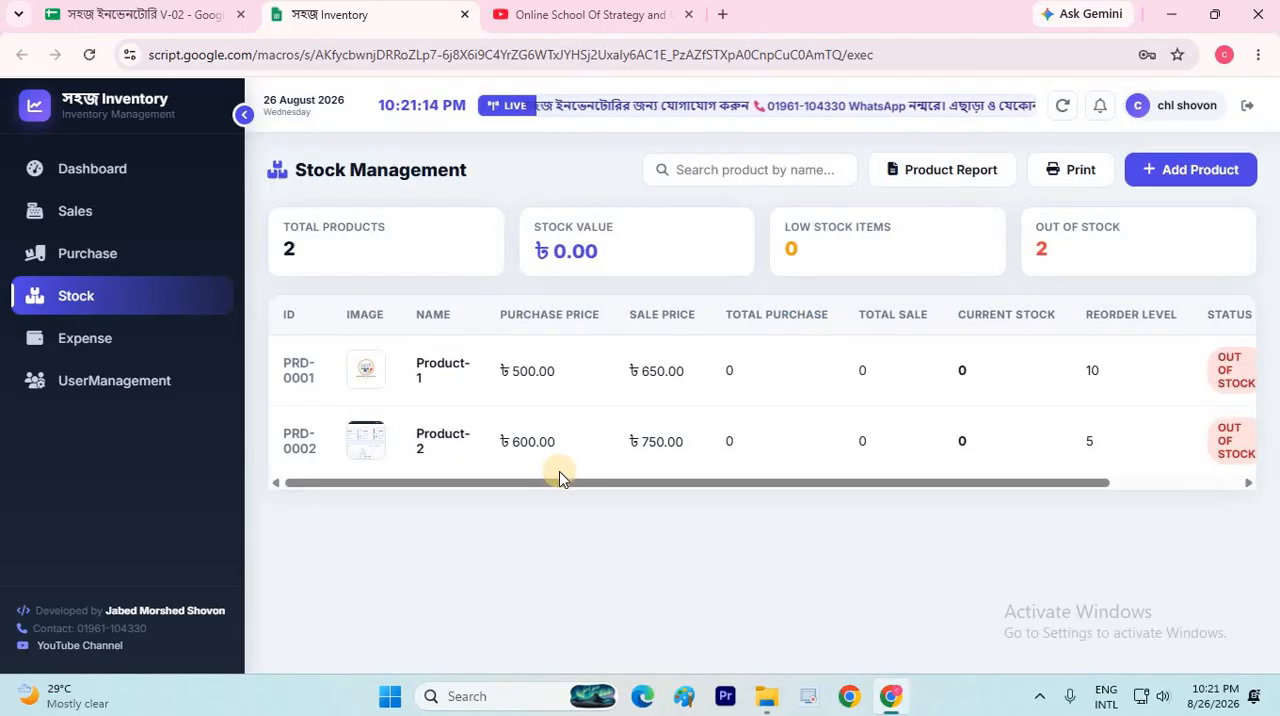
Collapse the sidebar to show the whole stock table, and view Product-1's ledger before closing it
drag(418, 487, 903, 480)
drag(313, 499, 312, 499)
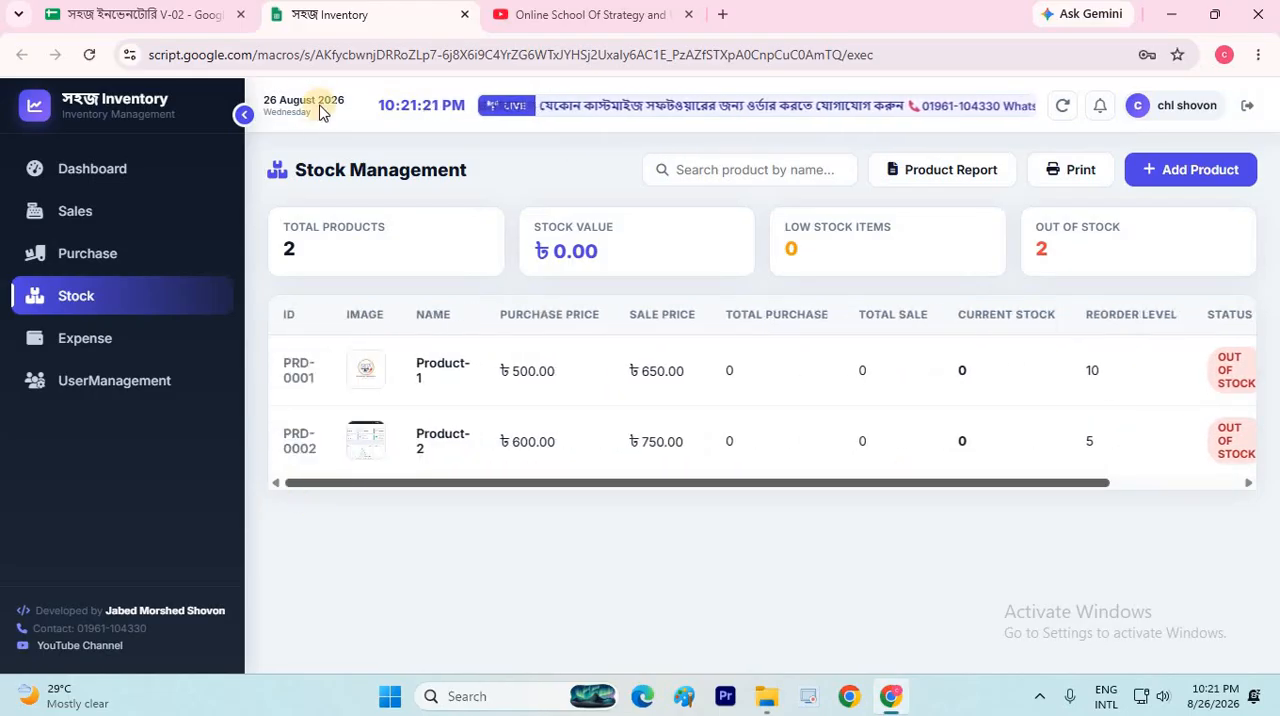
click(244, 115)
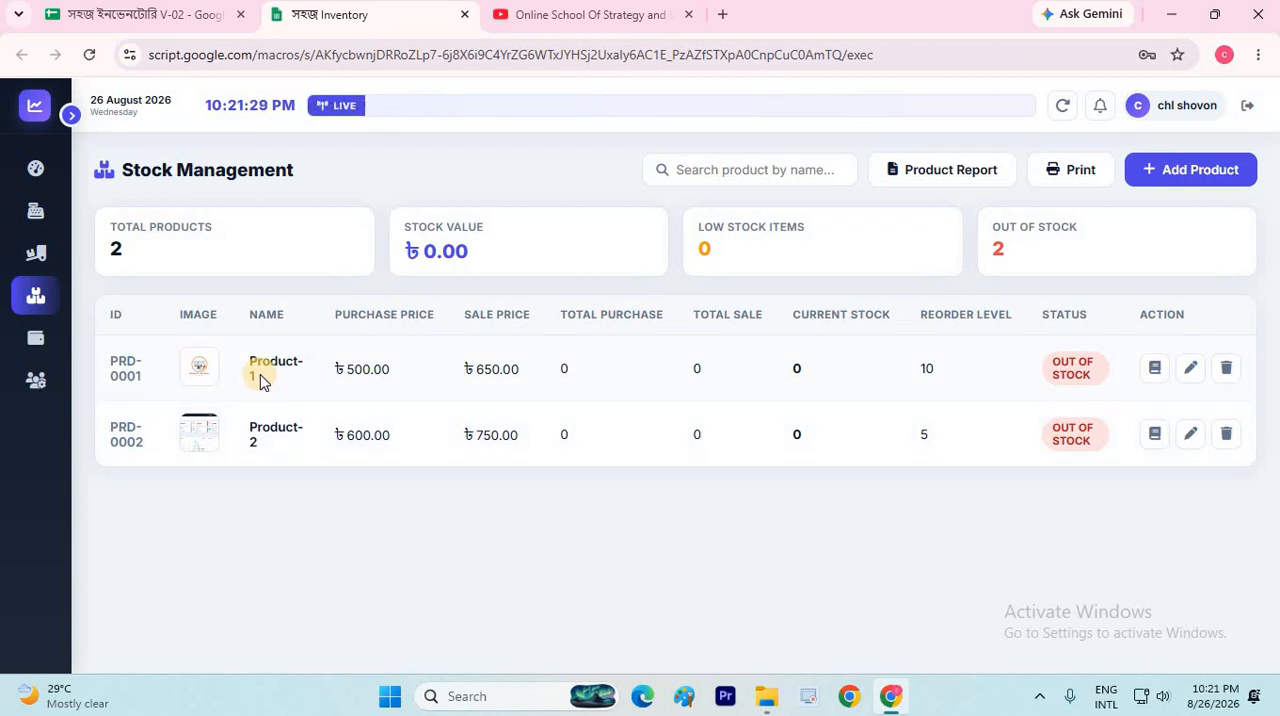
click(1150, 370)
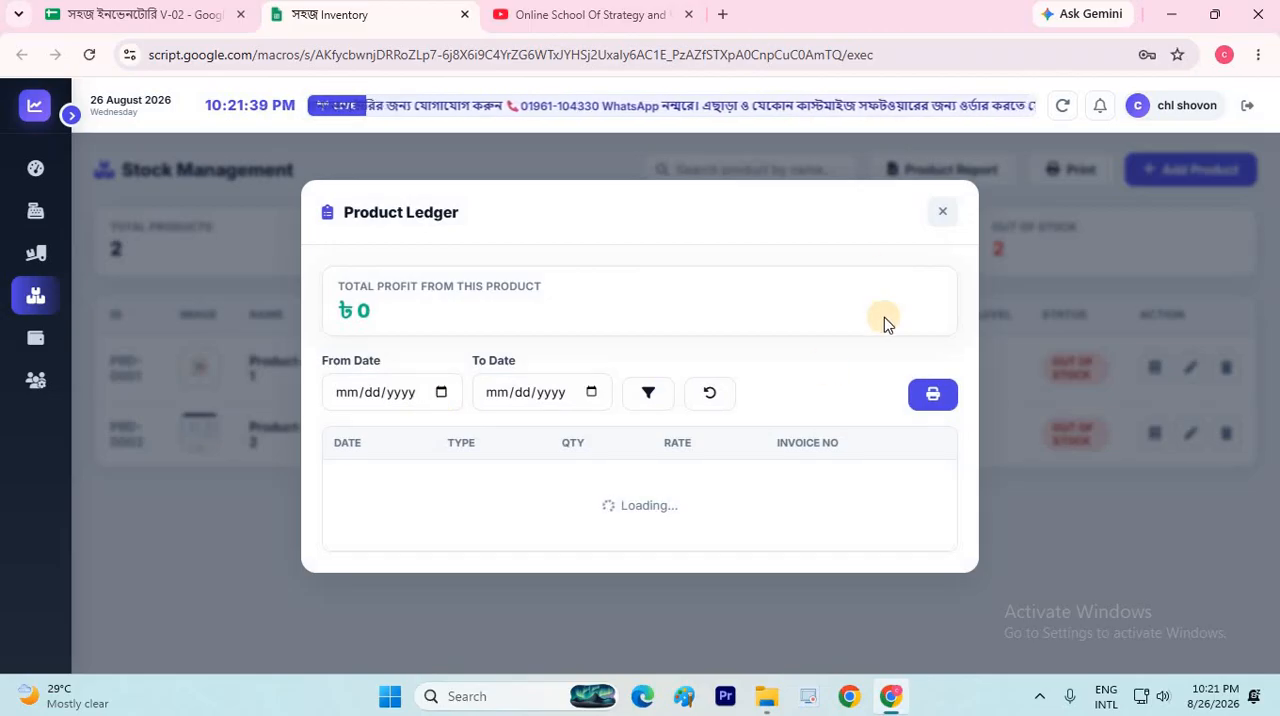
click(940, 211)
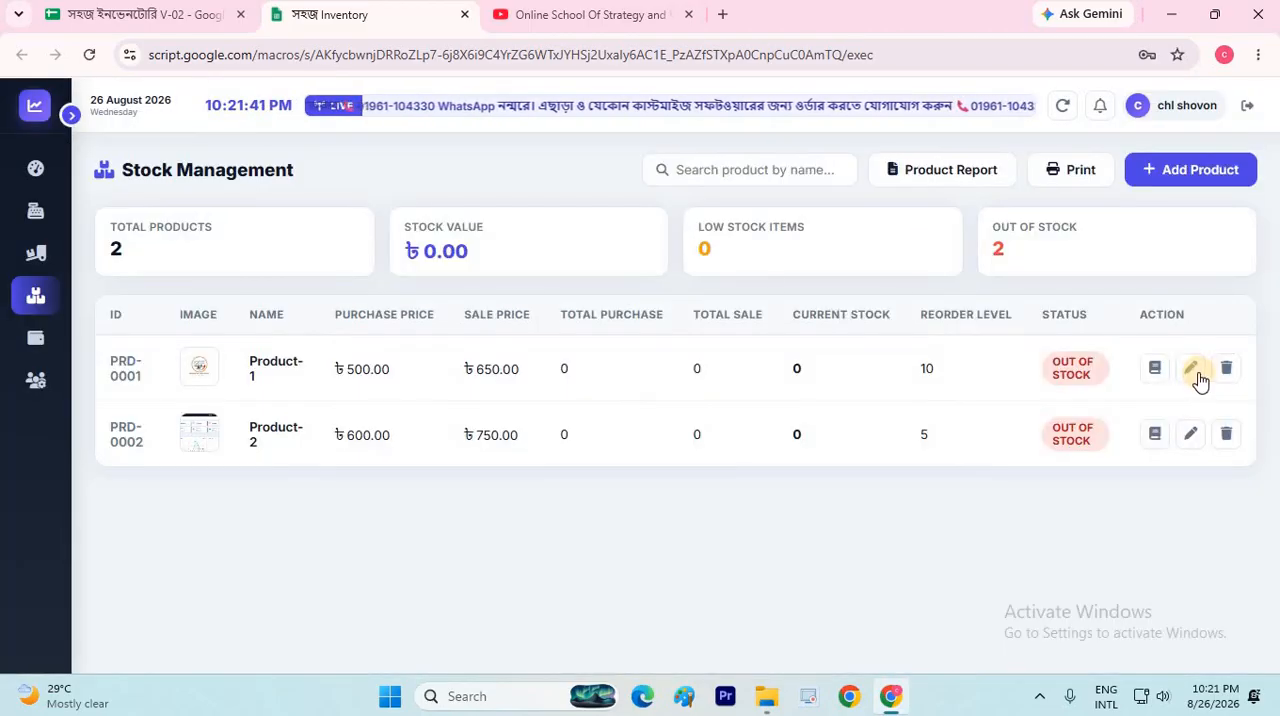
Review the purchase price, sale price and reorder level fields in Product-1's edit form, and cancel without changes
click(1193, 369)
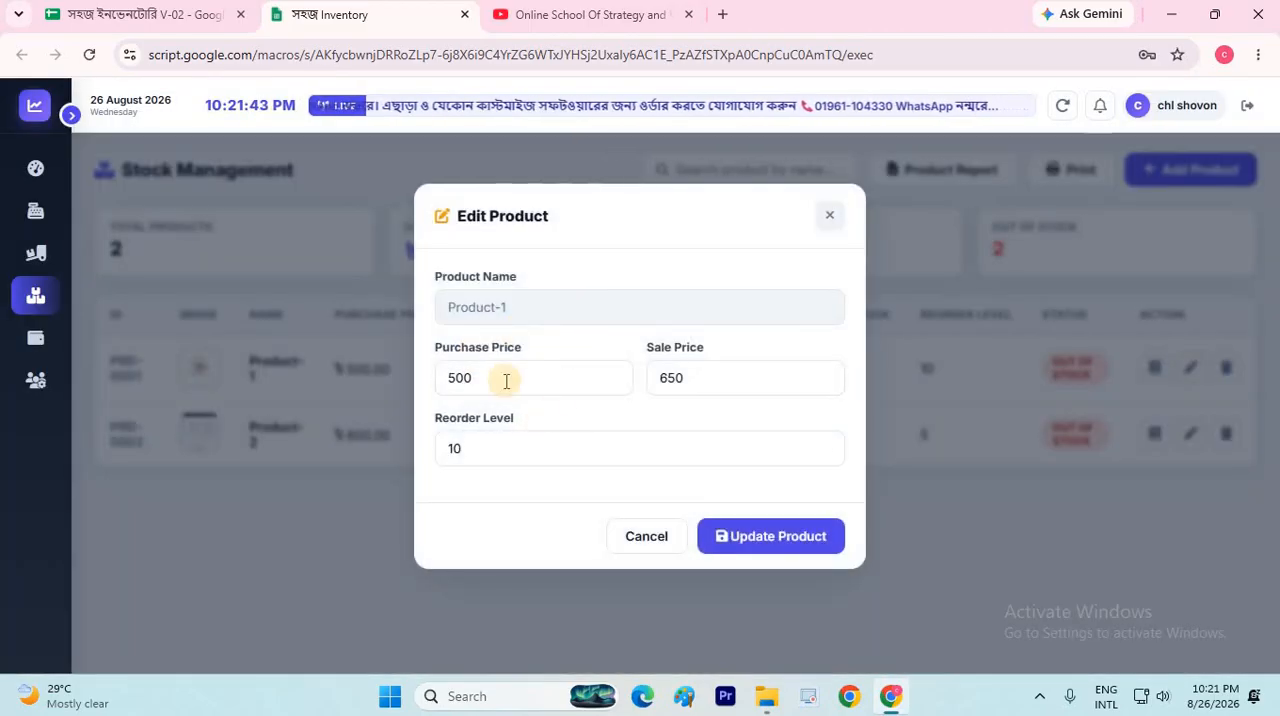
click(508, 368)
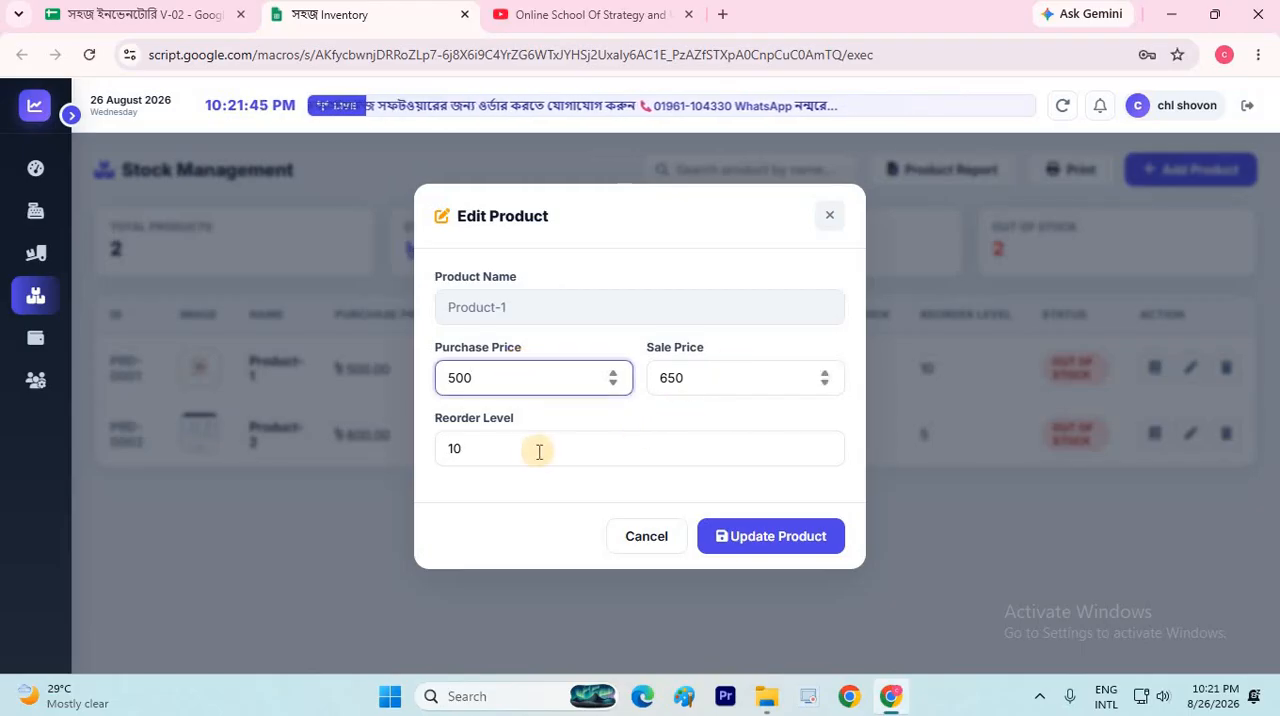
key(Tab)
click(690, 452)
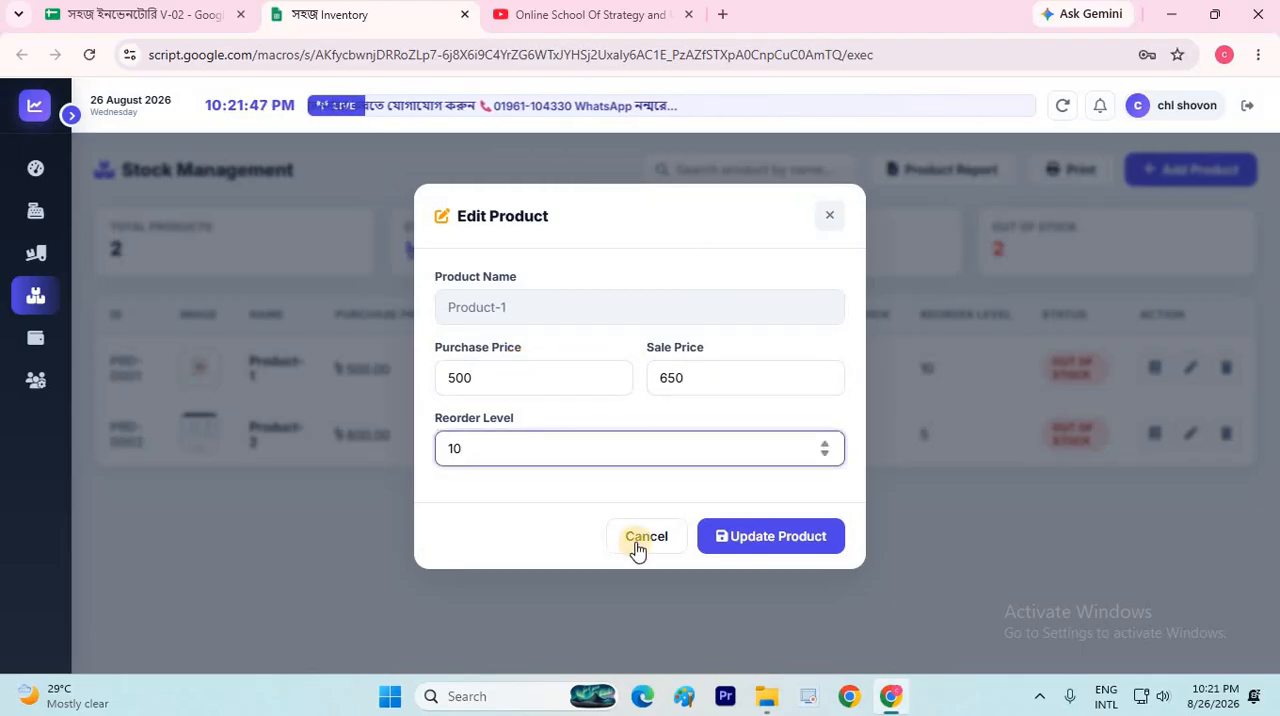
click(638, 540)
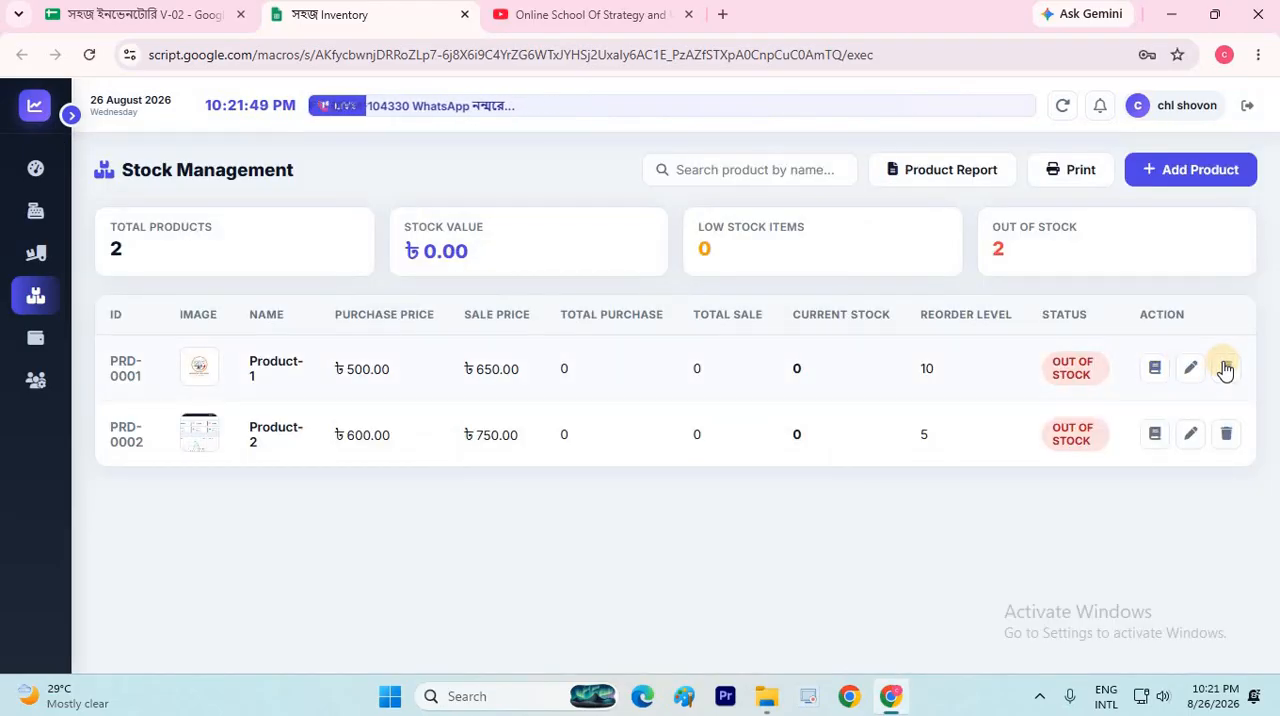
Check Product-1's current stock and its delete confirmation, and cancel the deletion
double_click(813, 368)
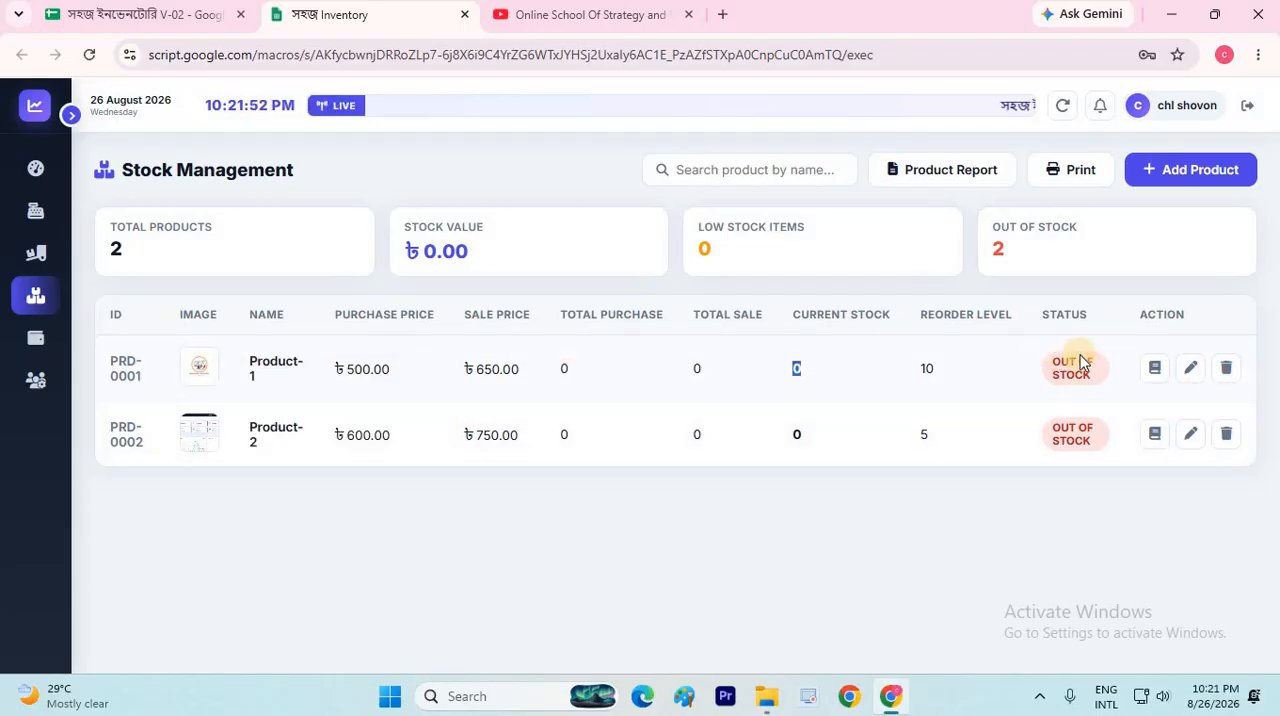
click(1224, 369)
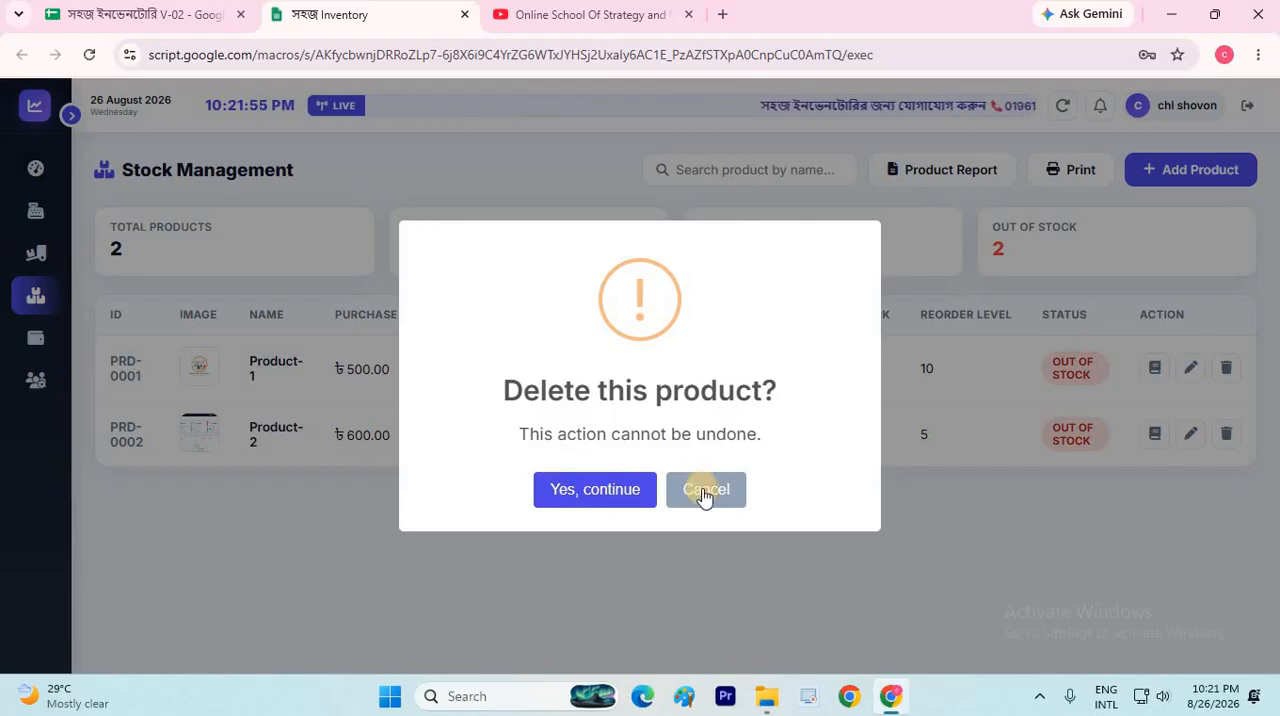
click(705, 490)
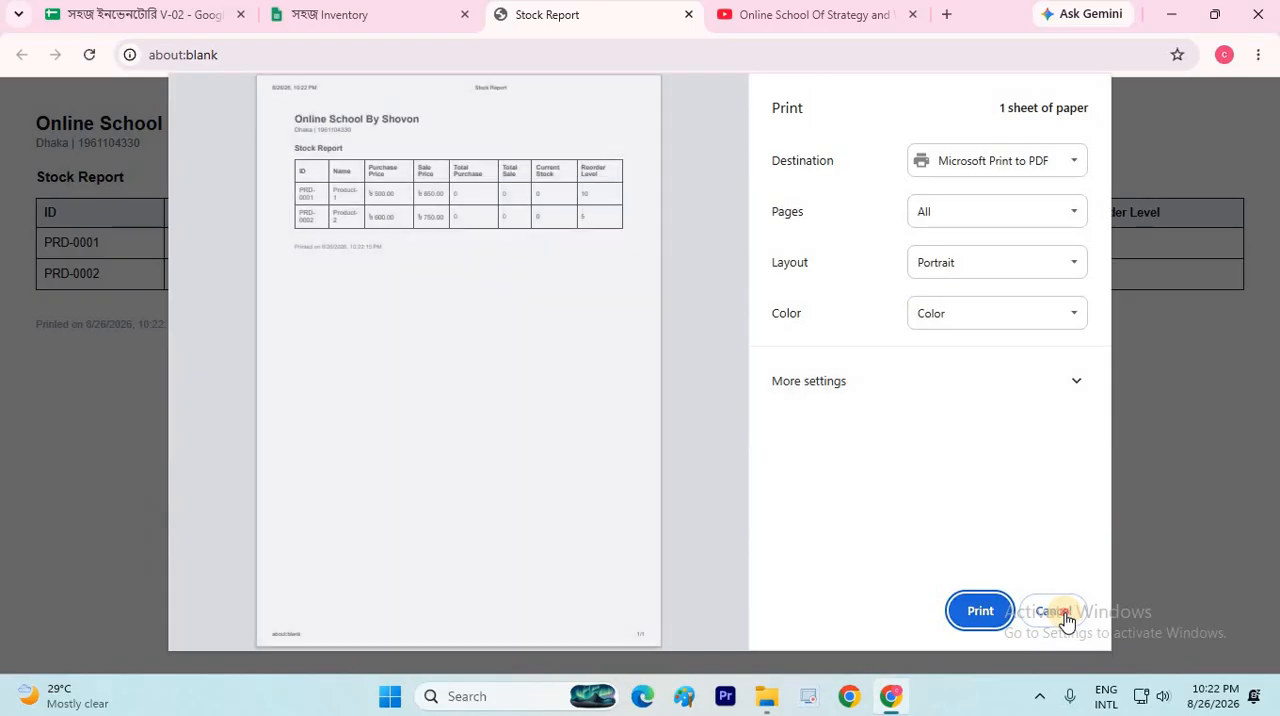
Review the printable Stock Report of all products and close it
click(1055, 611)
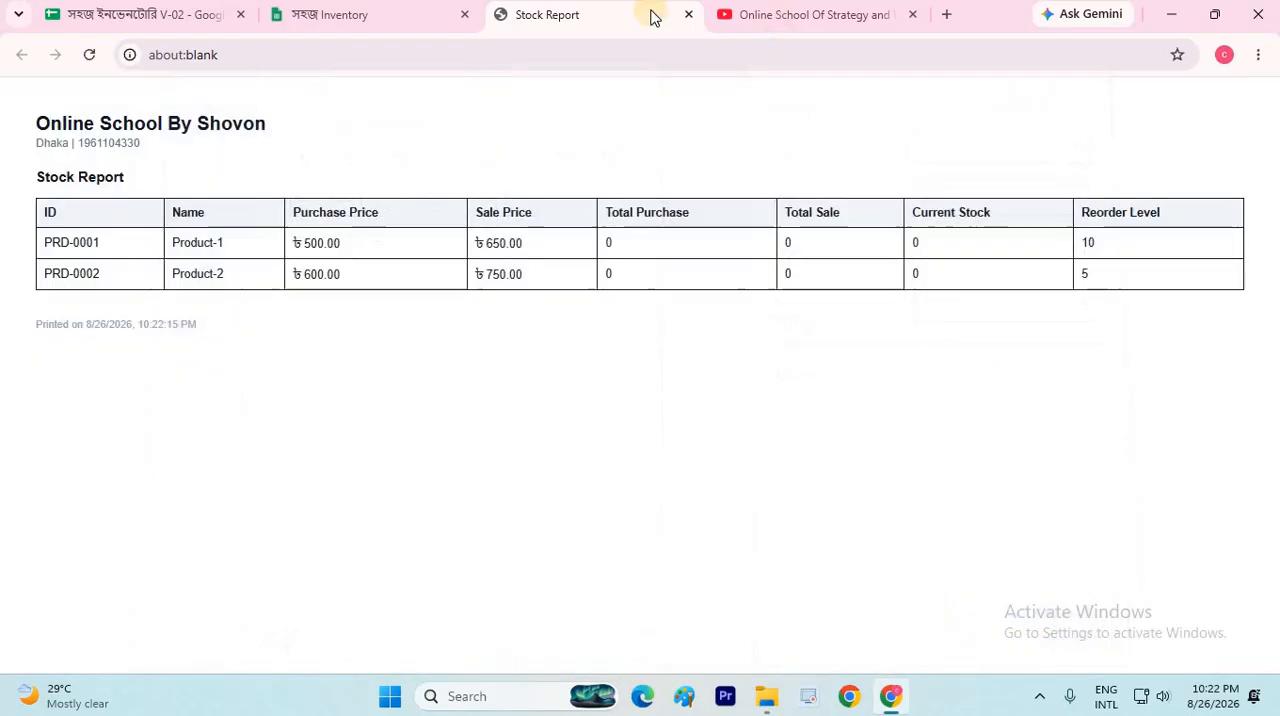
click(687, 16)
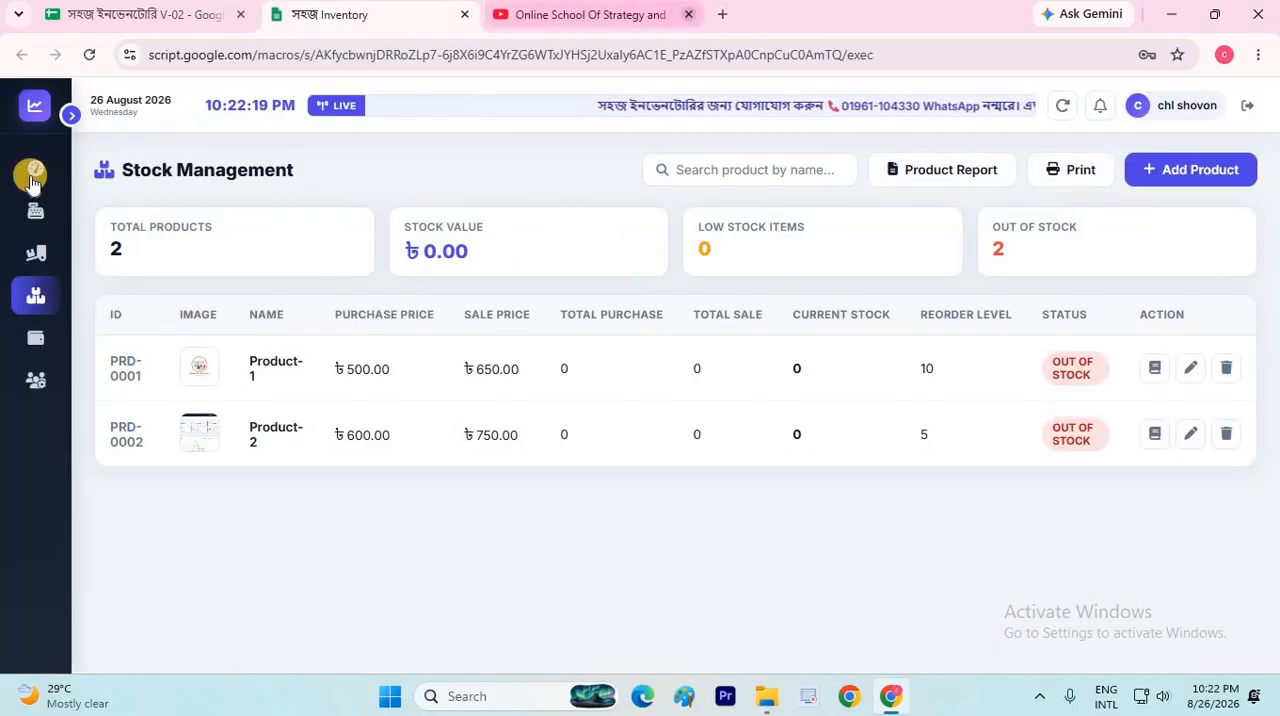
Expand the sidebar, open a new invoice in the Purchase section and look over its form
click(71, 112)
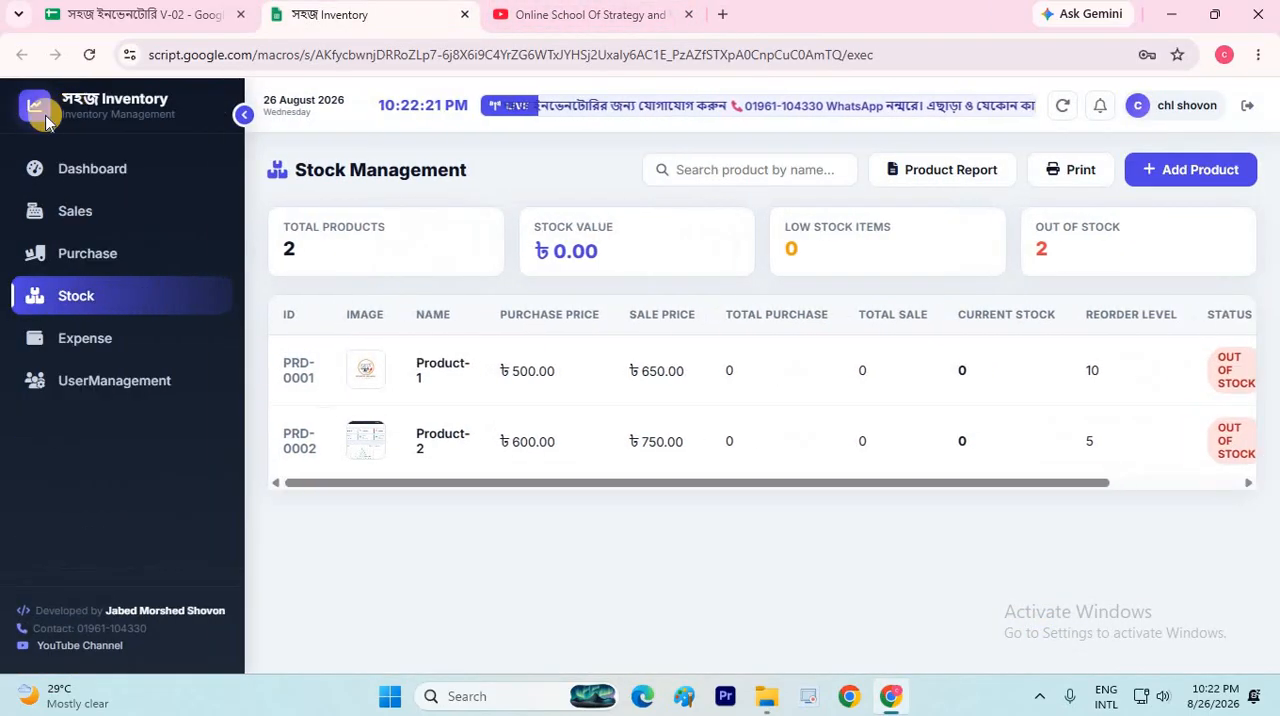
click(128, 253)
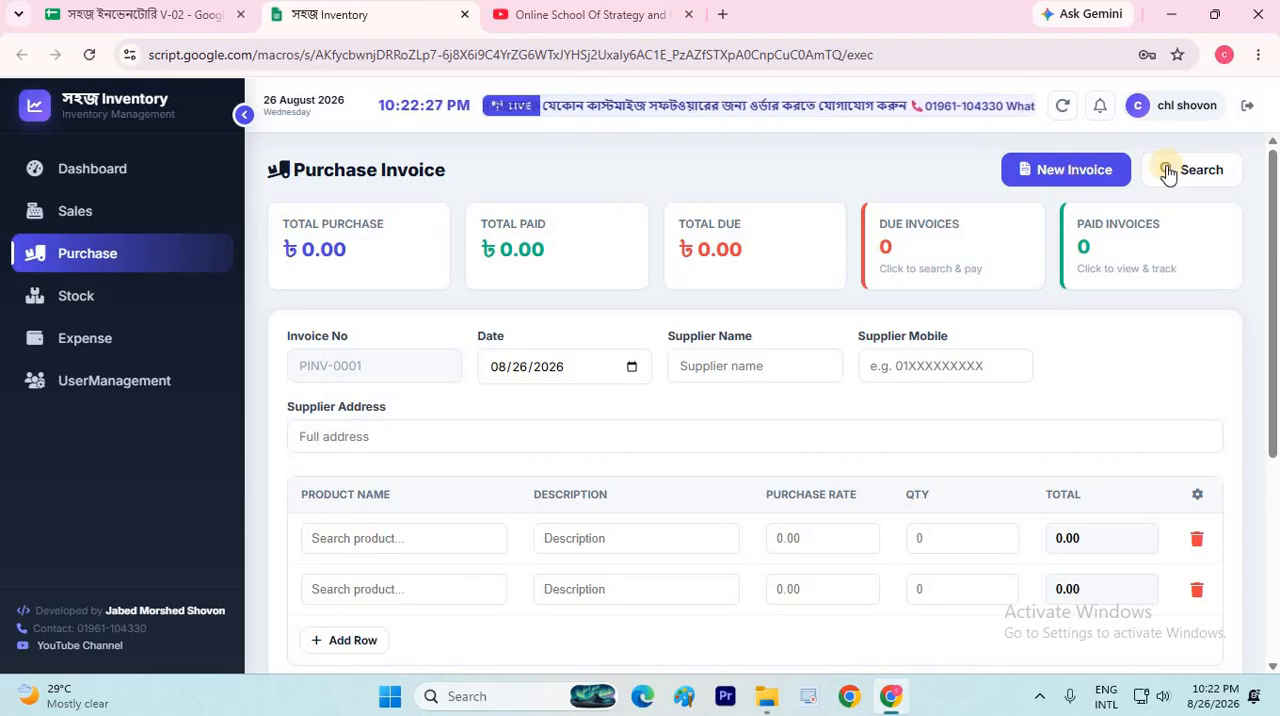
click(1058, 172)
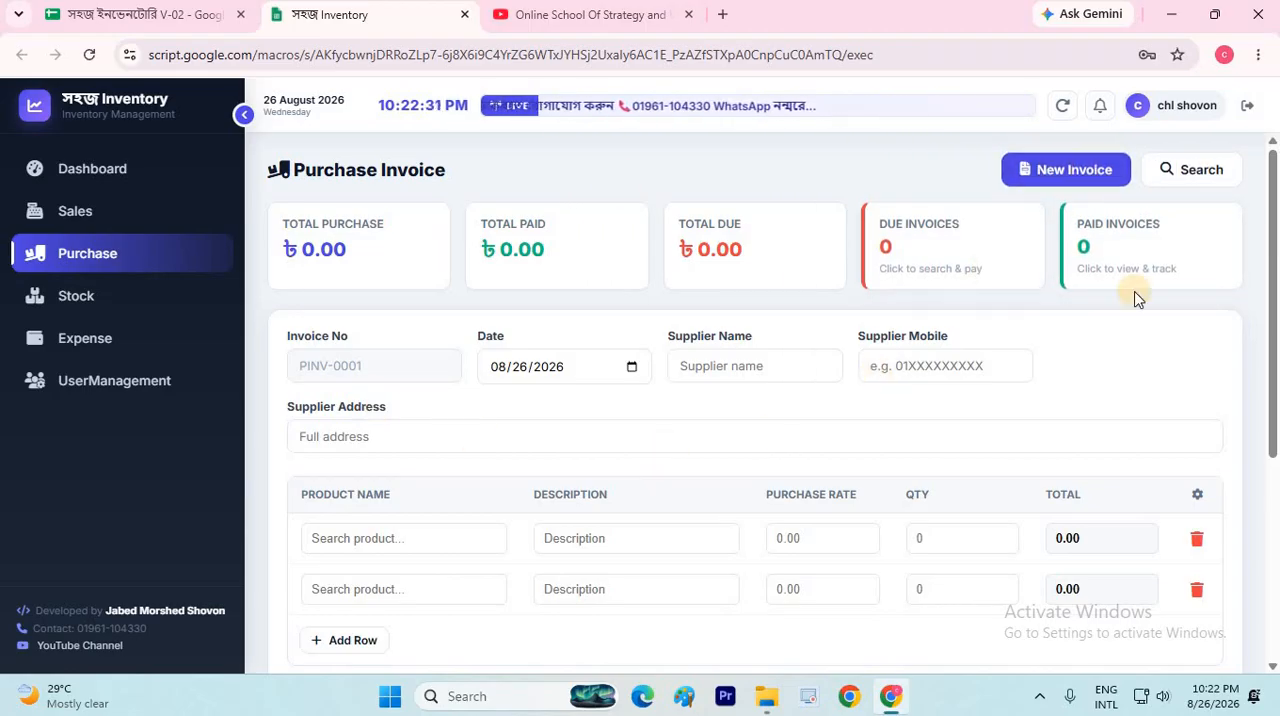
scroll(1130, 310, down, 2)
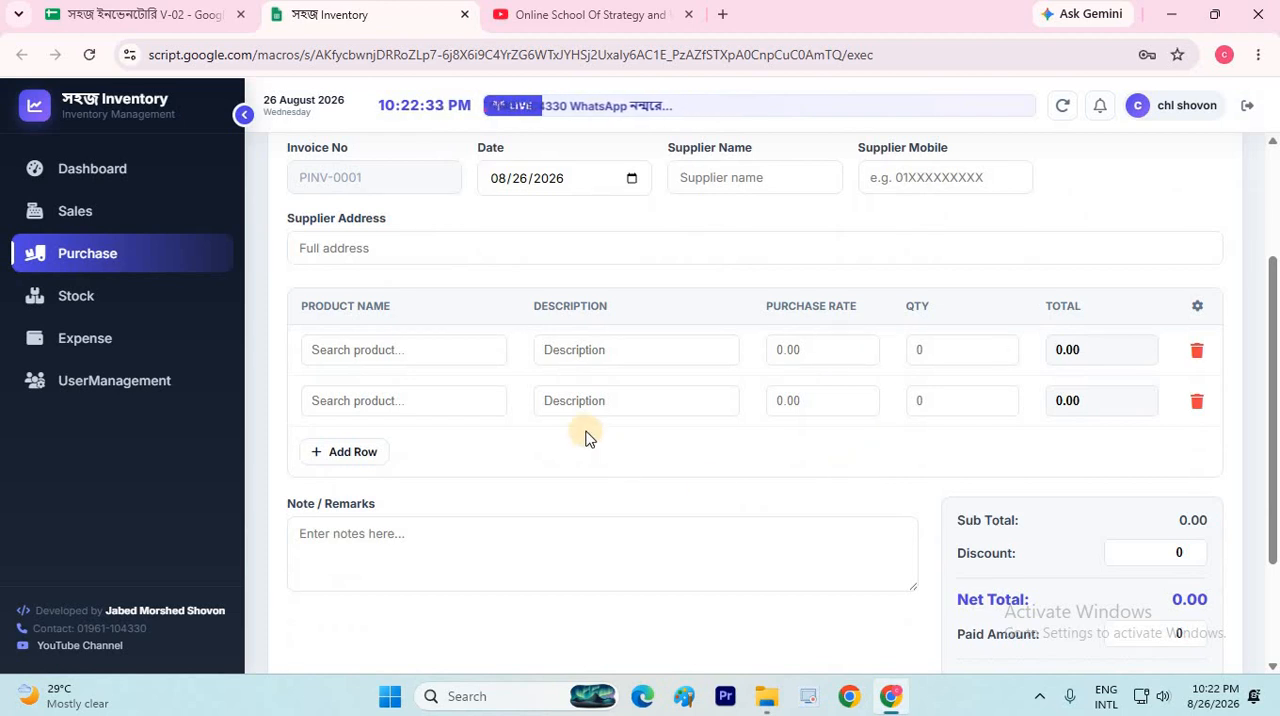
scroll(360, 400, up, 2)
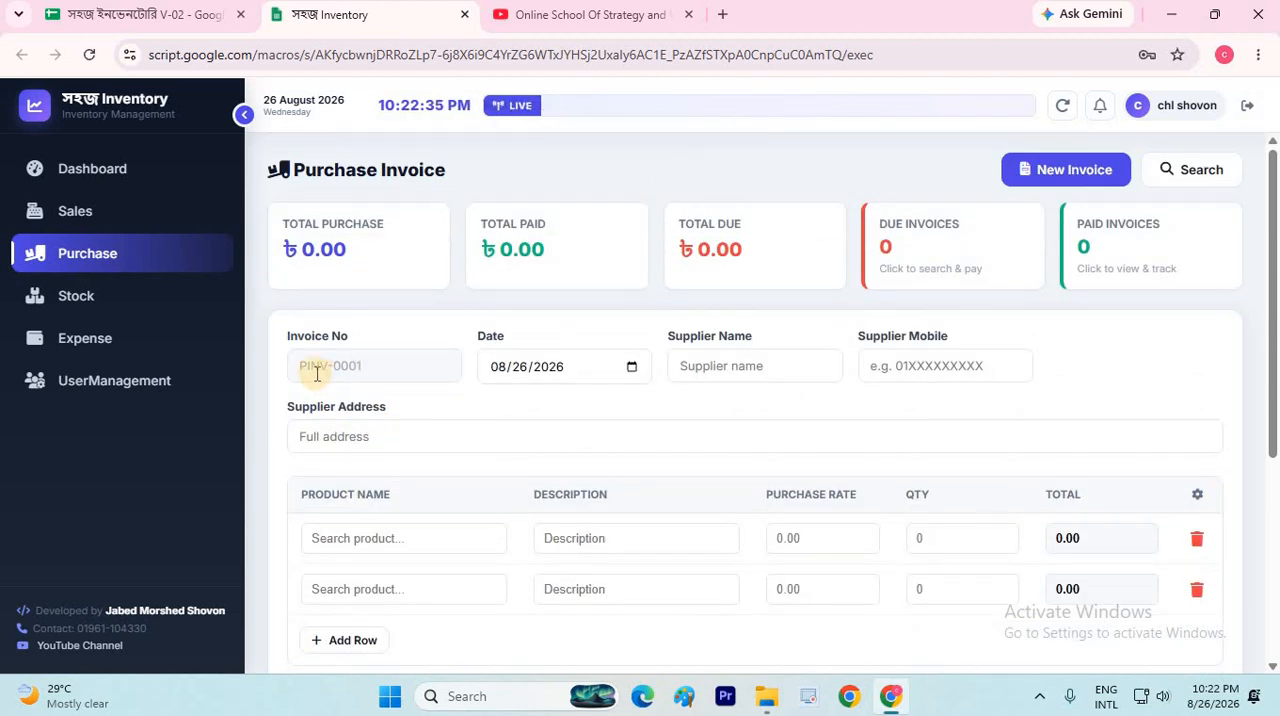
Set the purchase invoice date to 08/25/2026 and the supplier name to Supplier-1
click(634, 368)
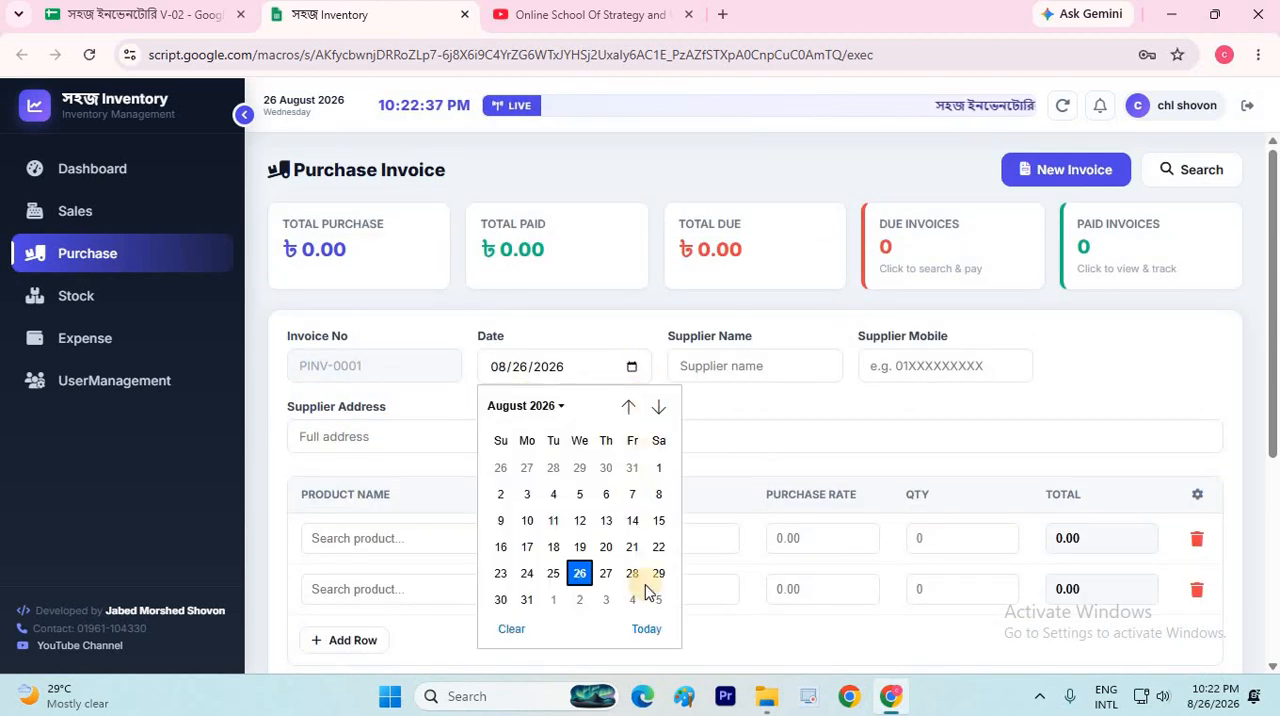
click(553, 573)
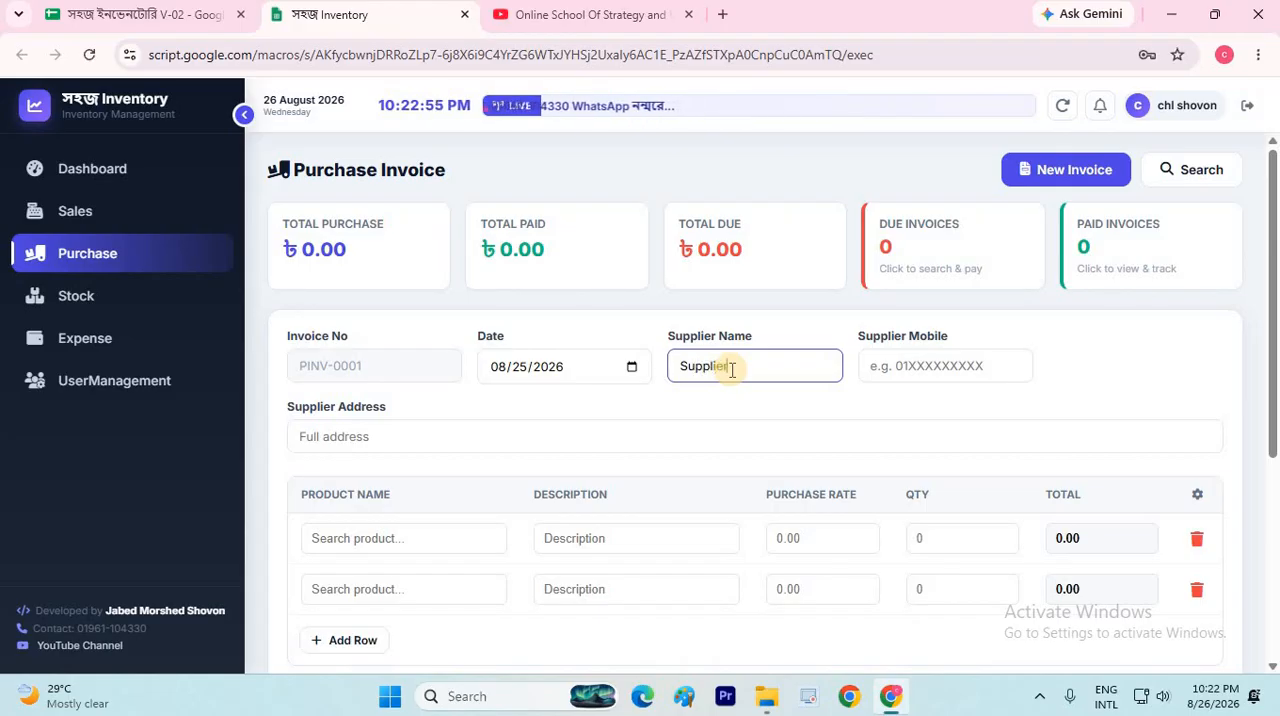
text(-1)
Enter the supplier's mobile number and address on the purchase invoice
click(930, 365)
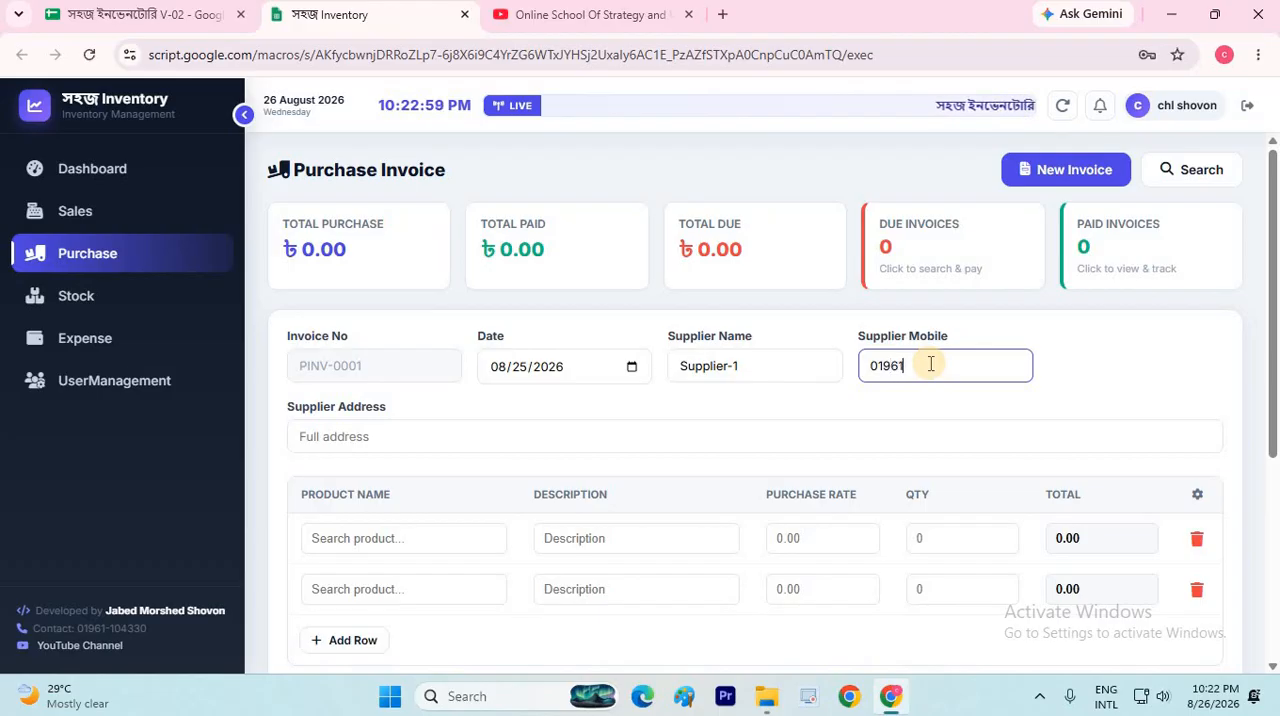
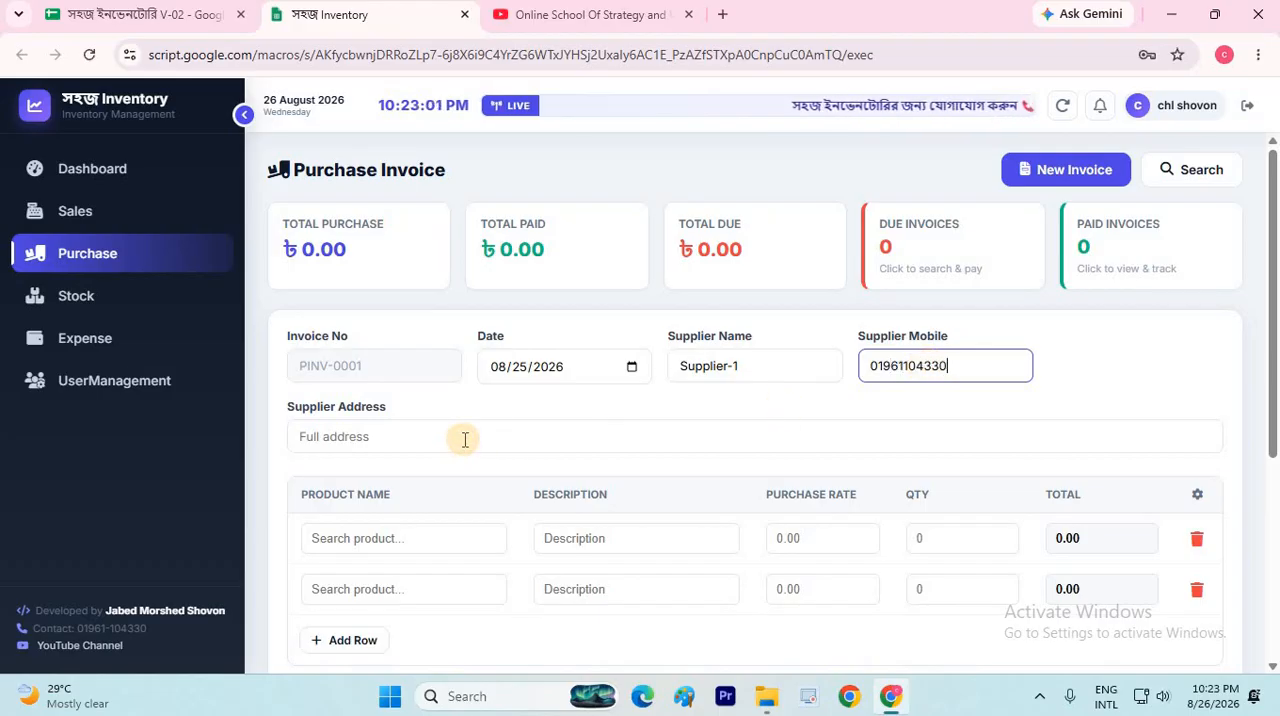
click(465, 439)
text(Dha)
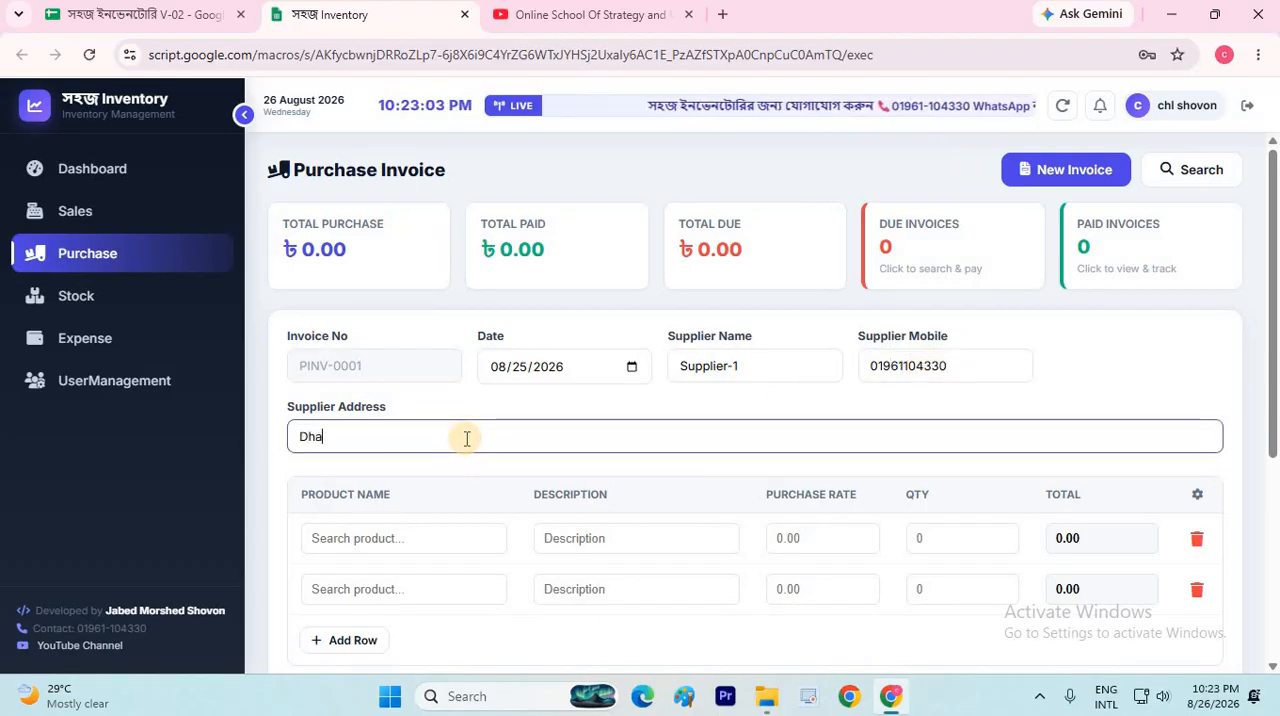
text(ka)
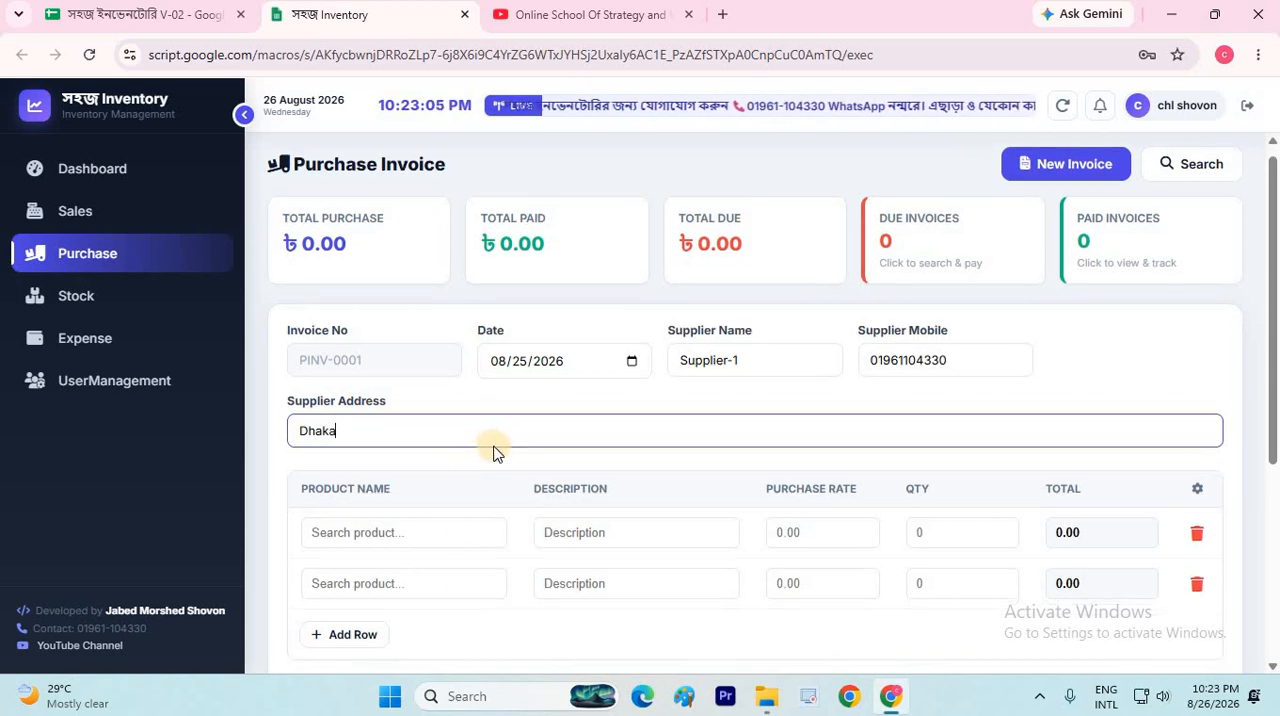
Remove the second item row from the purchase invoice, choose Product-1 in the remaining row and check its current stock
scroll(490, 450, down, 1)
click(1195, 497)
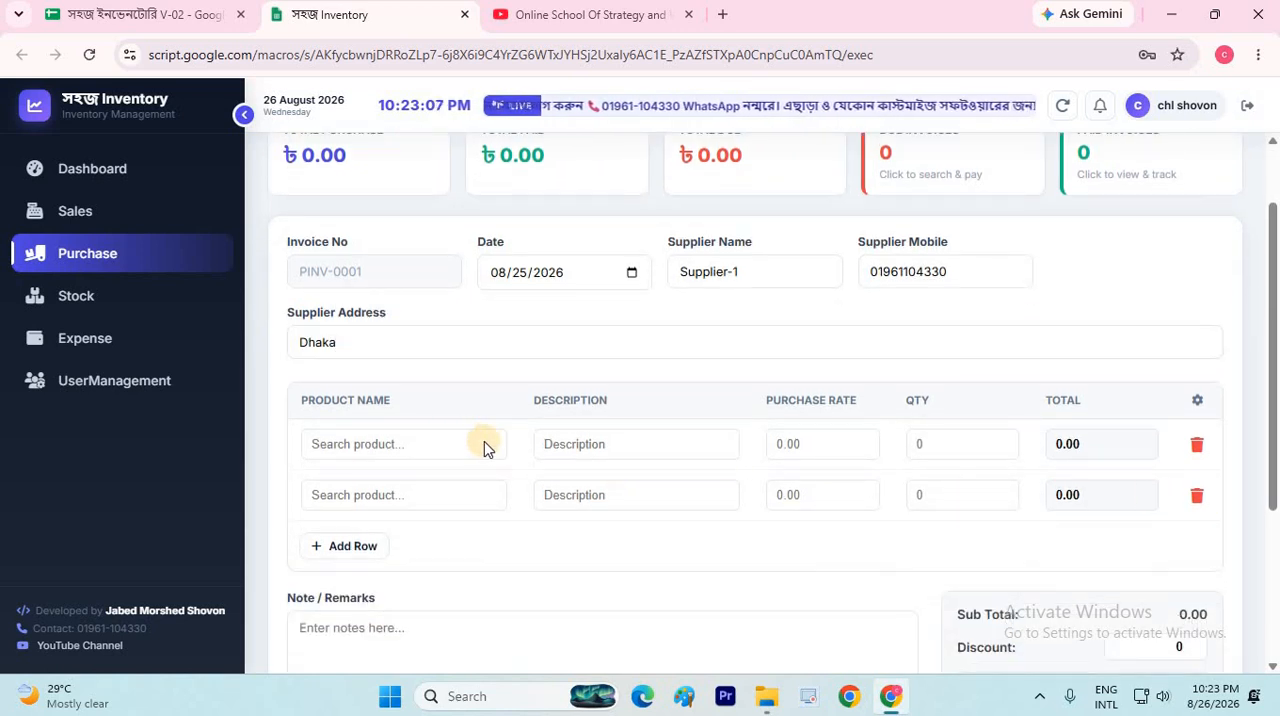
click(487, 445)
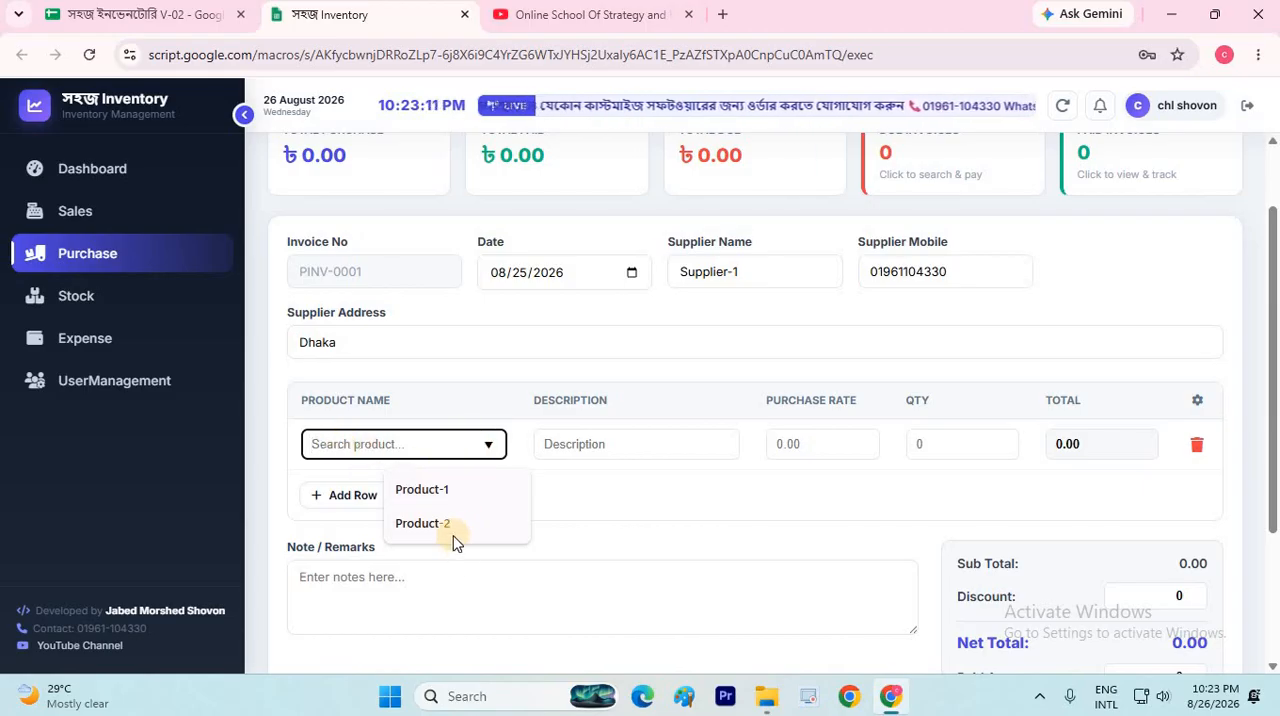
click(432, 490)
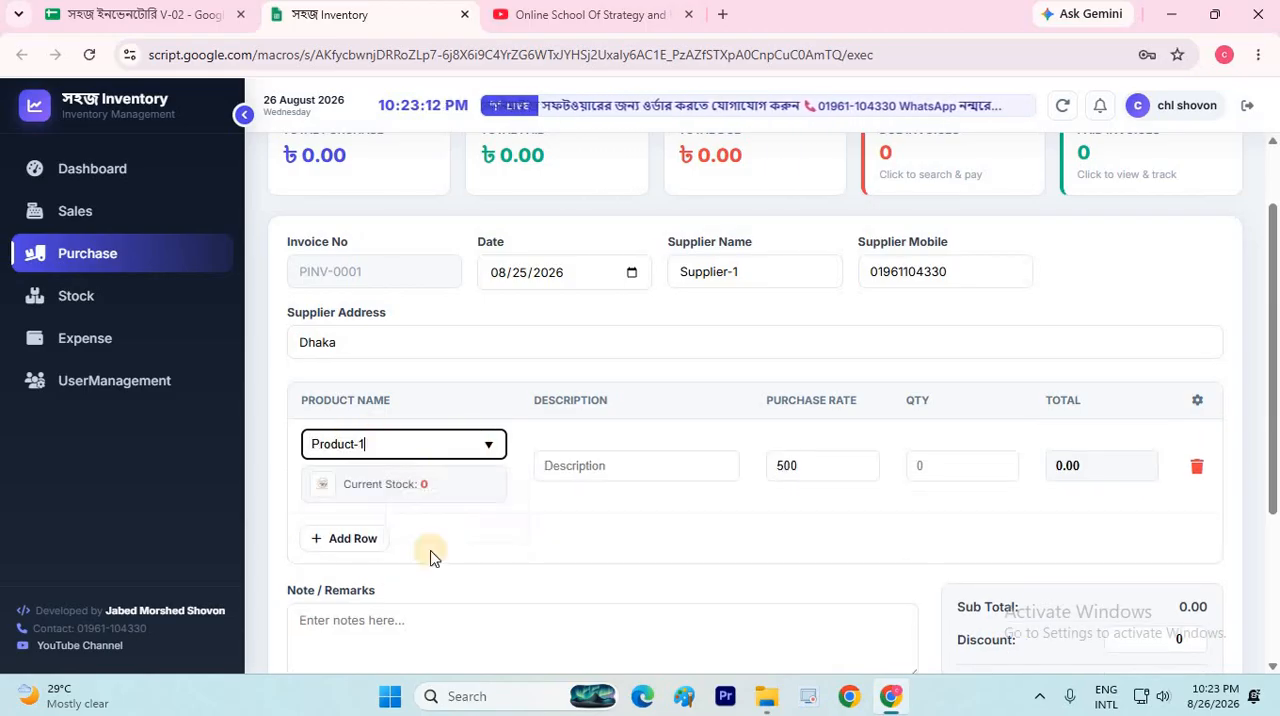
double_click(428, 486)
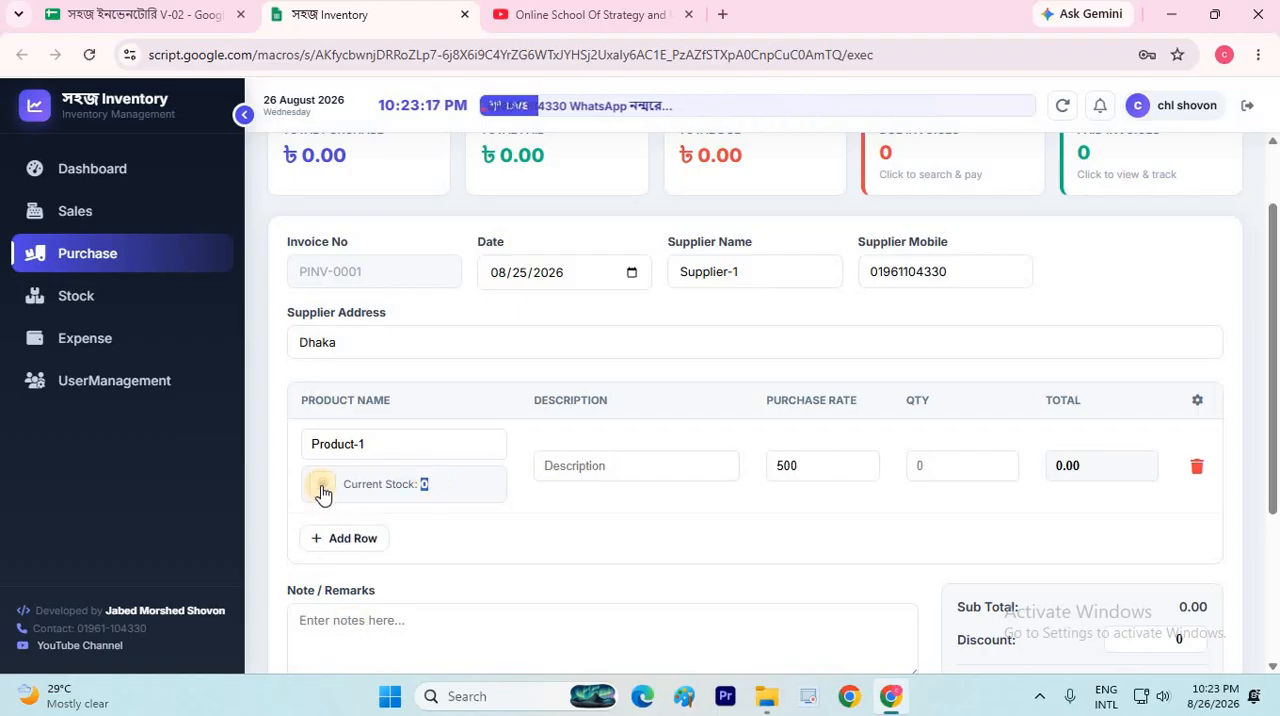
Give the Product-1 row of the purchase invoice the description Good Quality and a quantity of 25
mouse_move(328, 489)
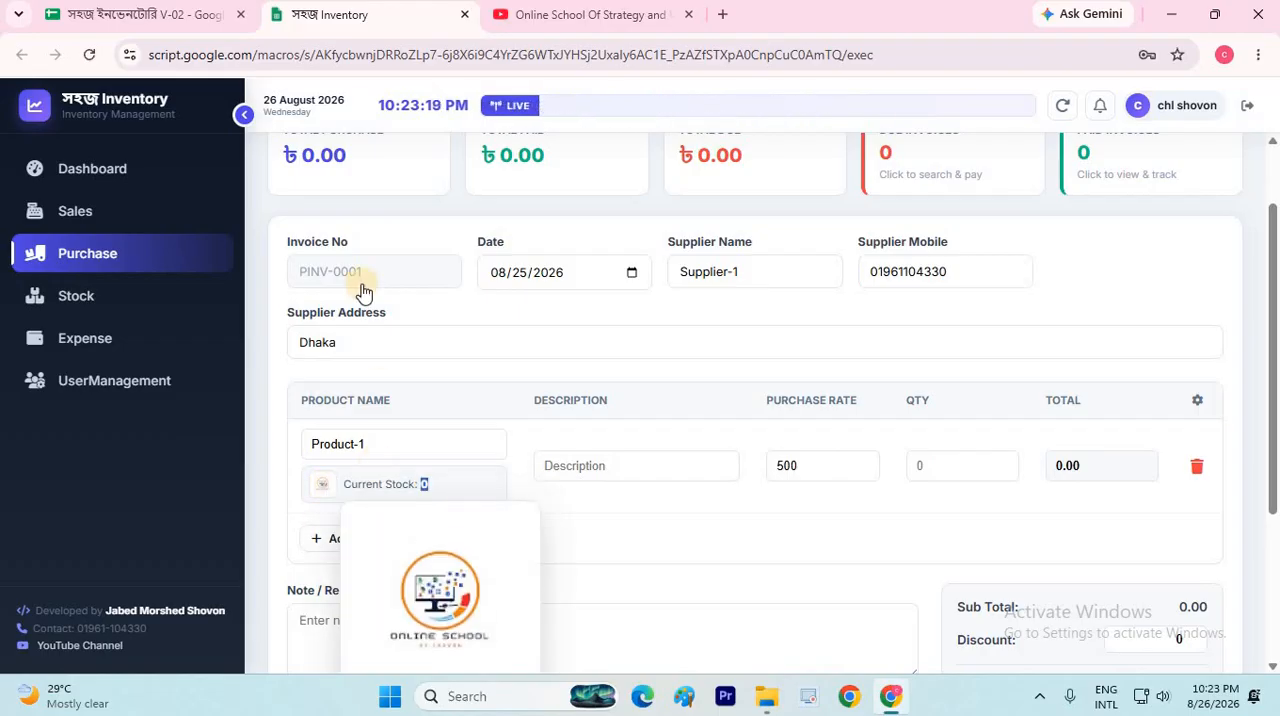
scroll(631, 223, down, 3)
key(Tab)
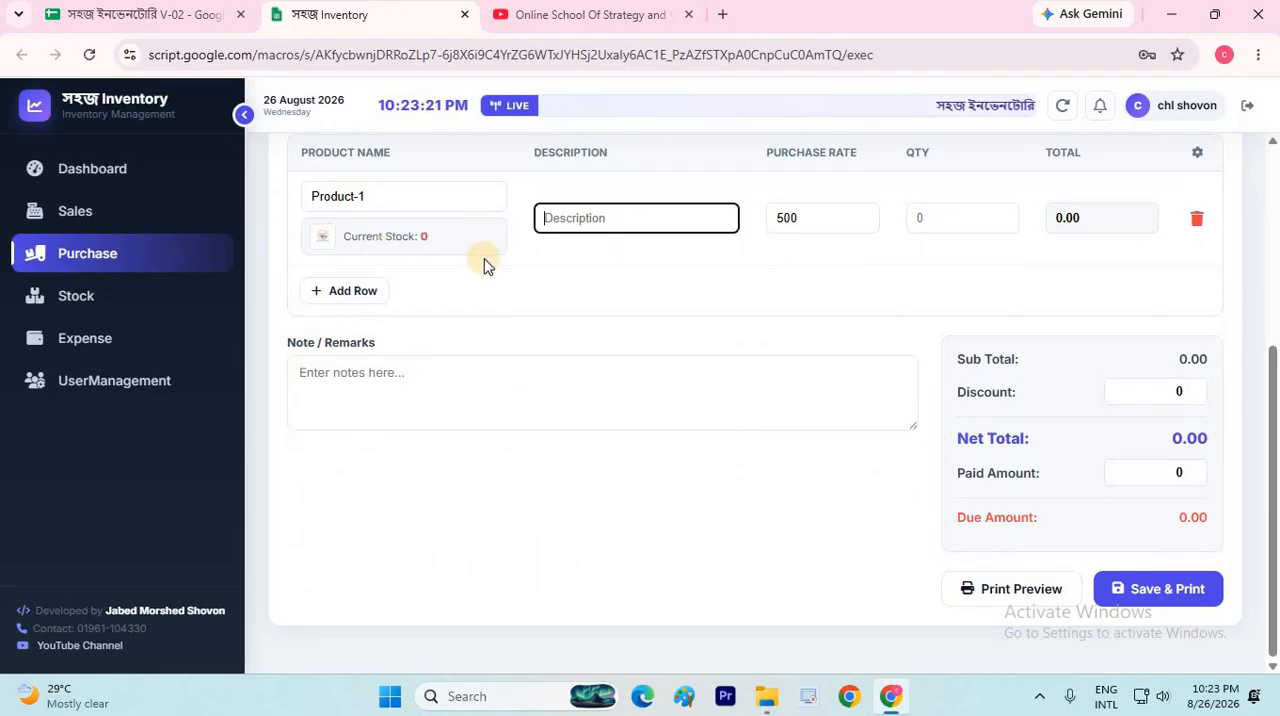
scroll(484, 265, up, 1)
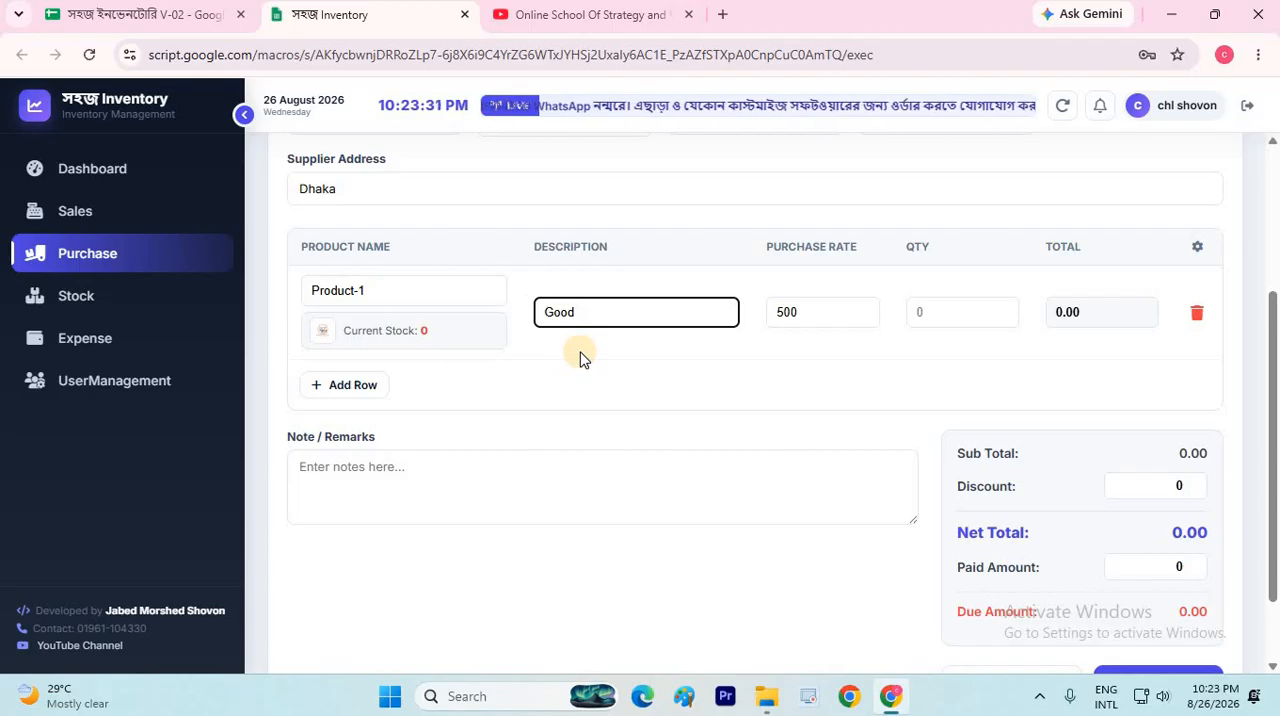
text(lity)
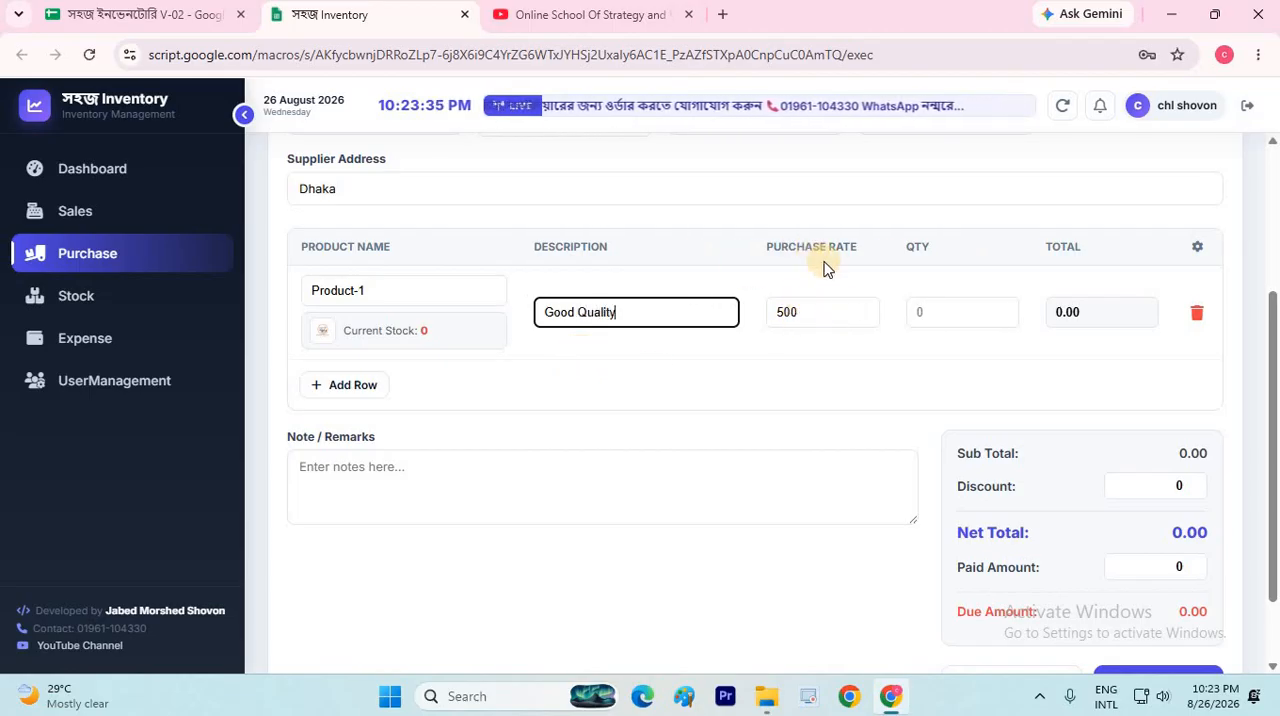
click(822, 313)
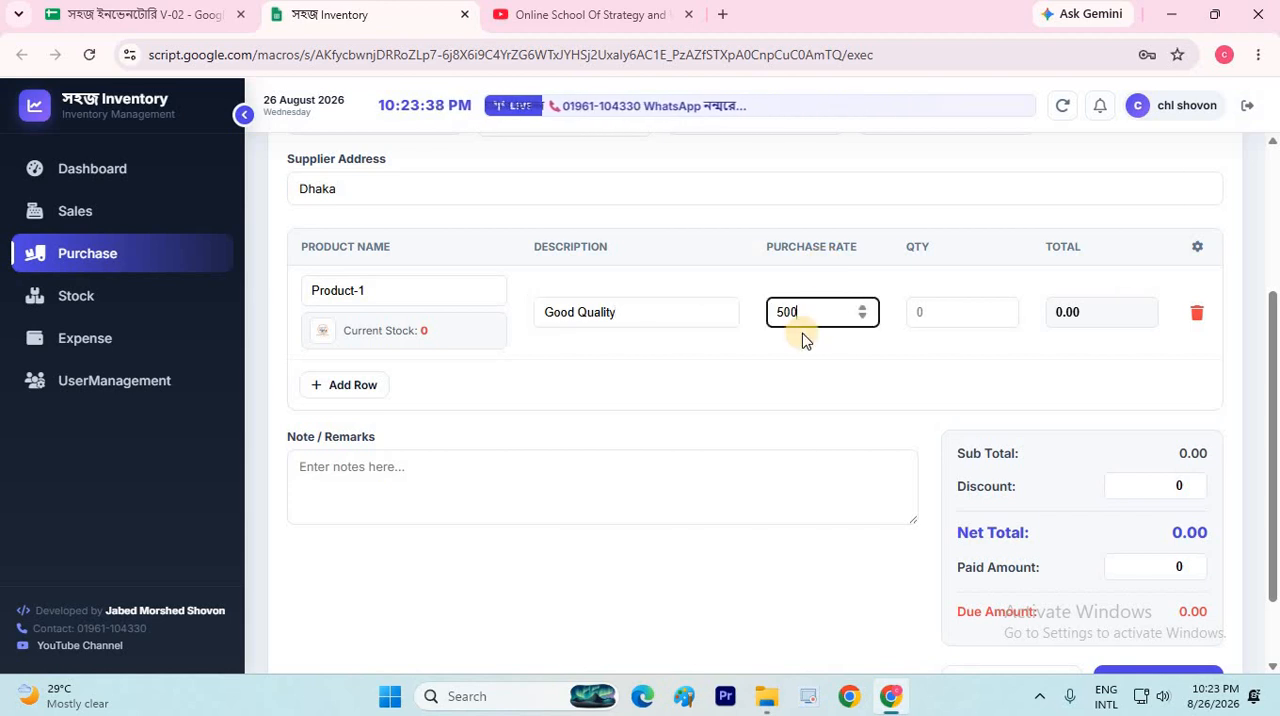
click(939, 309)
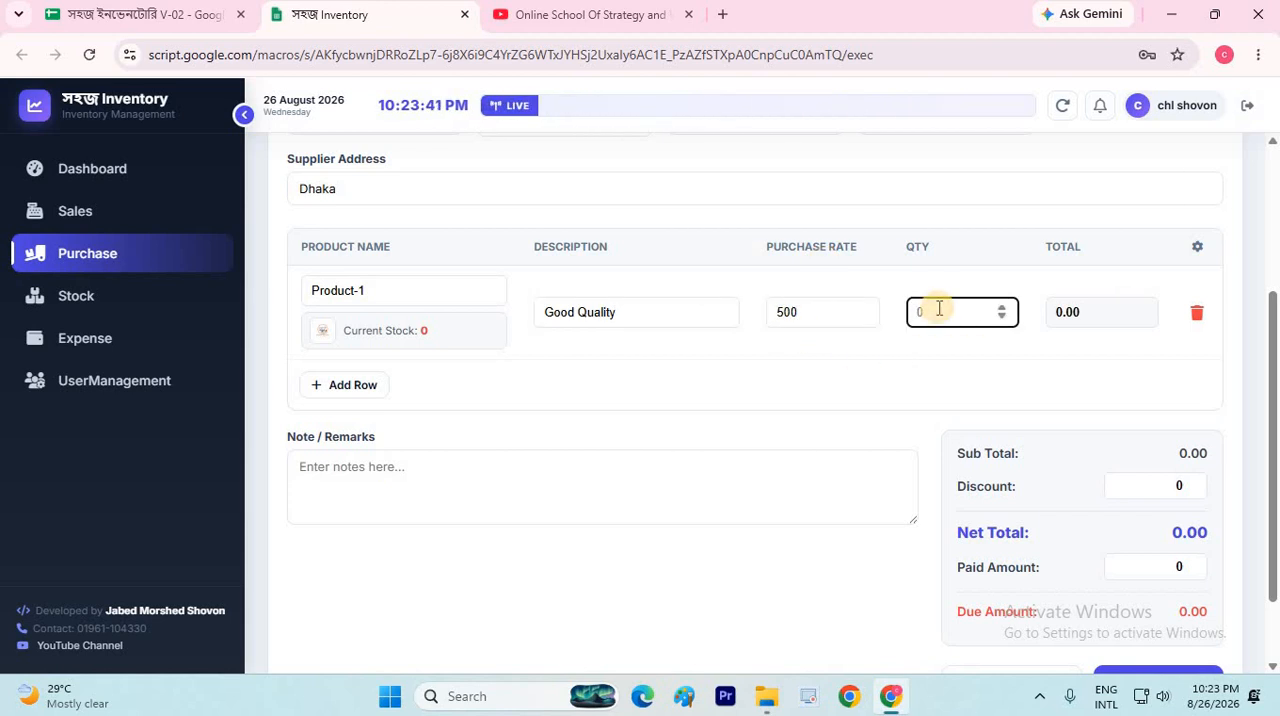
text(25)
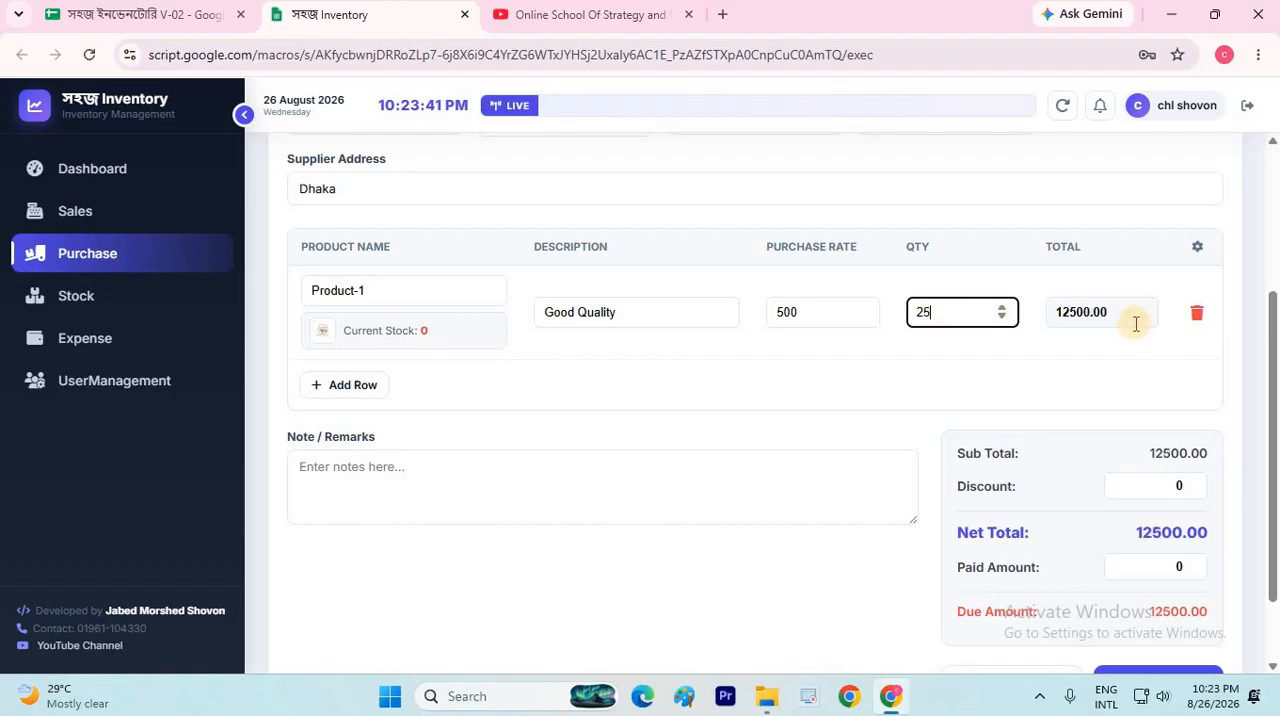
Add a second item row to the purchase invoice for Product-2 with a quantity of 30
click(364, 388)
click(457, 383)
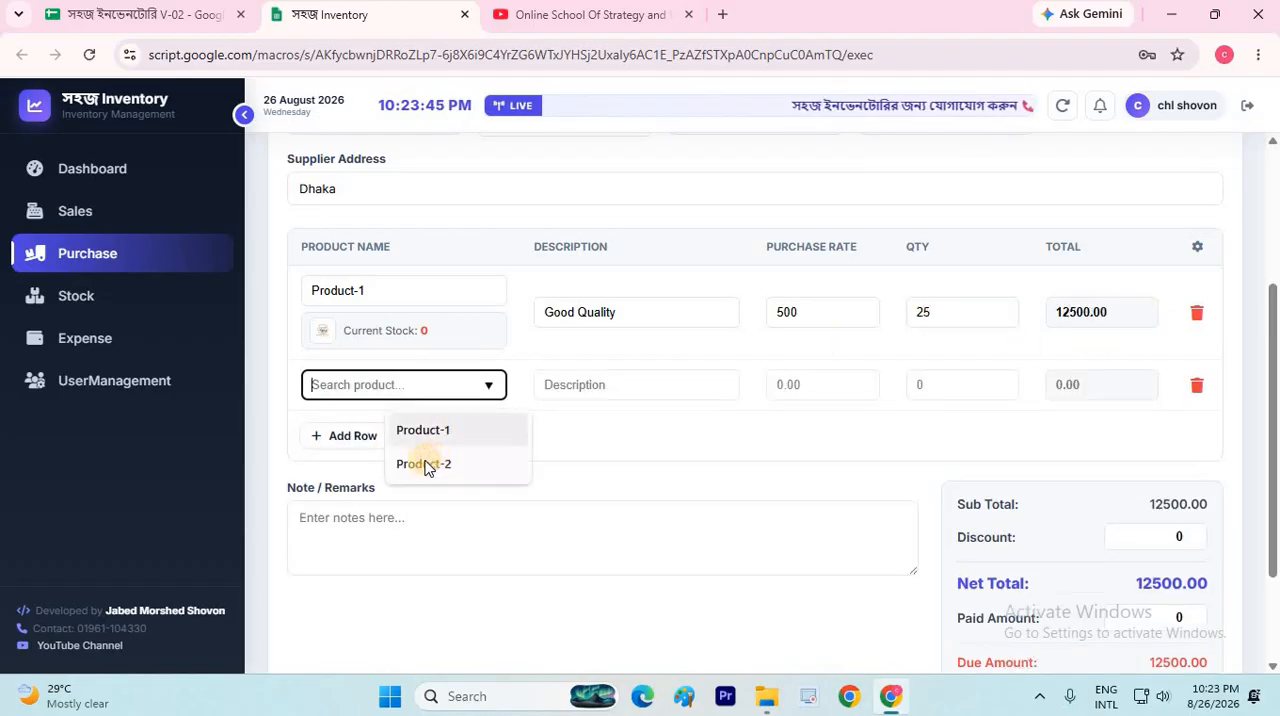
click(428, 465)
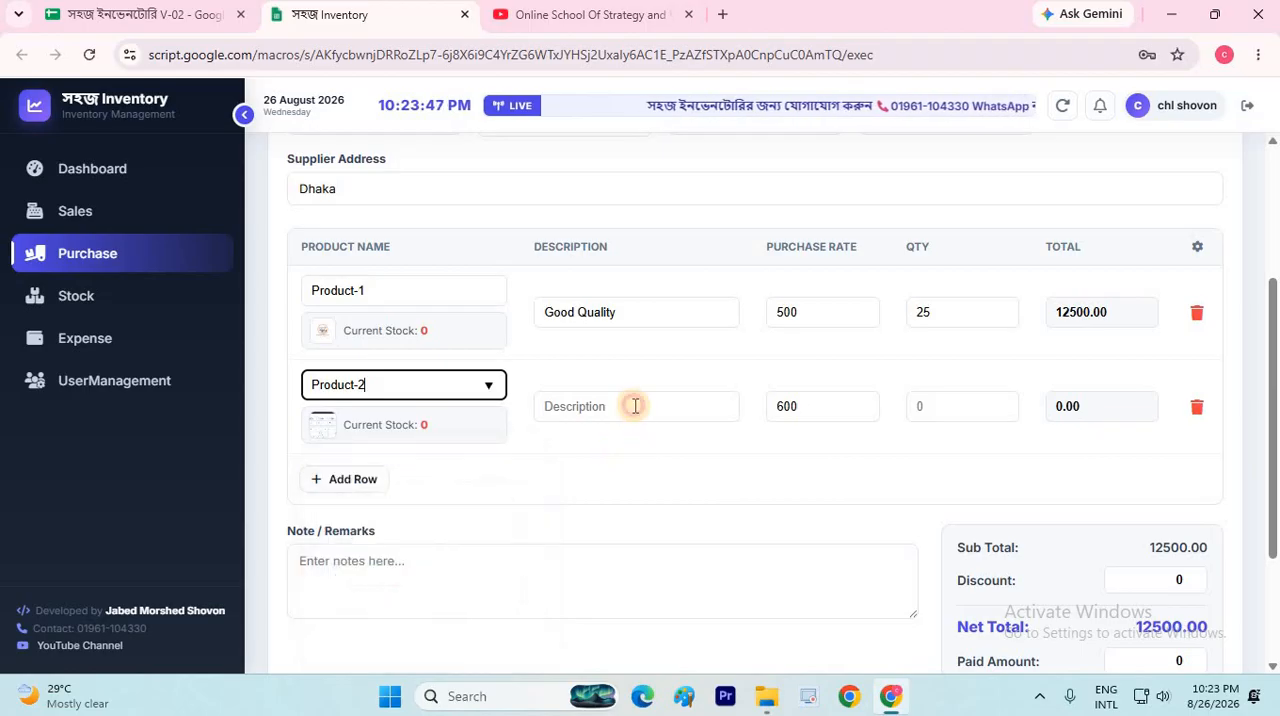
key(Tab)
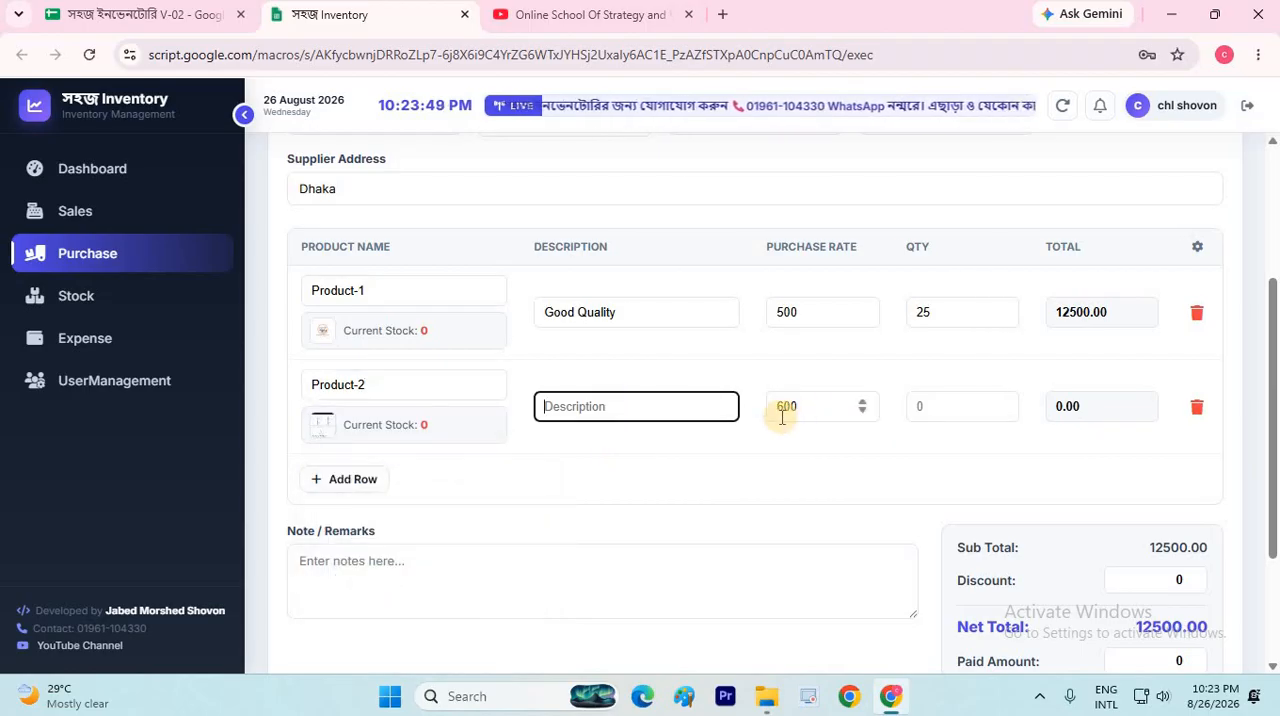
click(926, 408)
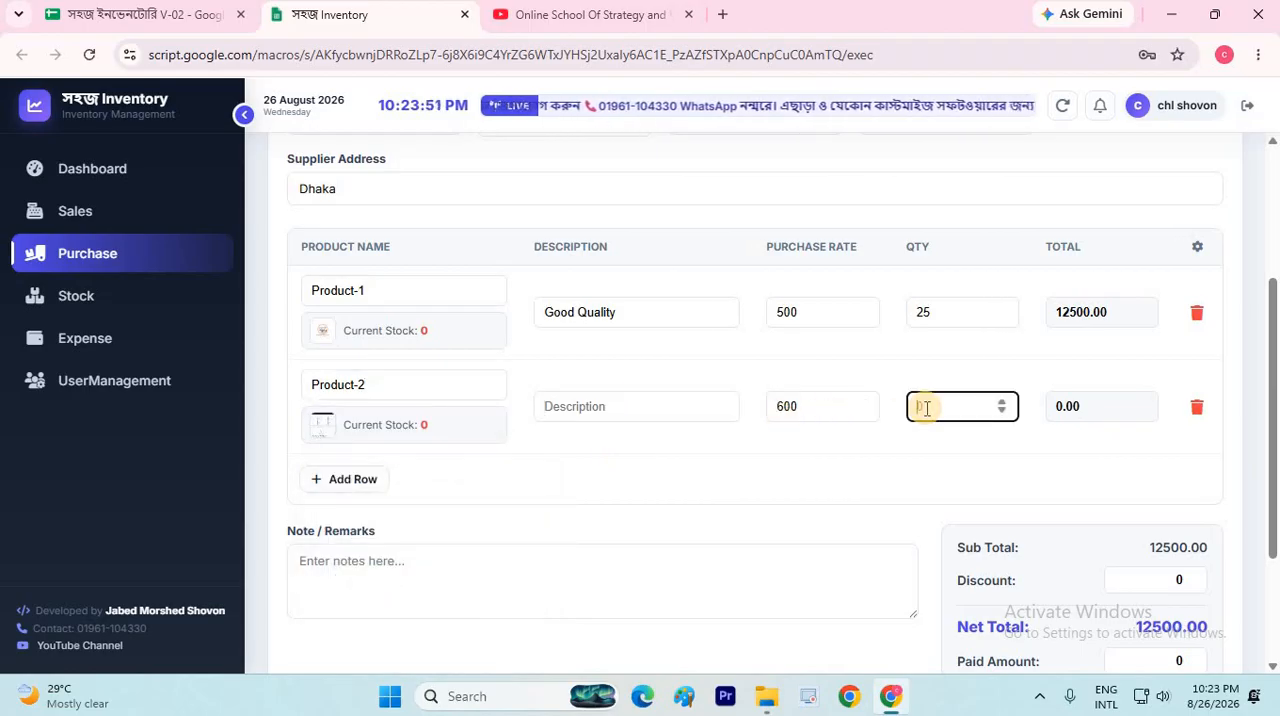
text(30)
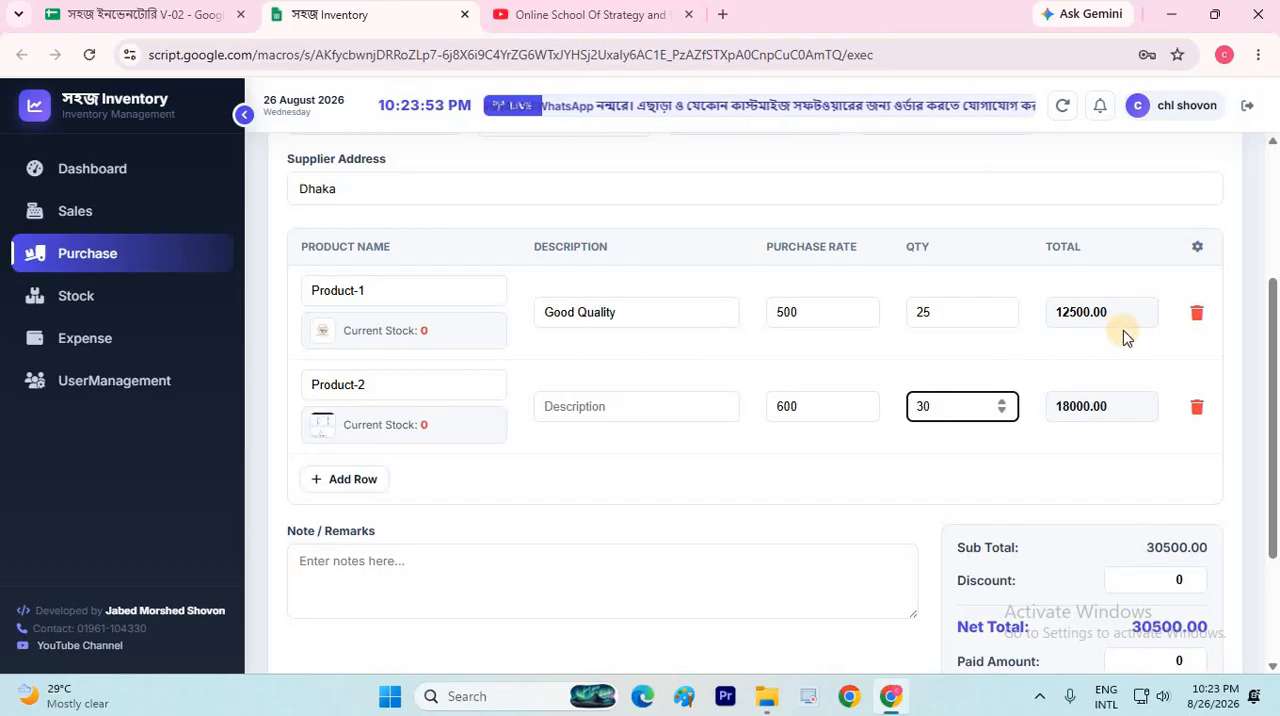
Set the purchase invoice's discount to 200
scroll(1172, 387, down, 2)
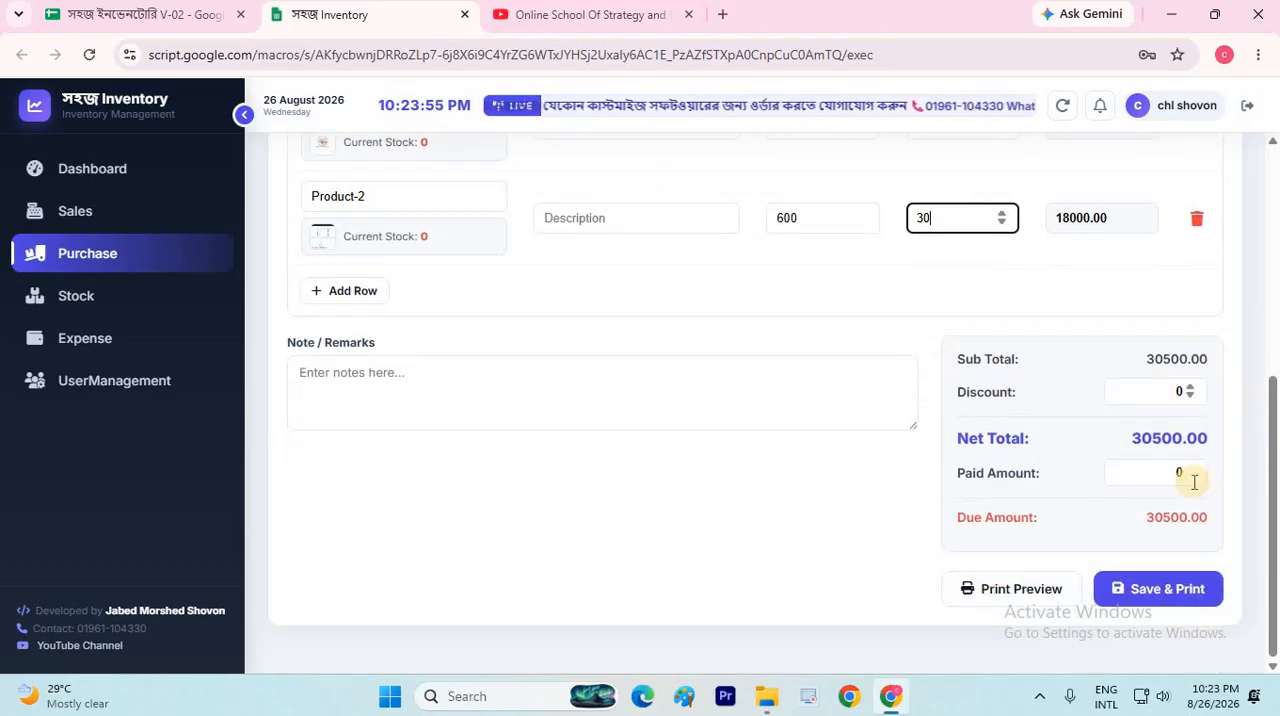
click(1219, 380)
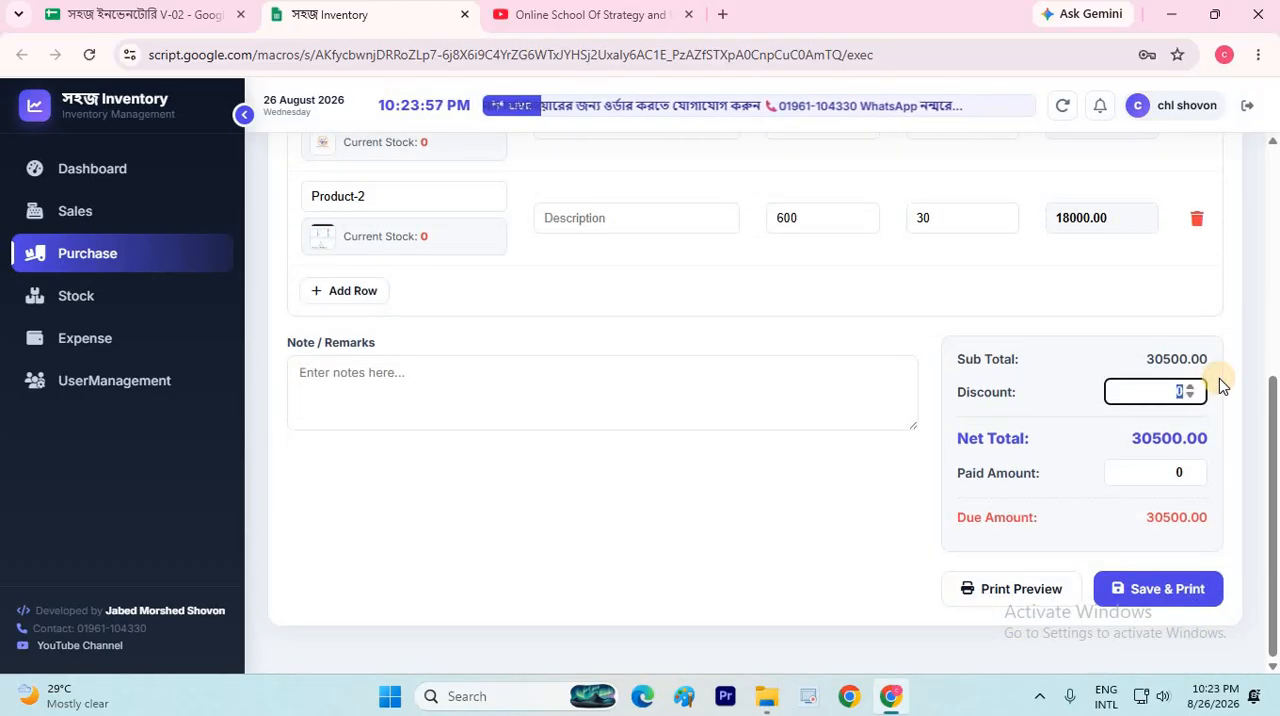
text(20)
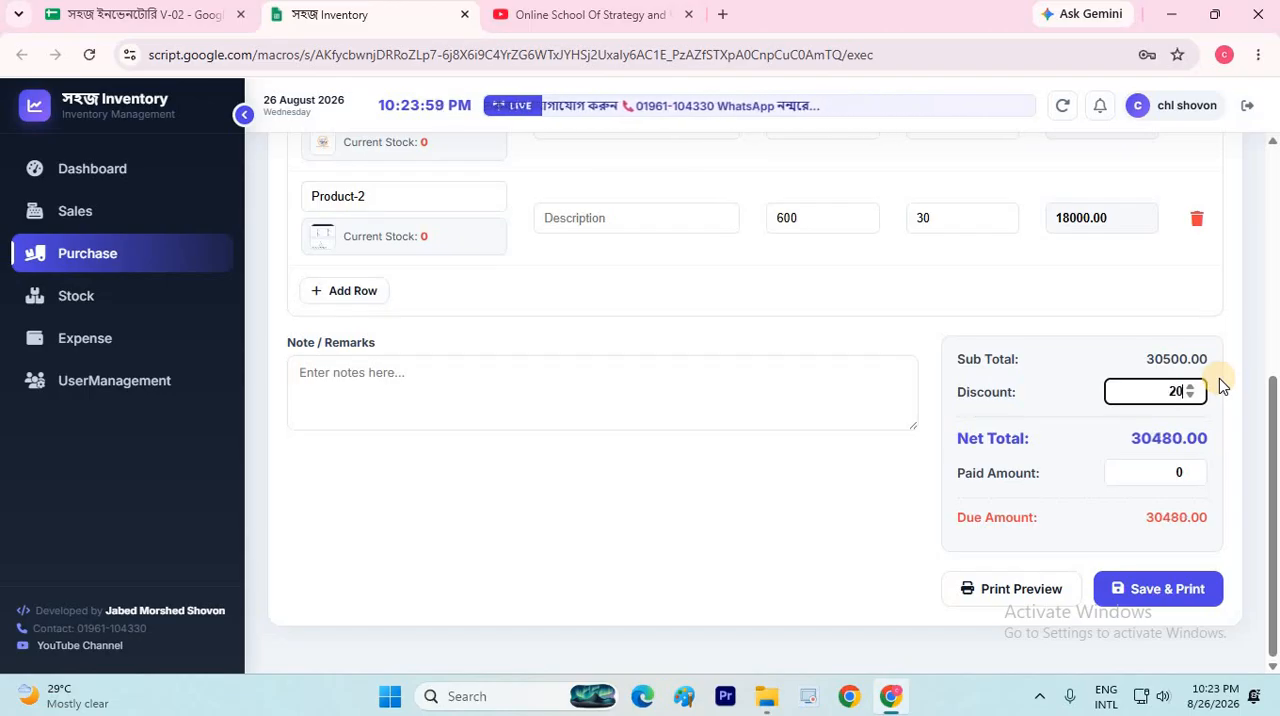
text(0)
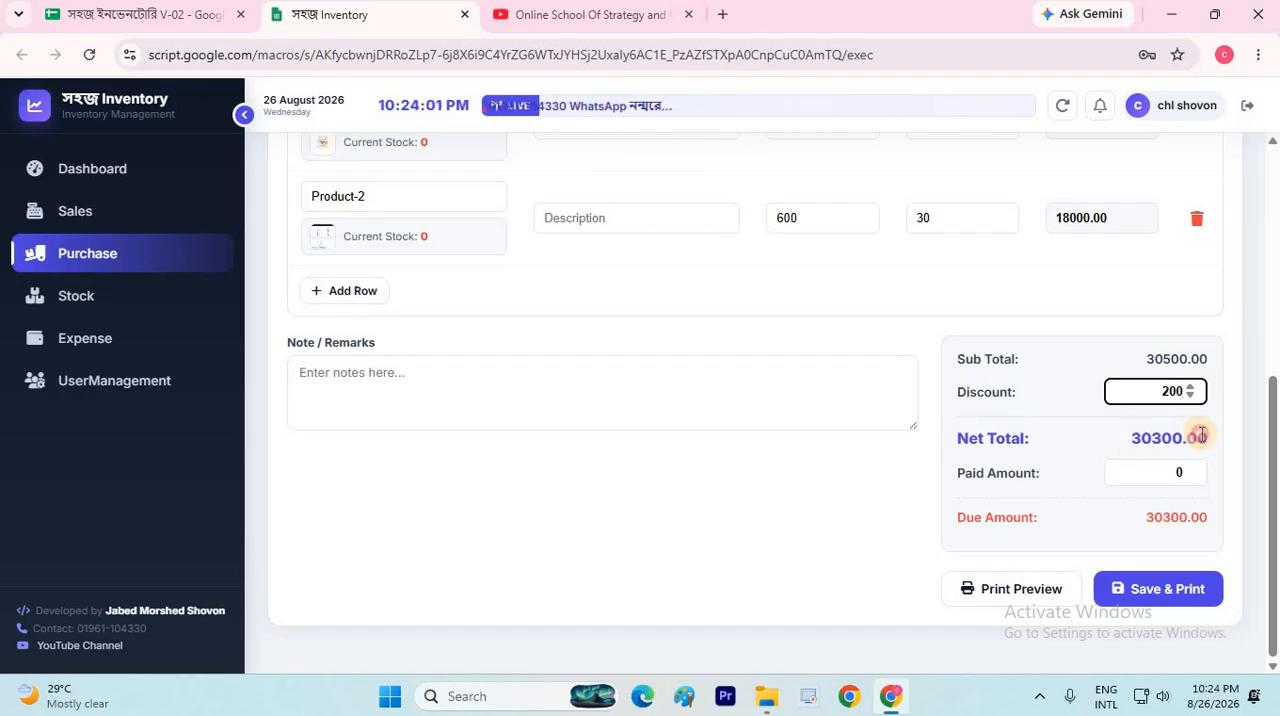
Set the purchase invoice's paid amount to the full net total, 30300
drag(1131, 440, 1197, 437)
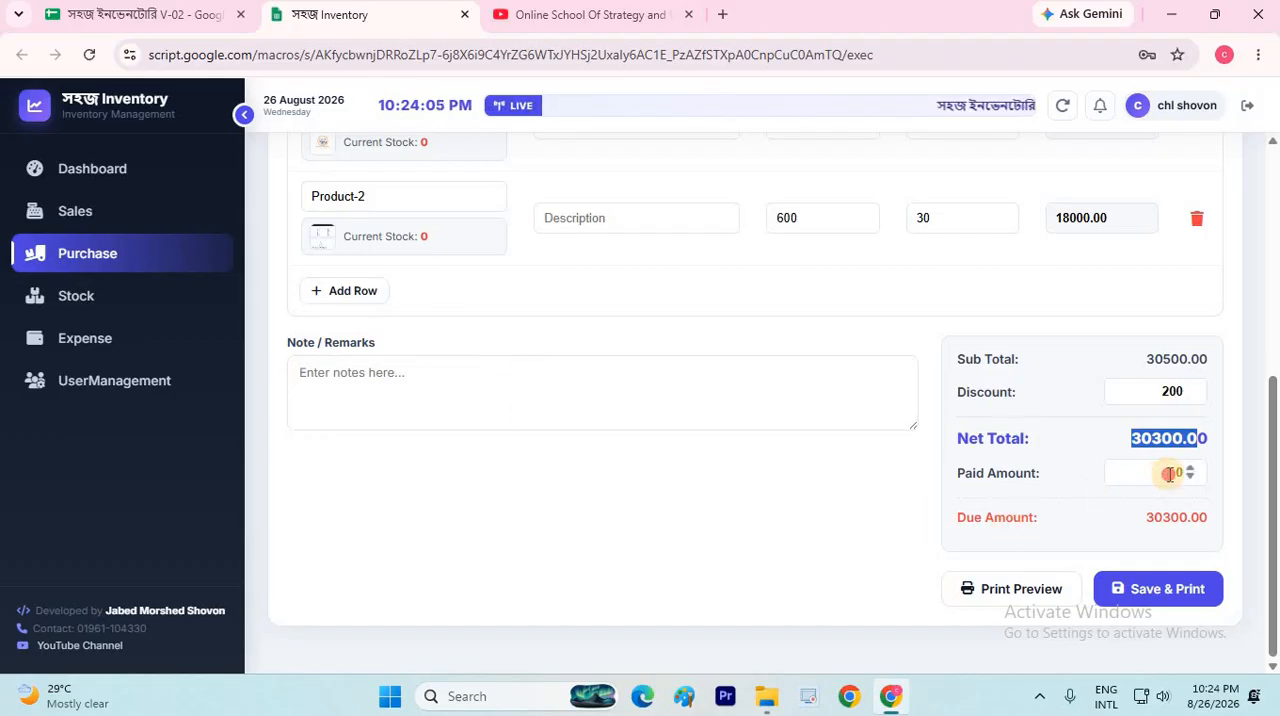
click(1205, 473)
key(ctrl+a)
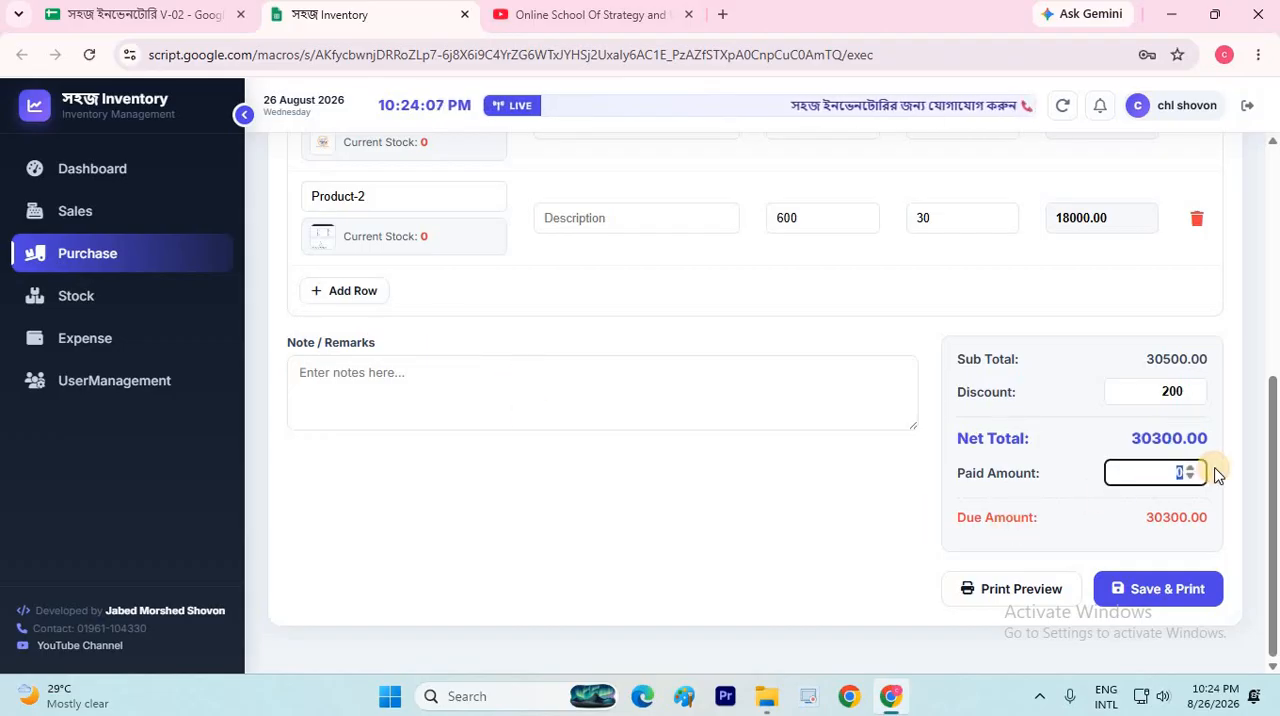
text(30300)
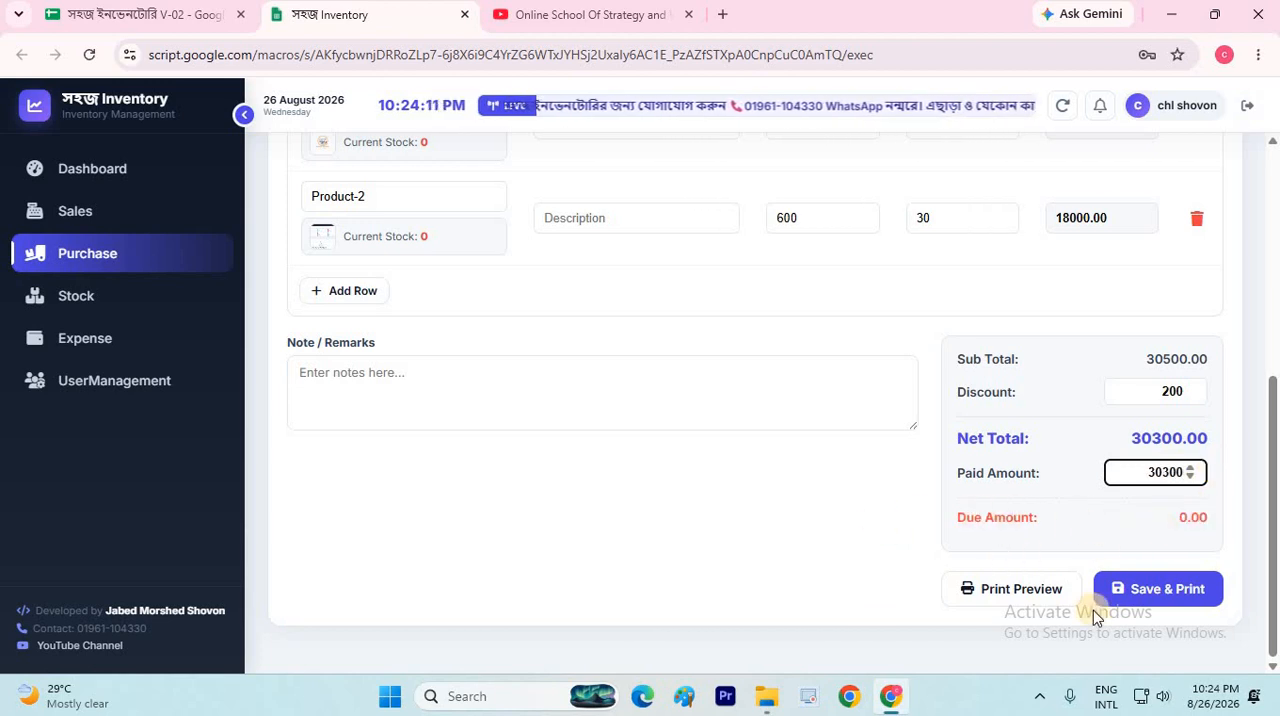
Preview the purchase invoice's printout without printing it, and save the invoice with its print version
click(590, 352)
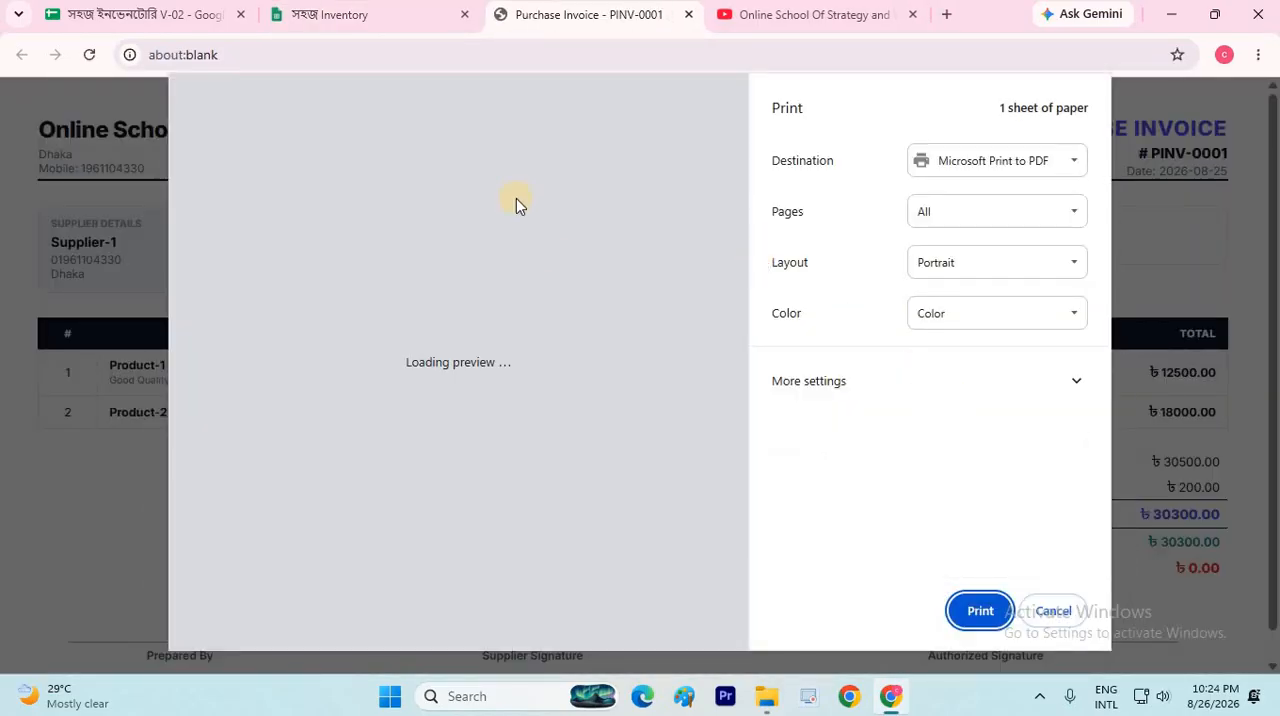
click(1058, 607)
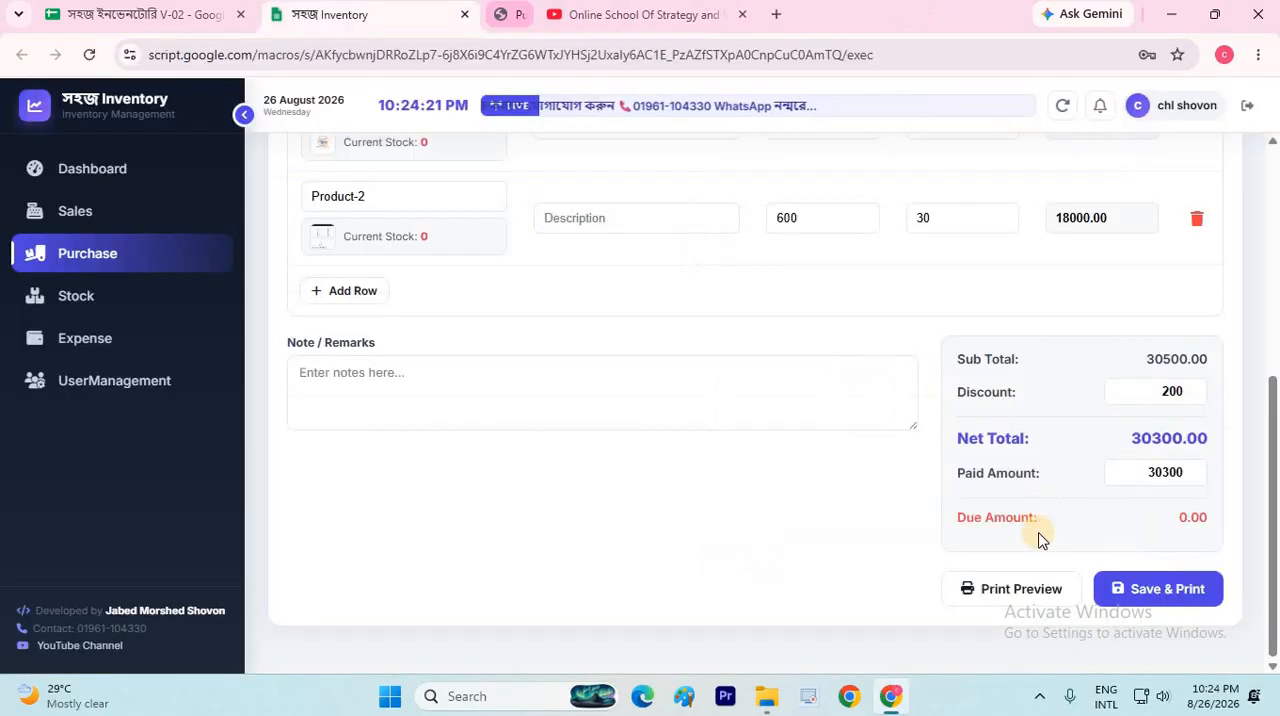
click(1157, 590)
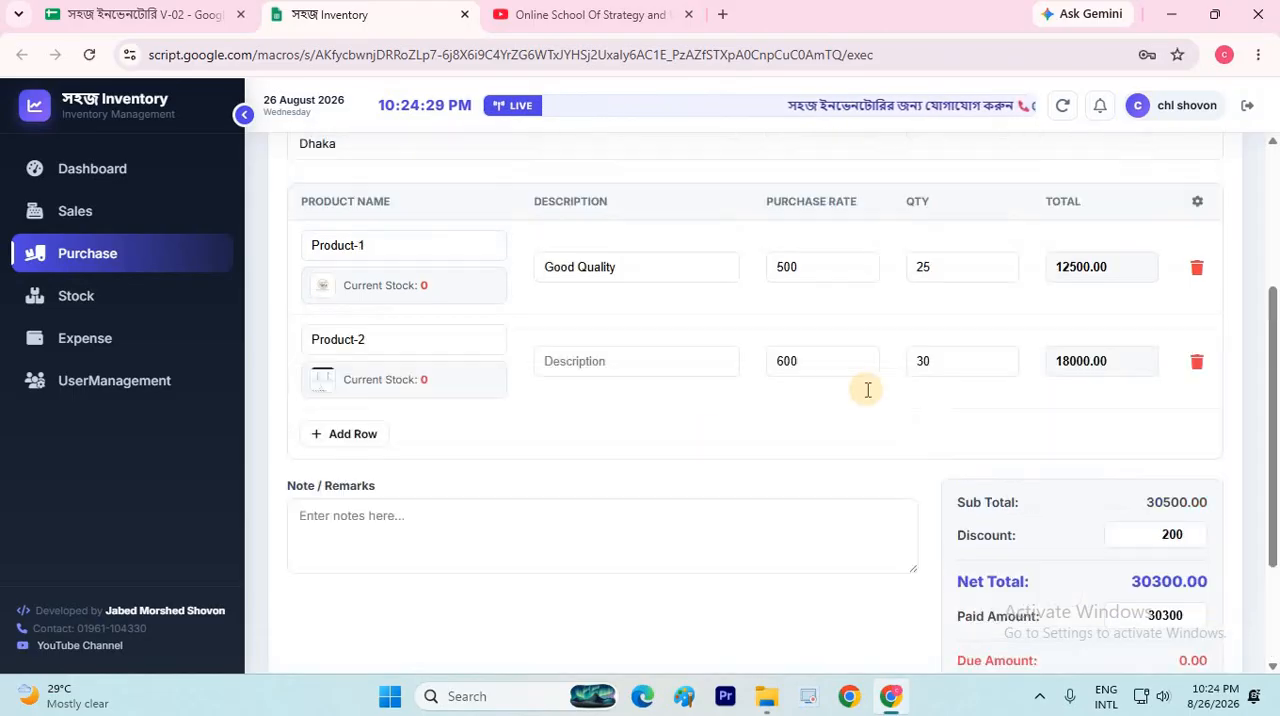
scroll(865, 414, down, 5)
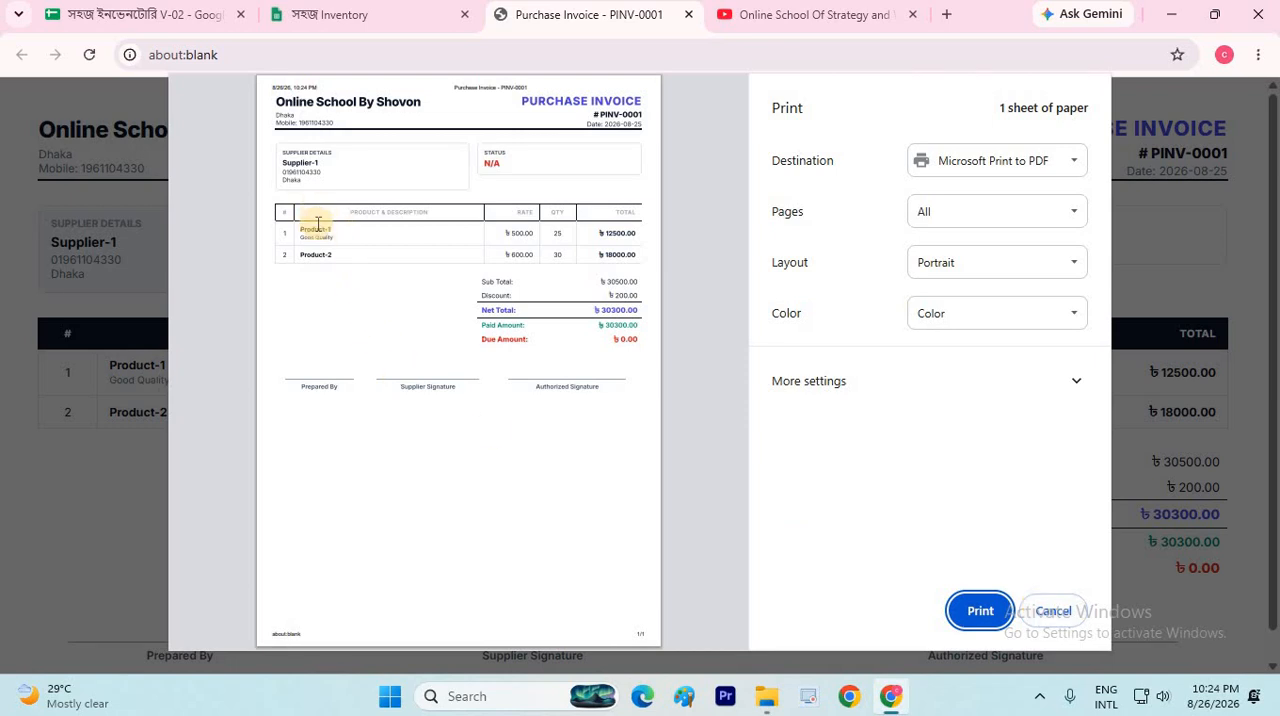
Examine the product lines in the saved invoice's print preview, cancel printing and close the invoice page
ctrl+scroll(318, 237, up, 5)
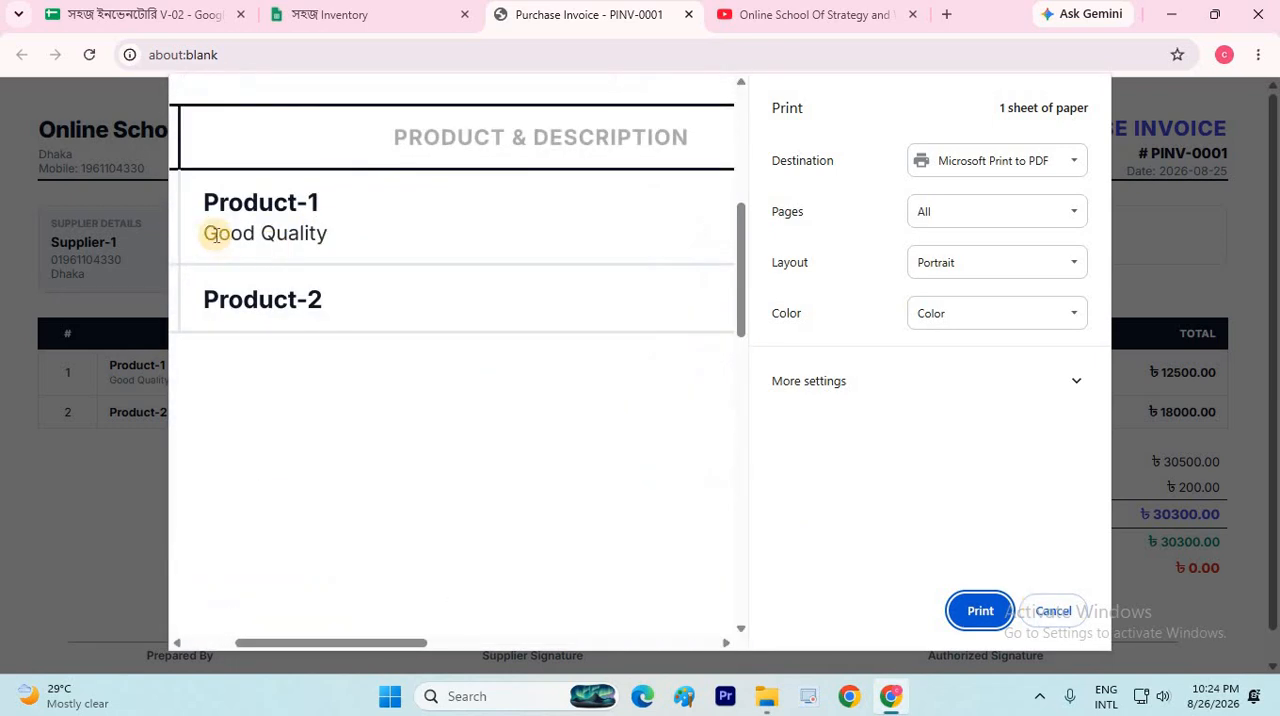
ctrl+scroll(371, 329, down, 5)
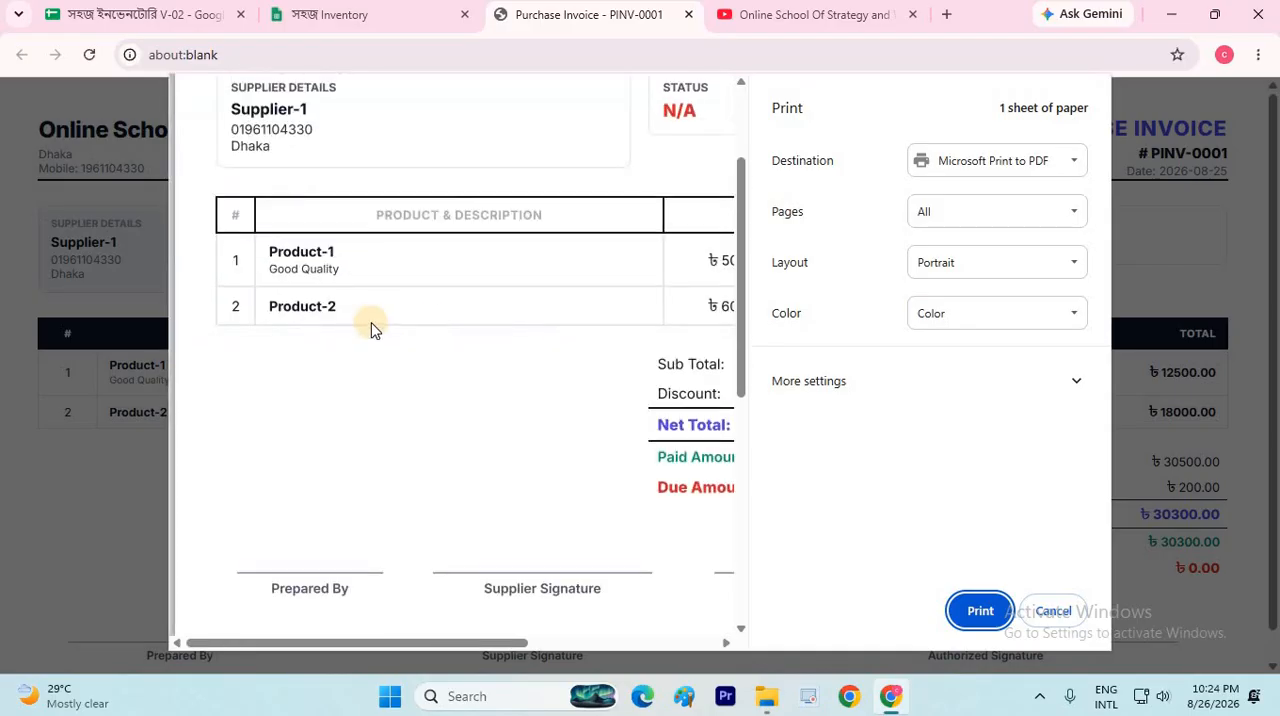
ctrl+scroll(371, 329, down, 1)
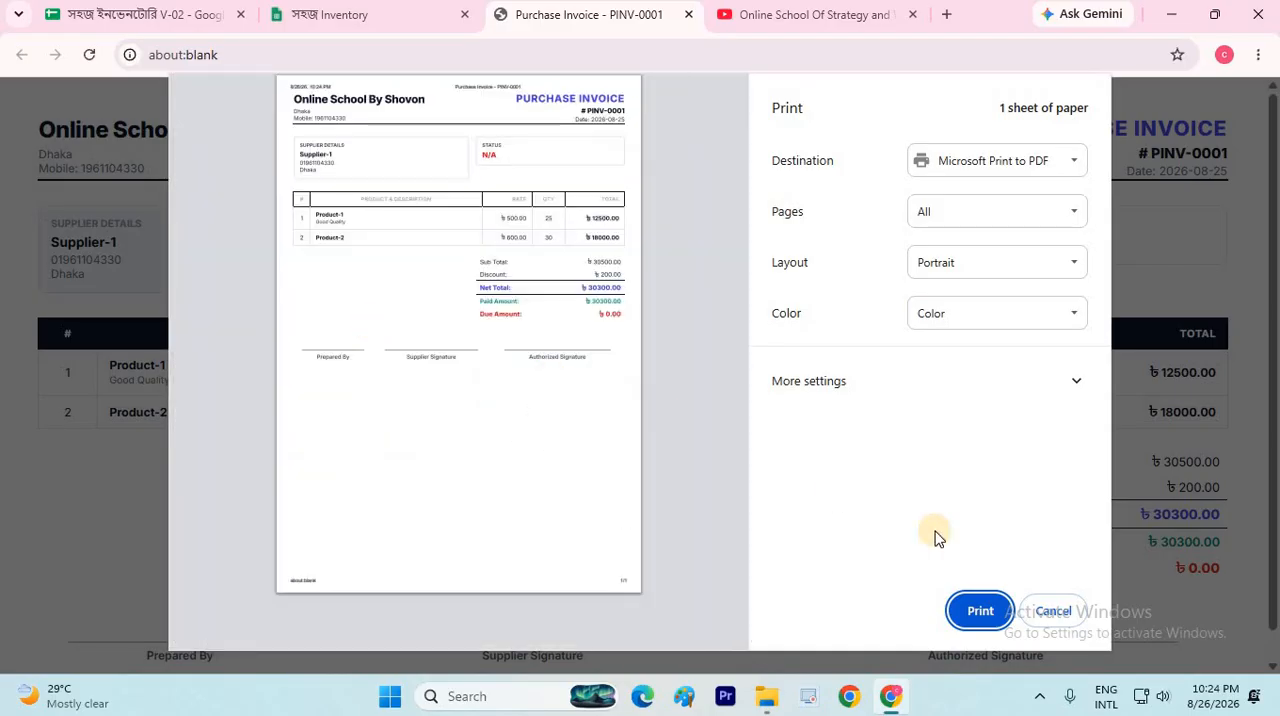
click(1052, 620)
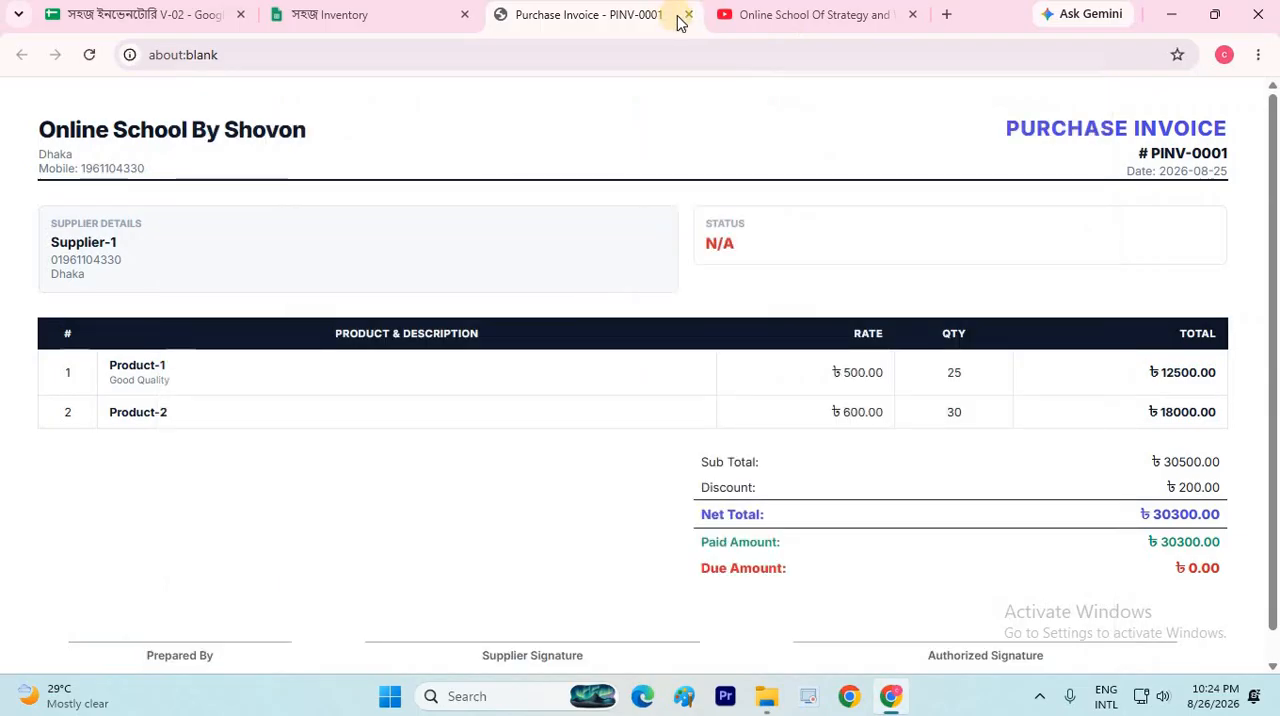
click(687, 16)
Enter the supplier's name, mobile number and address on the blank purchase invoice PINV-0002
scroll(889, 255, up, 3)
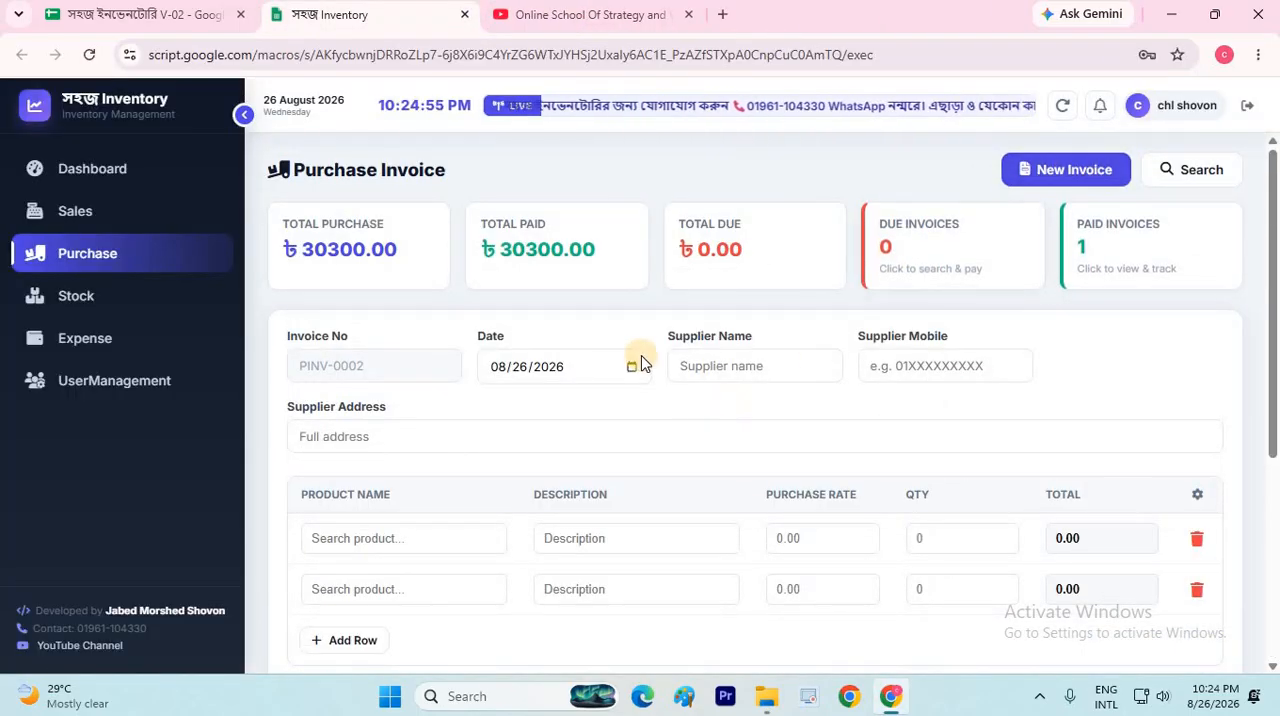
click(742, 356)
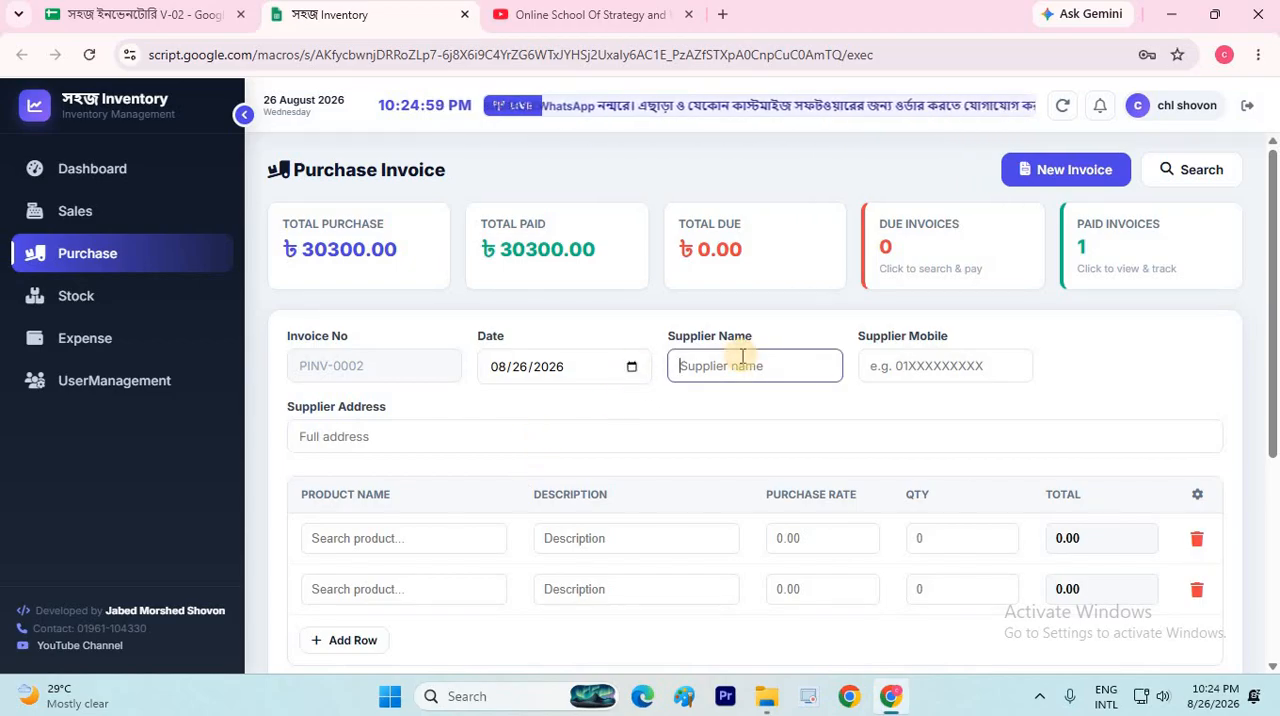
text(Ayan)
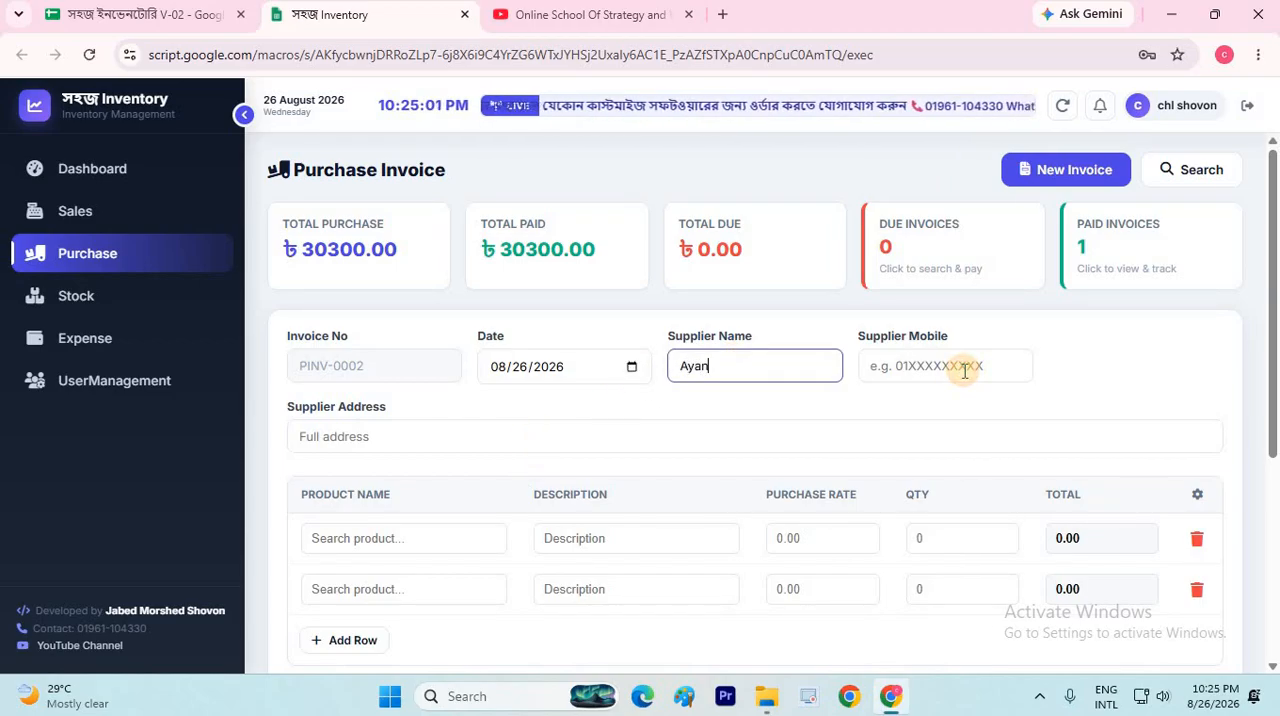
click(963, 369)
text(12345)
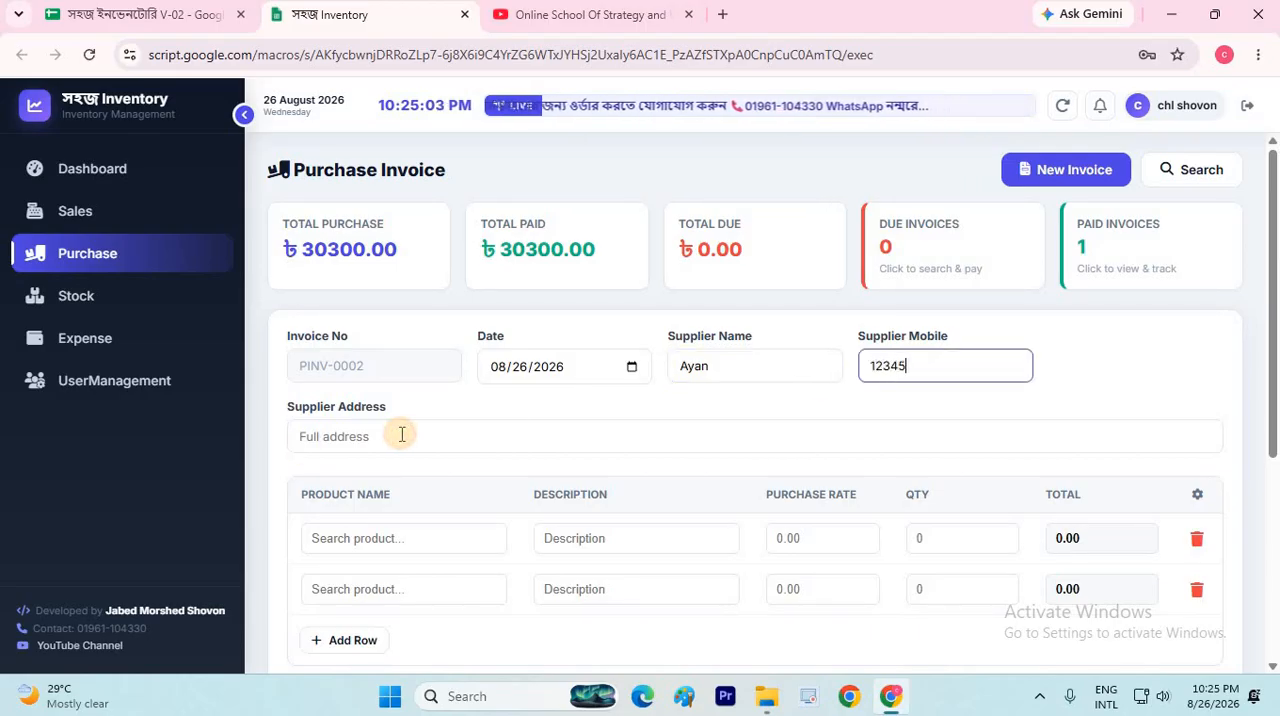
click(401, 434)
text(Dh)
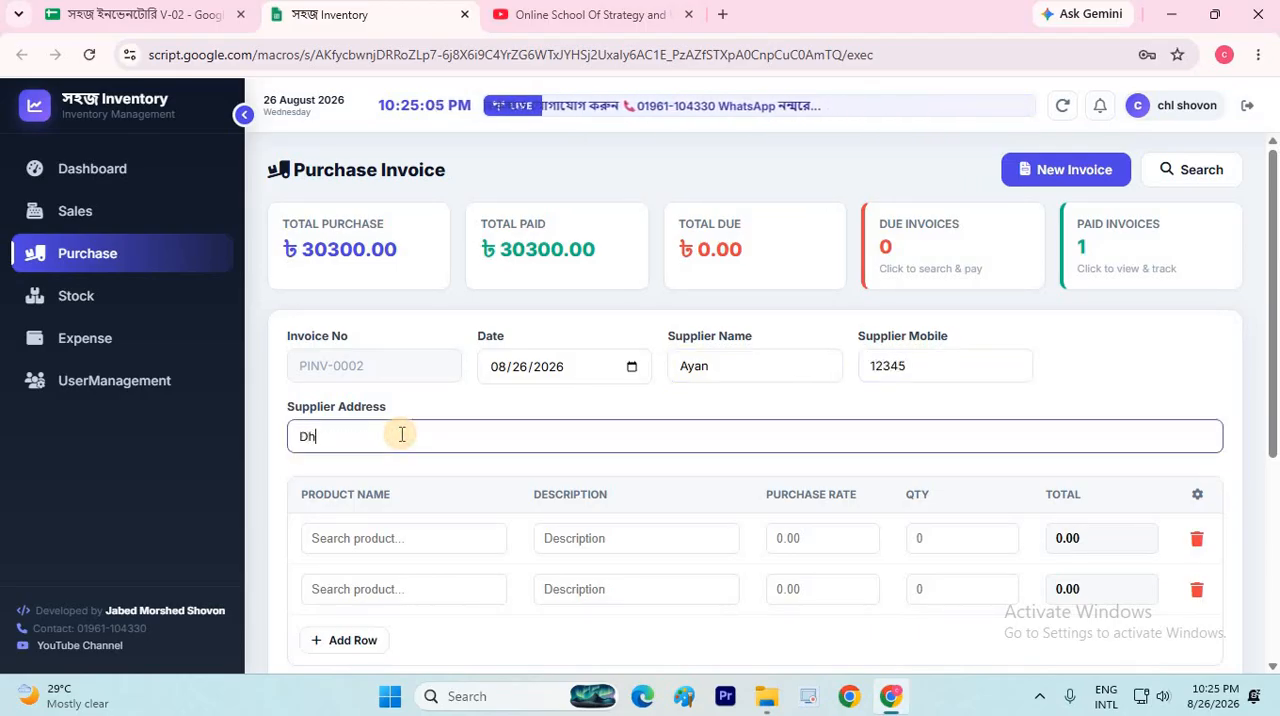
text(aka)
Choose Product-1 in the first item row of the second purchase invoice
click(463, 578)
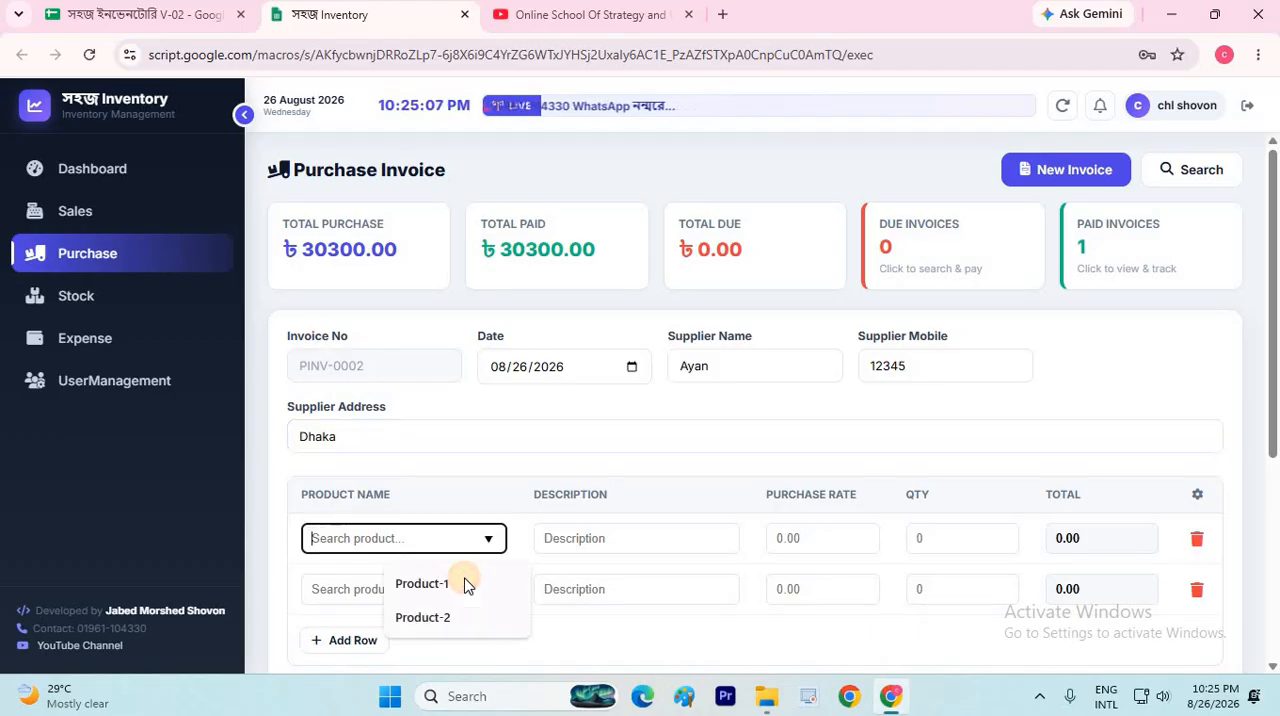
click(463, 580)
scroll(345, 415, down, 2)
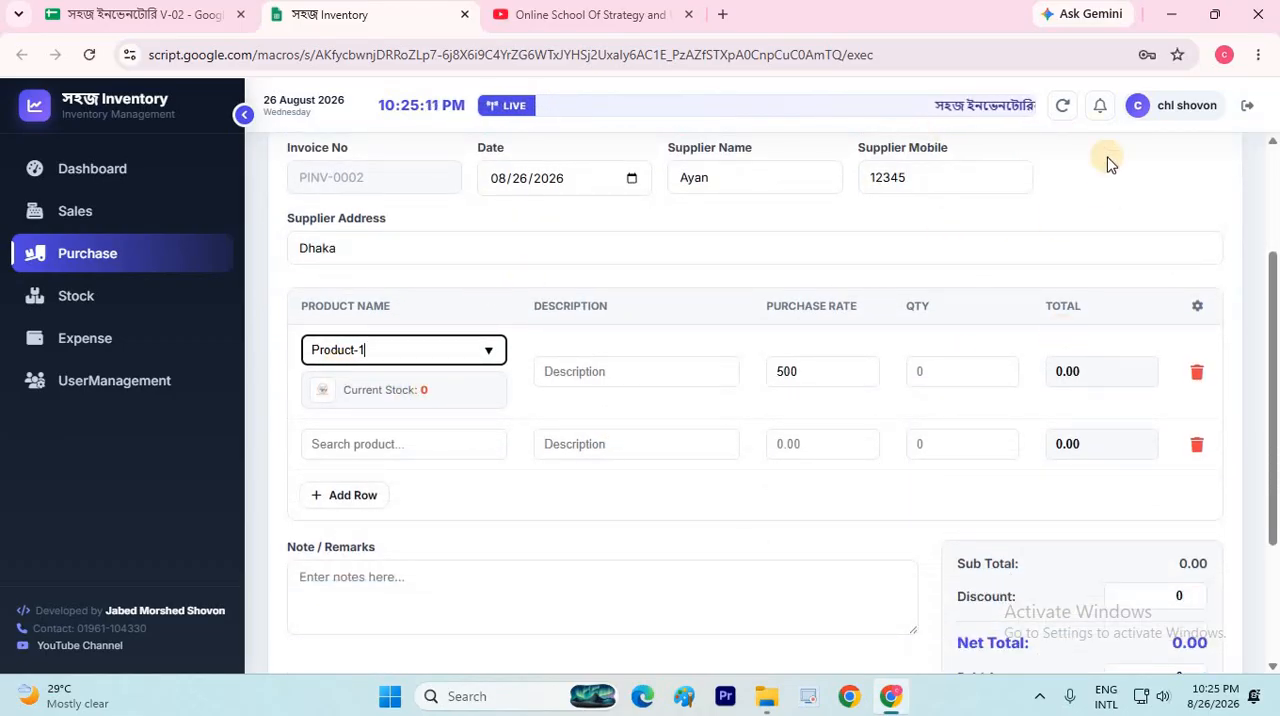
scroll(575, 368, up, 2)
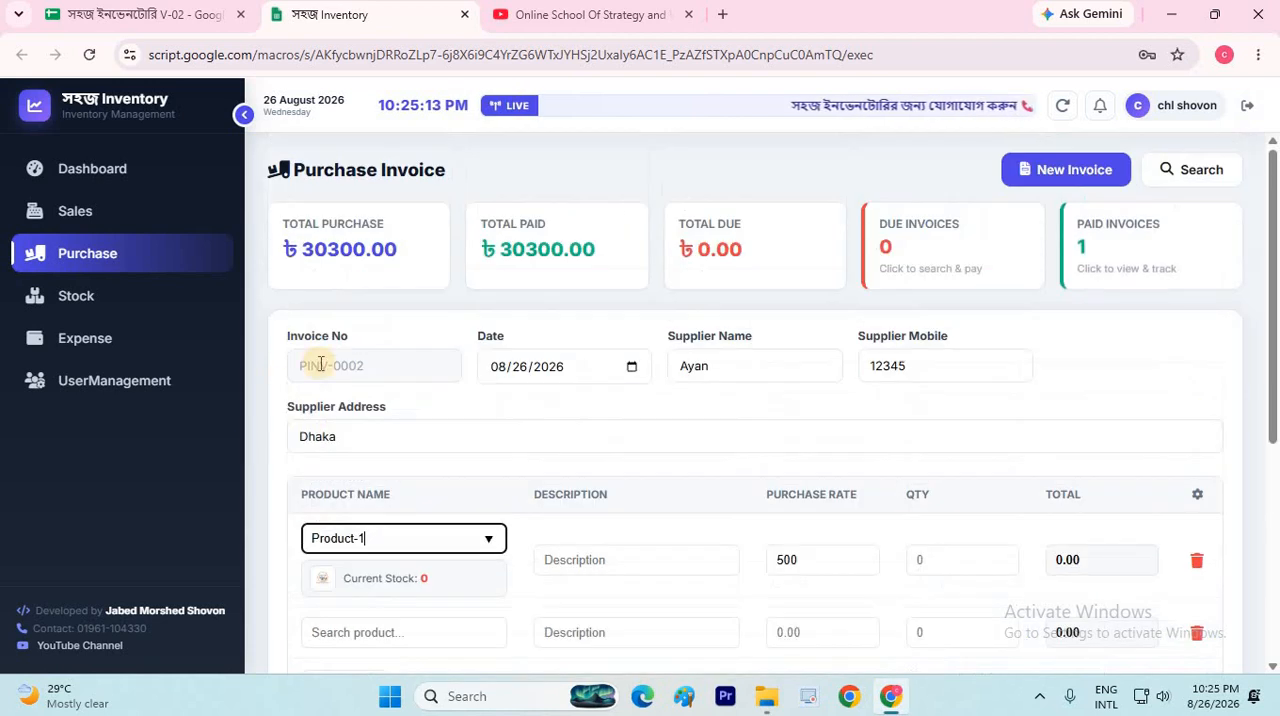
Start a fresh purchase invoice and choose Product-1 in its first item row
scroll(414, 289, down, 3)
scroll(1063, 110, up, 3)
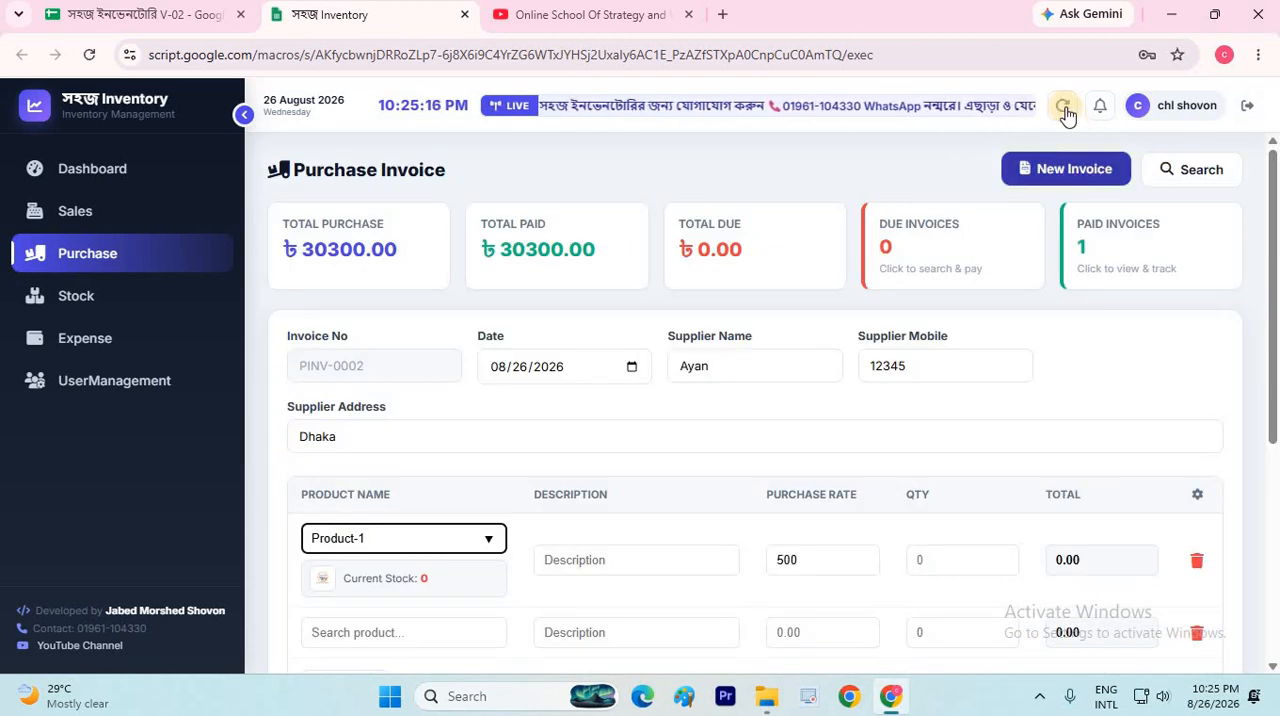
click(1030, 168)
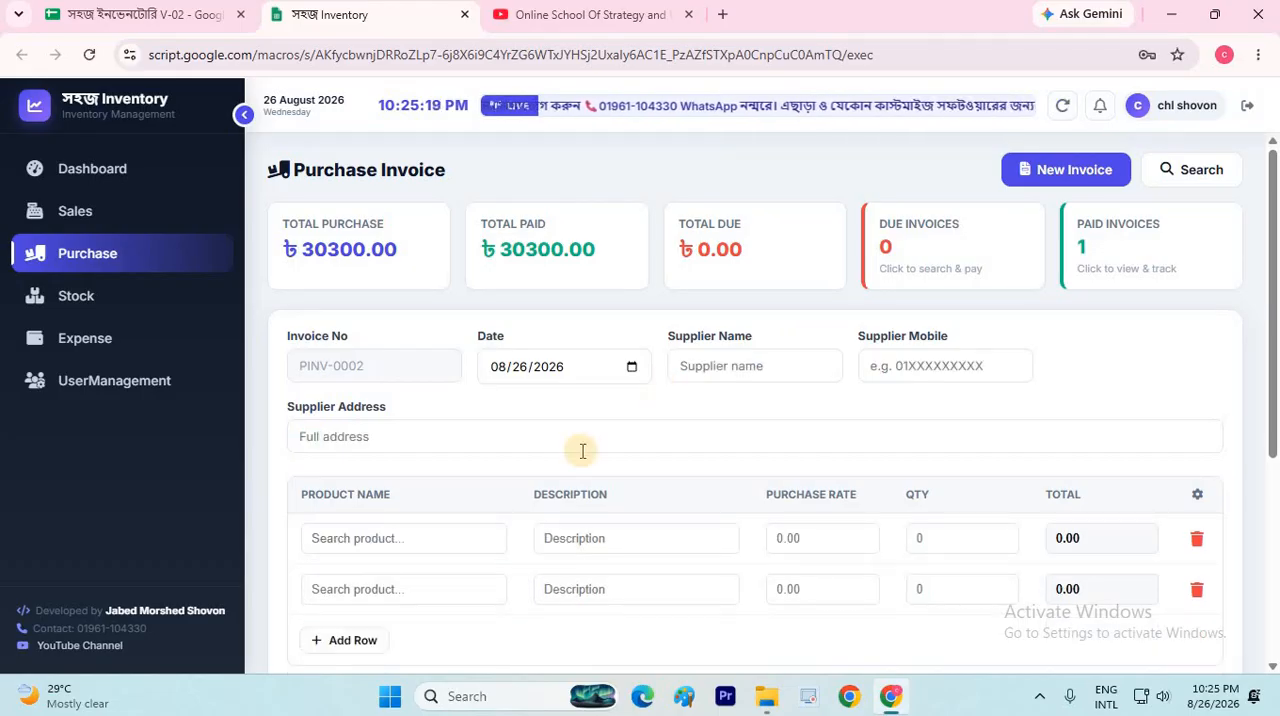
scroll(466, 345, down, 2)
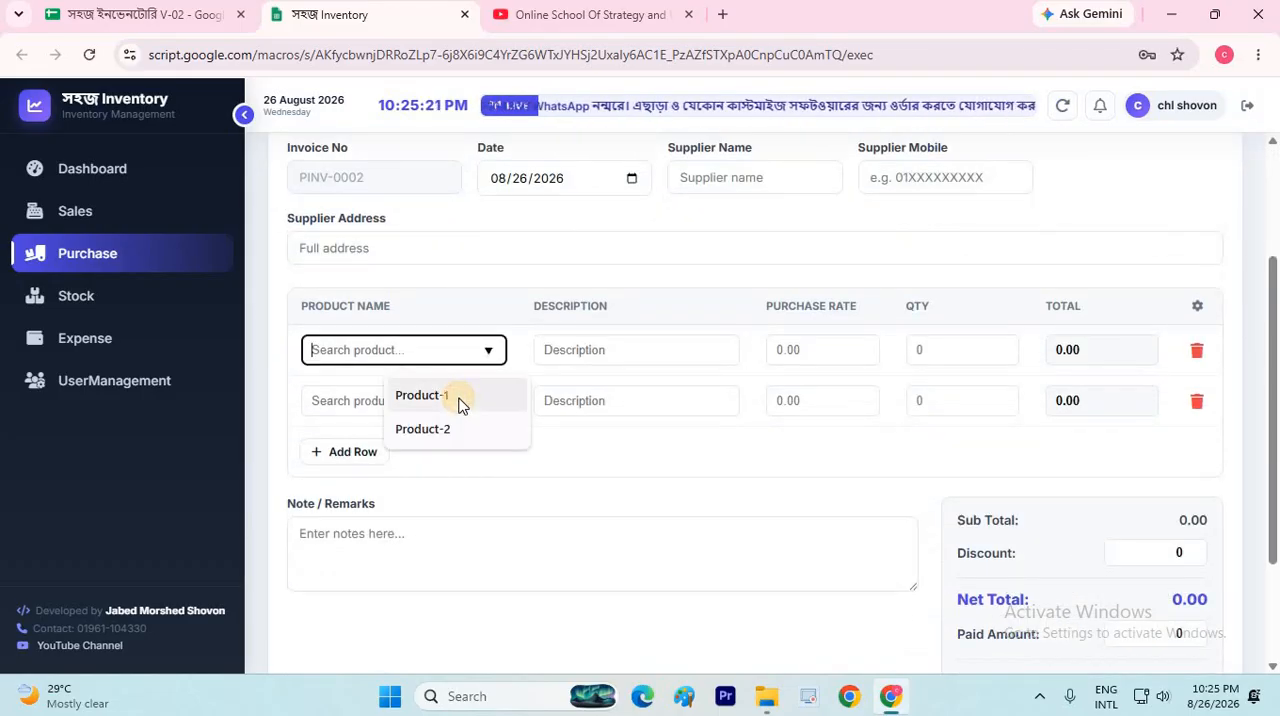
click(457, 401)
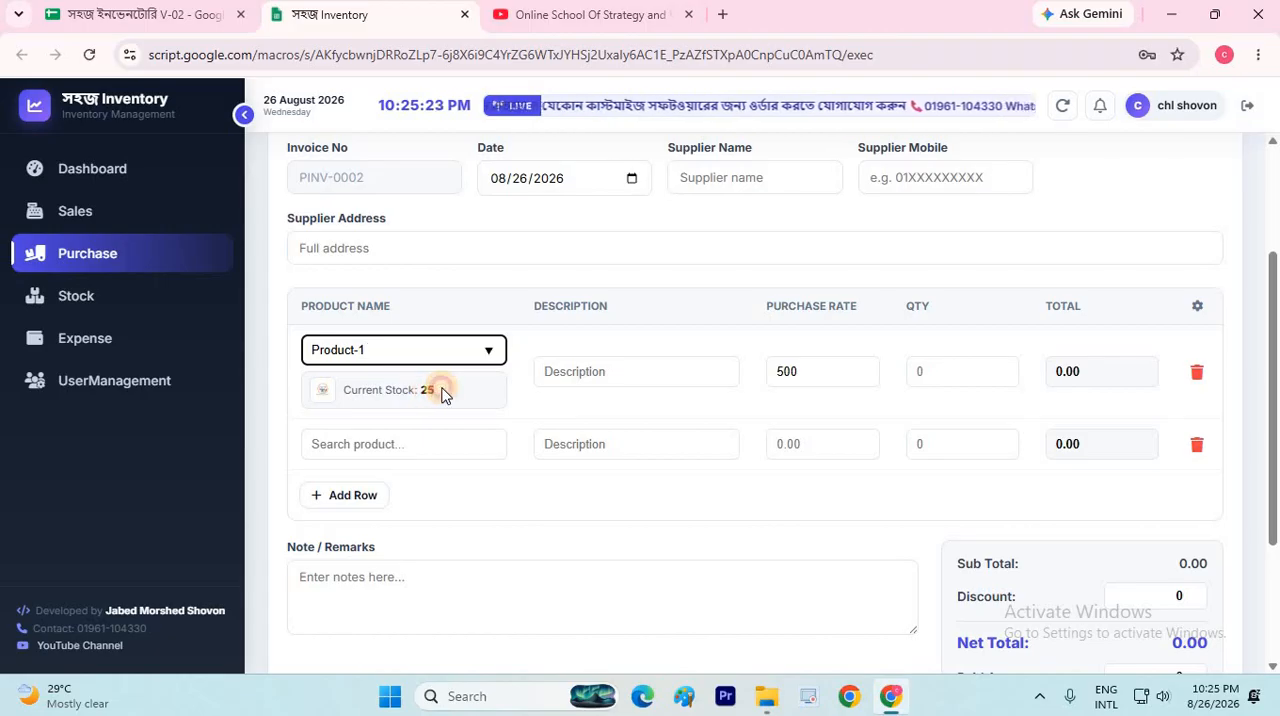
double_click(442, 389)
click(673, 388)
scroll(1100, 238, up, 2)
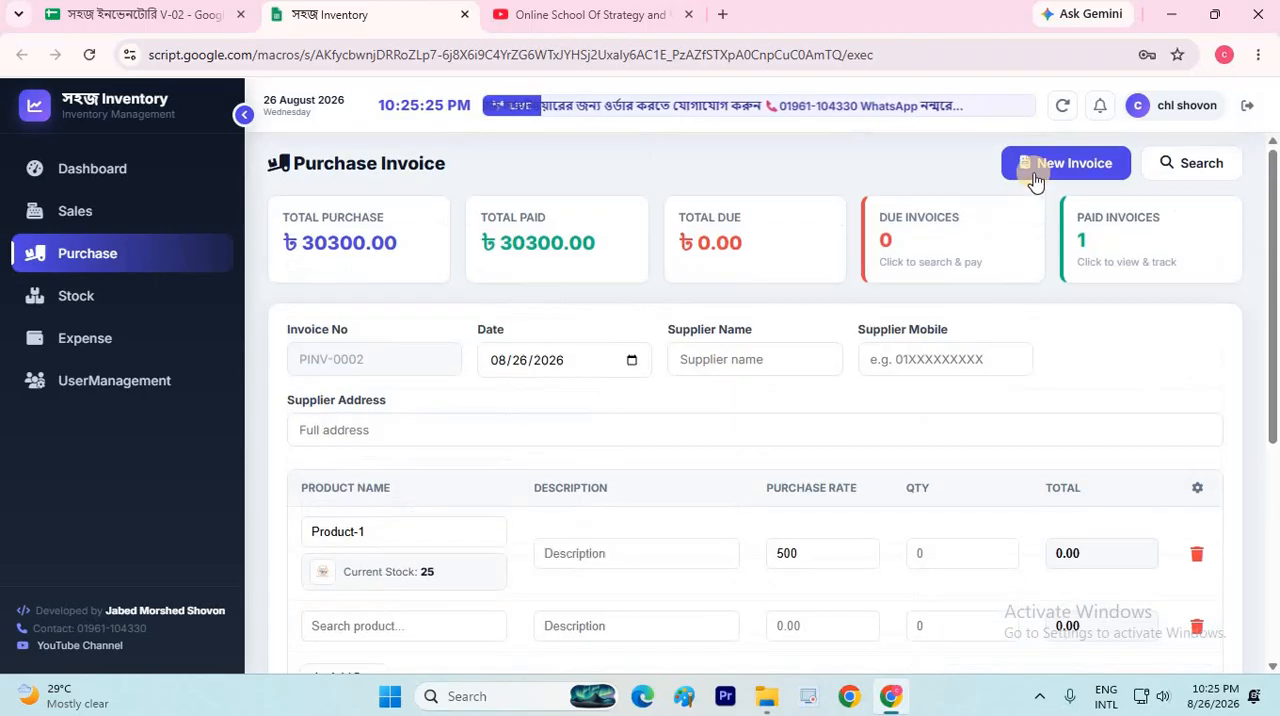
scroll(330, 307, down, 3)
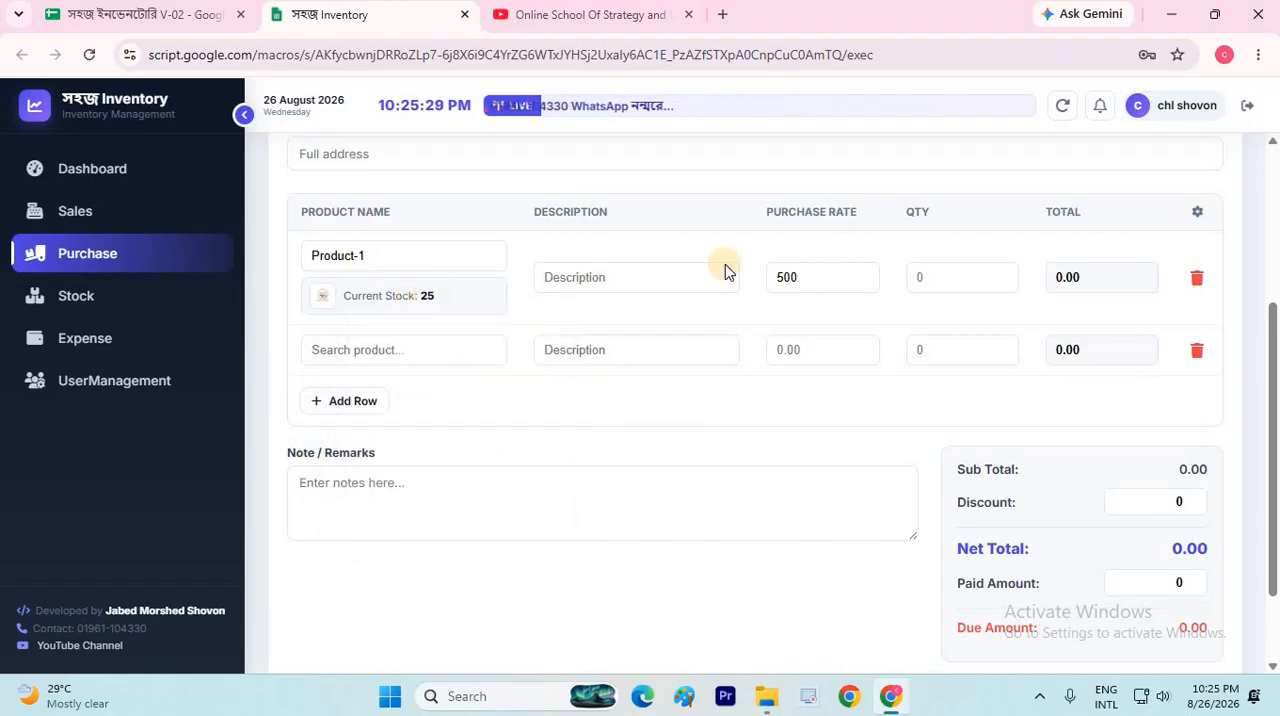
Enter the supplier's name and mobile number on the new purchase invoice
scroll(751, 371, up, 3)
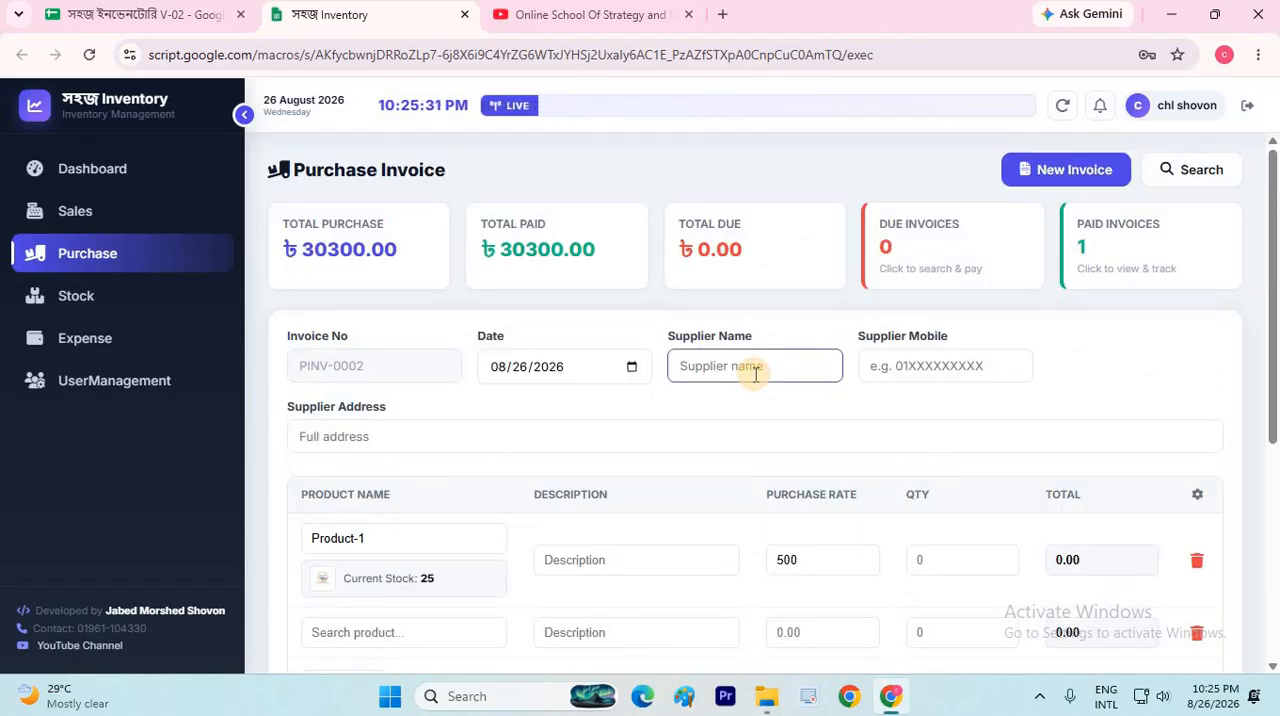
text(yan)
click(950, 372)
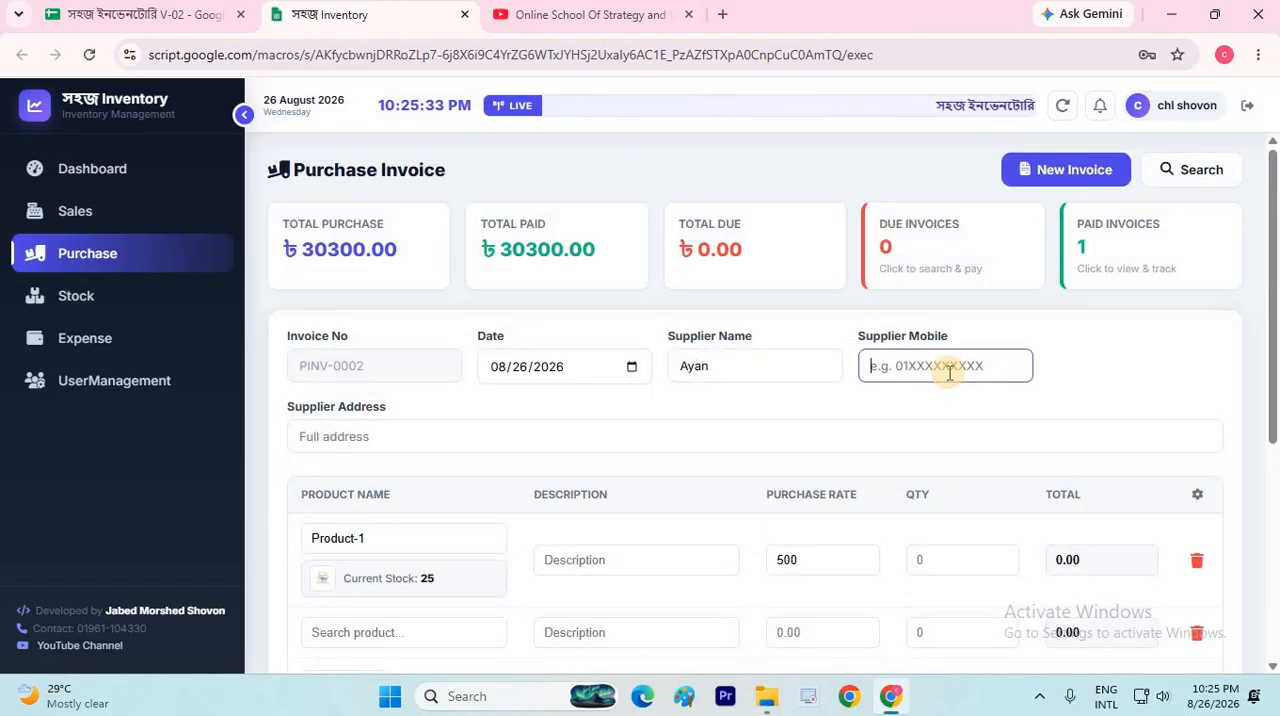
text(123)
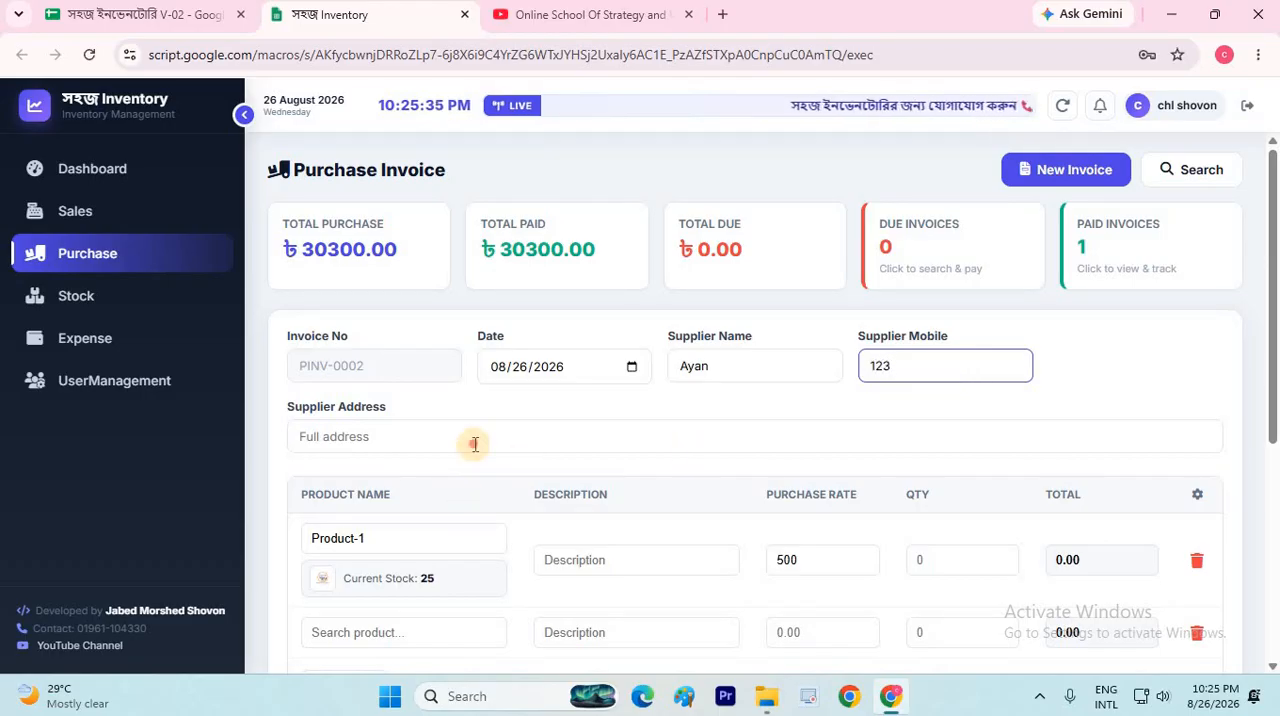
Choose Product-2 in the second item row and set the quantities to 30 for Product-1 and 20 for Product-2
scroll(437, 519, down, 2)
click(404, 444)
click(424, 521)
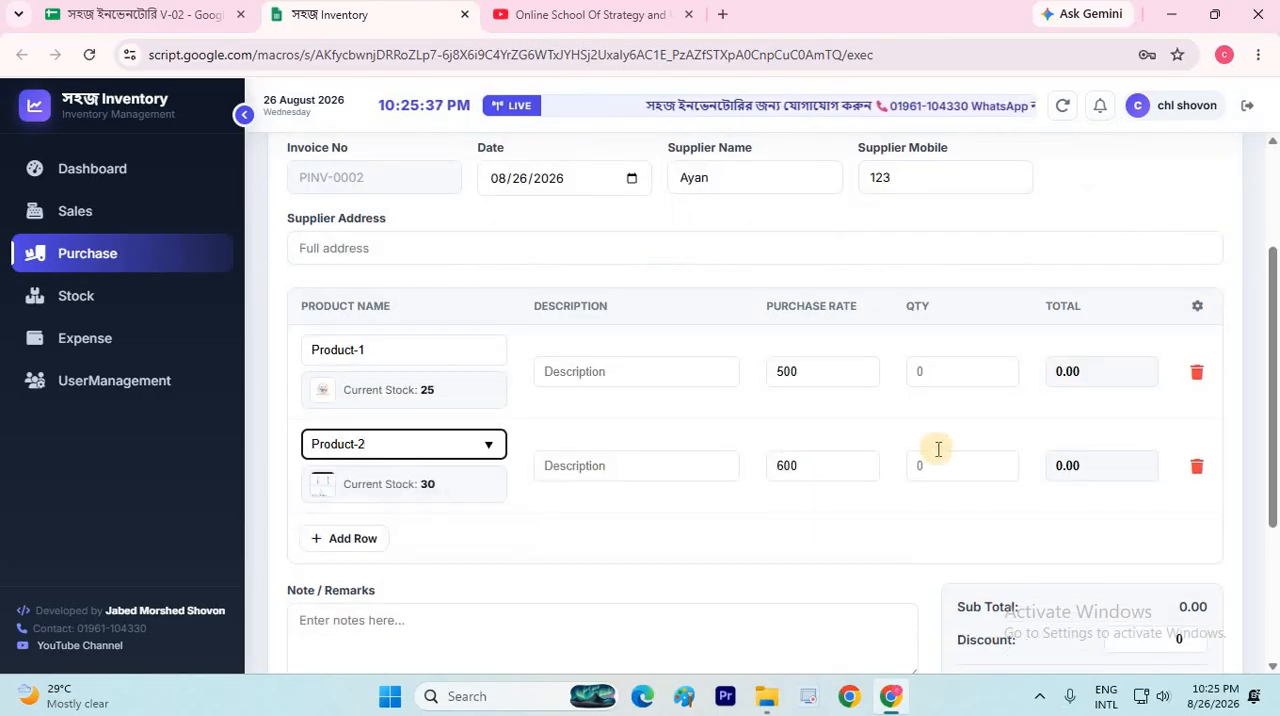
click(954, 367)
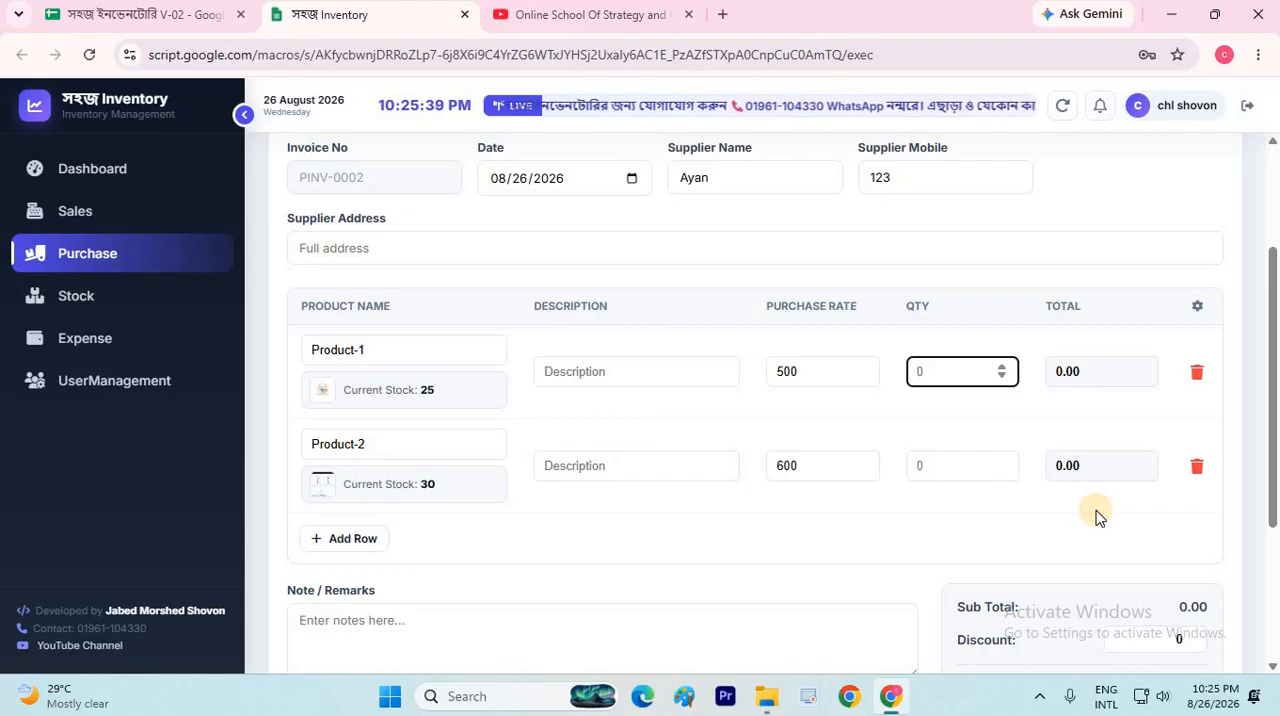
click(937, 477)
text(20)
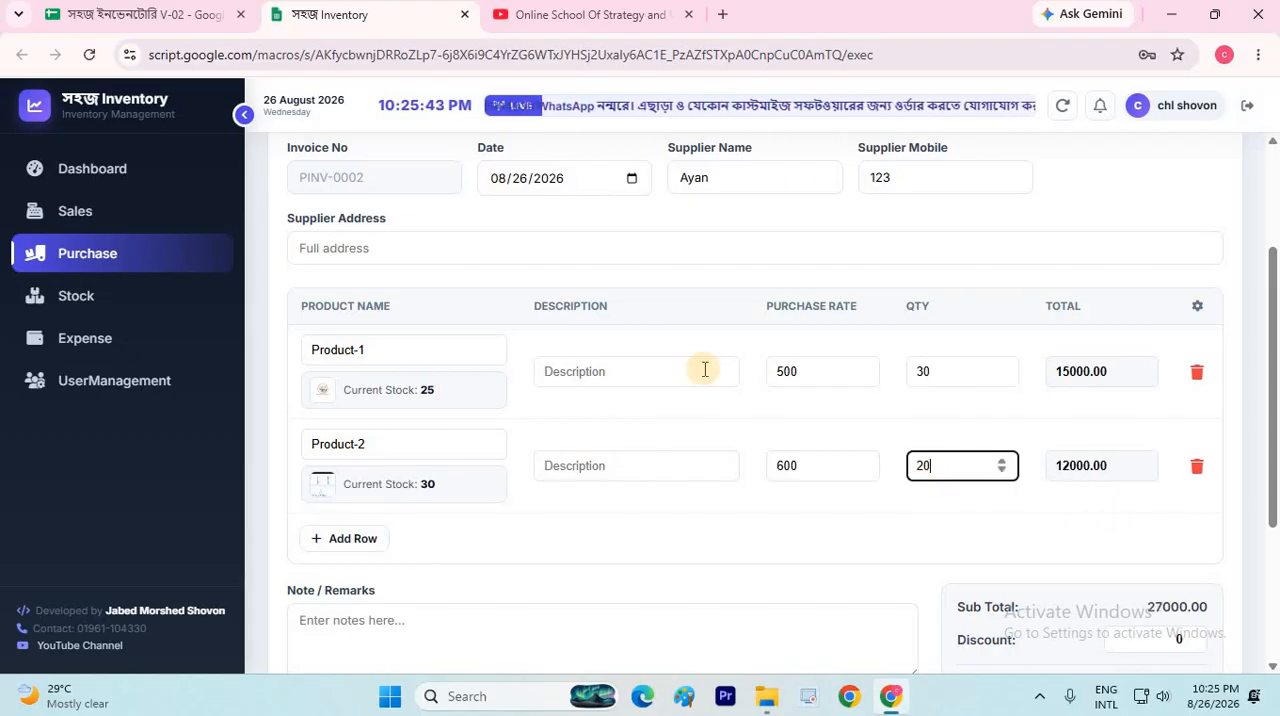
Set the purchase invoice's paid amount to 7000, leaving the rest due
scroll(1250, 372, down, 3)
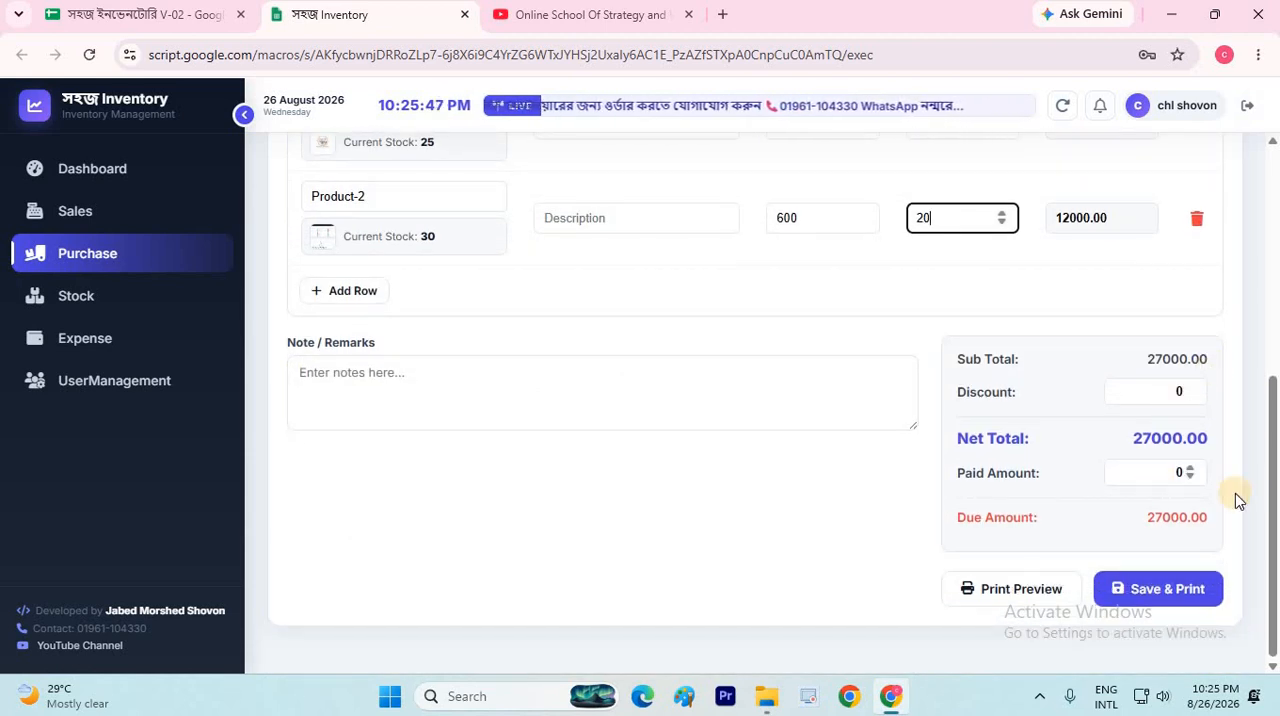
click(1165, 472)
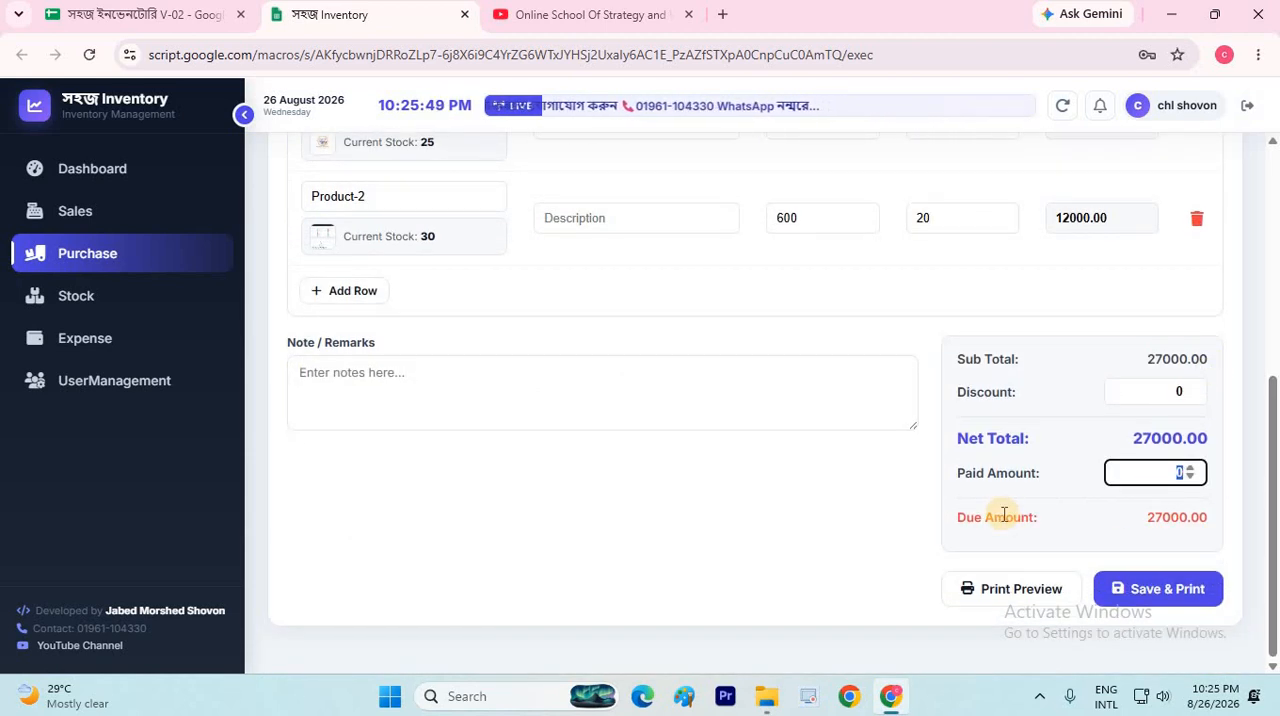
text(7000)
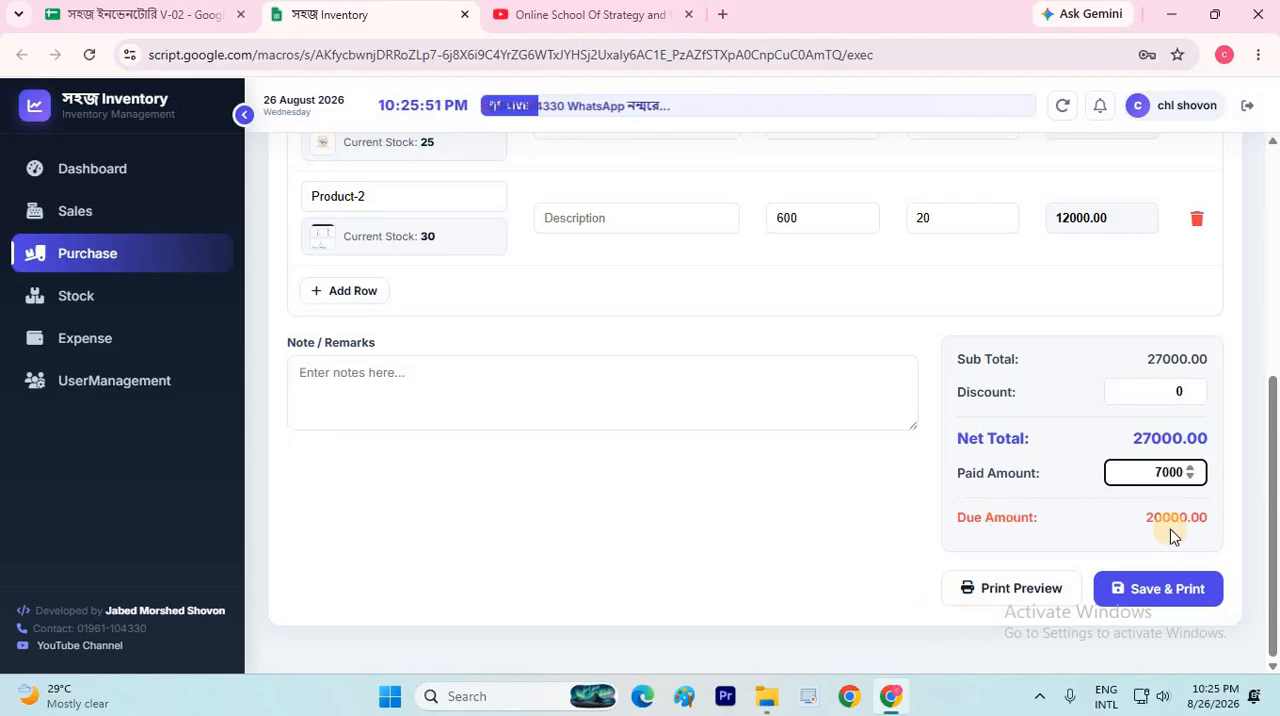
Set the purchase invoice's date to 08/20/2026
scroll(674, 395, up, 4)
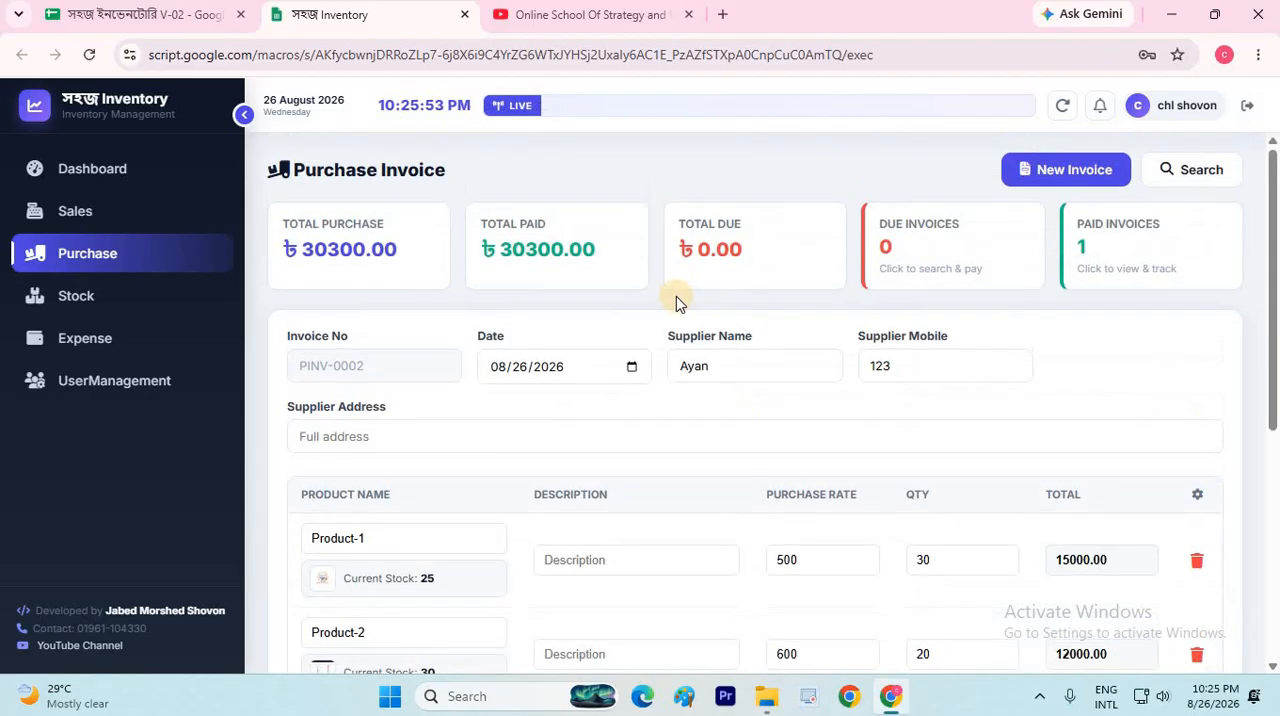
click(629, 370)
click(553, 573)
click(753, 462)
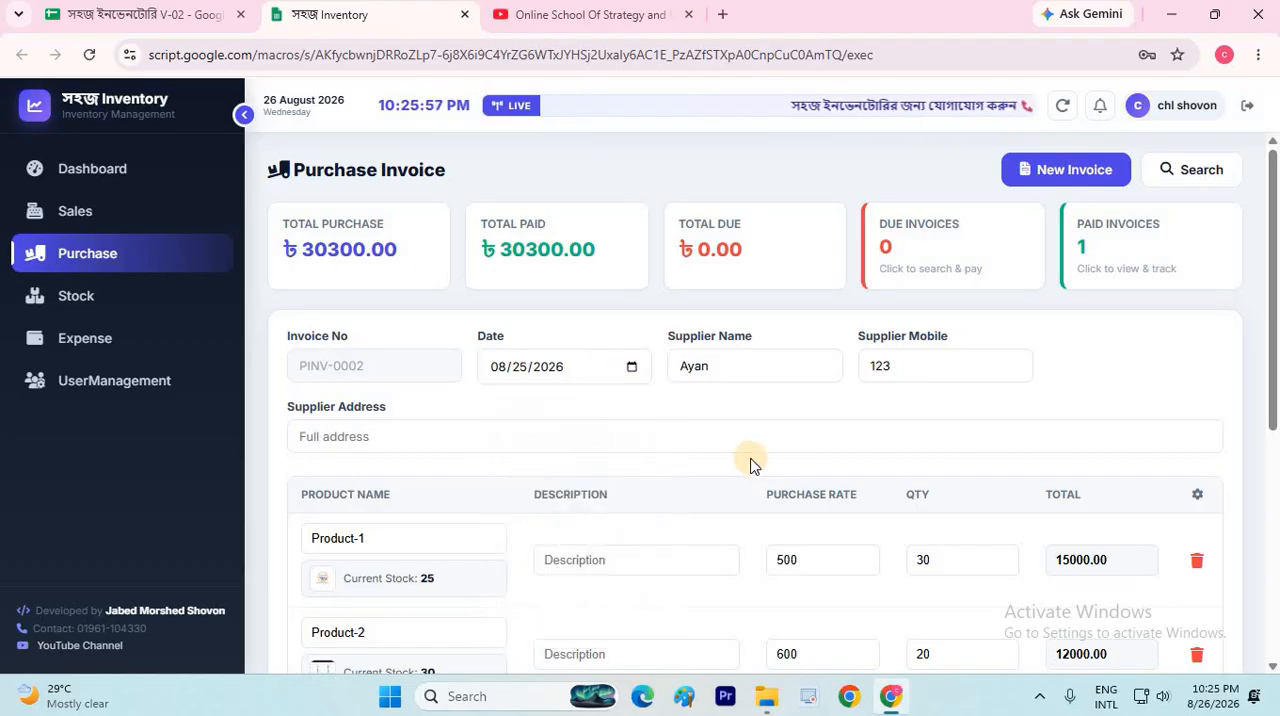
click(631, 368)
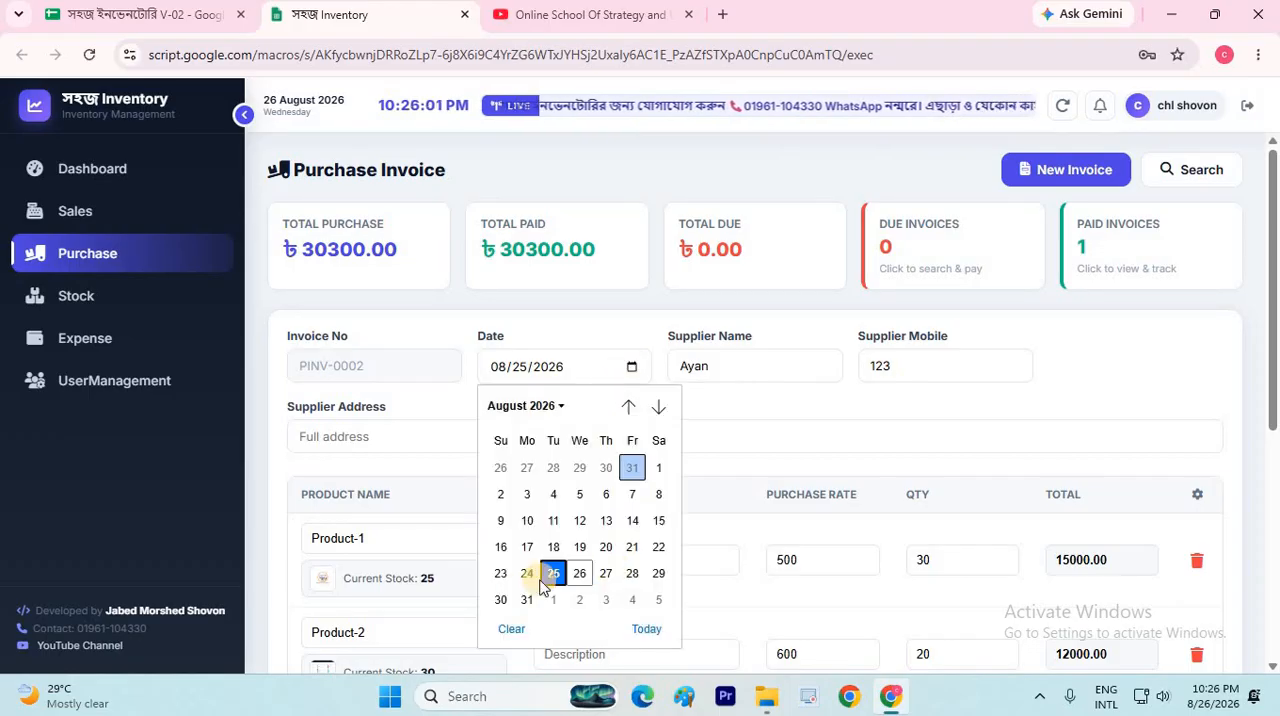
click(607, 547)
click(726, 375)
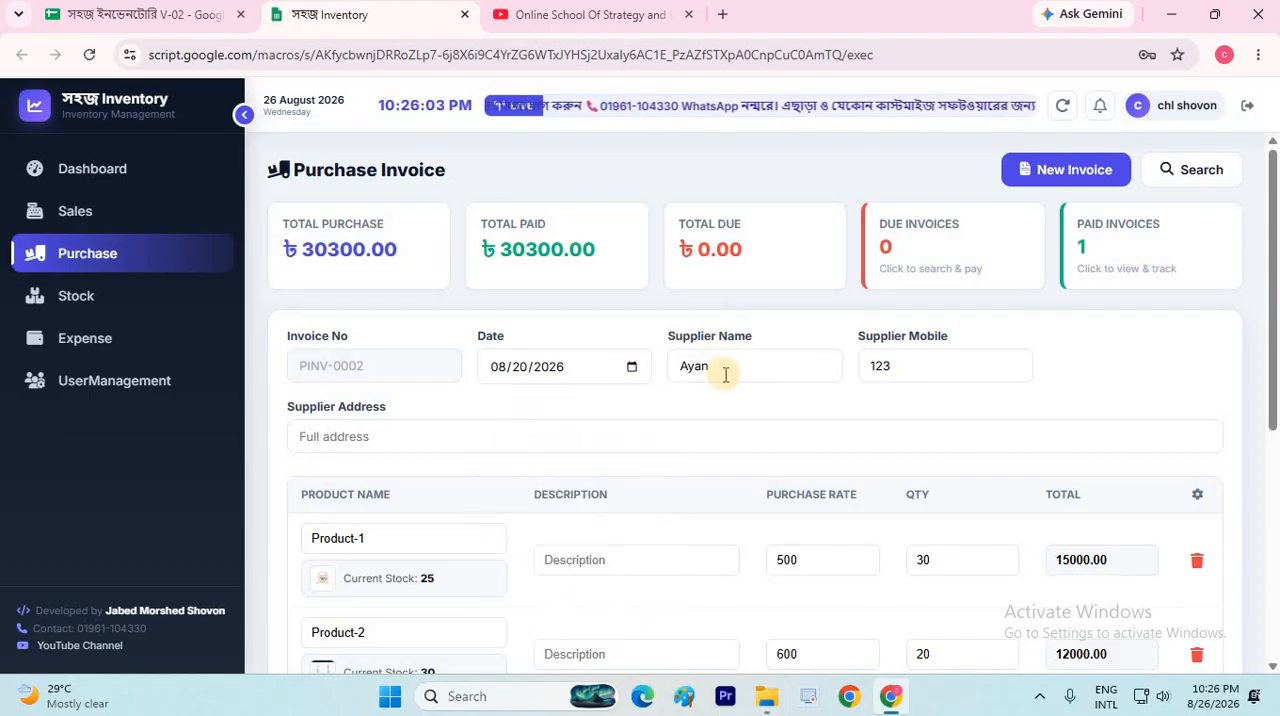
Save the partially paid purchase invoice and bring up its print version
scroll(730, 300, down, 5)
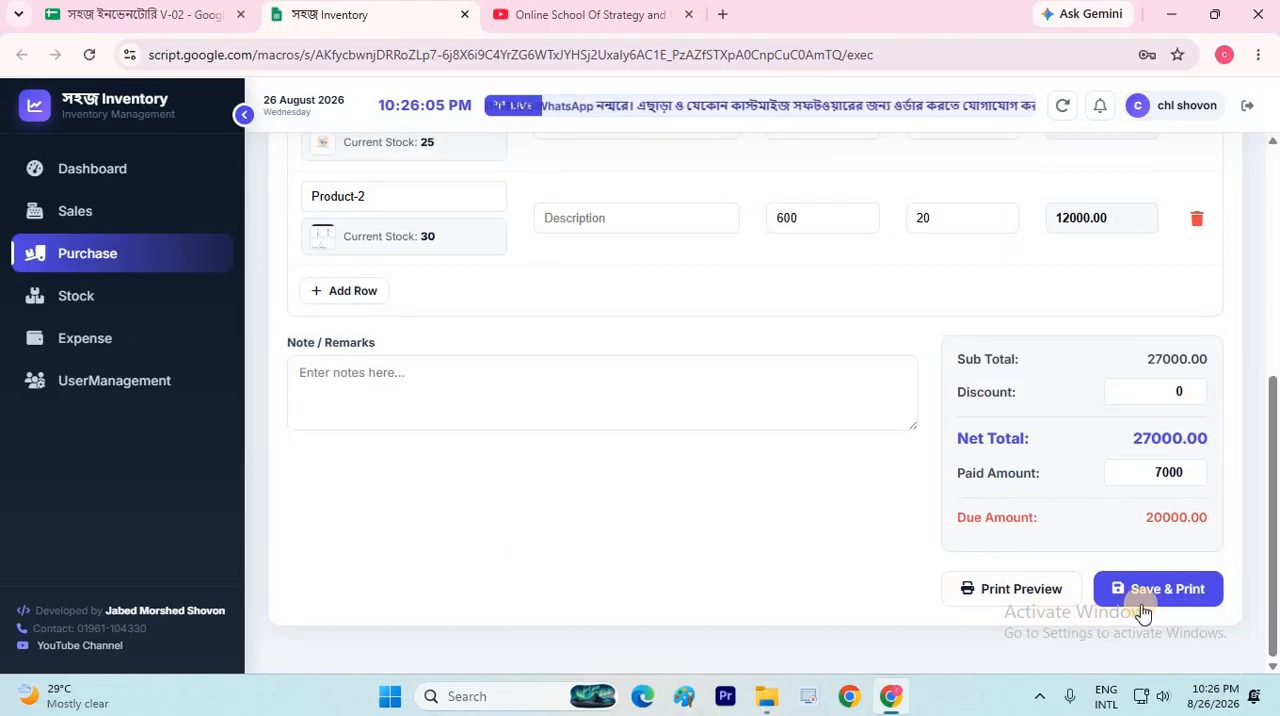
click(1150, 592)
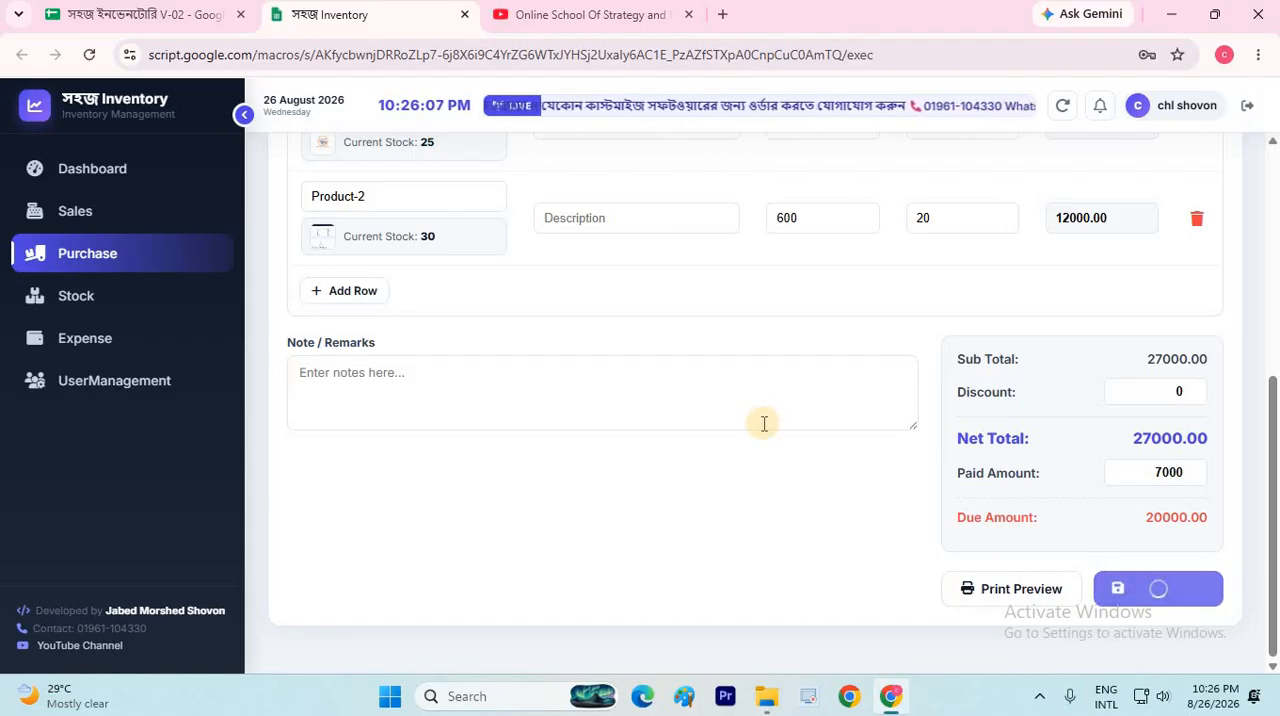
scroll(480, 505, up, 2)
scroll(366, 400, down, 2)
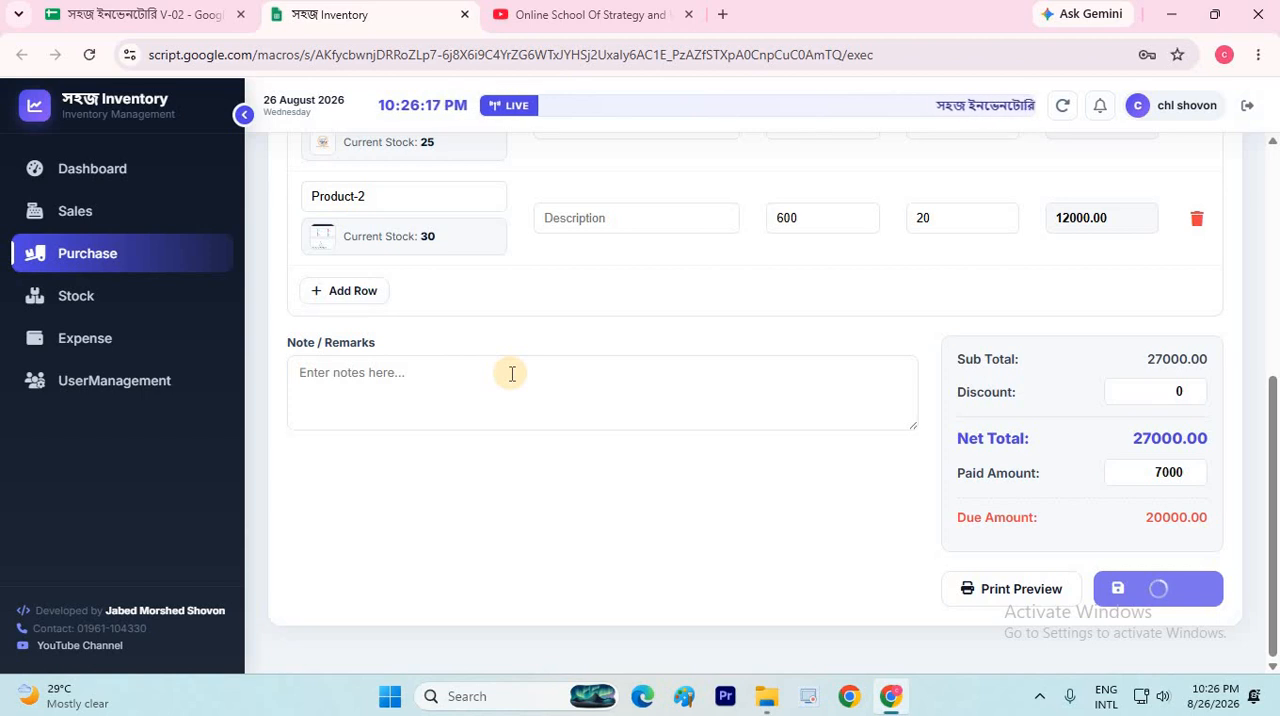
scroll(641, 326, up, 1)
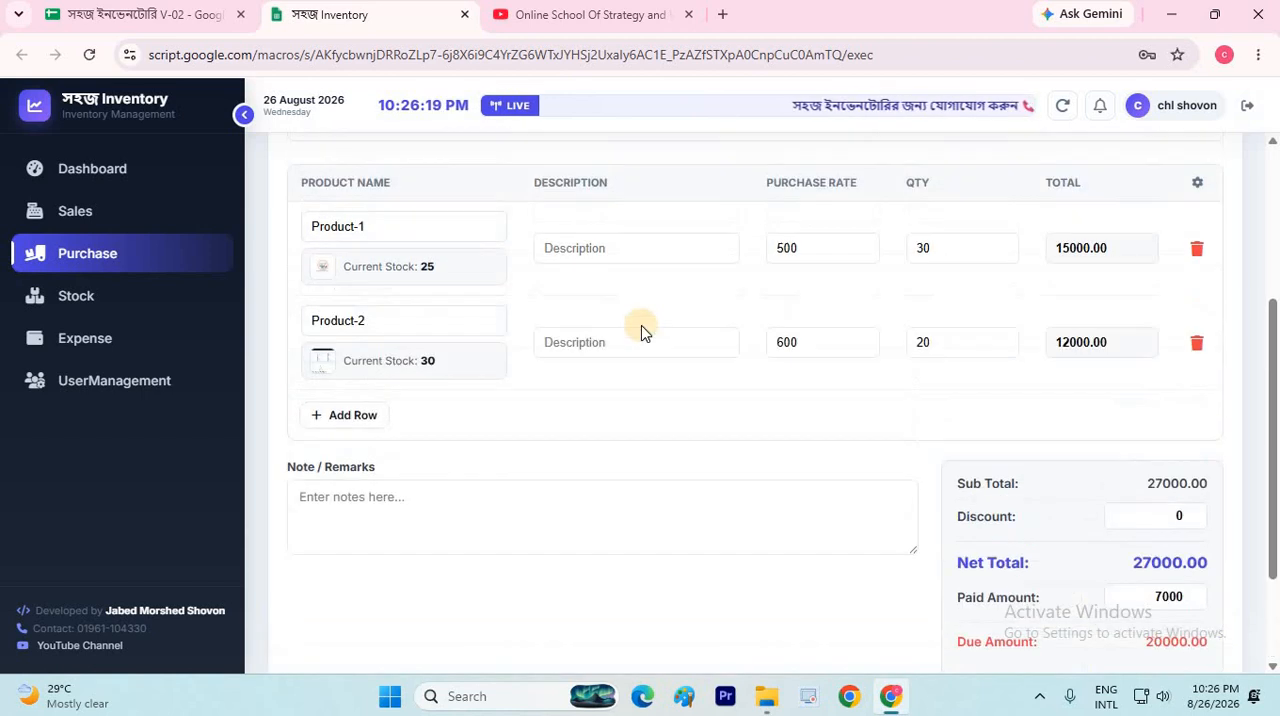
scroll(641, 330, up, 2)
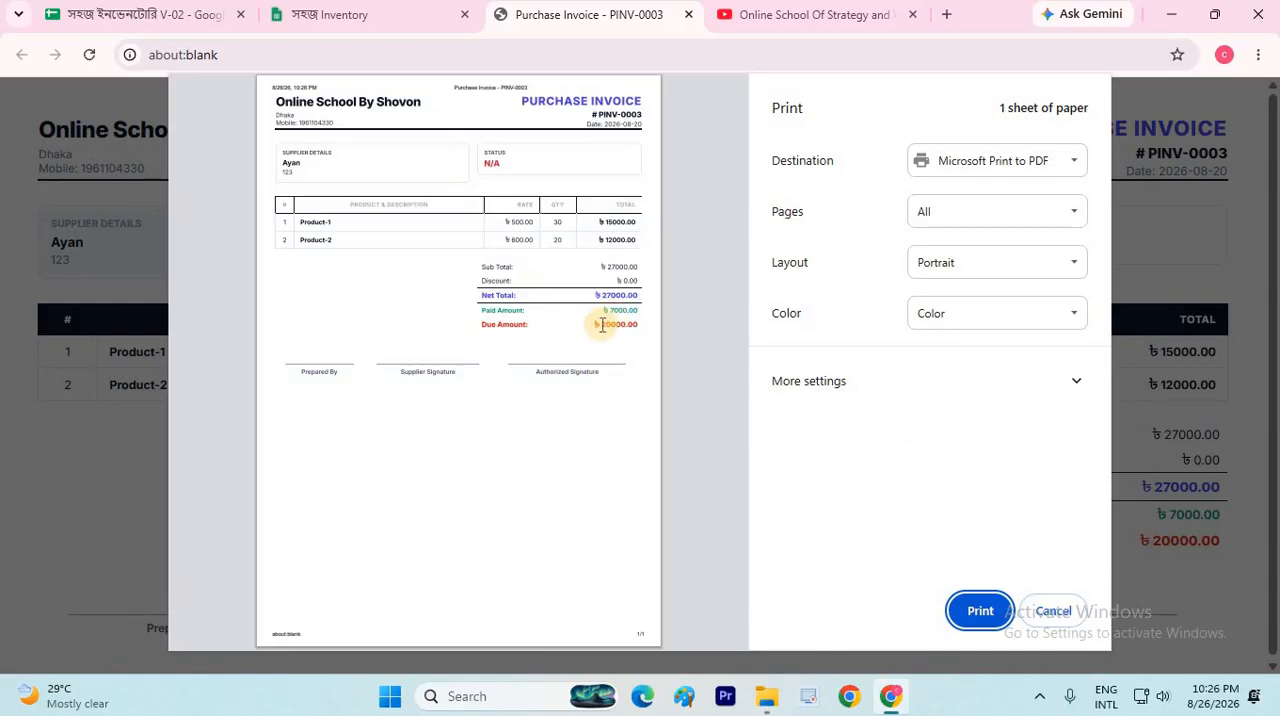
Check the due amount in the invoice's print preview, cancel printing and close the invoice page
drag(602, 325, 628, 328)
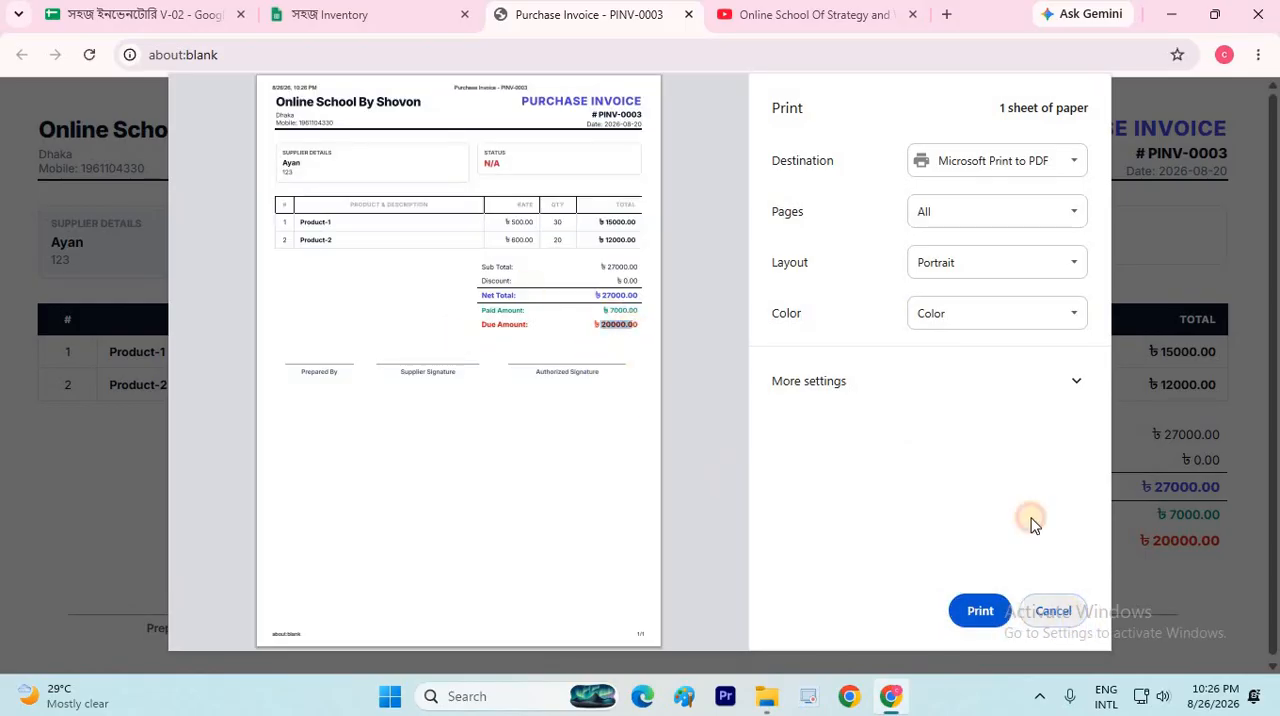
click(1052, 609)
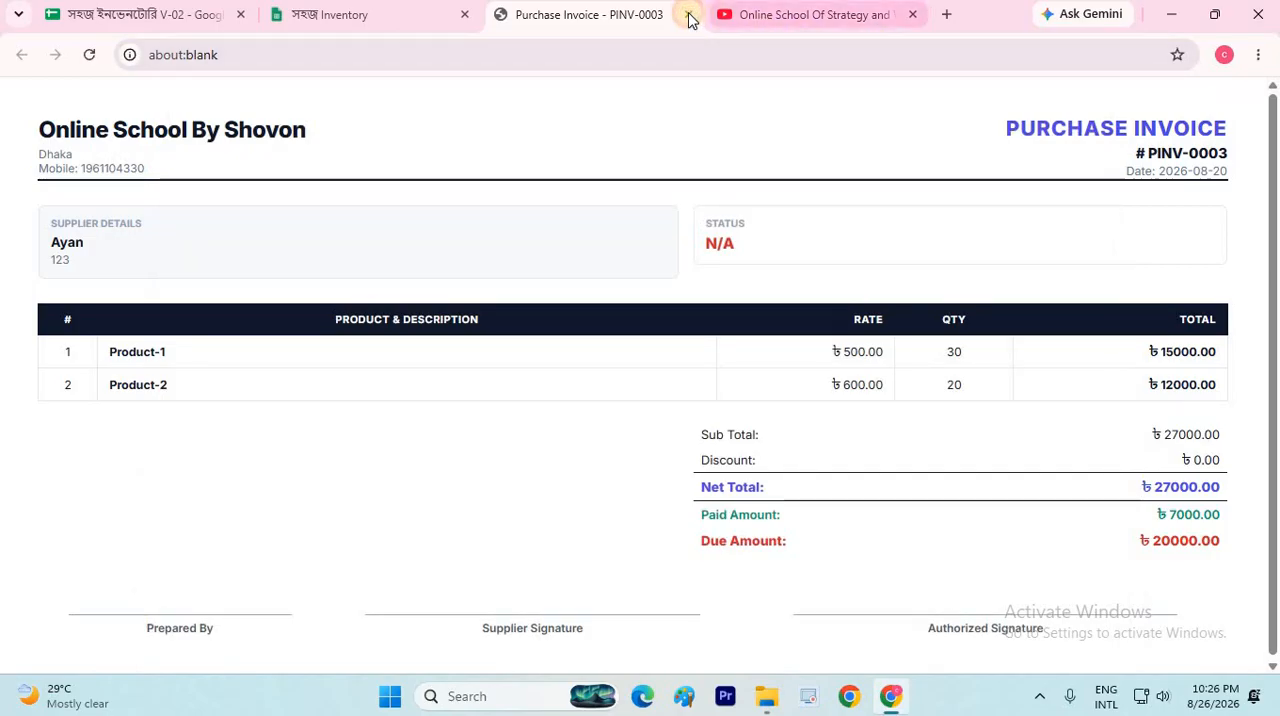
click(690, 17)
Refresh the purchase data and examine the total purchase, total paid and total due figures
scroll(696, 412, up, 4)
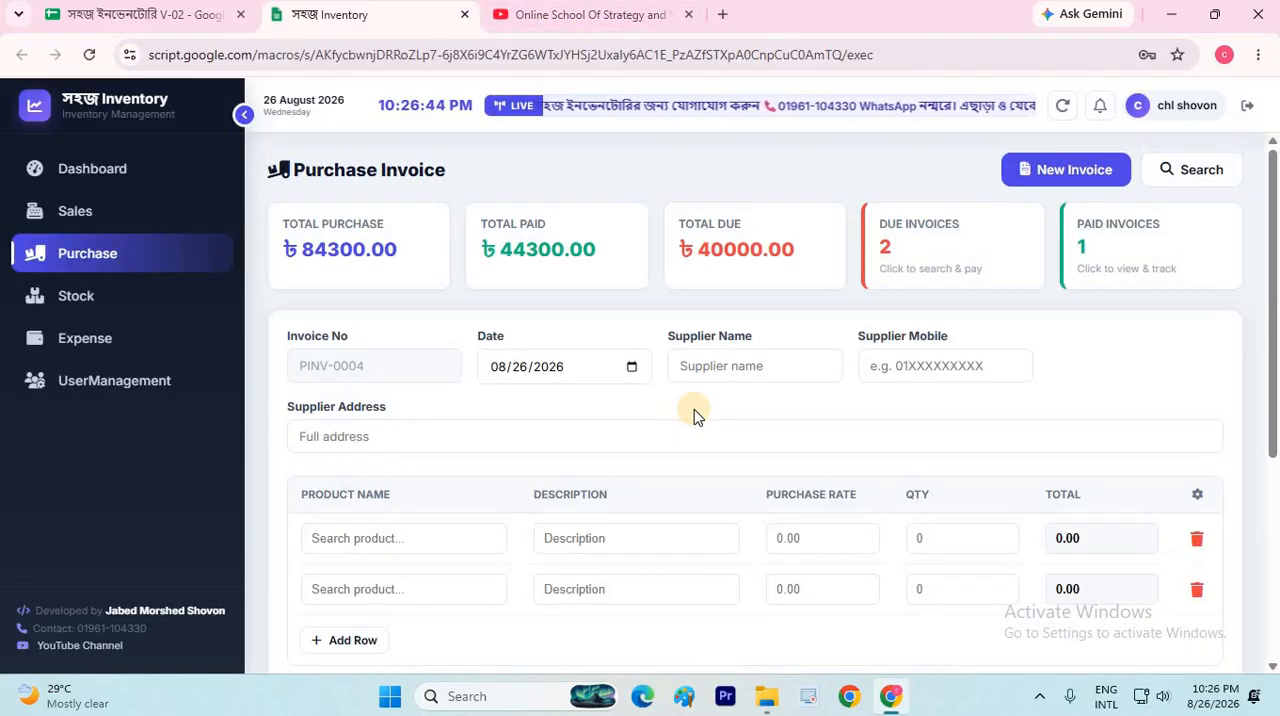
click(1067, 102)
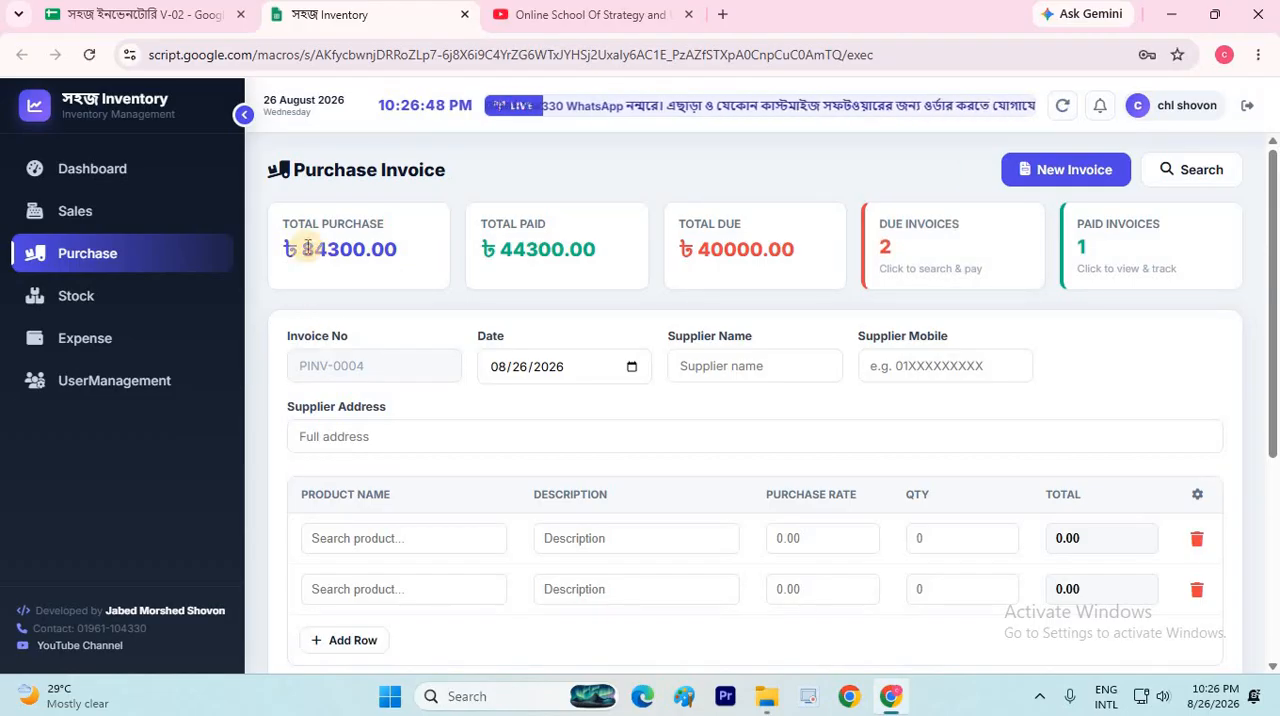
drag(373, 249, 374, 249)
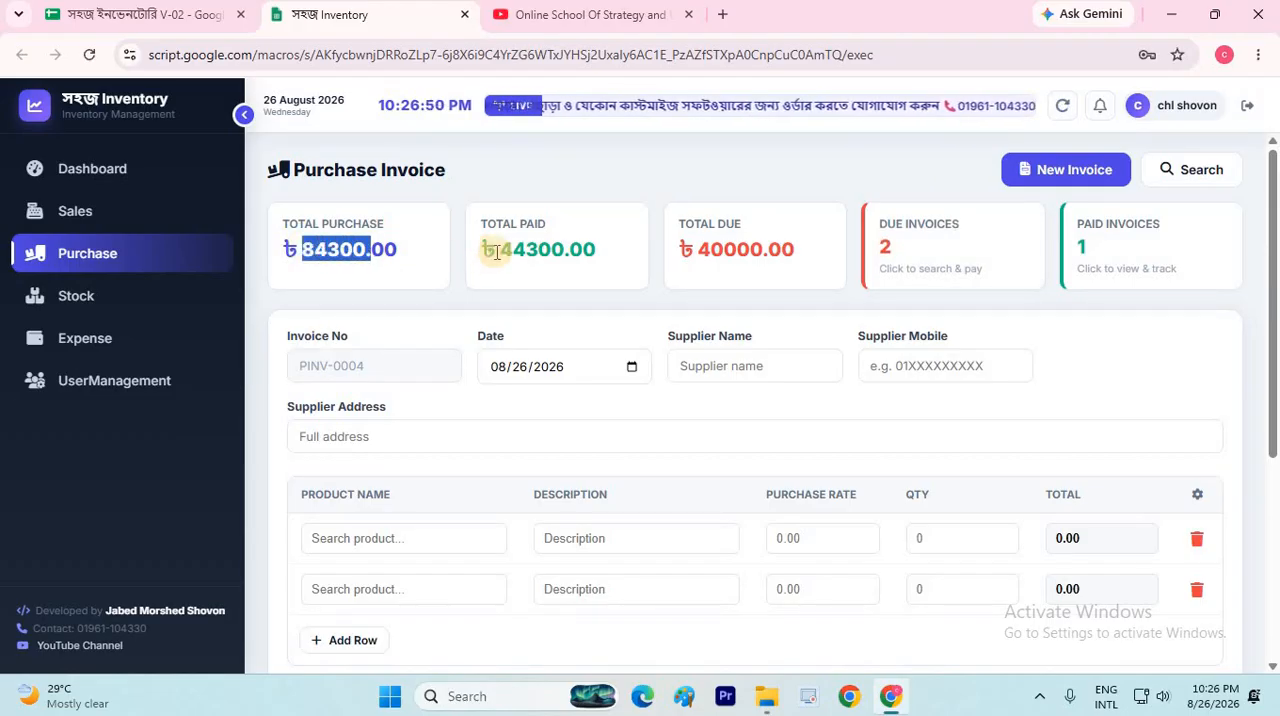
drag(499, 252, 574, 251)
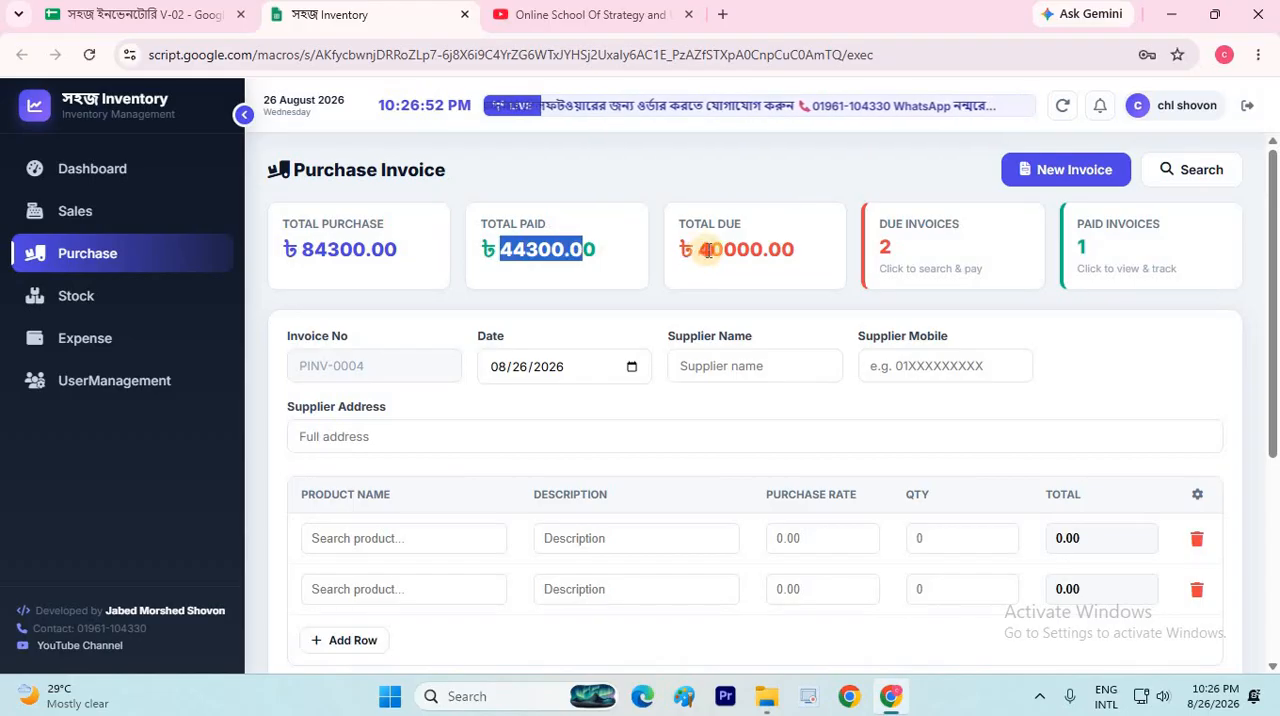
drag(700, 251, 890, 288)
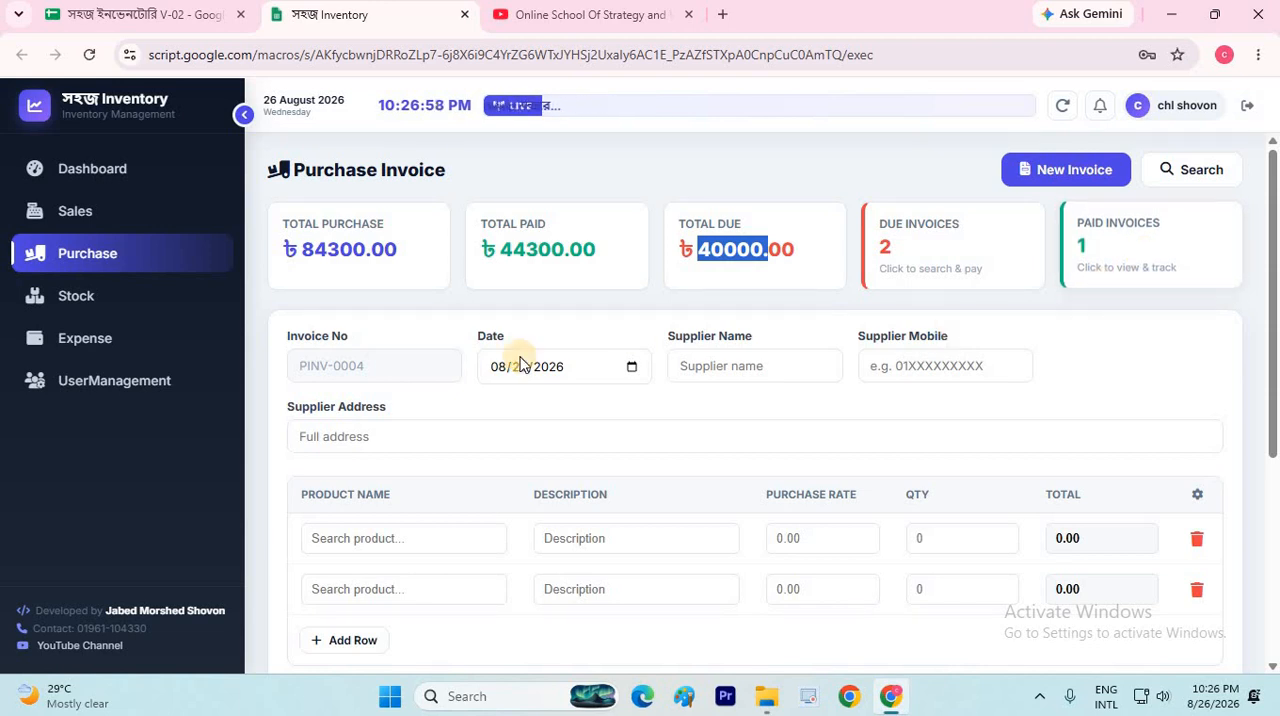
scroll(706, 381, down, 1)
scroll(946, 249, down, 3)
scroll(946, 249, up, 4)
Open the list of due purchase invoices, collapse the navigation sidebar and bring the invoice's action options into view
click(948, 243)
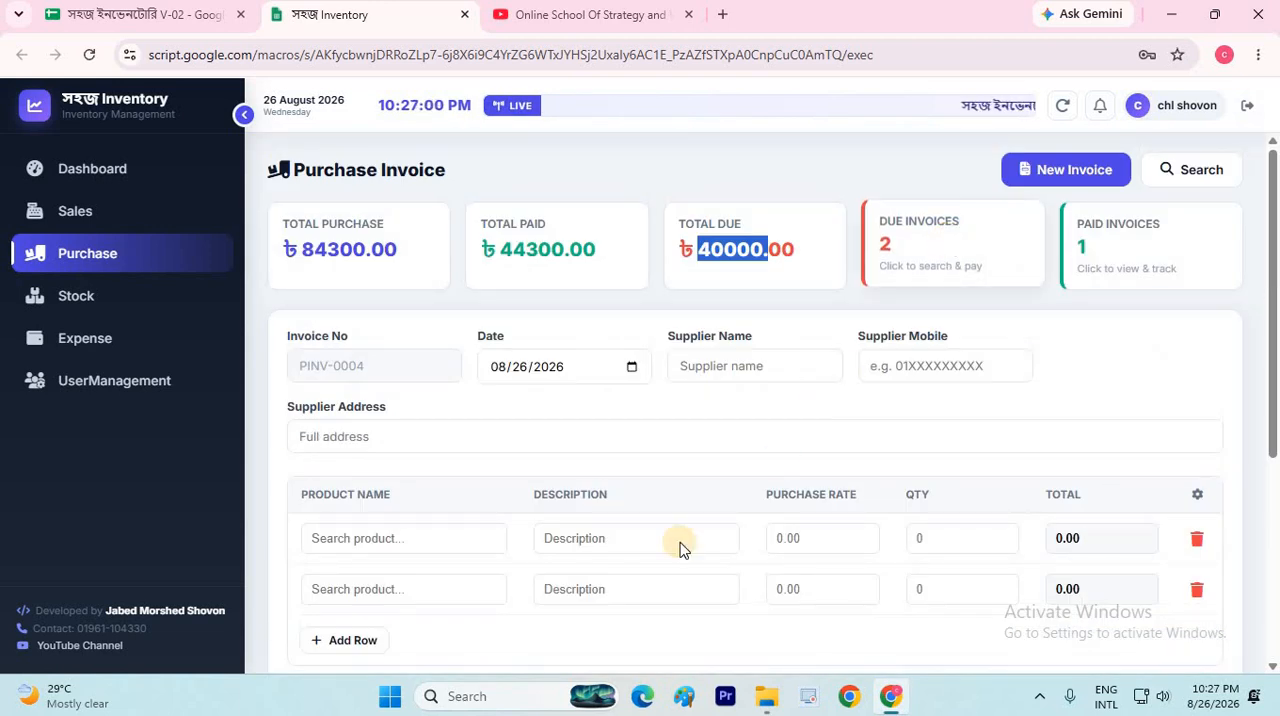
click(246, 118)
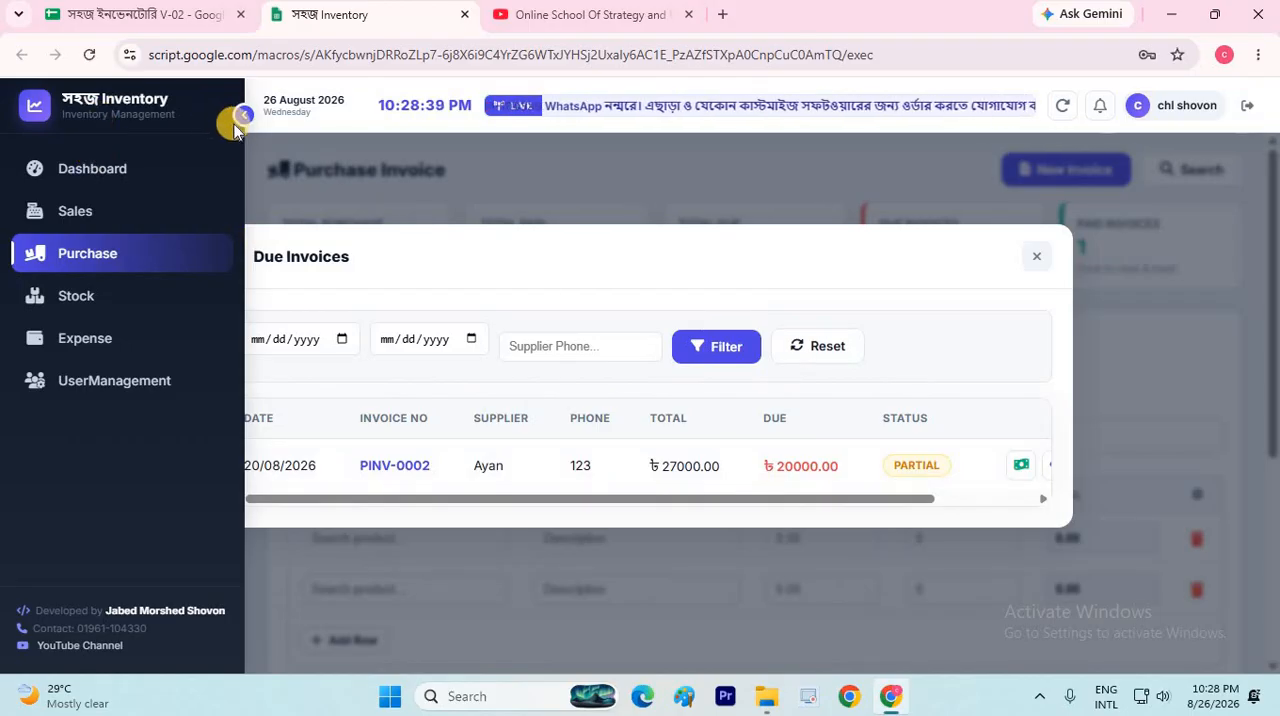
click(246, 118)
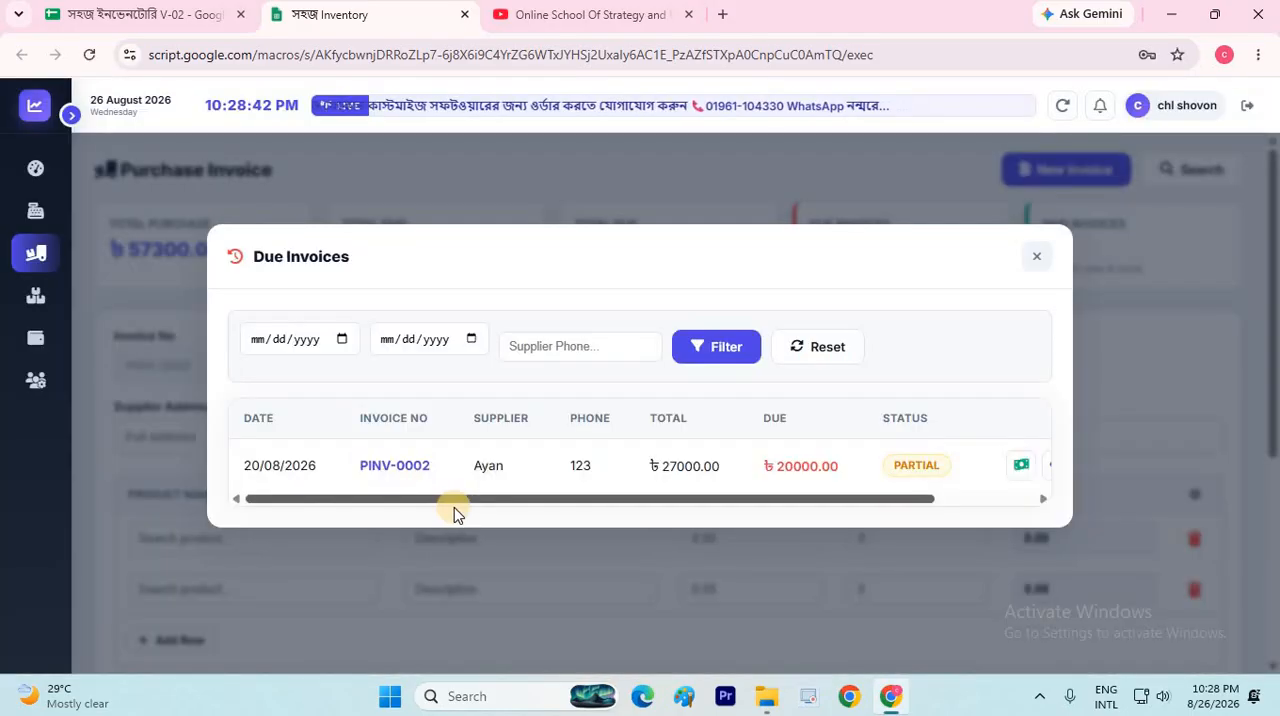
drag(484, 497, 598, 497)
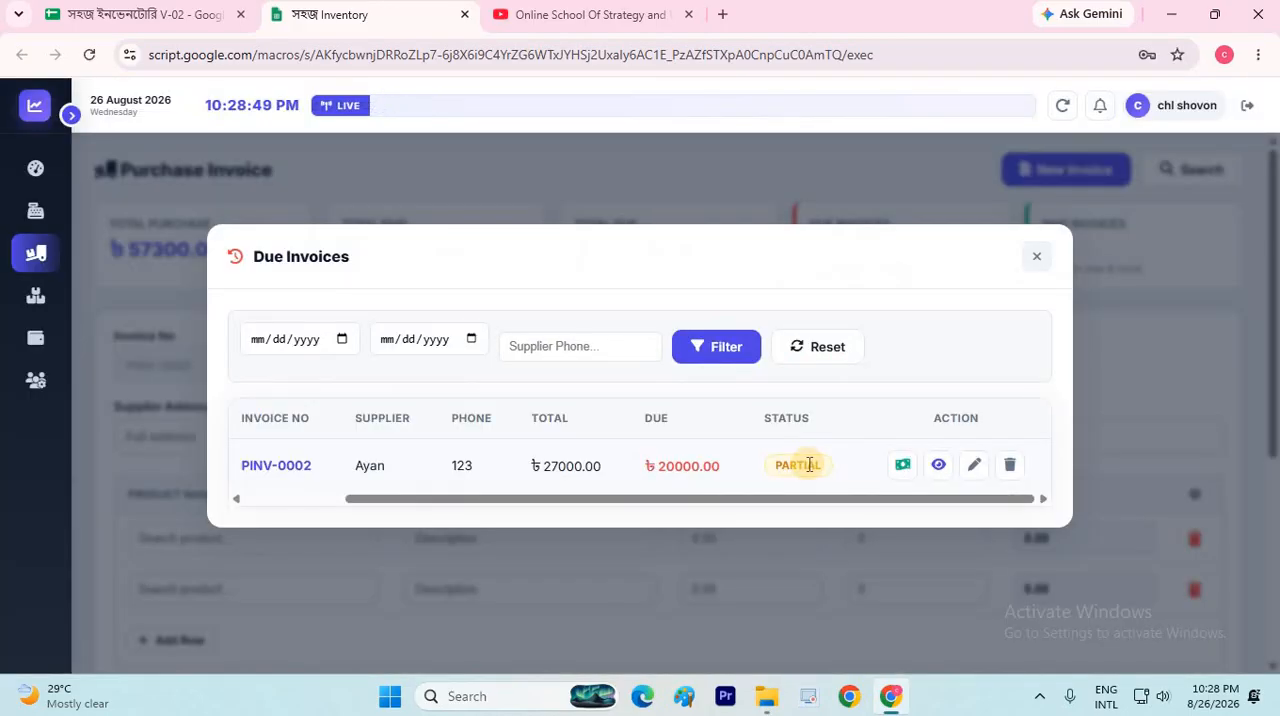
View the due invoice's details, check its totals and payment history, and close the details
click(940, 468)
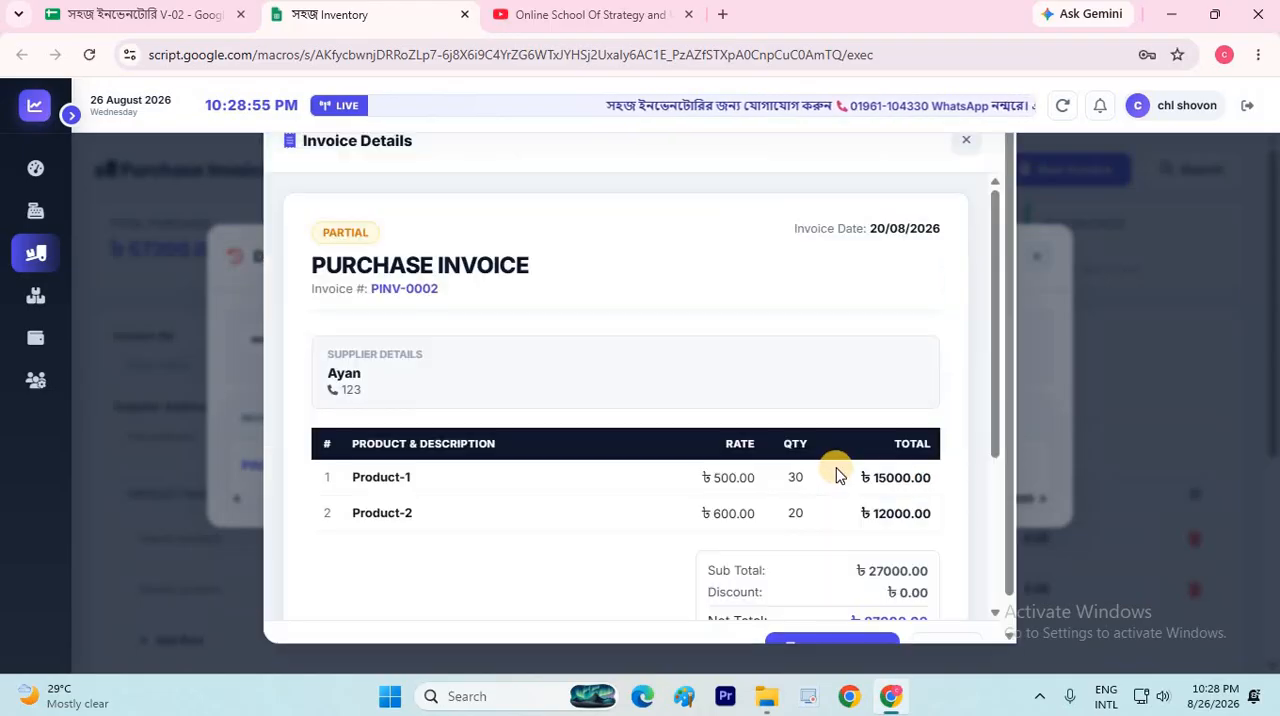
scroll(838, 477, down, 3)
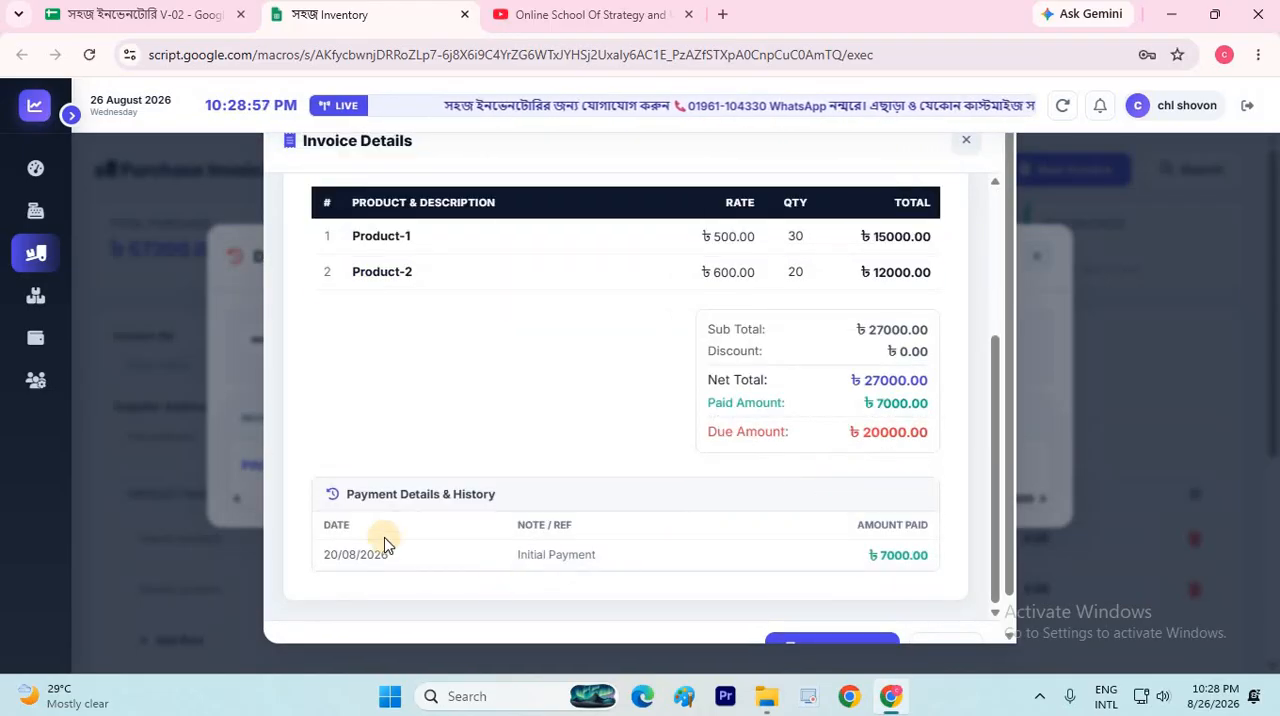
scroll(455, 525, down, 1)
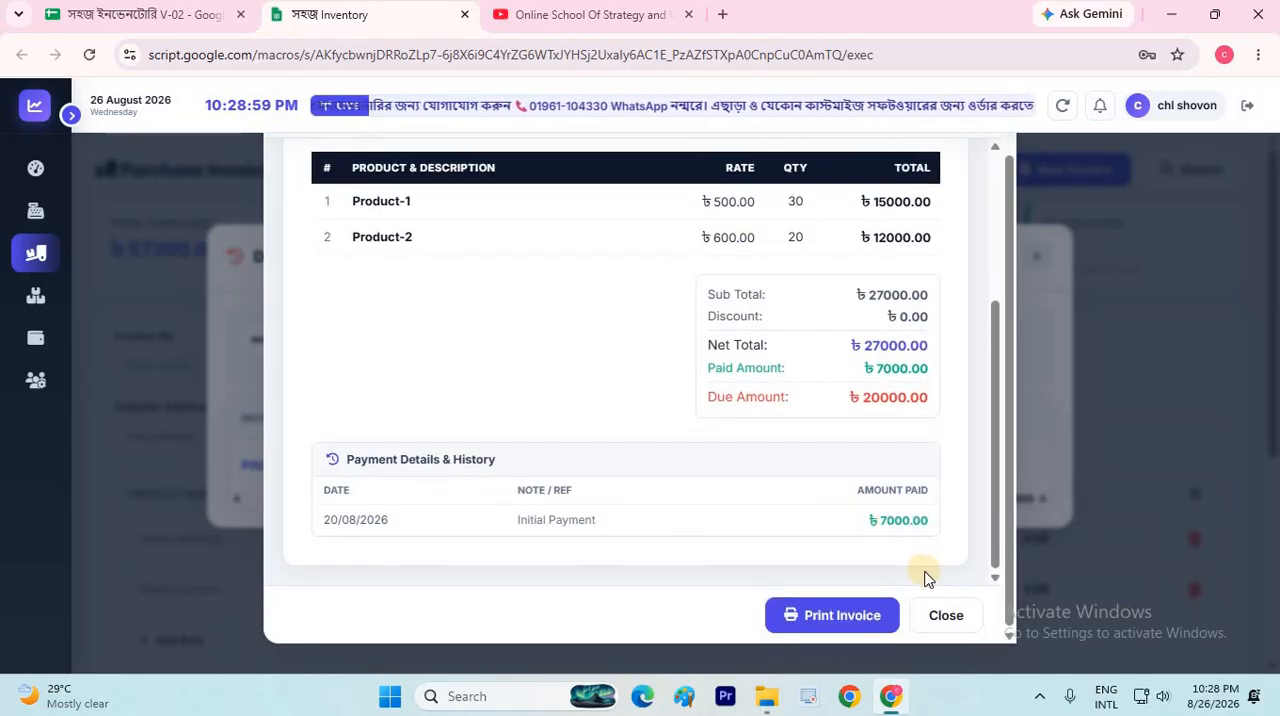
click(940, 622)
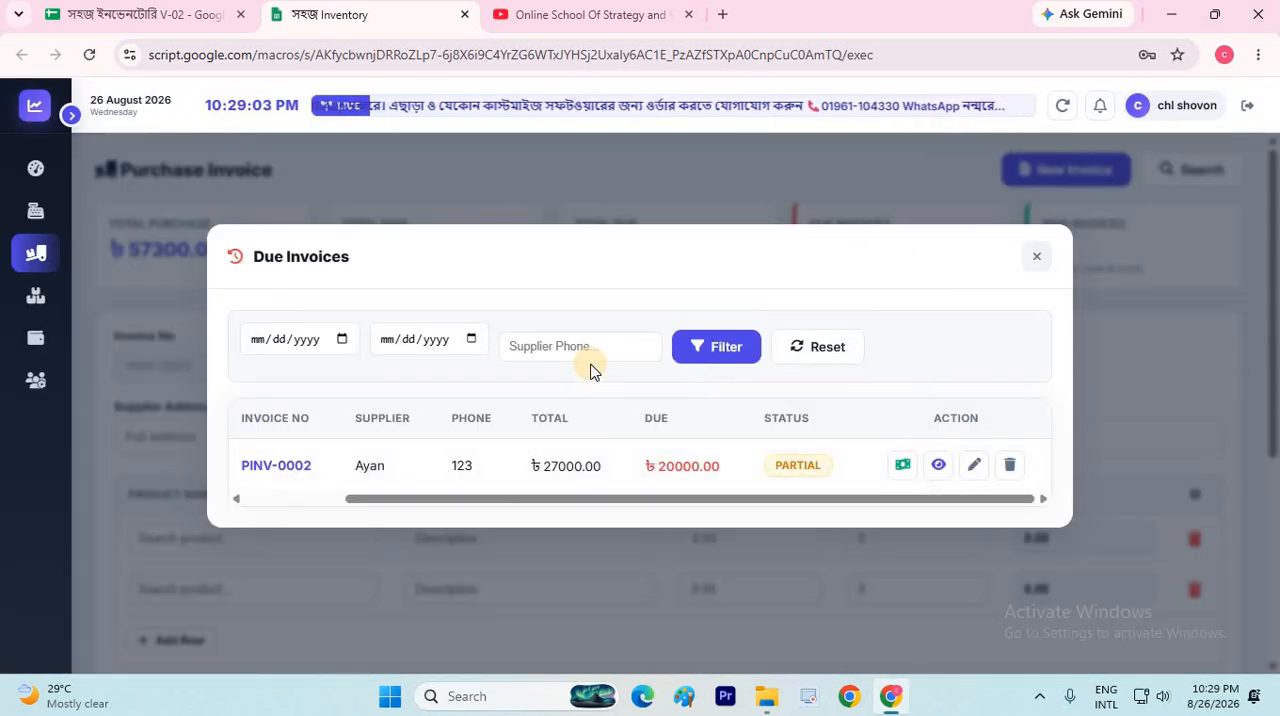
Add a due payment of 5000 dated 08/22/2026 with the note "cash" to the due invoice and save it
click(900, 466)
click(835, 344)
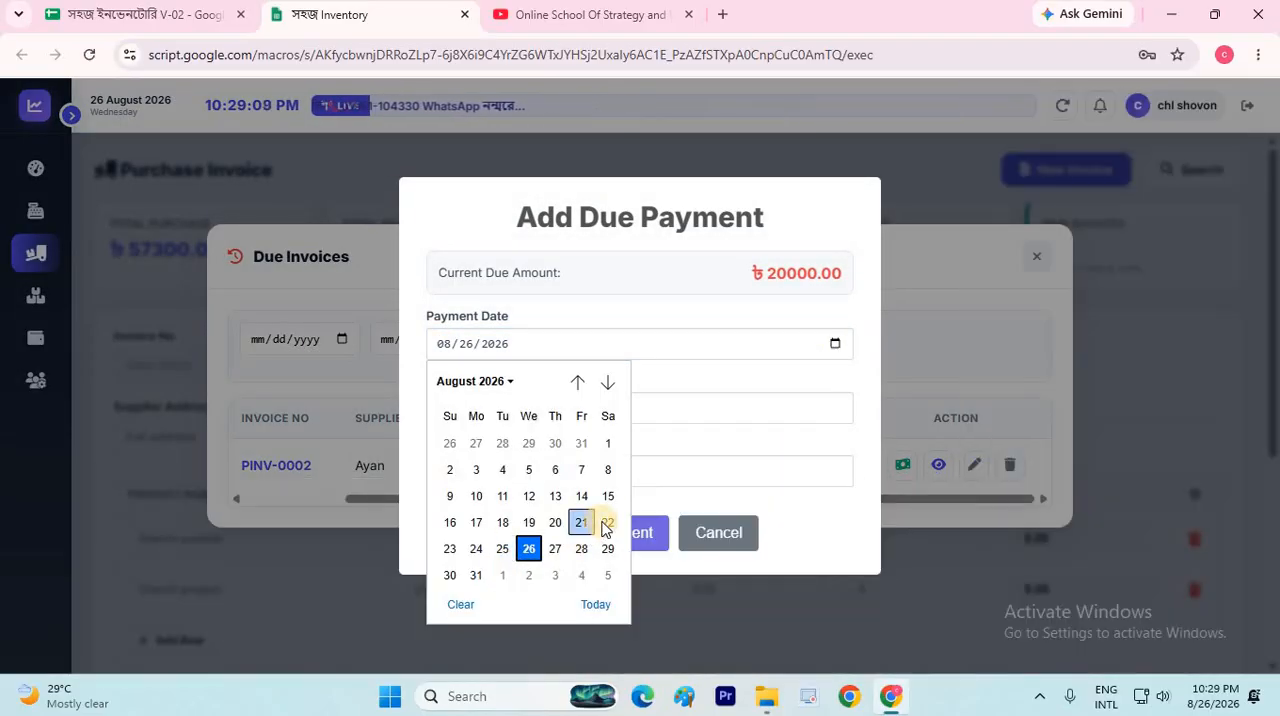
key(Return)
click(533, 407)
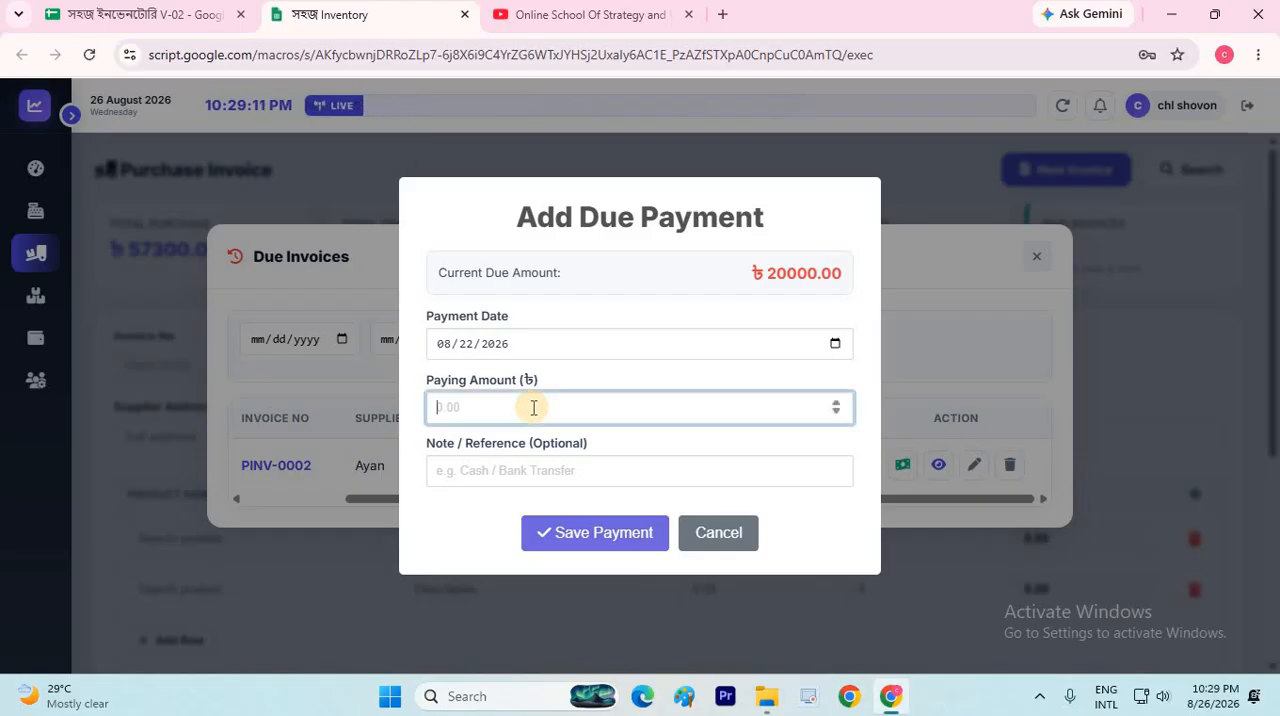
text(5000)
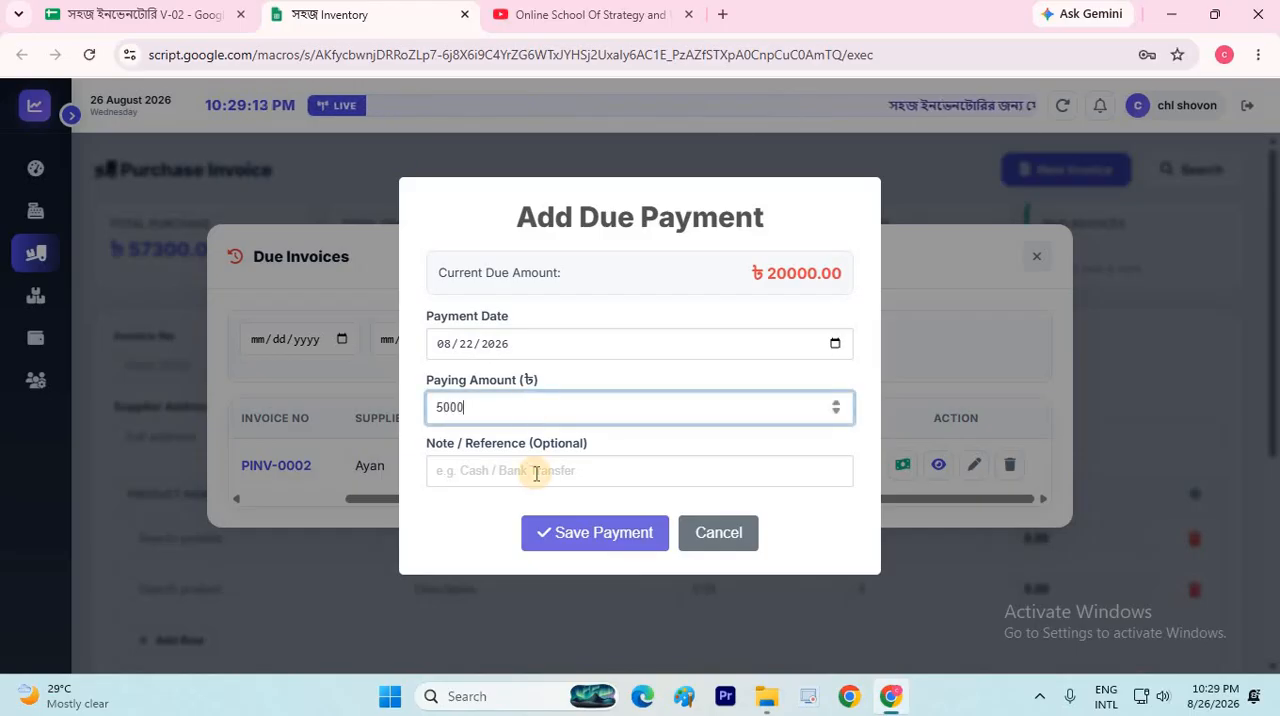
click(536, 474)
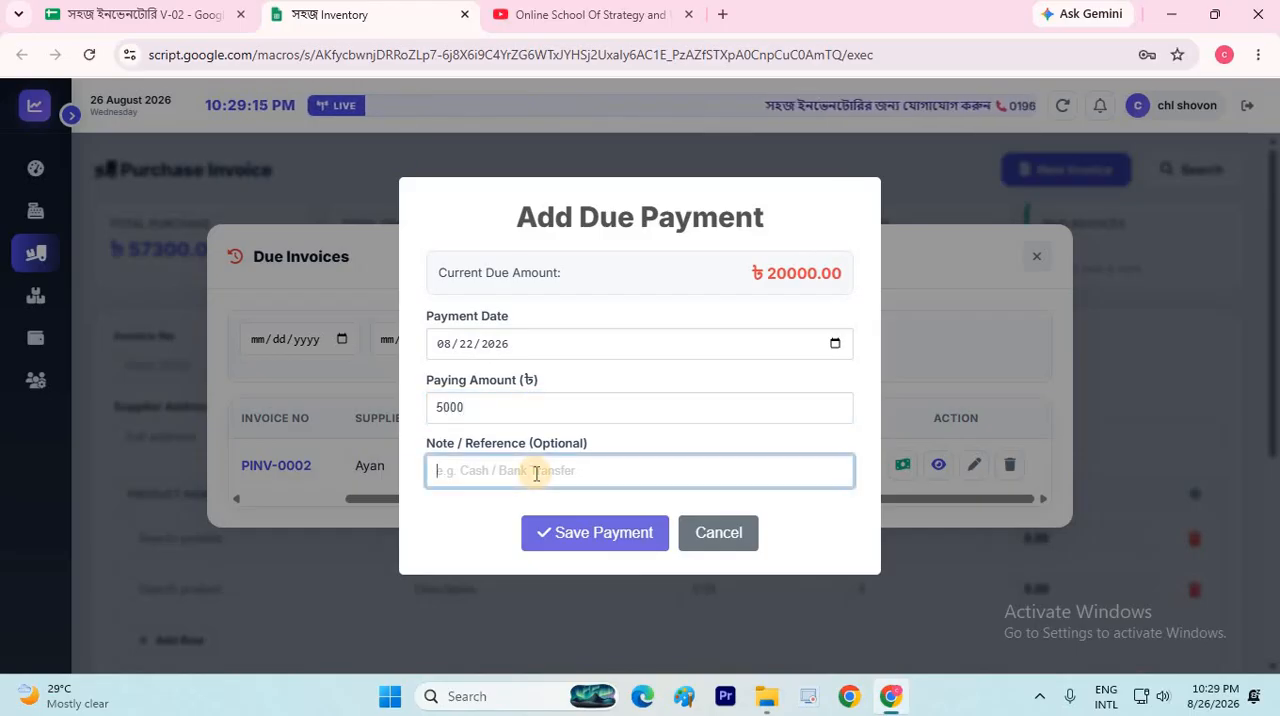
text(cash)
click(646, 532)
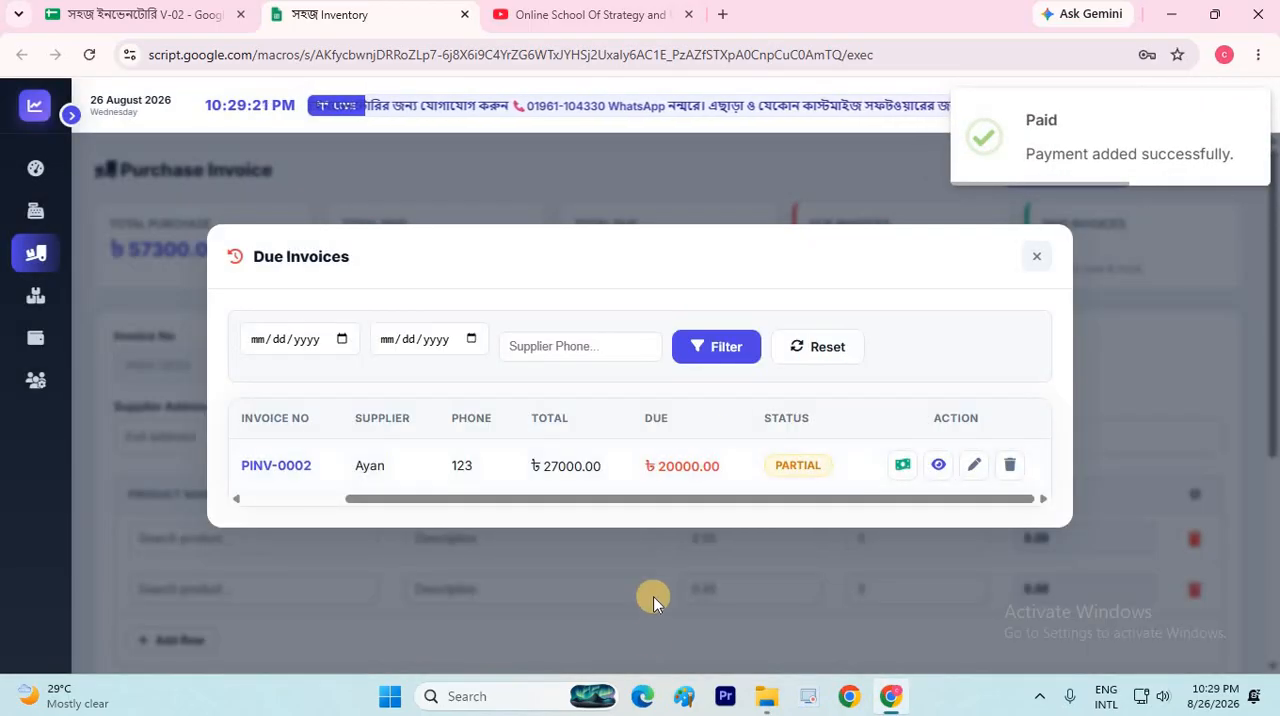
Add another due payment of 5000 dated 08/23/2026 with the note "bank" to the same invoice and save it
click(902, 466)
click(546, 411)
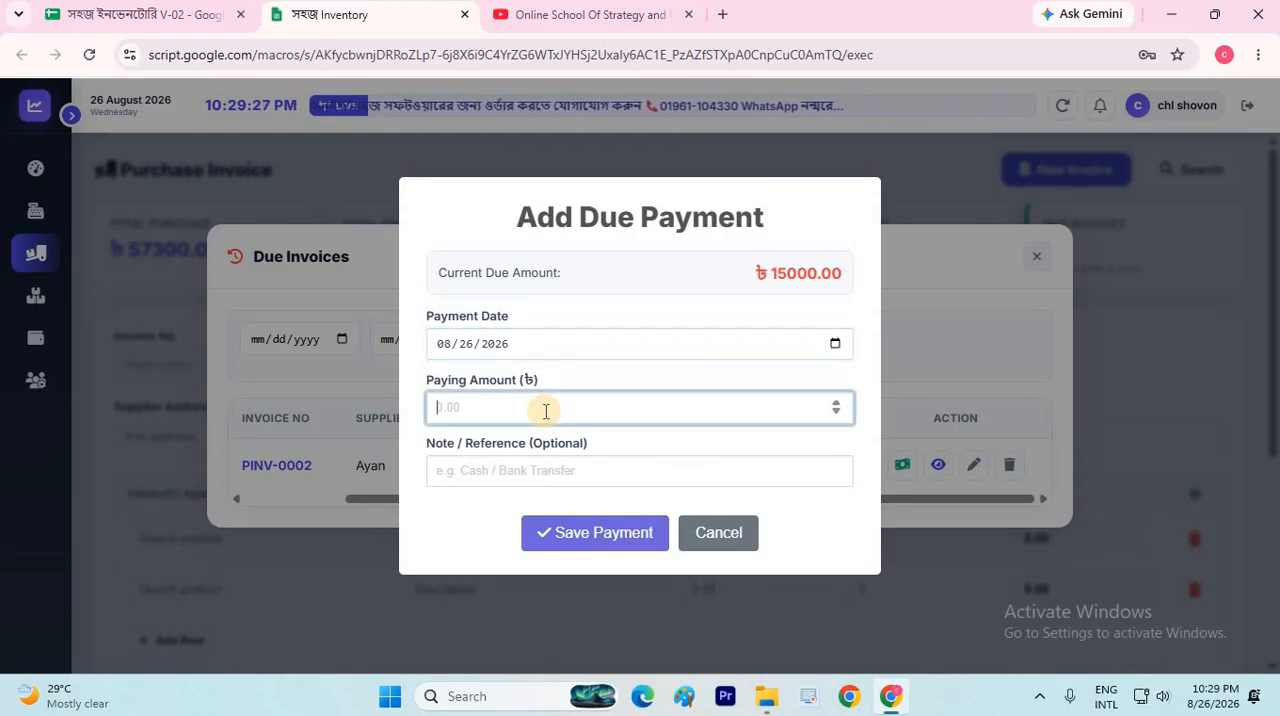
text(5000)
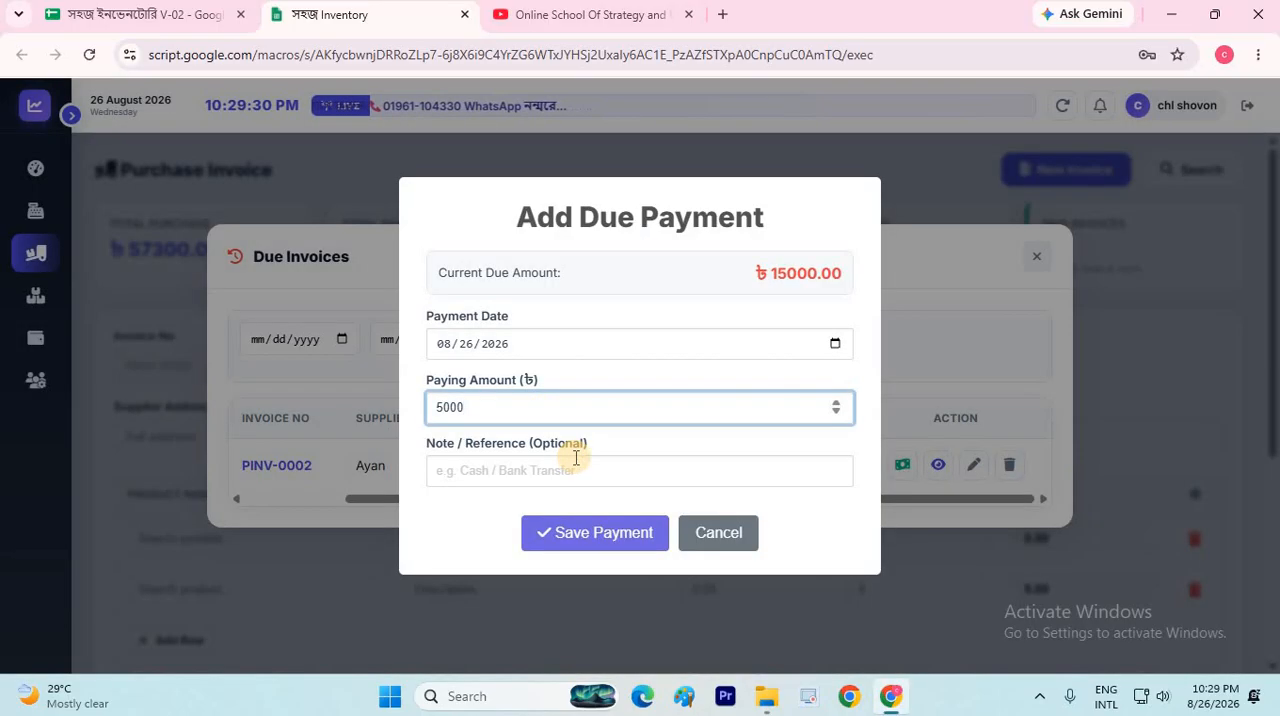
click(576, 460)
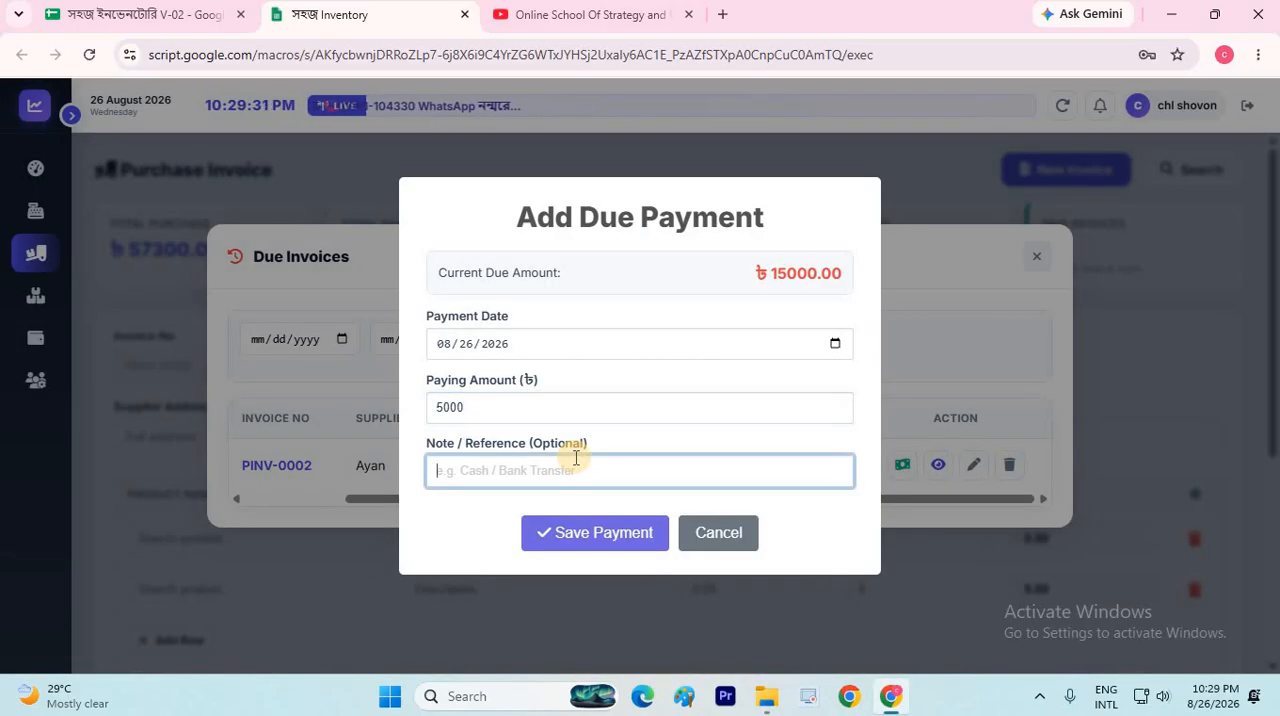
text(bank)
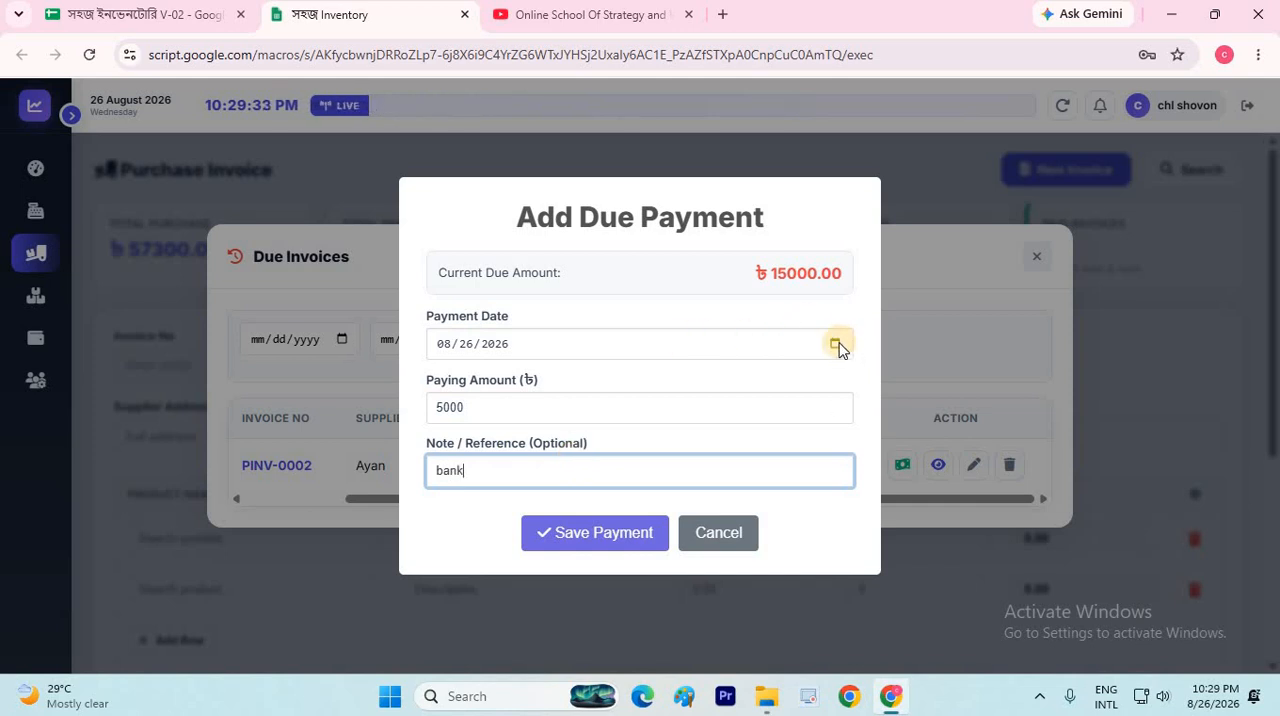
click(836, 344)
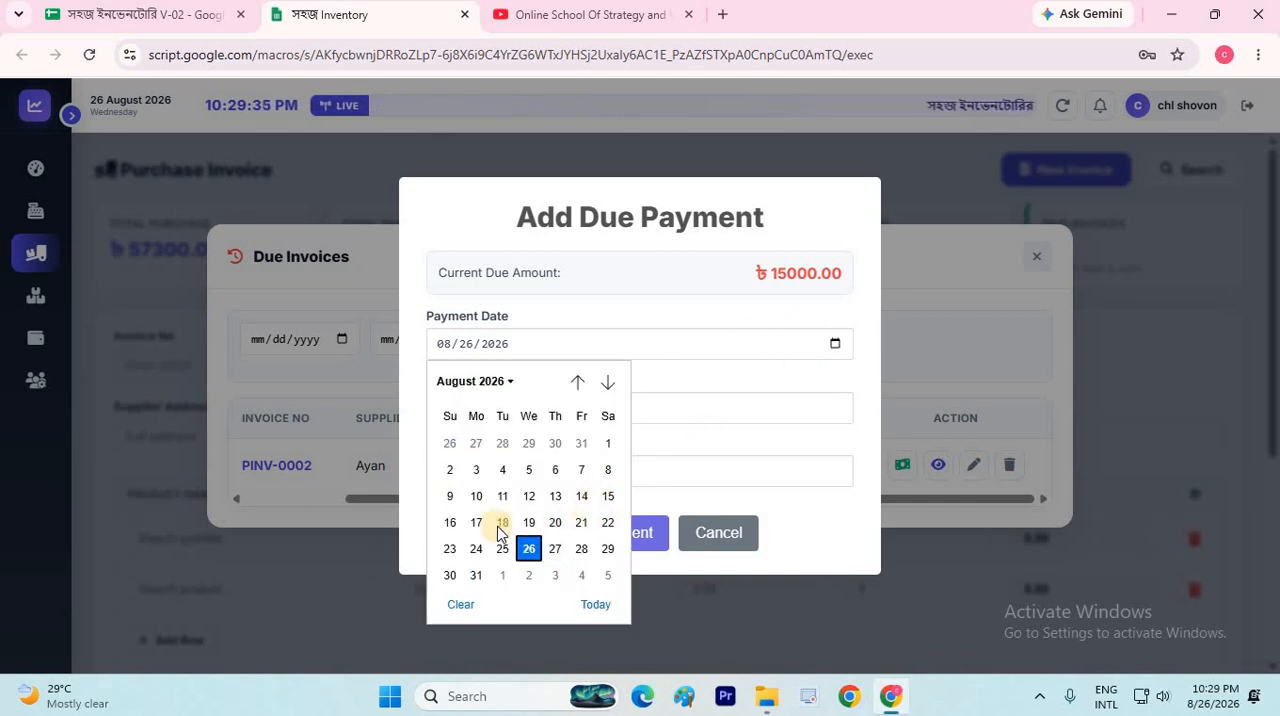
click(655, 532)
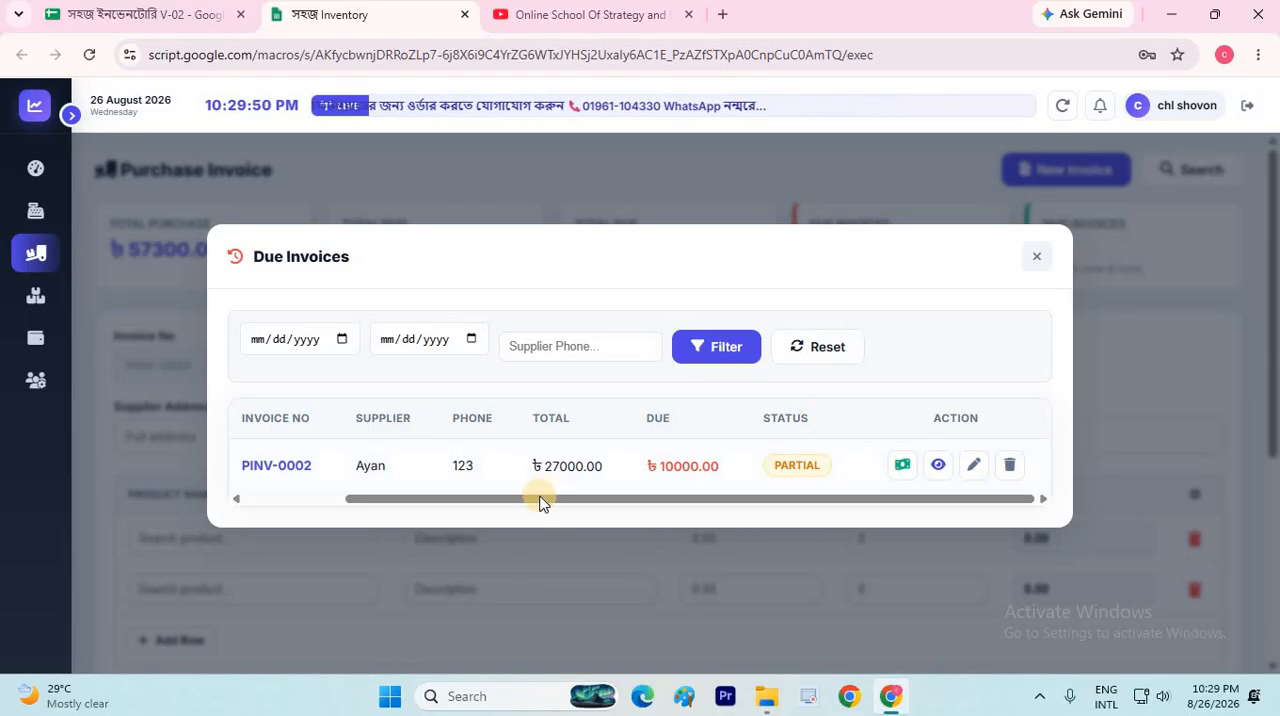
Examine the due invoice's date and the date range and supplier phone filters of the due invoices list
drag(540, 498, 226, 498)
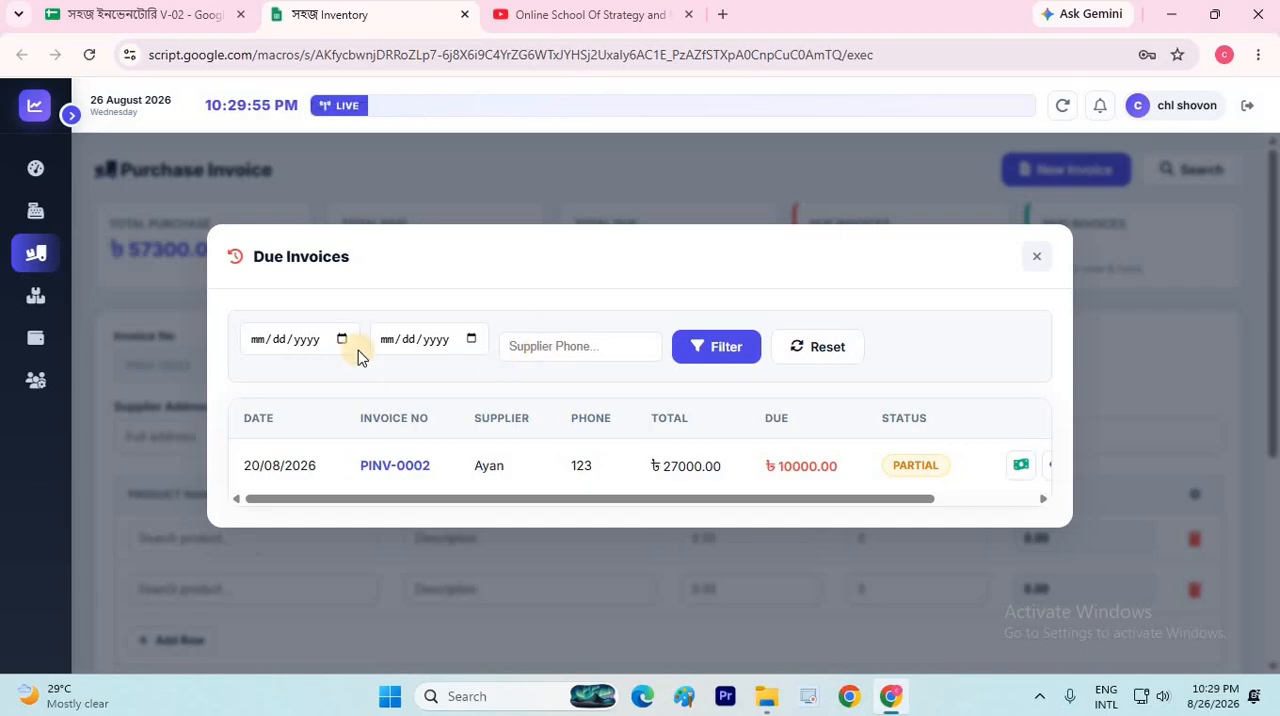
click(471, 339)
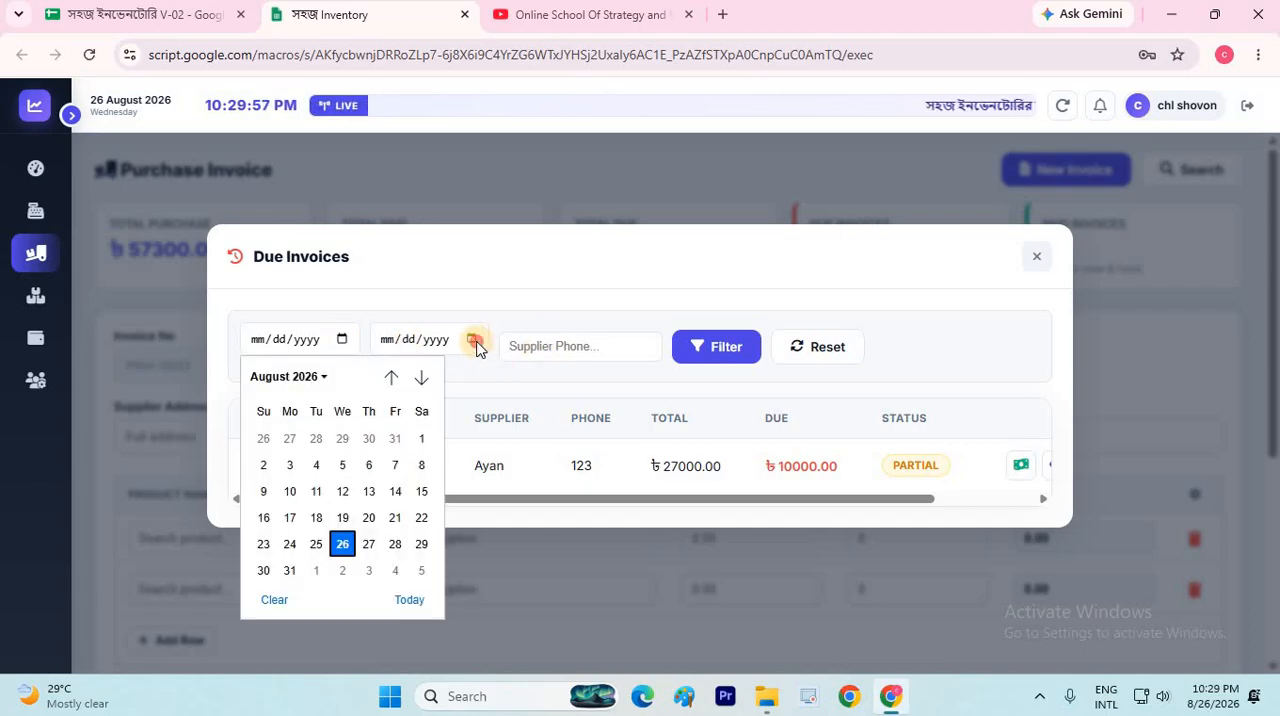
click(400, 268)
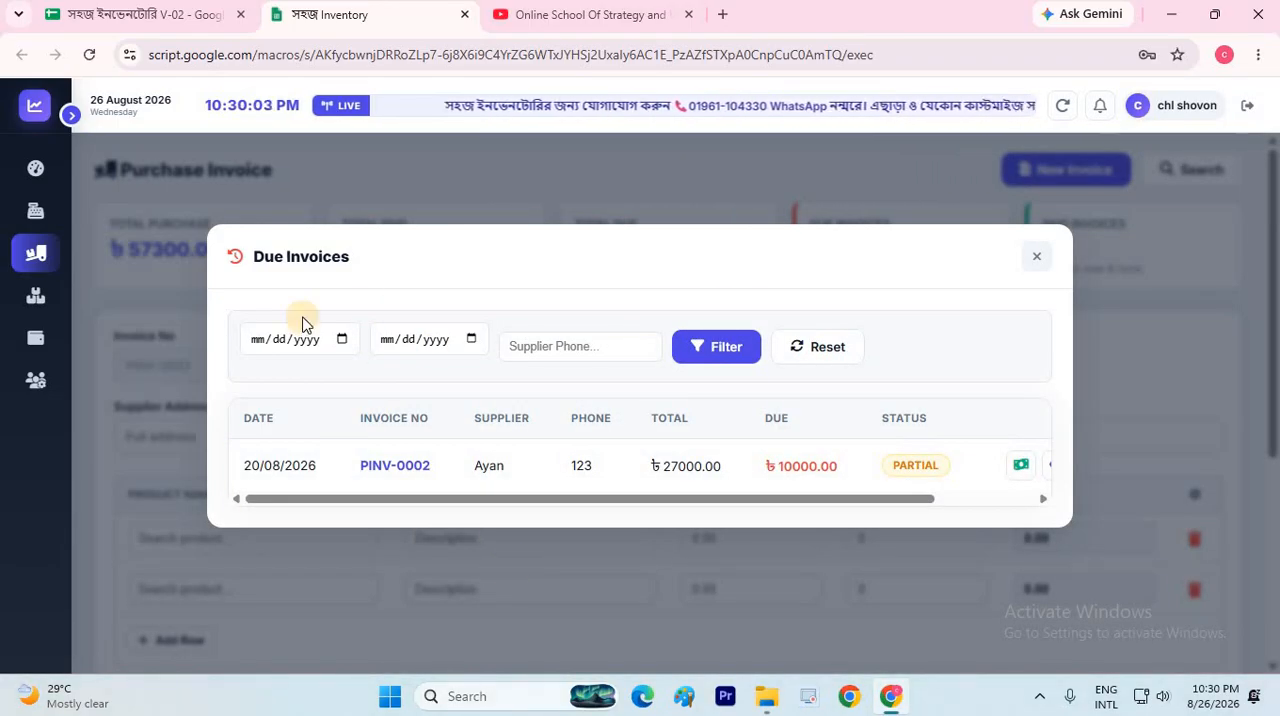
click(582, 344)
Open the due invoice's details, review its payment history and bring up the print version
drag(638, 505, 815, 505)
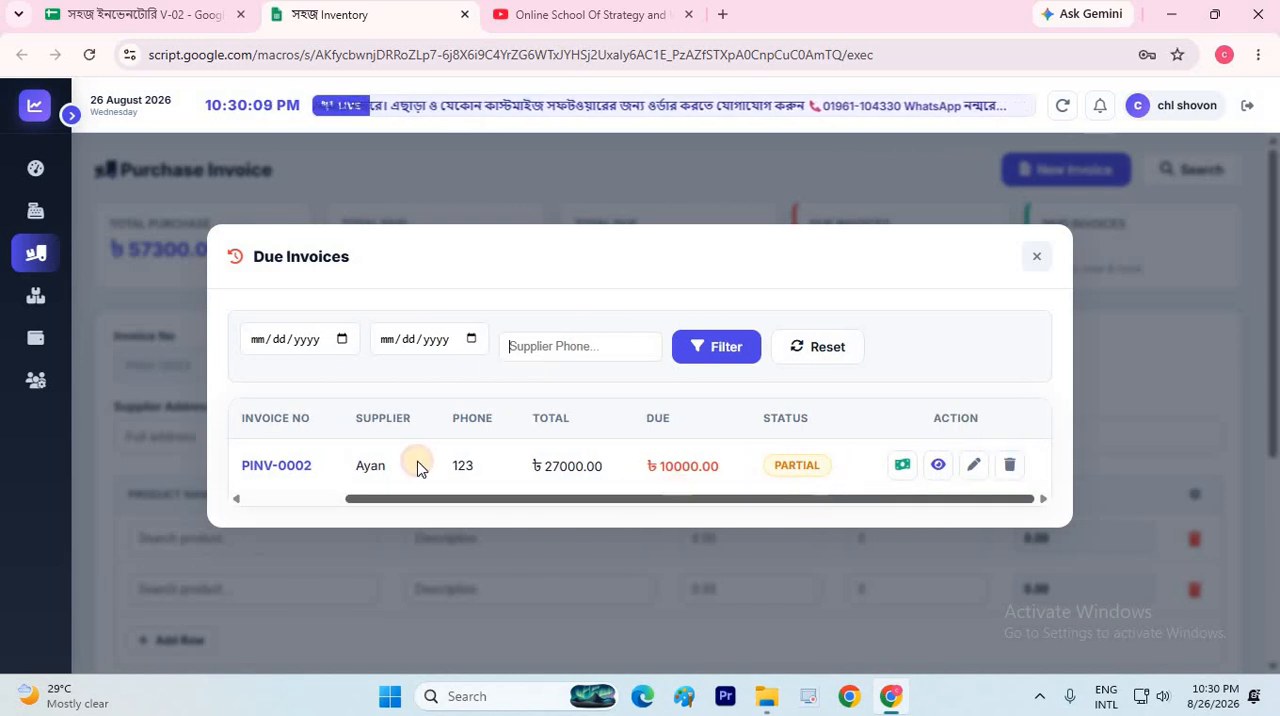
click(936, 468)
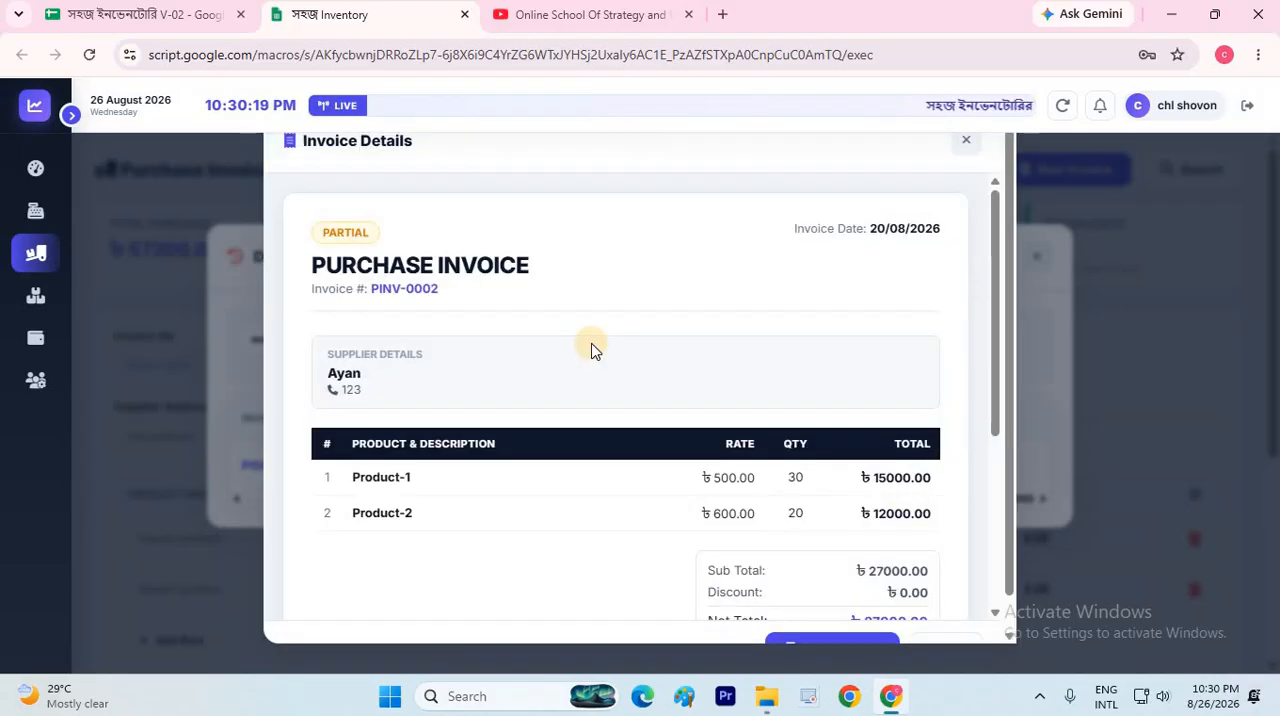
scroll(590, 348, down, 3)
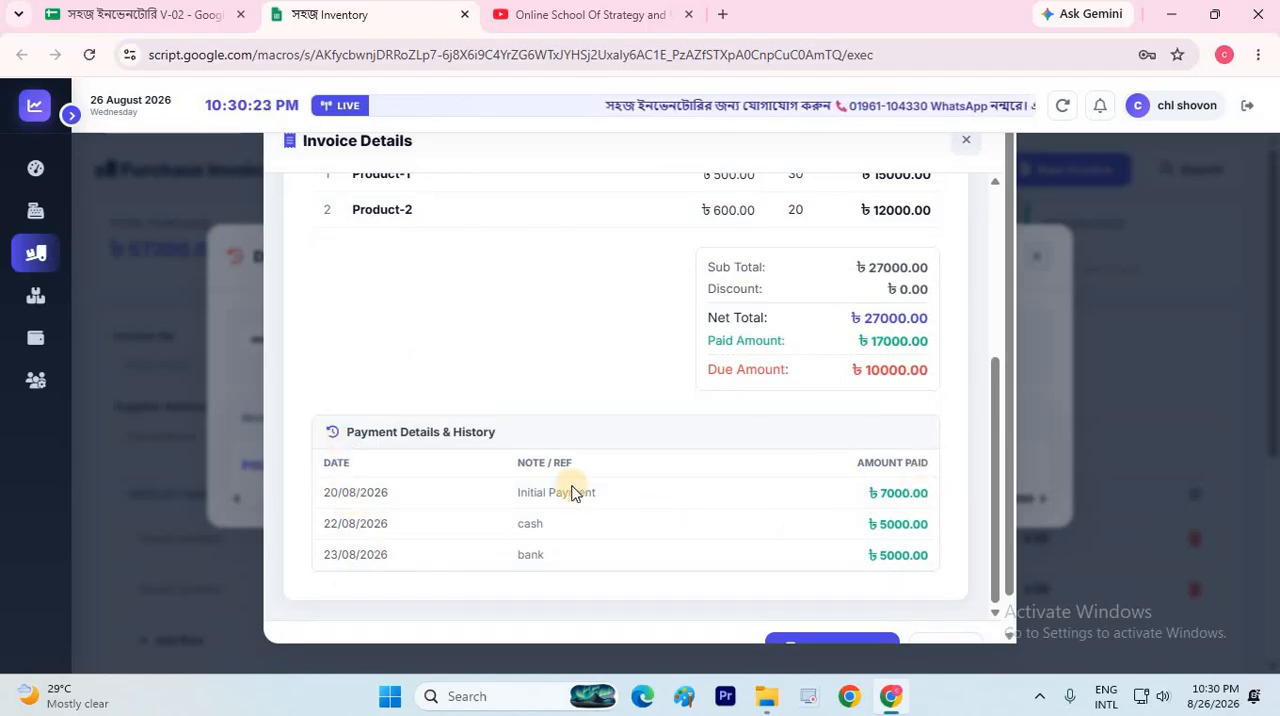
scroll(831, 614, down, 1)
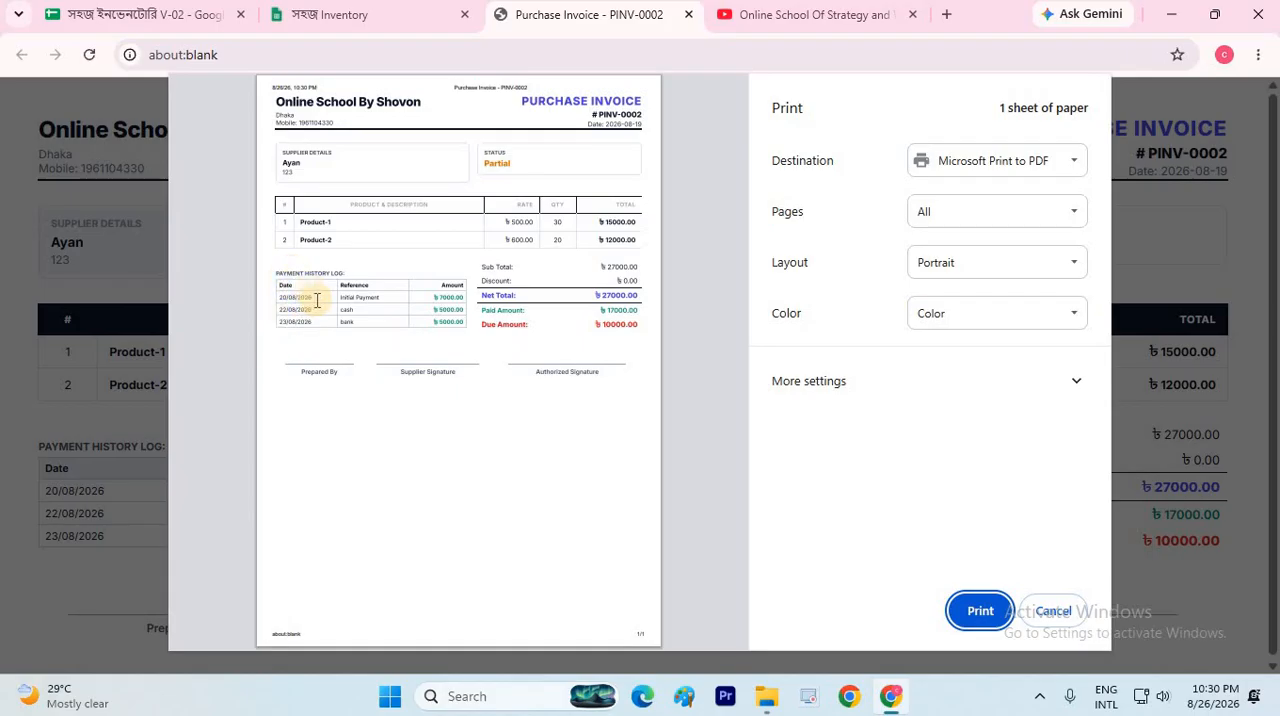
Examine the payment history log in the print preview, cancel printing and close the invoice page and details
scroll(317, 300, up, 3)
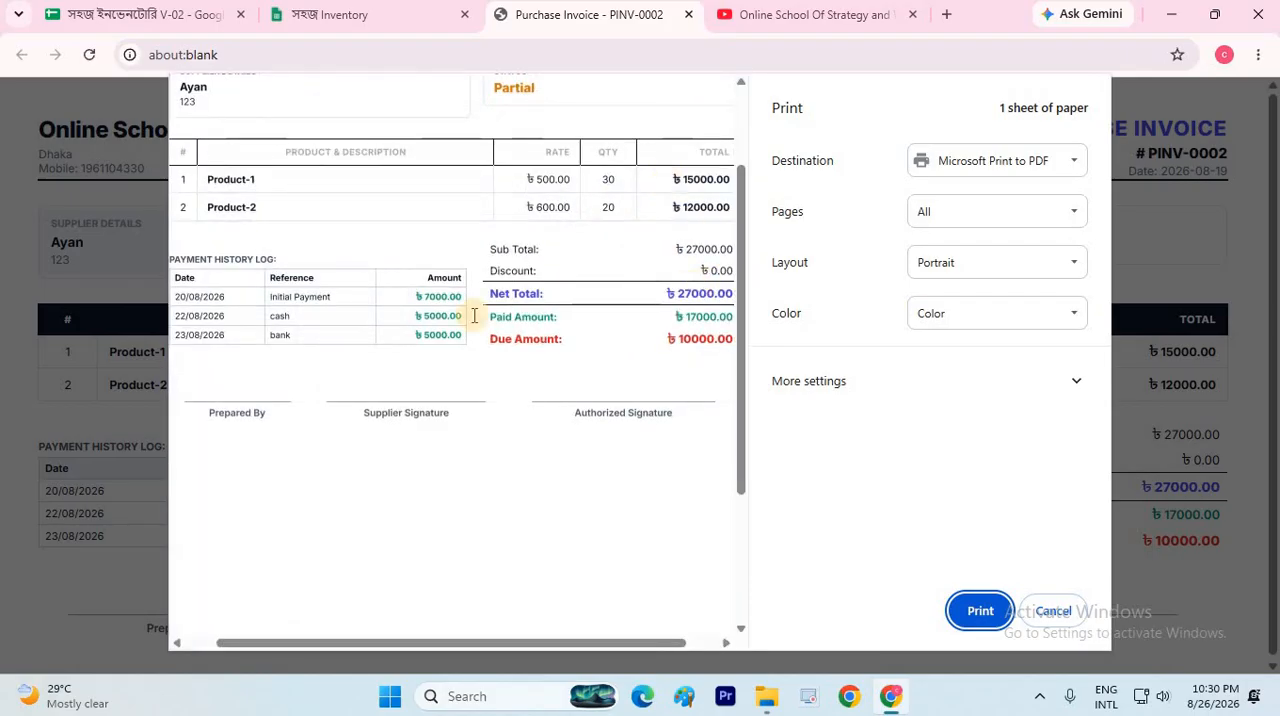
scroll(346, 302, down, 3)
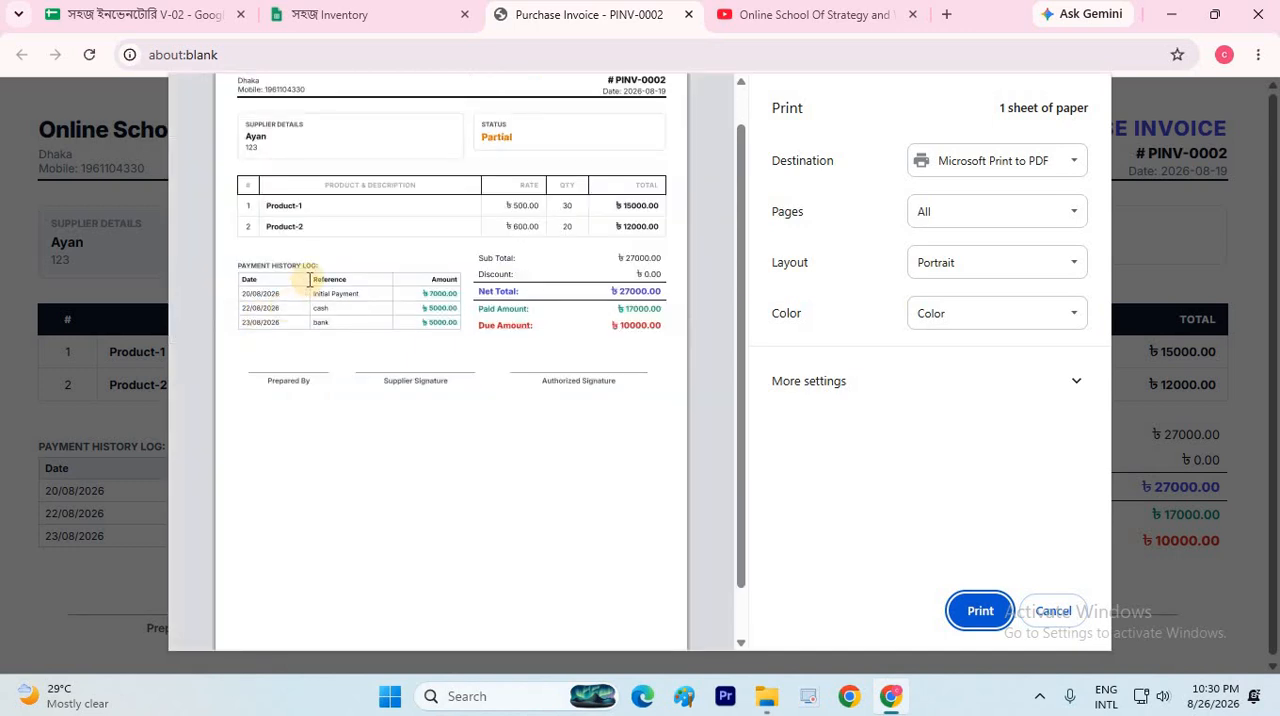
scroll(351, 290, up, 2)
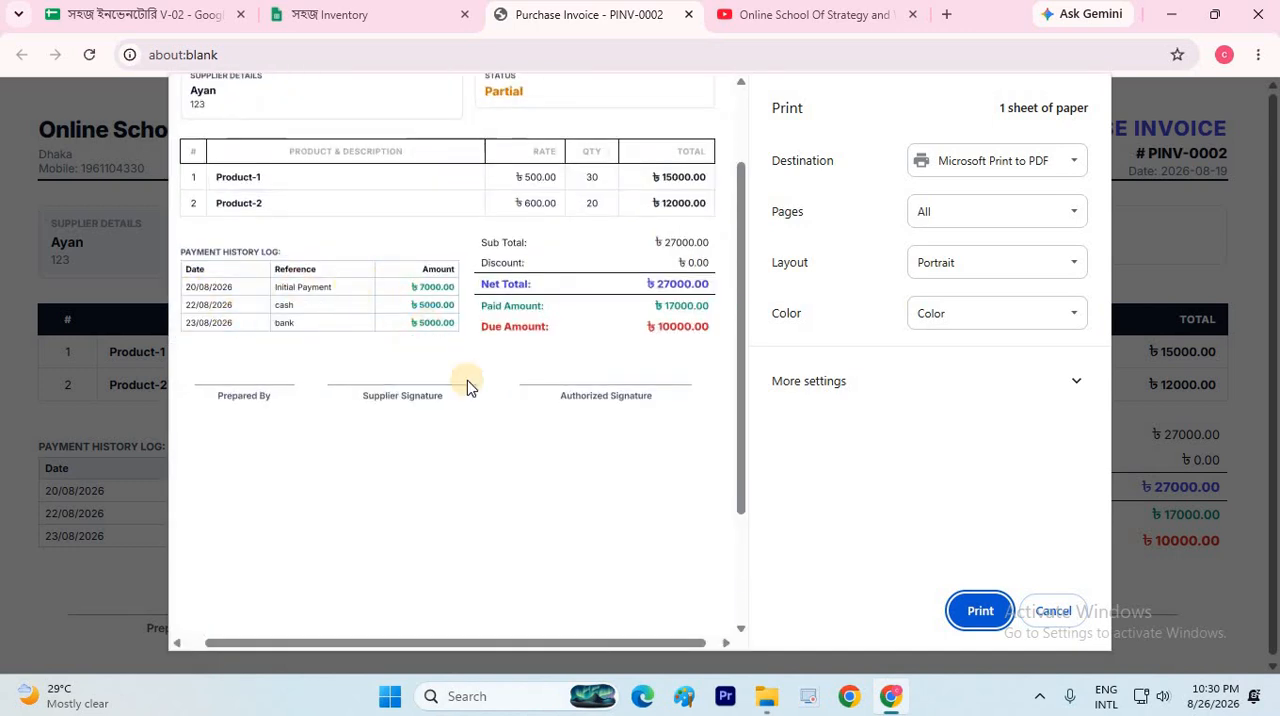
scroll(470, 388, down, 2)
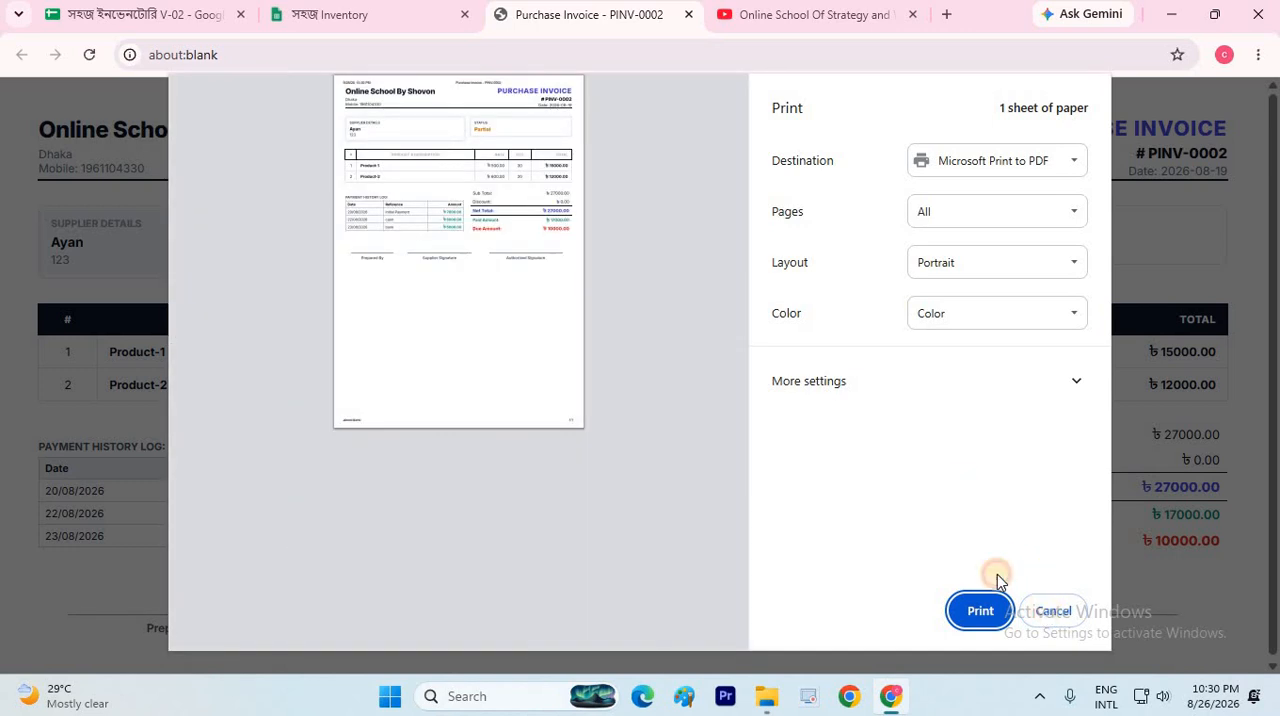
click(1045, 608)
click(688, 15)
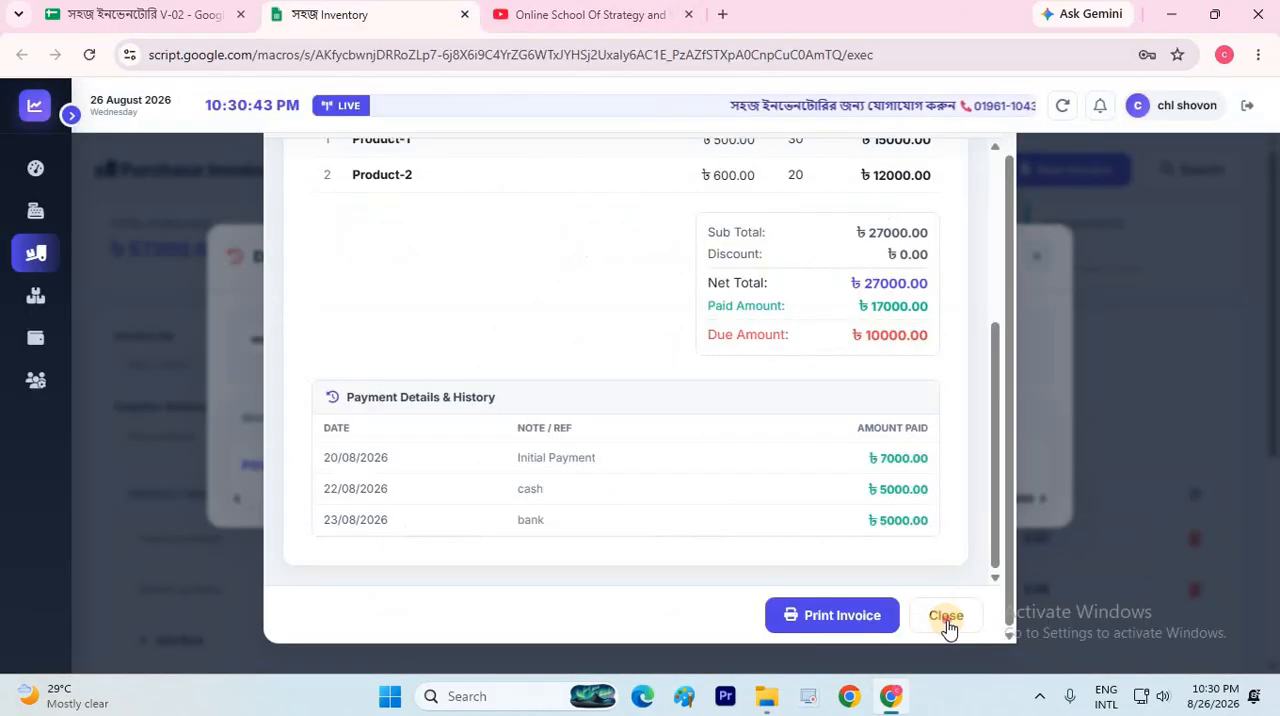
click(948, 622)
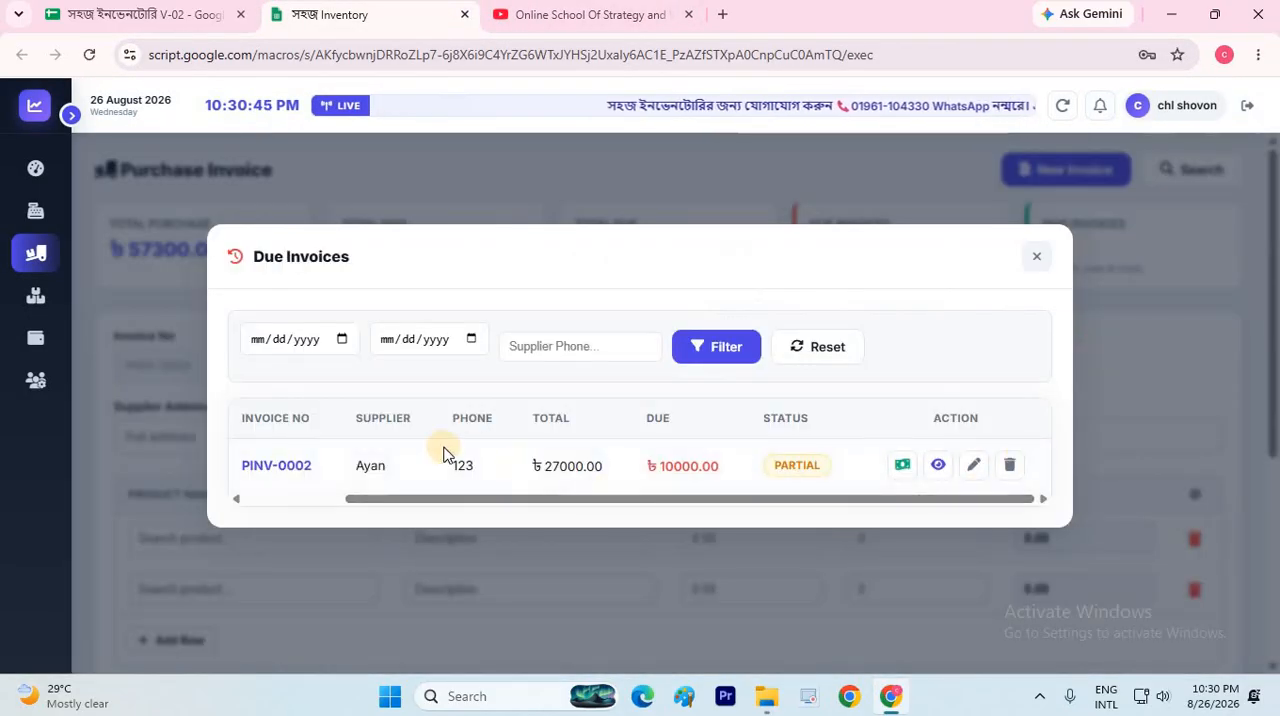
click(257, 496)
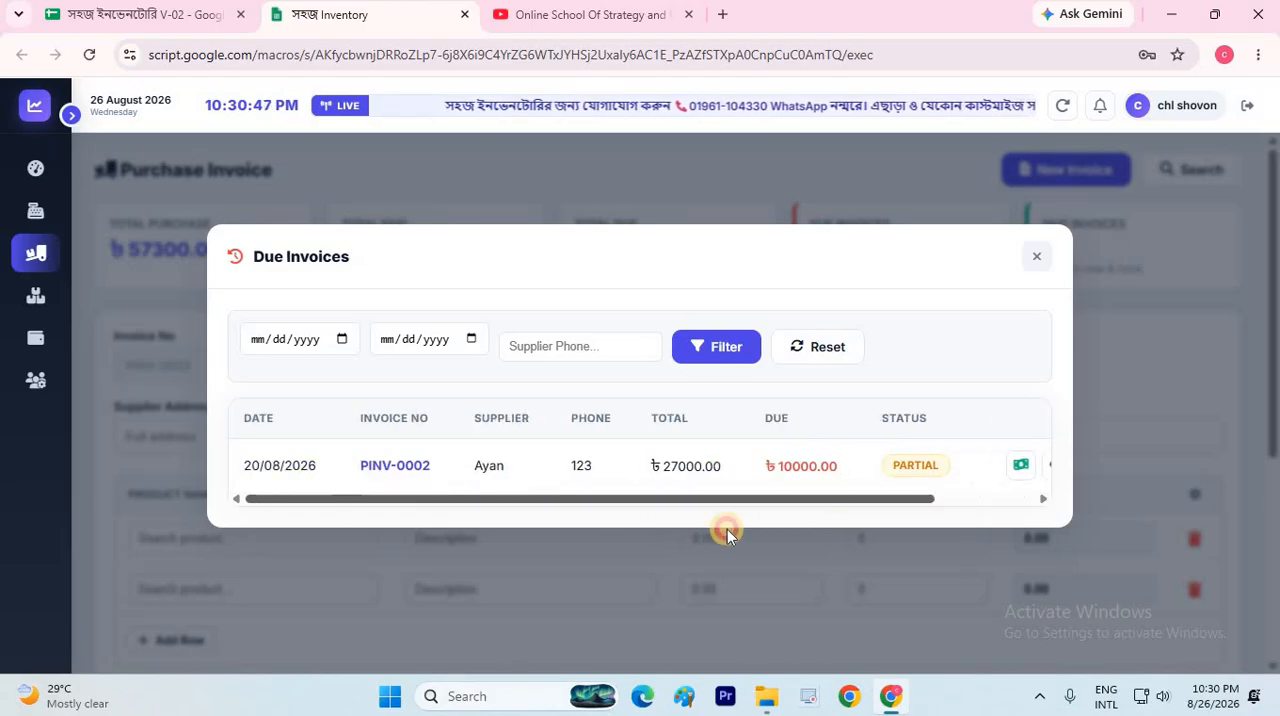
scroll(727, 495, right, 5)
click(975, 466)
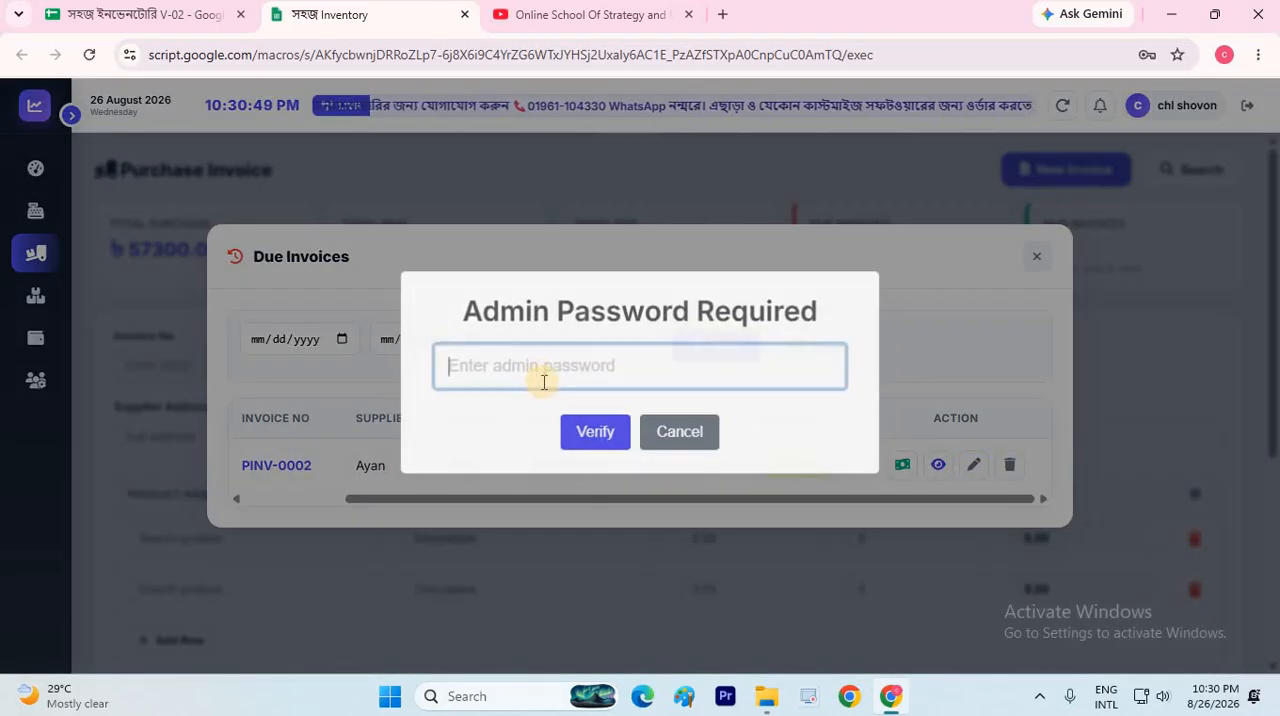
click(697, 440)
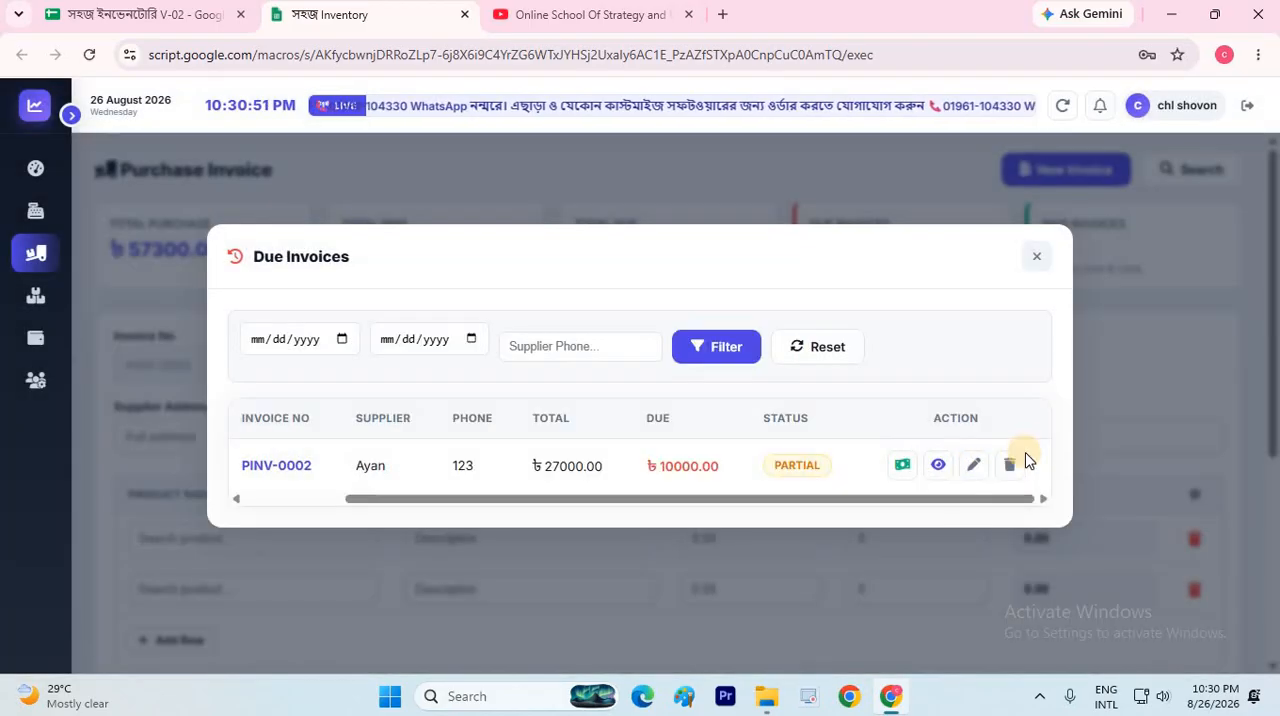
Open the due invoice for editing by verifying with the saved admin password, and decline saving the password in the browser
click(974, 466)
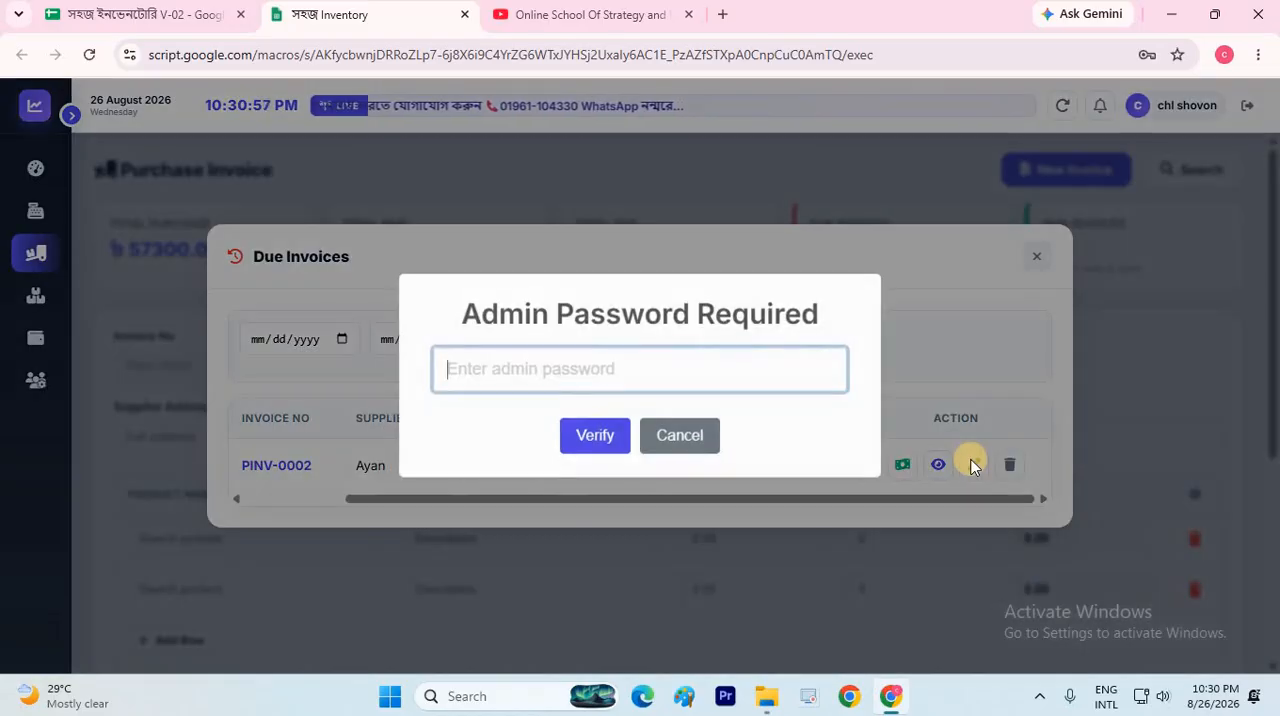
click(531, 361)
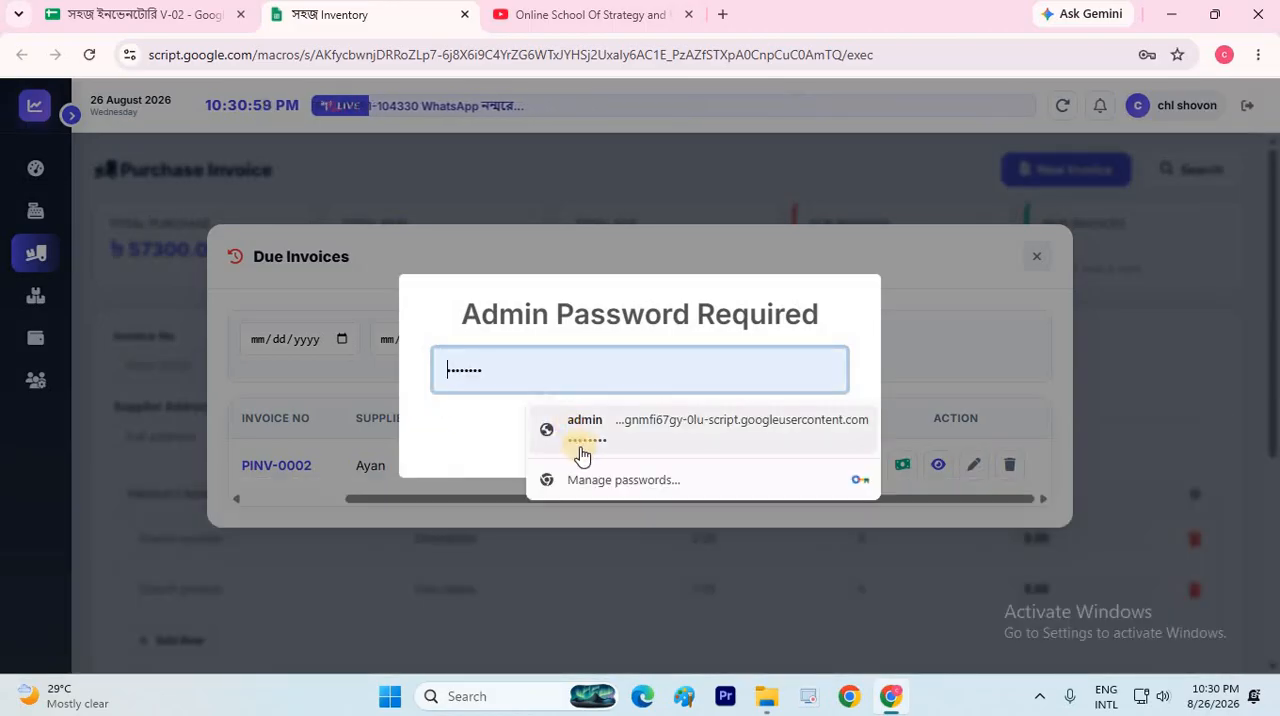
click(580, 440)
key(Return)
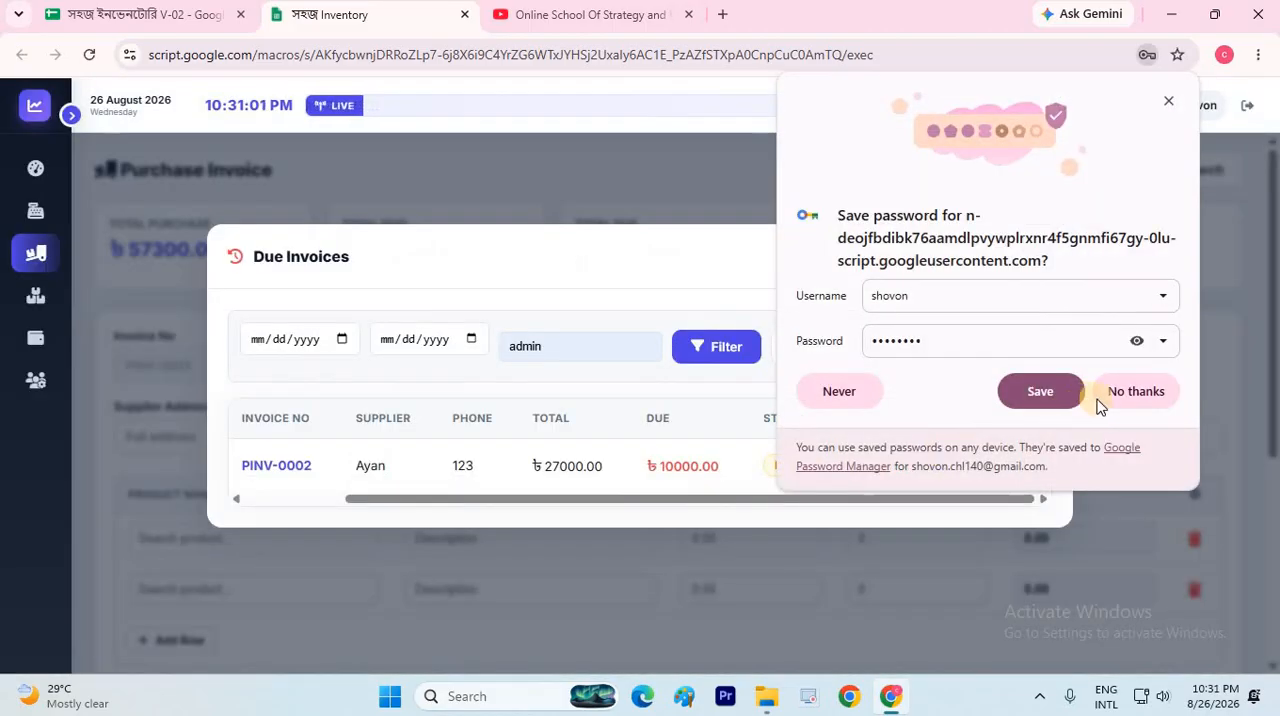
click(1120, 403)
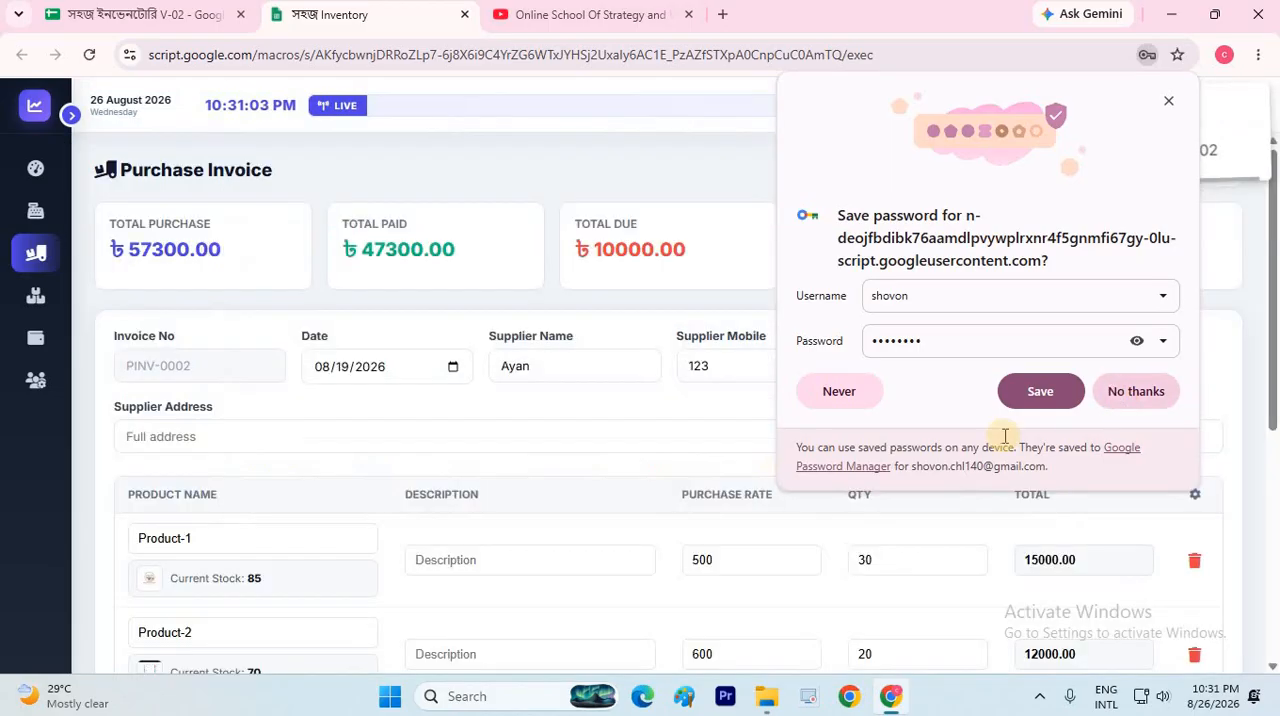
Review the purchase invoice opened for editing, from its supplier fields and product rows to its totals
scroll(259, 406, down, 2)
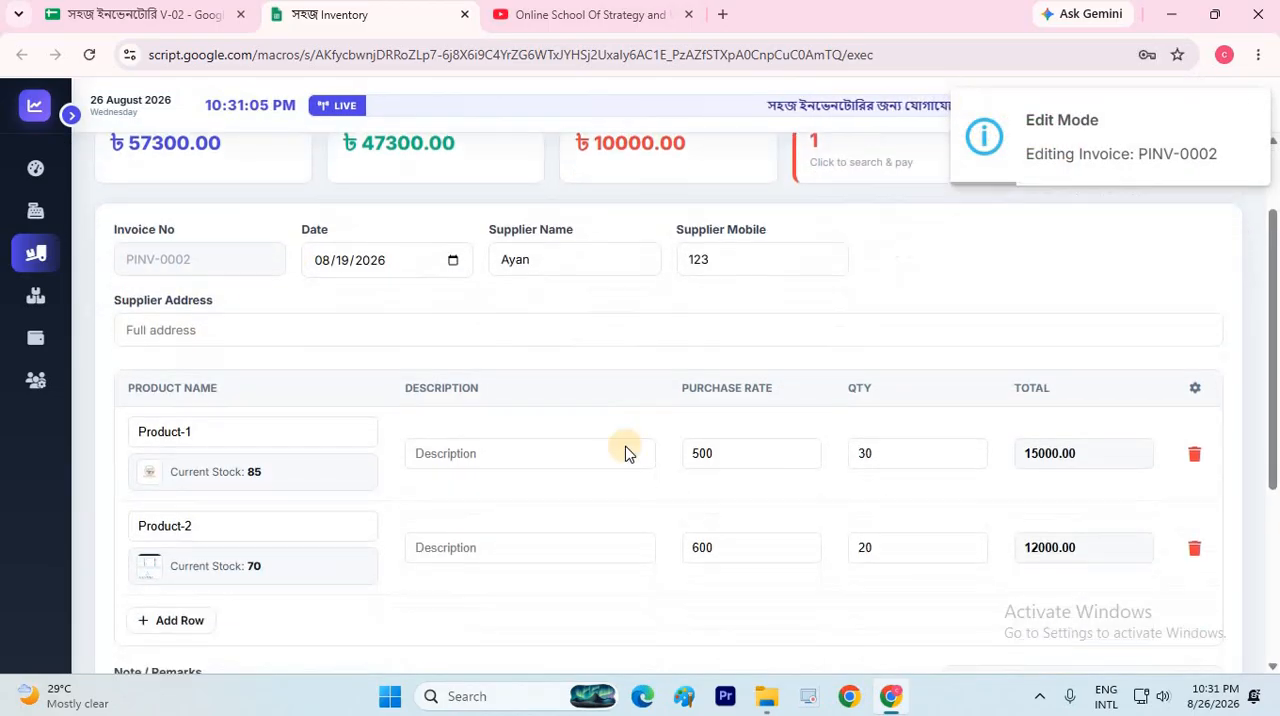
scroll(603, 323, down, 3)
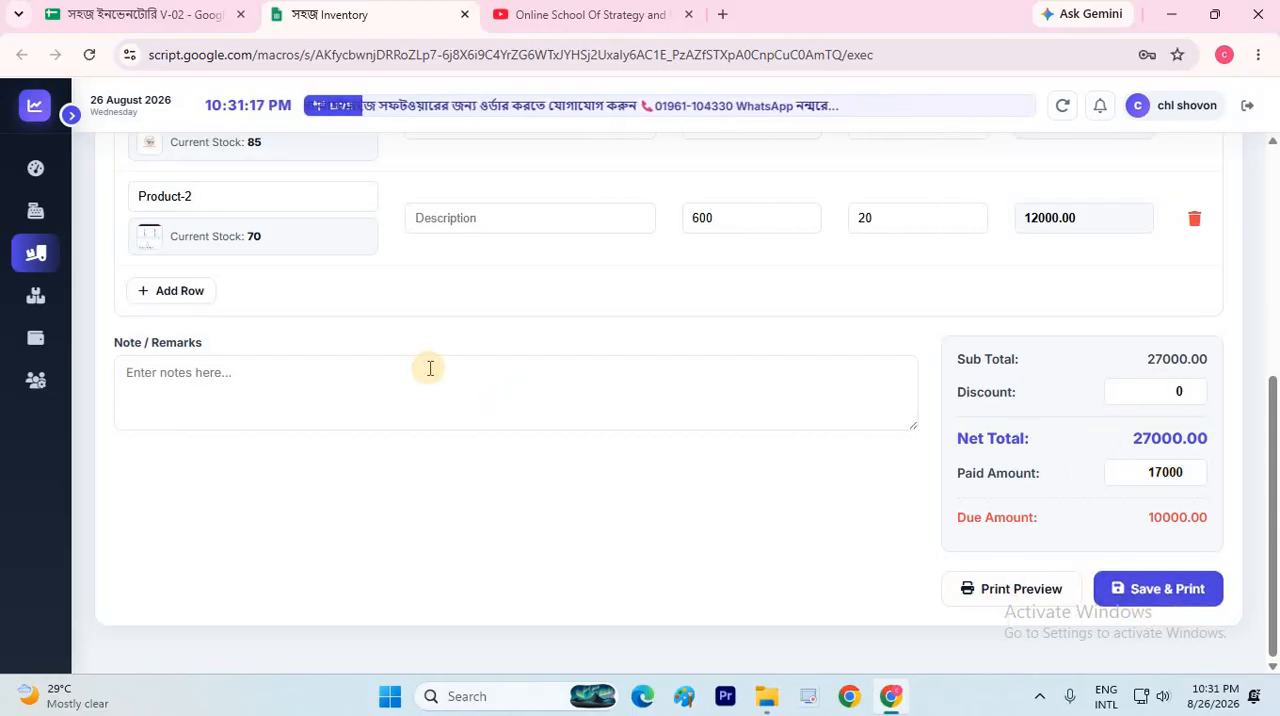
scroll(429, 368, up, 5)
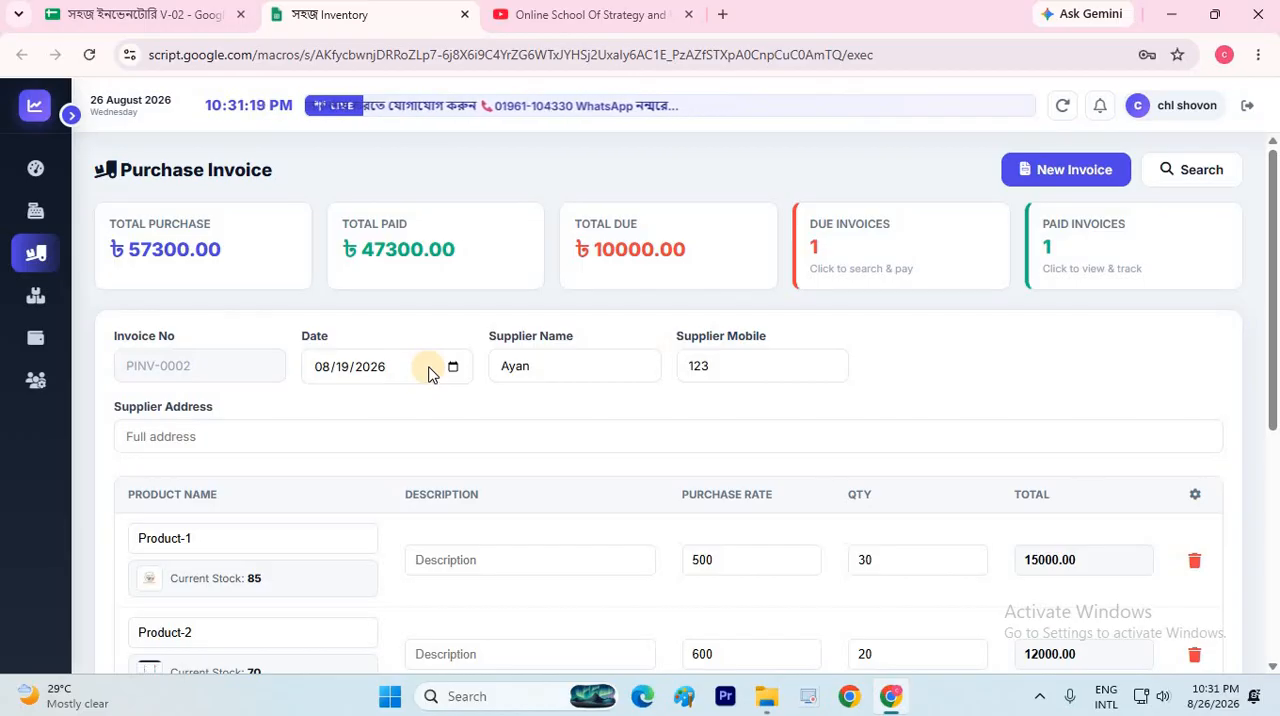
Try to delete the partially paid purchase invoice, cancel the admin password request and close the invoice search
click(1078, 277)
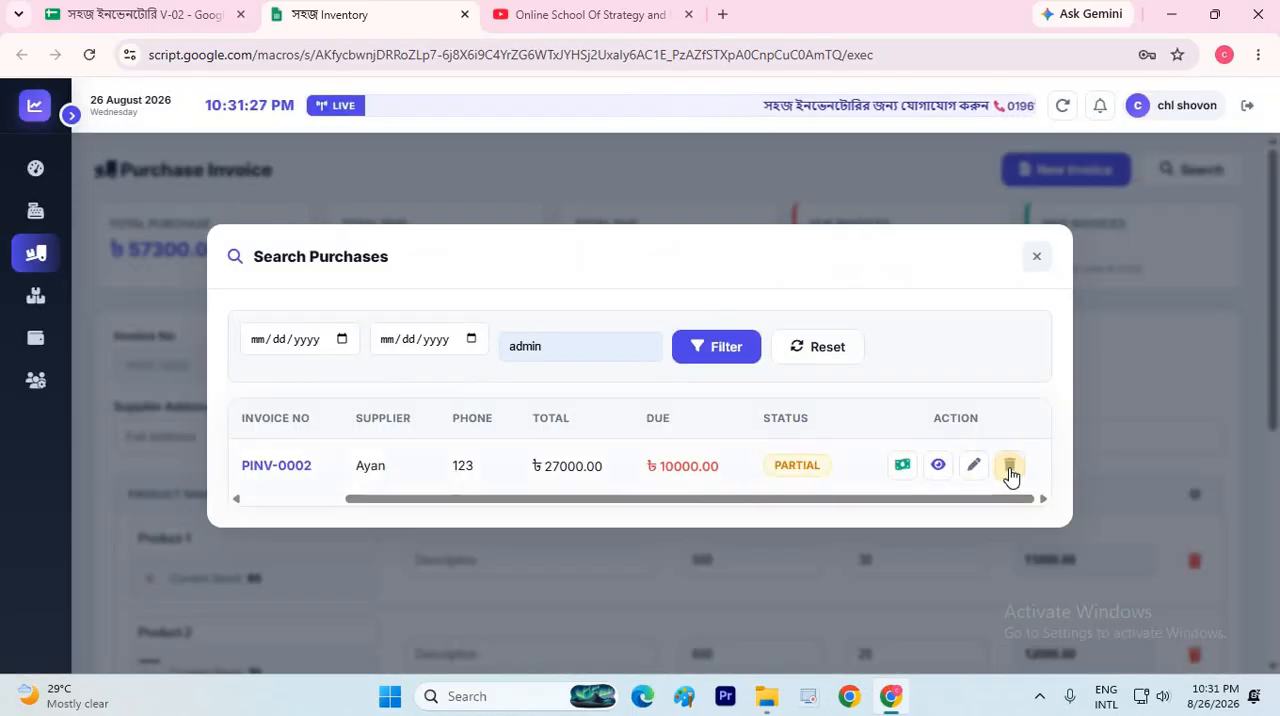
click(1009, 465)
click(578, 497)
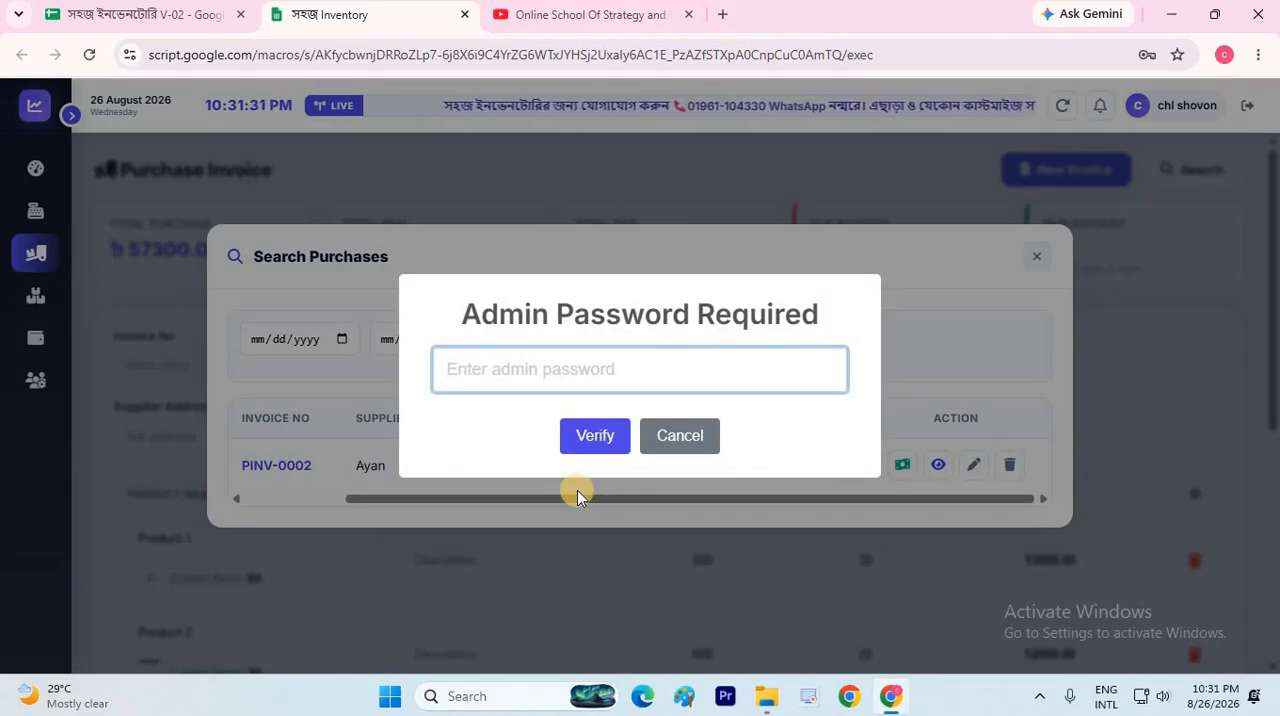
click(675, 438)
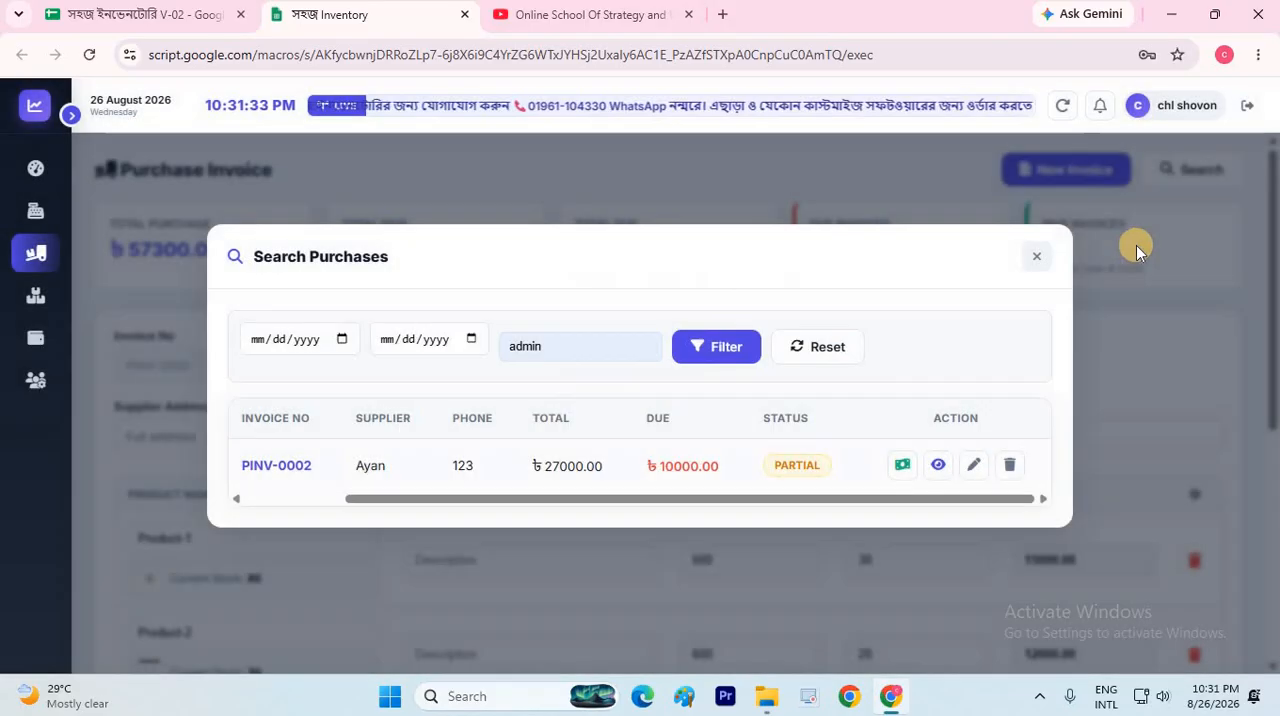
click(1040, 258)
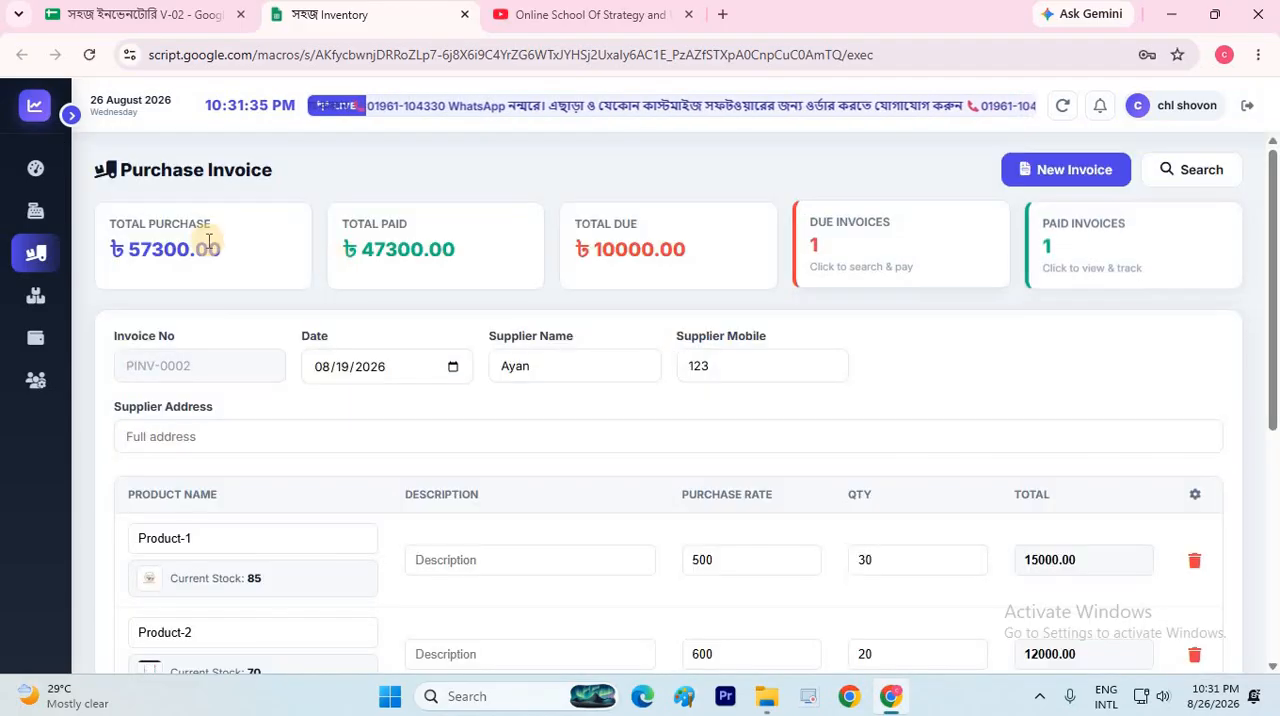
Examine the paid invoices list and the paid invoice's details and payment history, closing both views
click(1108, 238)
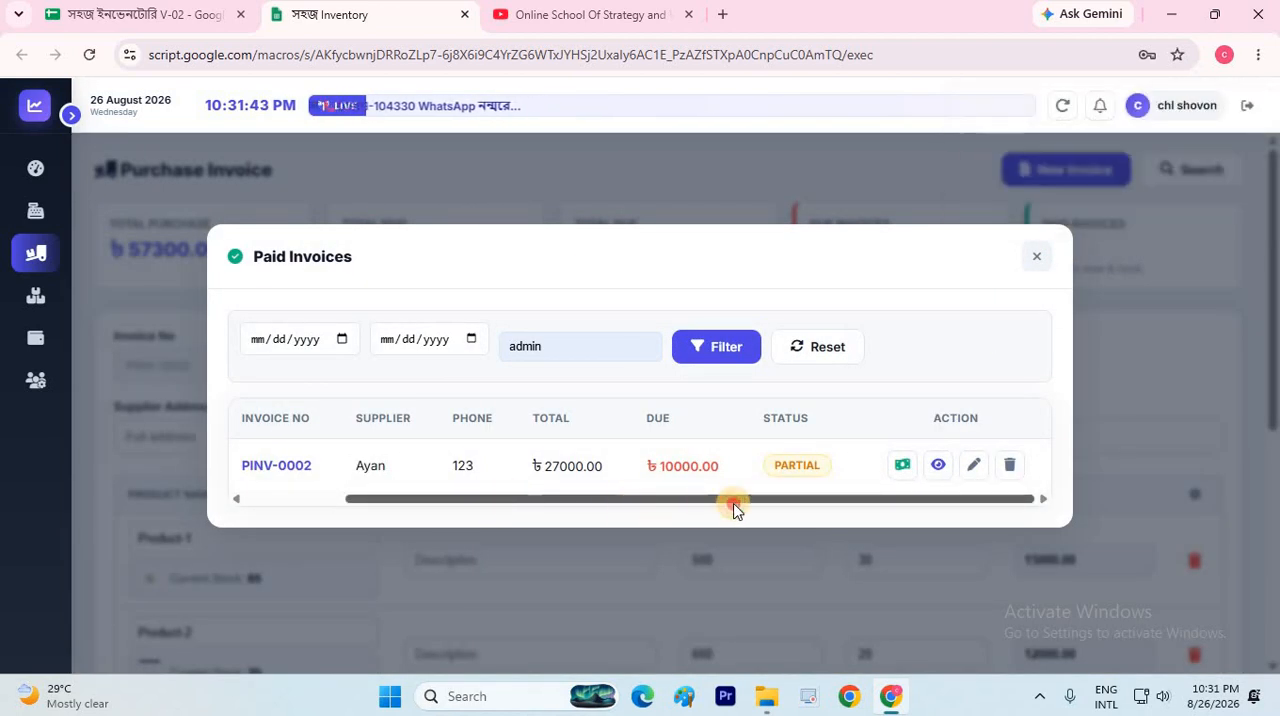
drag(370, 509, 774, 491)
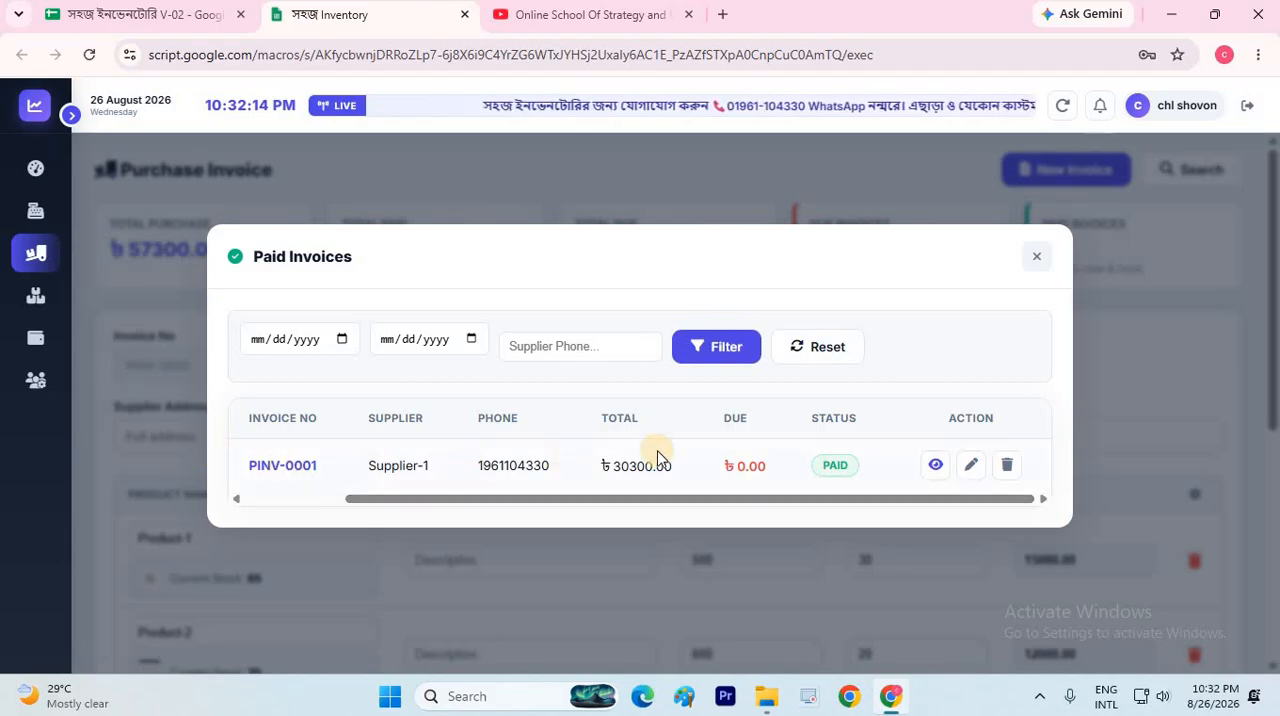
click(945, 465)
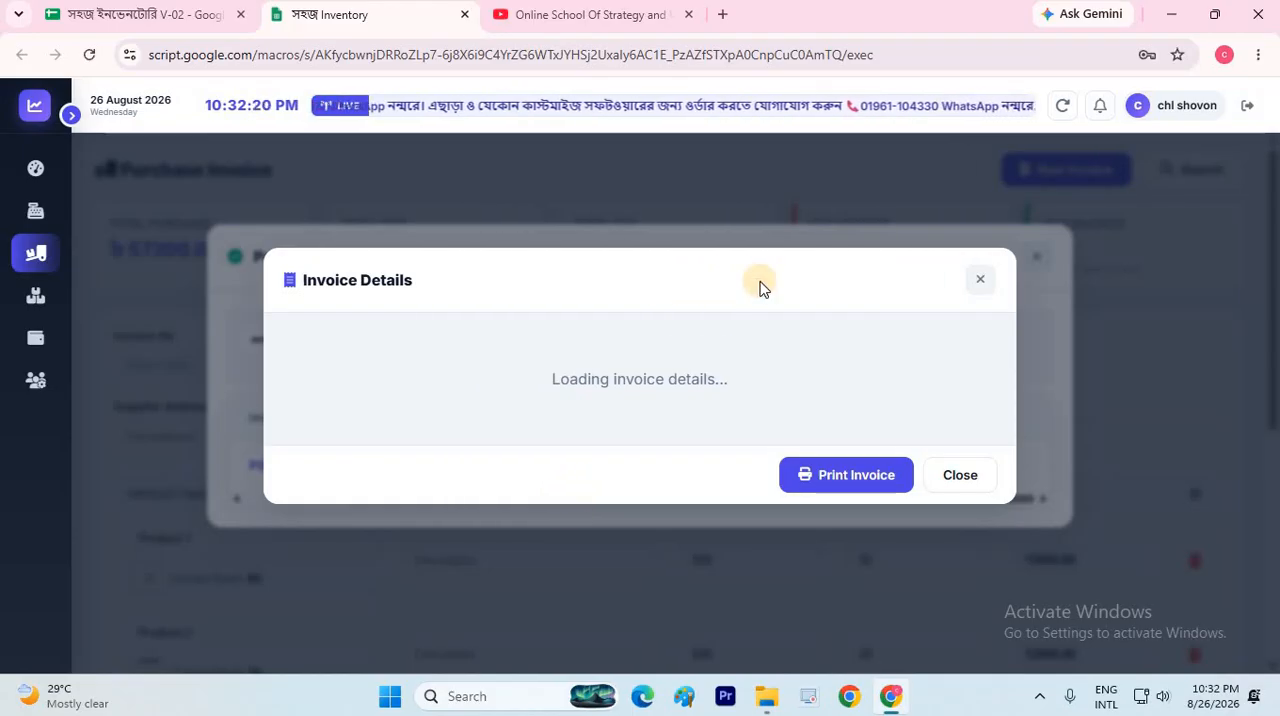
scroll(774, 451, down, 3)
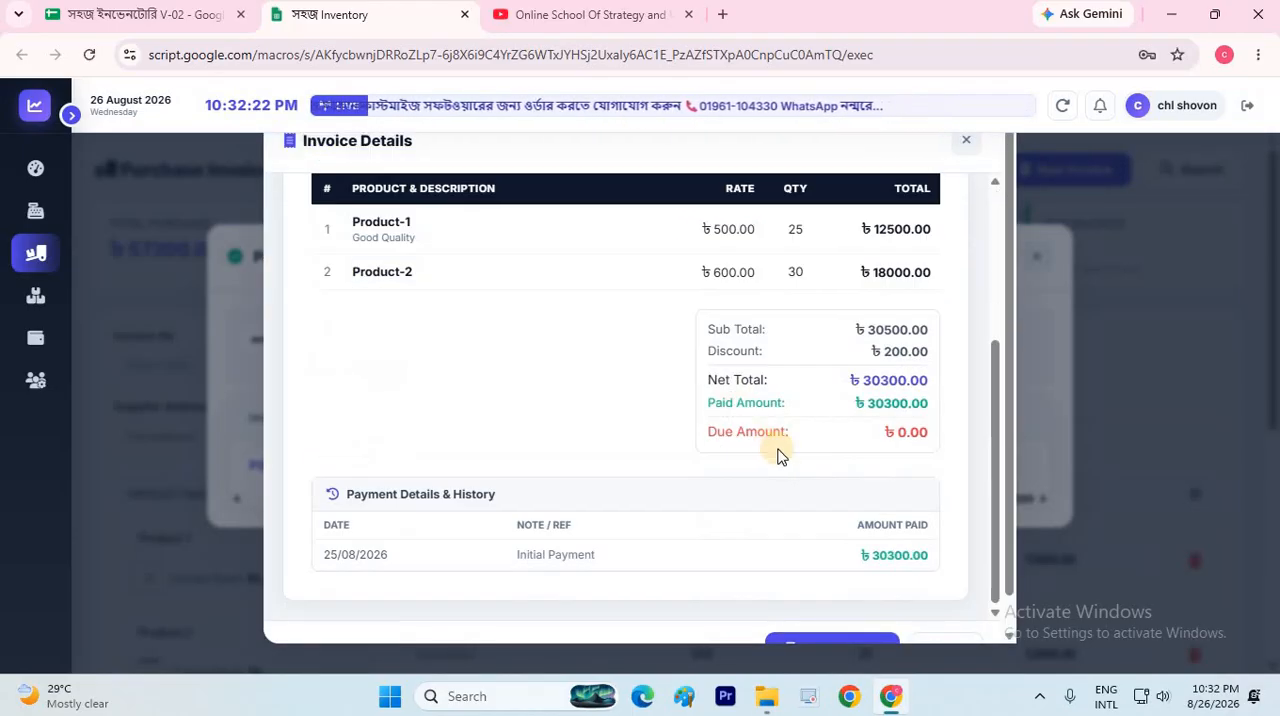
scroll(994, 451, up, 3)
scroll(979, 505, down, 3)
scroll(979, 505, down, 1)
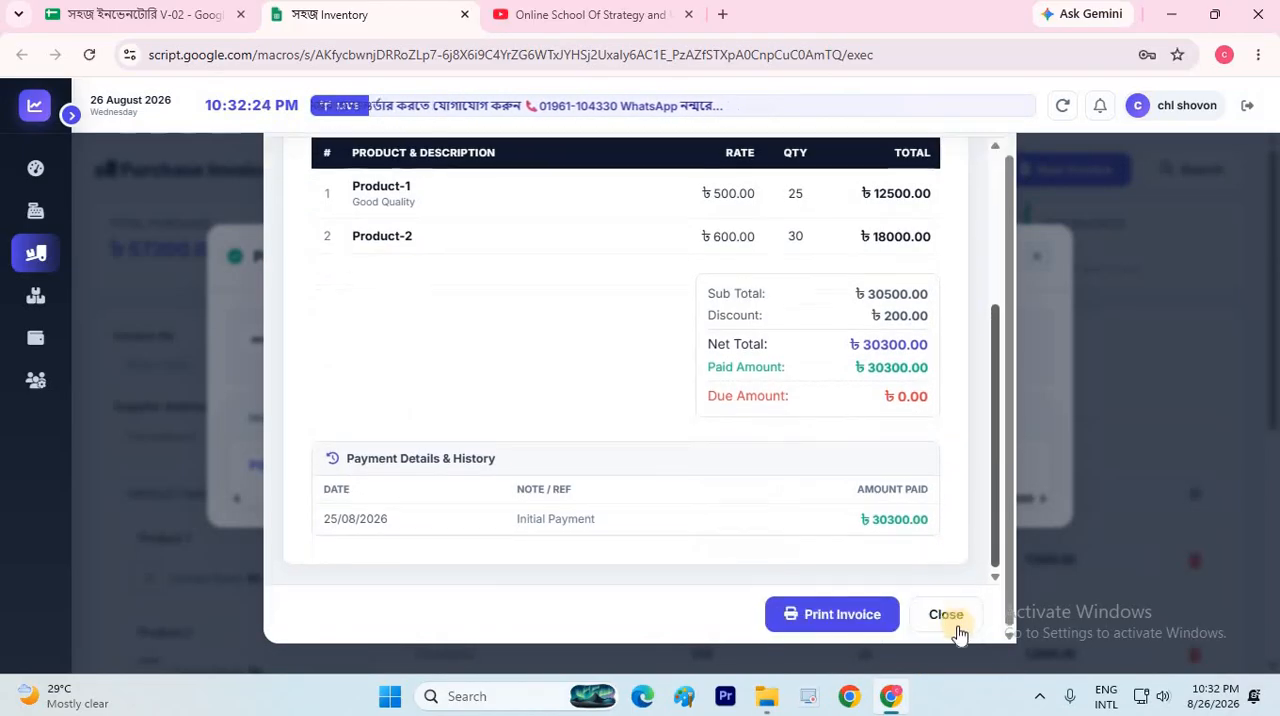
click(946, 614)
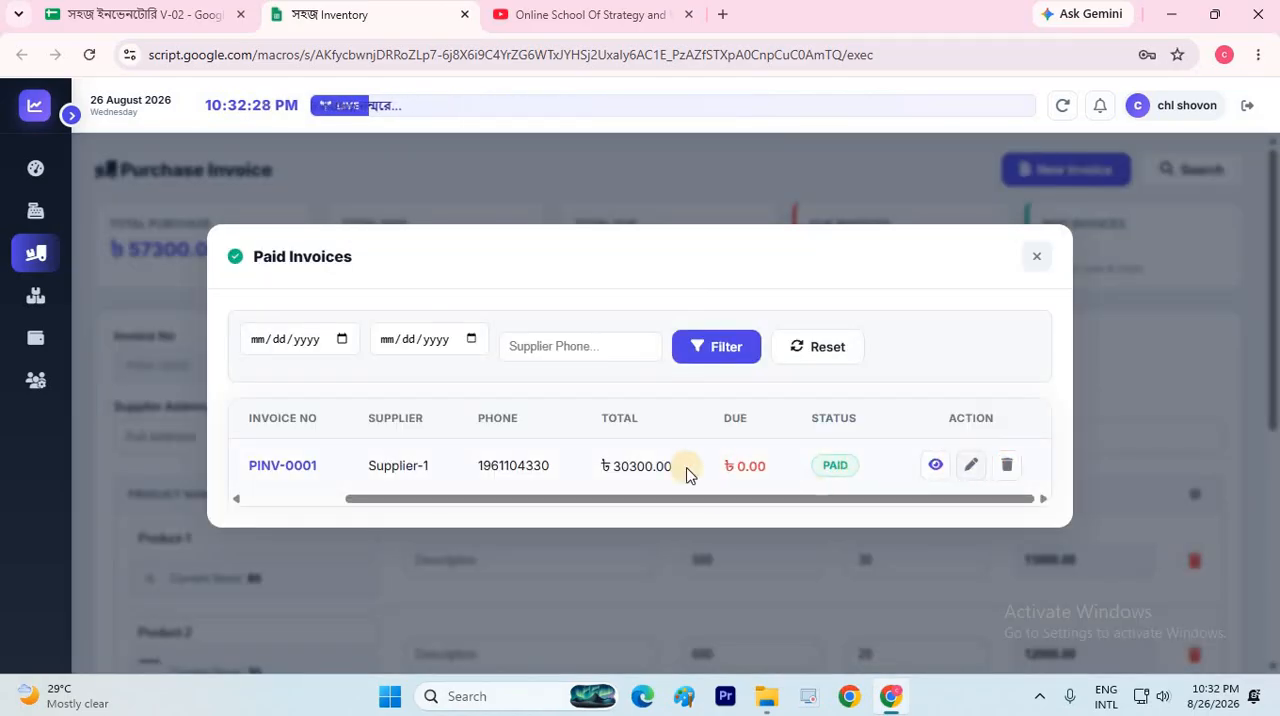
click(1039, 260)
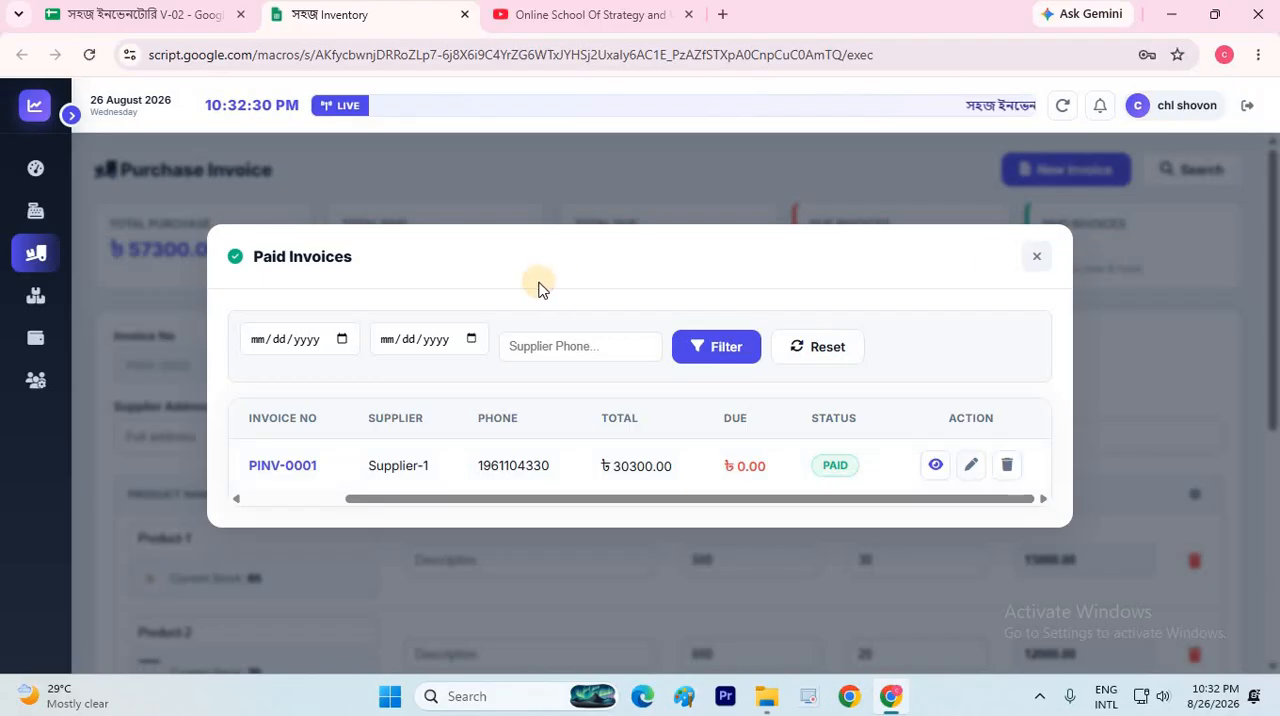
Go to stock management and examine the current stock, status and available actions of both products
click(73, 113)
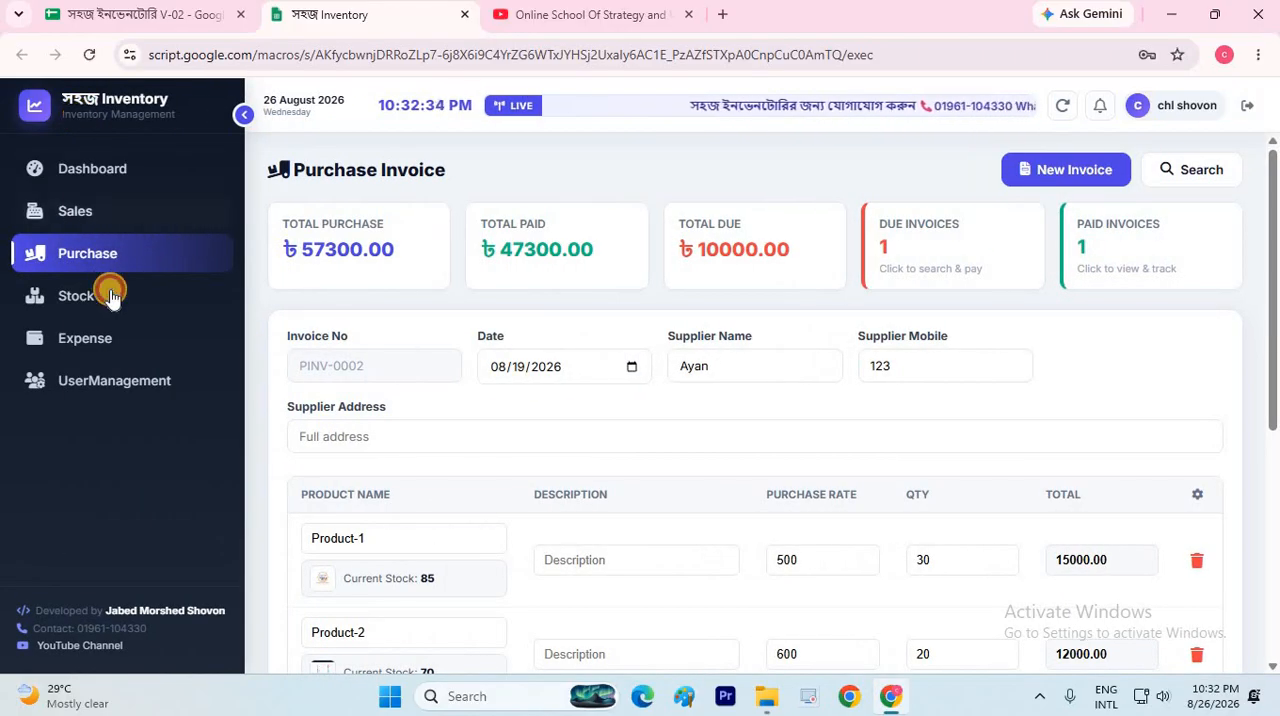
click(110, 295)
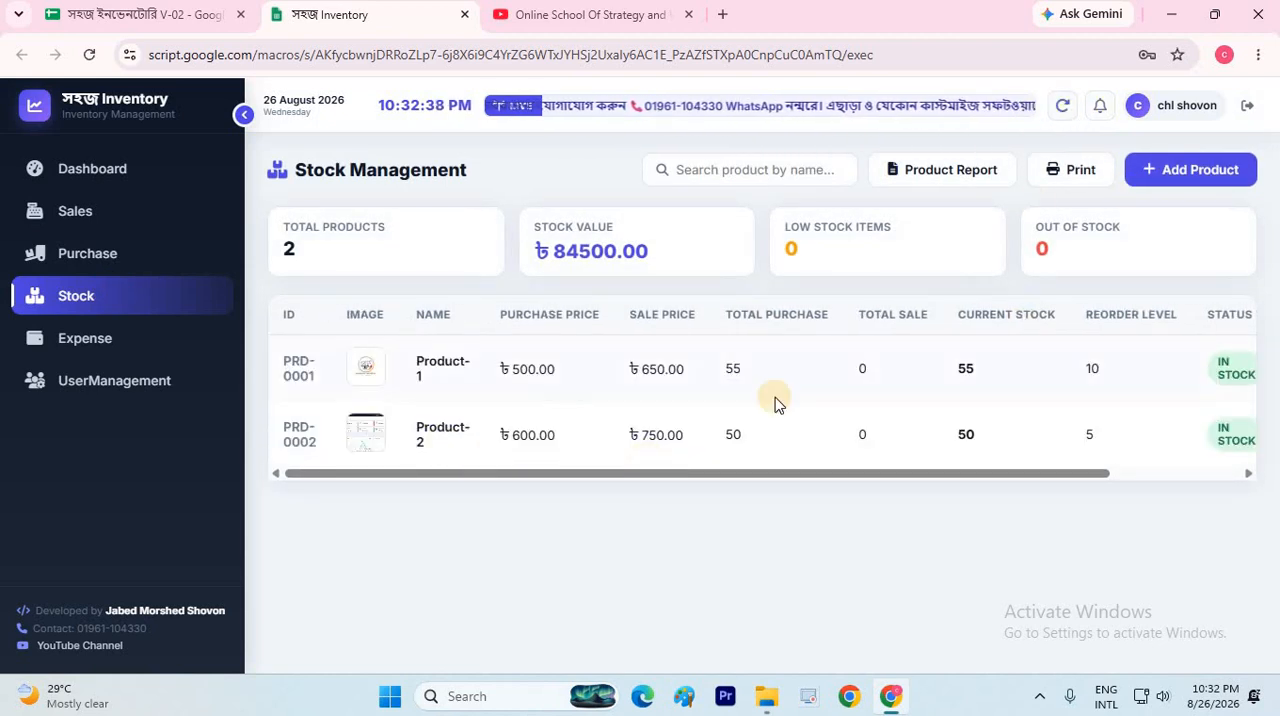
double_click(970, 369)
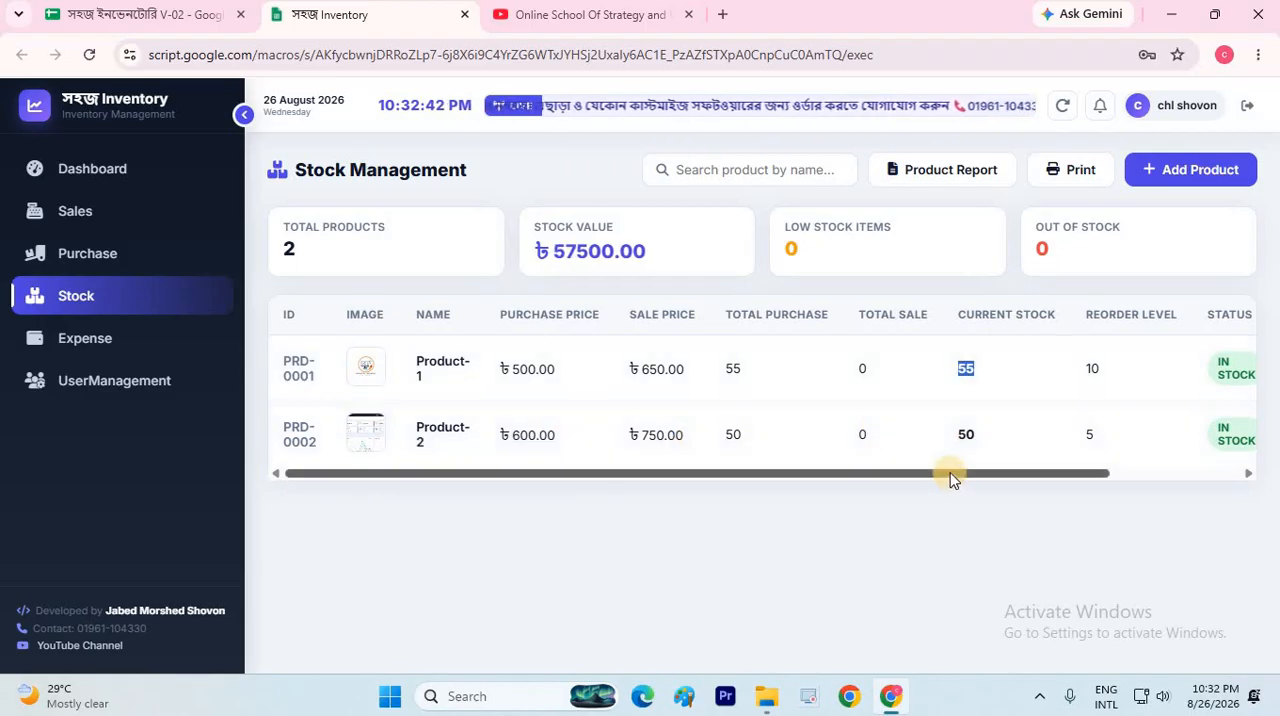
click(1117, 472)
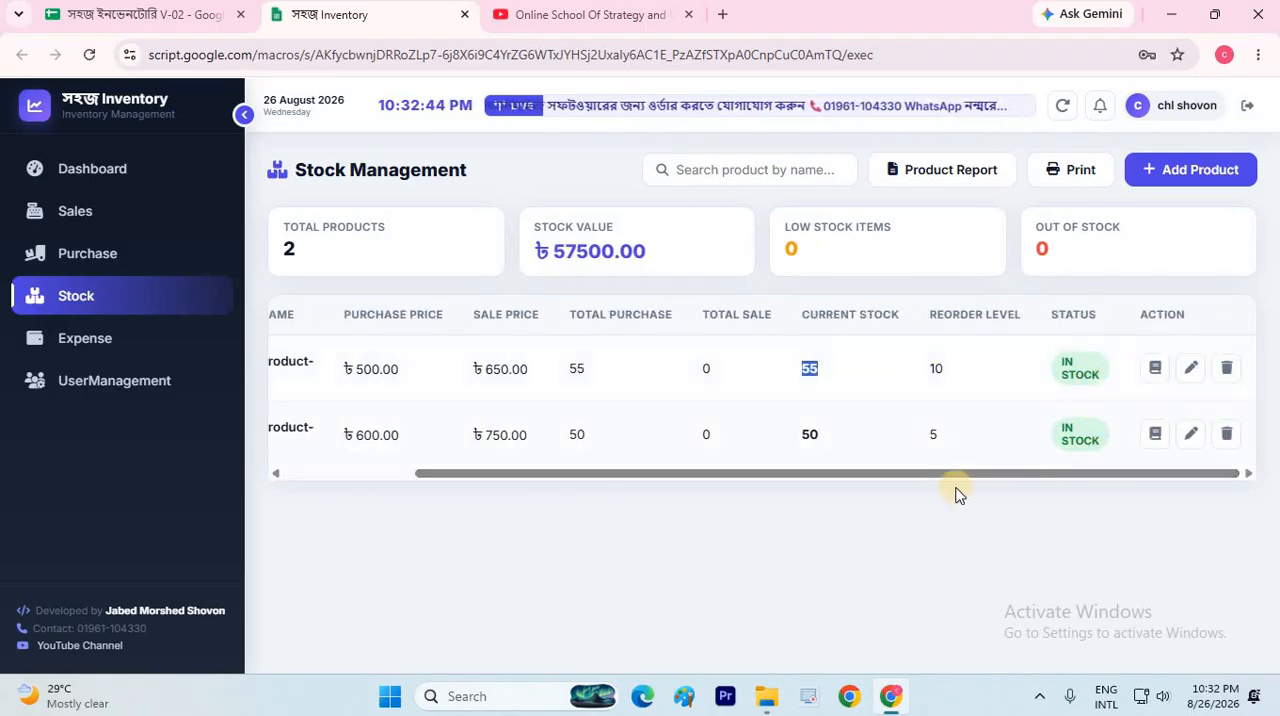
drag(952, 476, 329, 469)
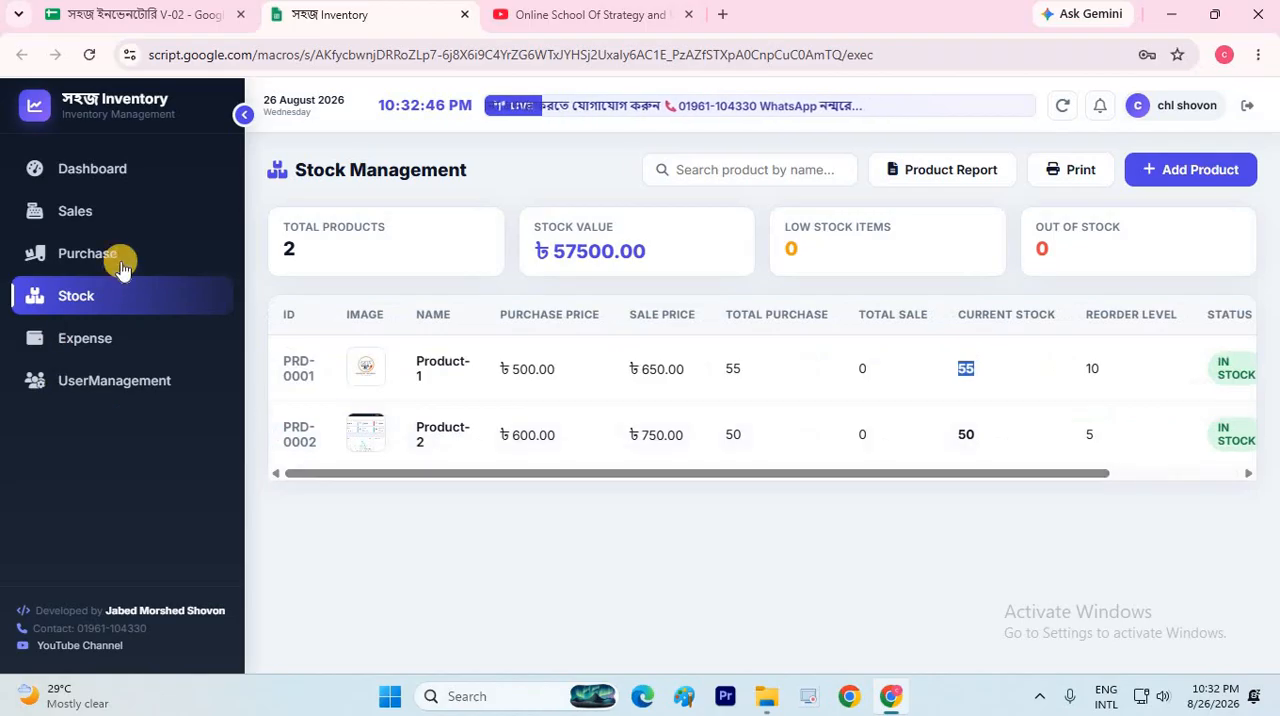
Go to the sales invoice form and fill in the customer's name, mobile number and address
click(116, 213)
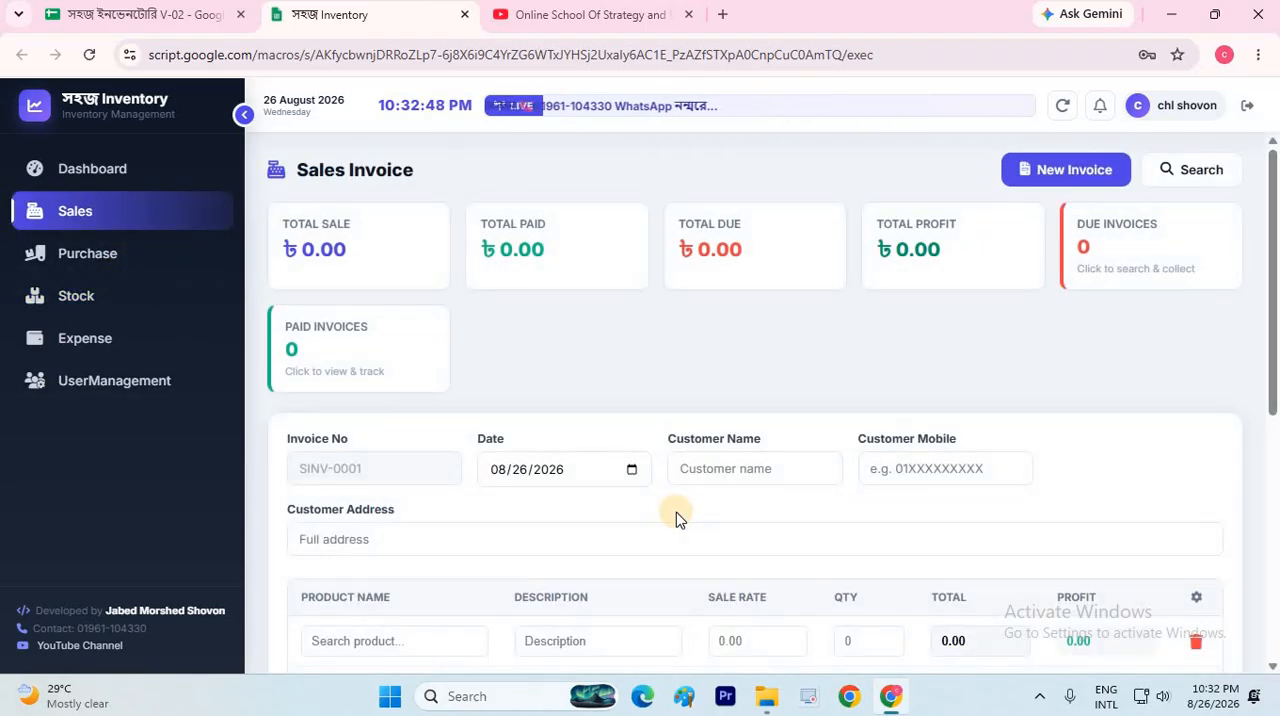
scroll(400, 286, down, 2)
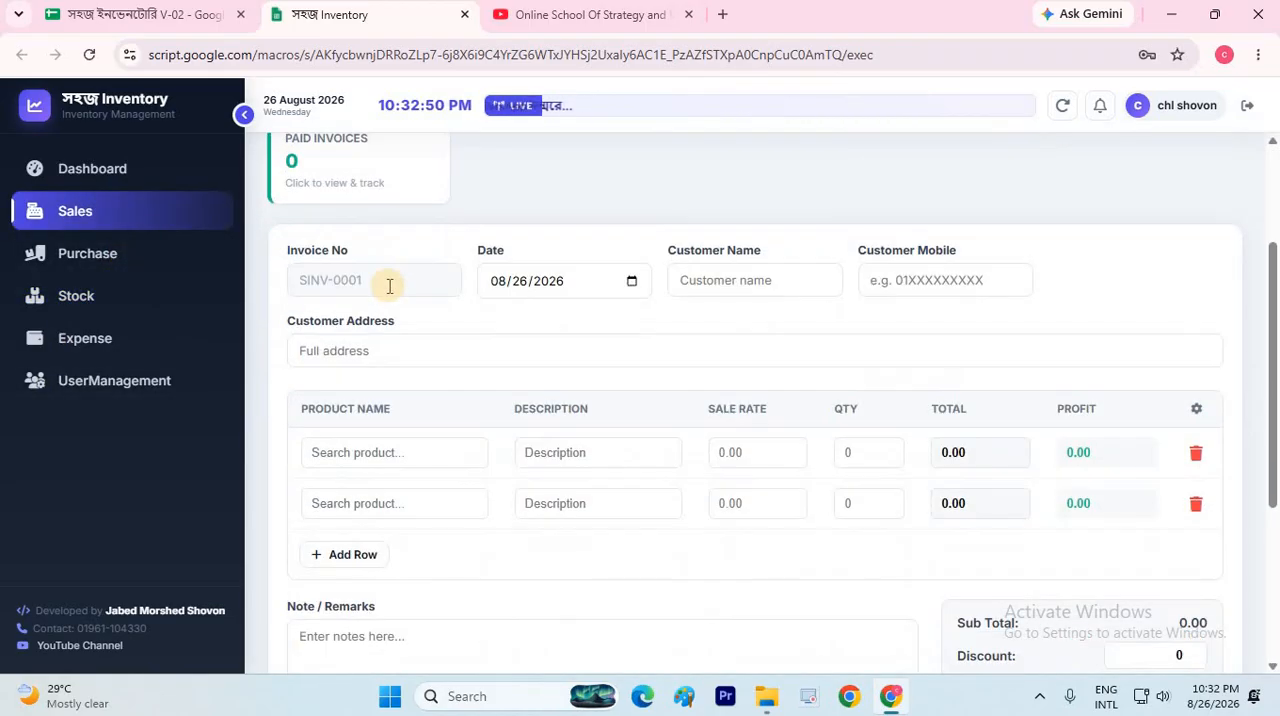
click(734, 284)
click(786, 321)
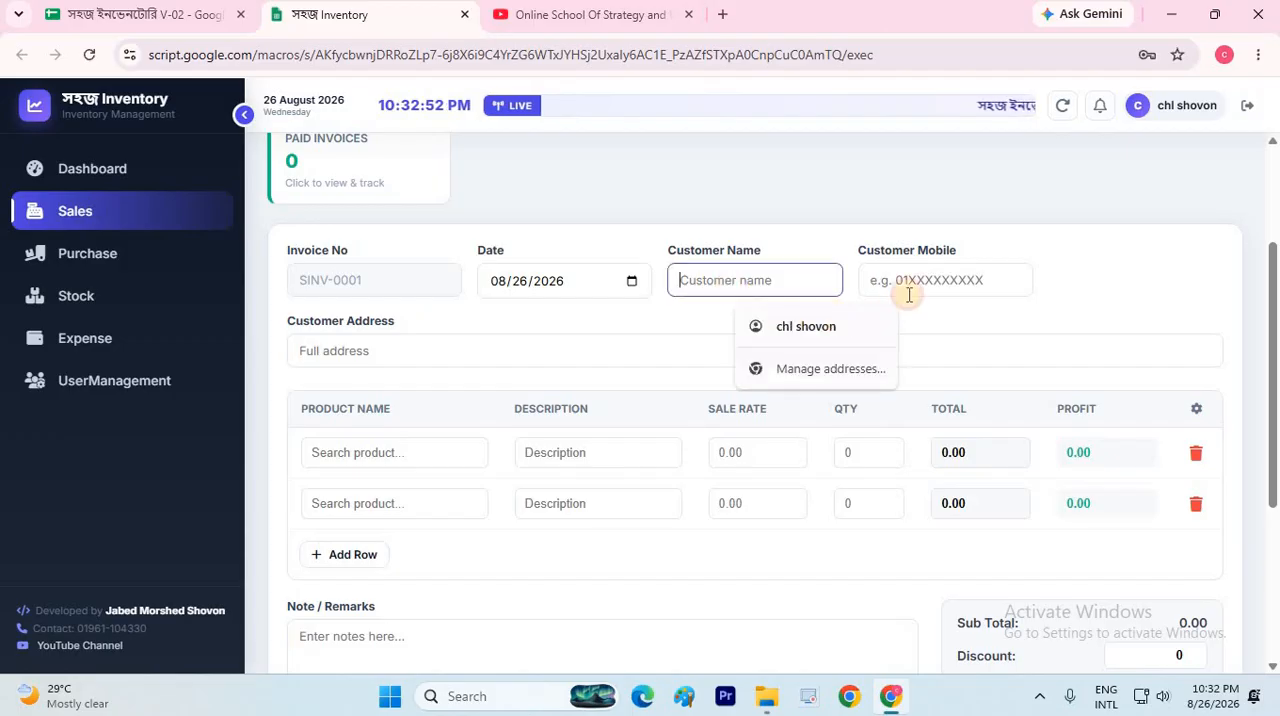
click(922, 279)
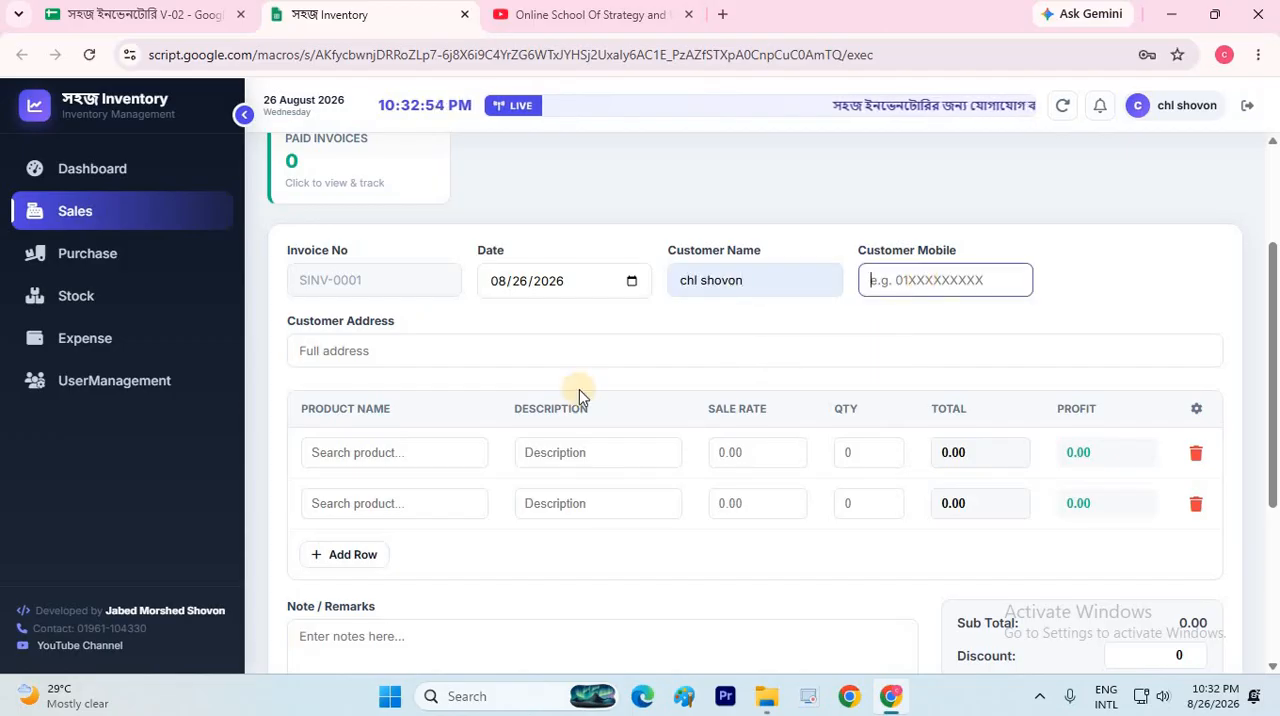
text(54357463)
click(388, 341)
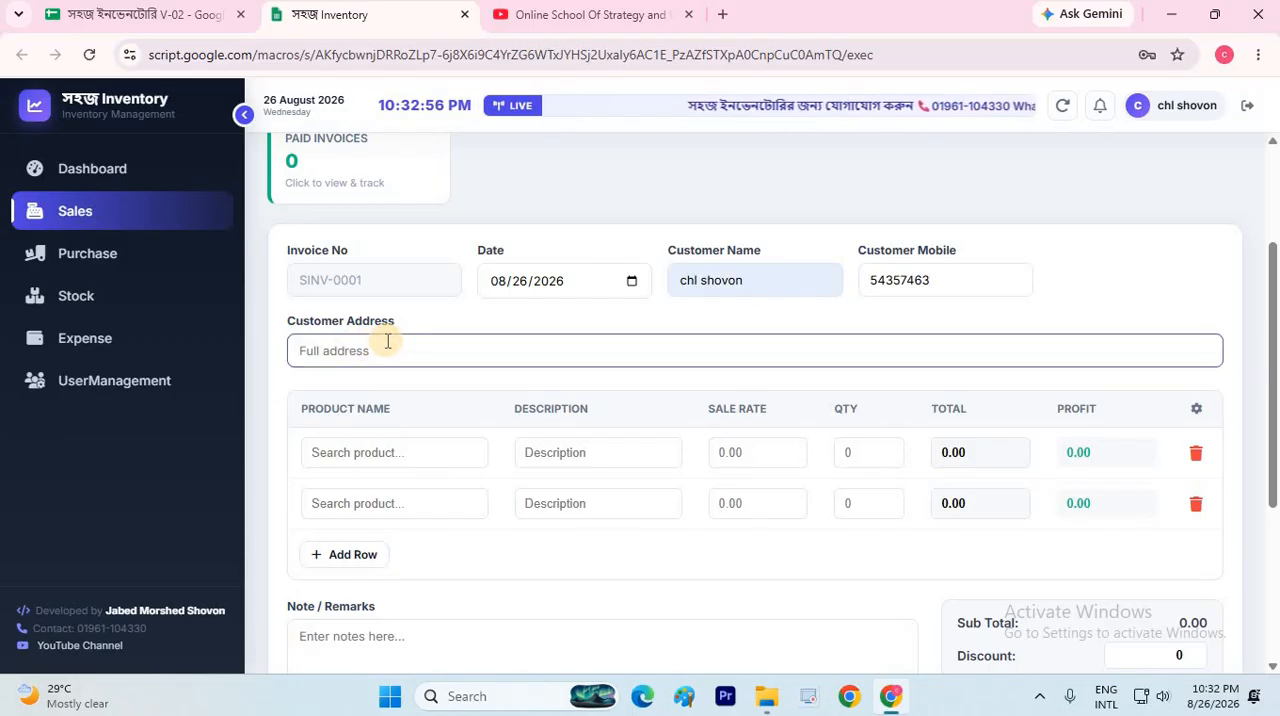
text(Dhaka)
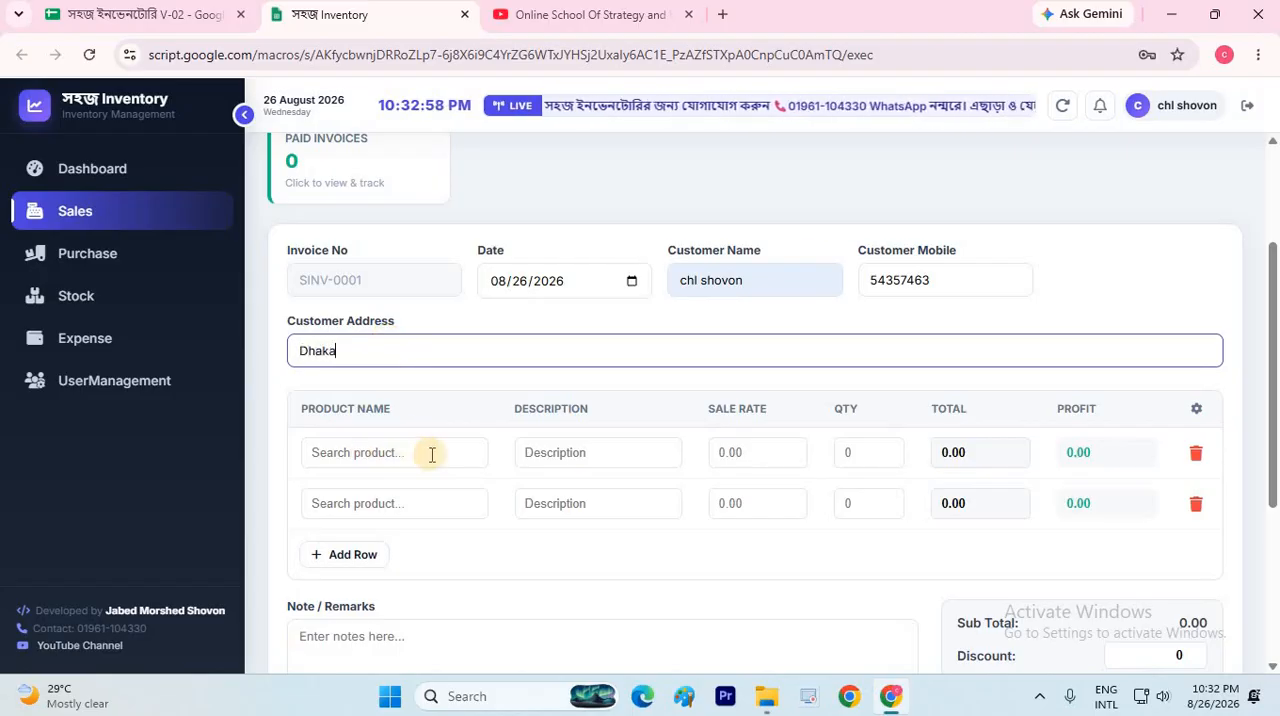
Choose Product-1 for the first sales invoice row, preview its image, and choose Product-2 for the second row
click(433, 454)
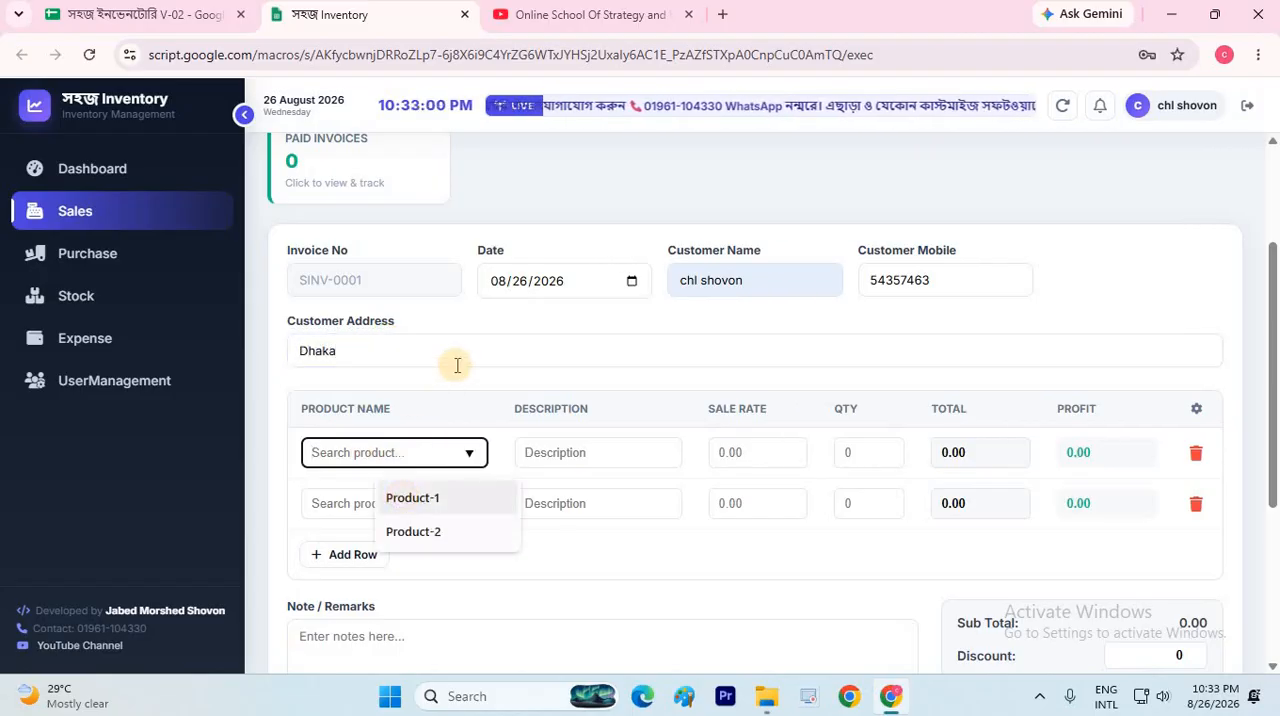
click(400, 494)
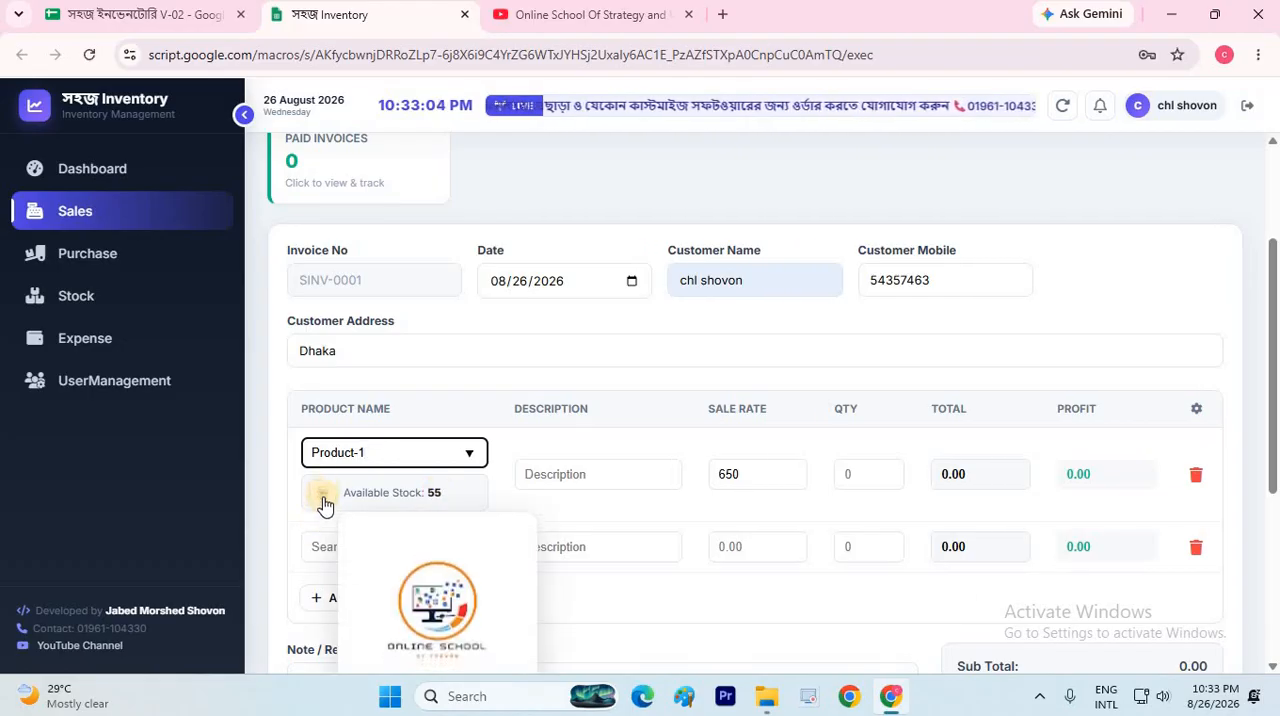
mouse_move(323, 500)
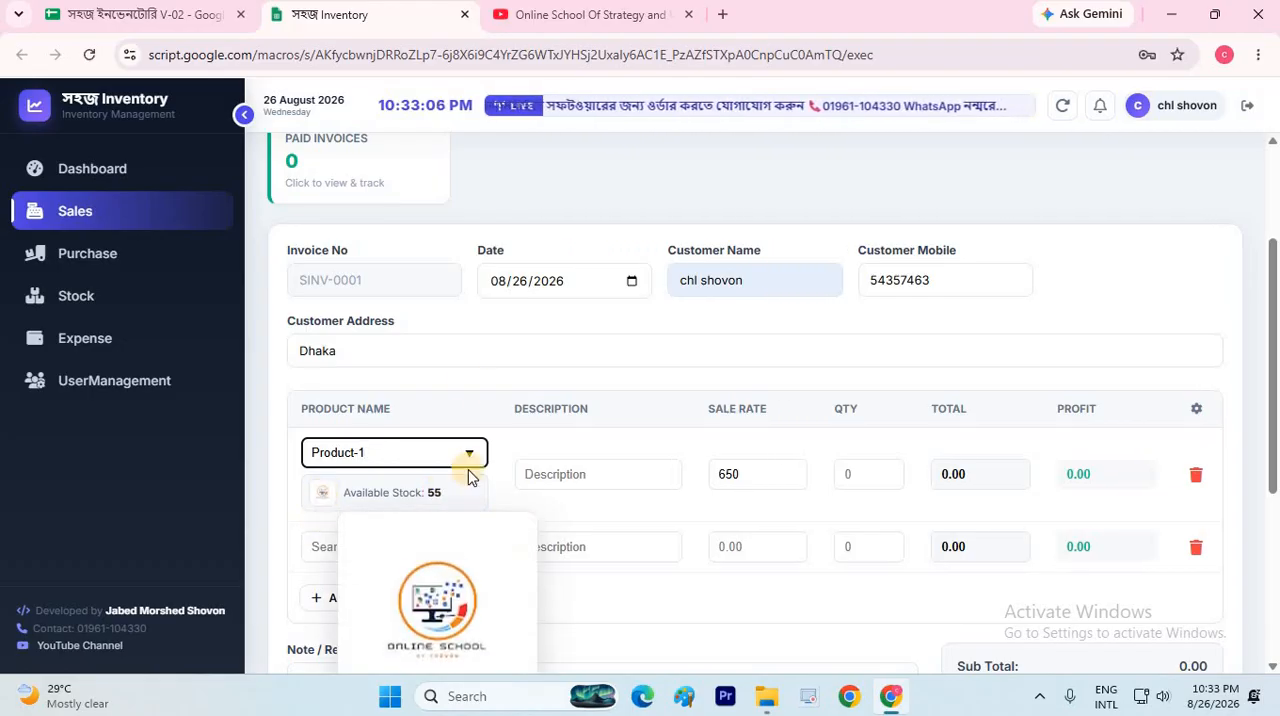
scroll(467, 366, down, 2)
click(449, 363)
click(432, 439)
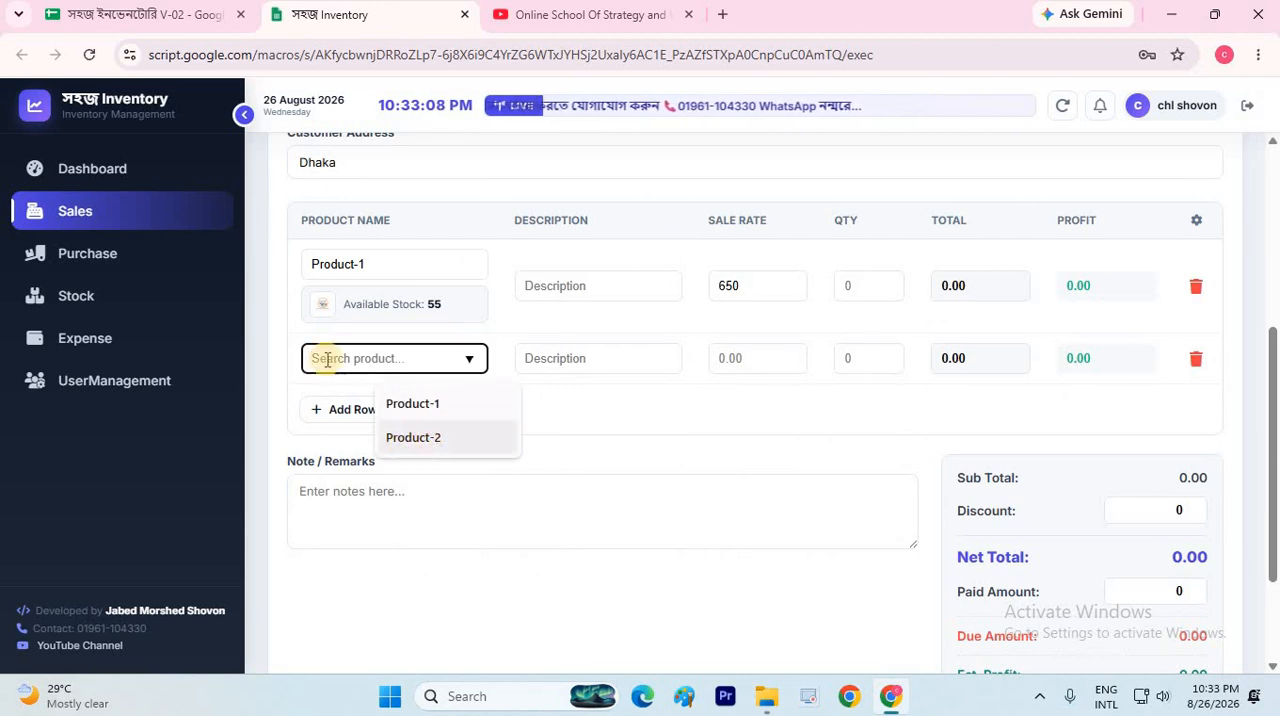
Add two empty product rows to the sales invoice and delete them again
click(352, 453)
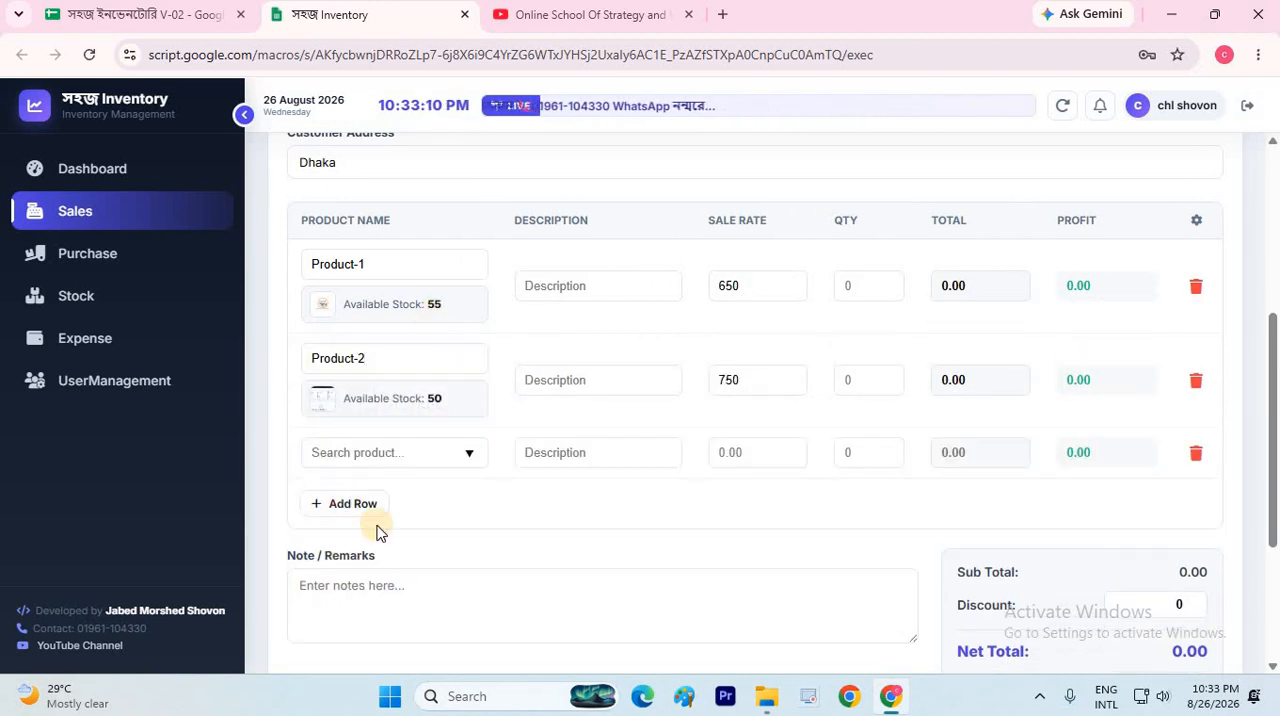
click(360, 505)
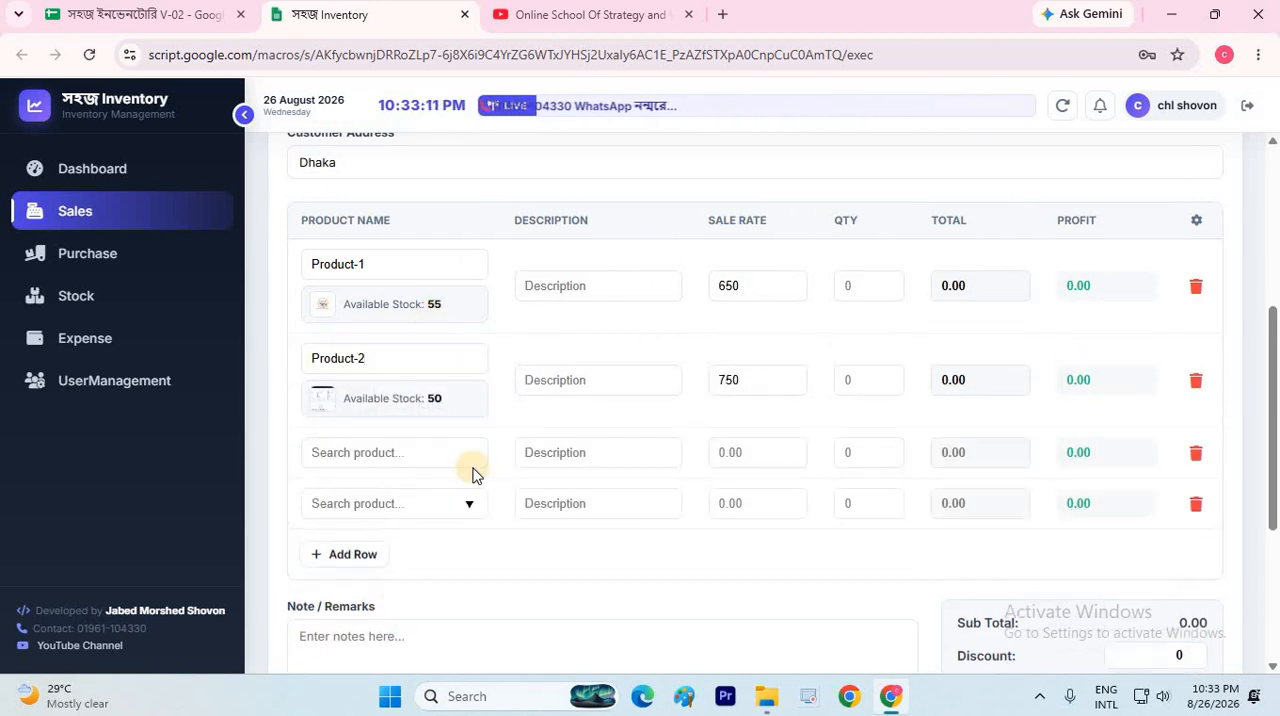
click(1196, 455)
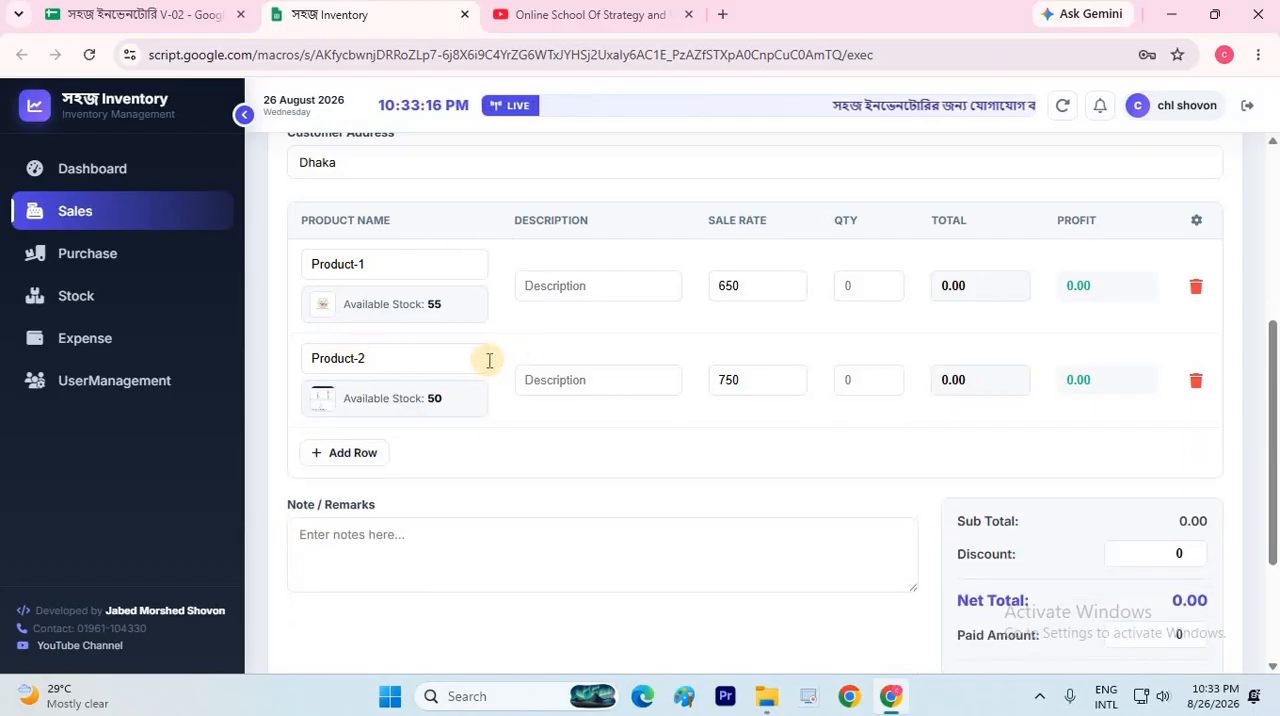
Set the quantity of Product-1 on the sales invoice to 5
scroll(820, 393, up, 1)
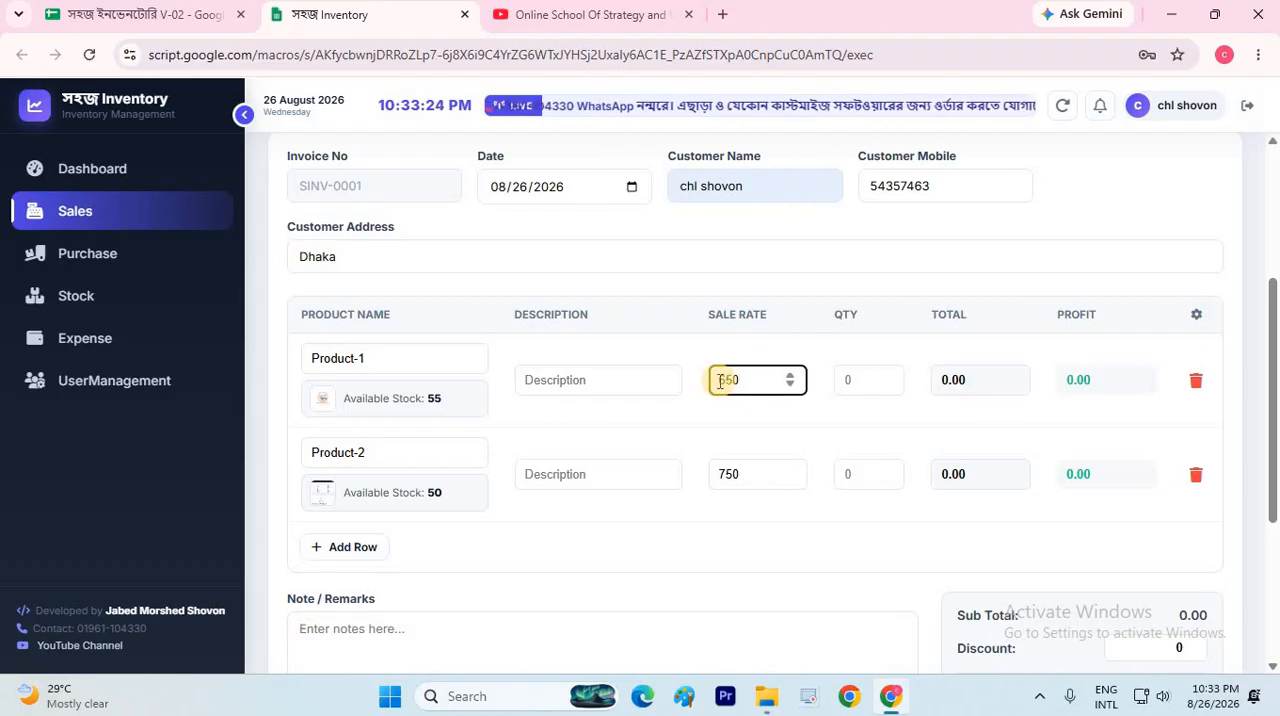
click(836, 388)
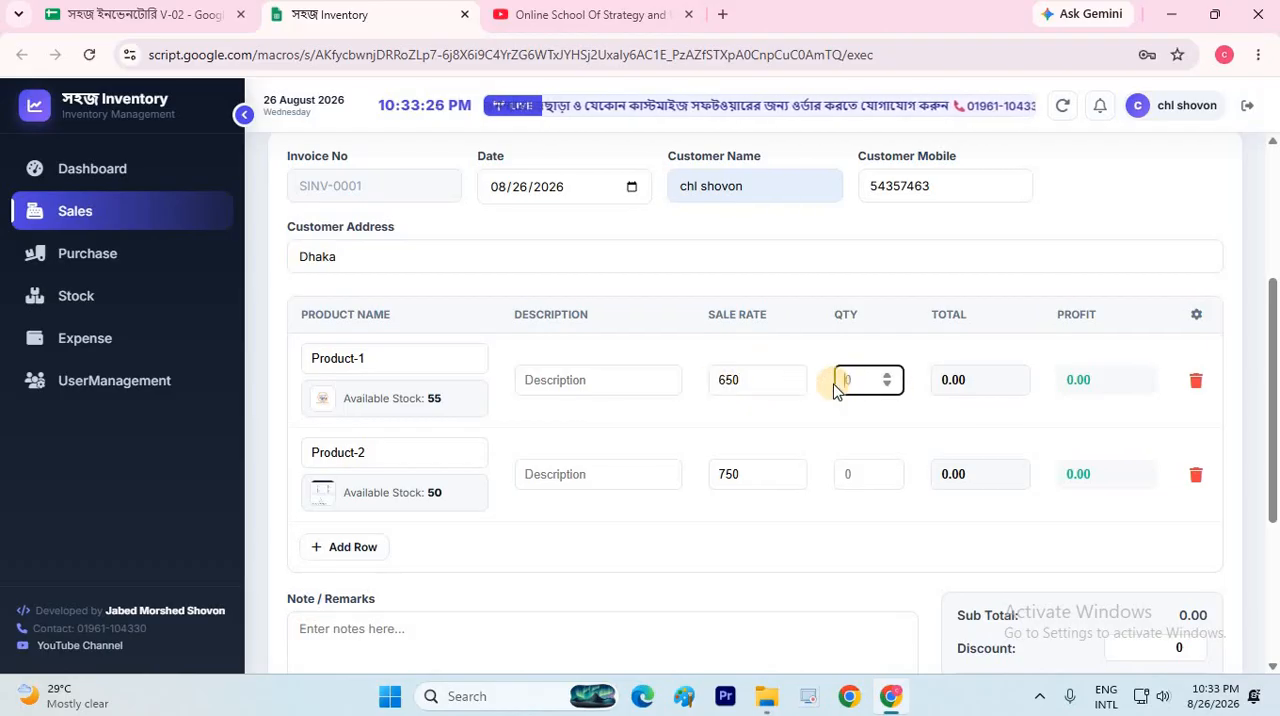
text(5)
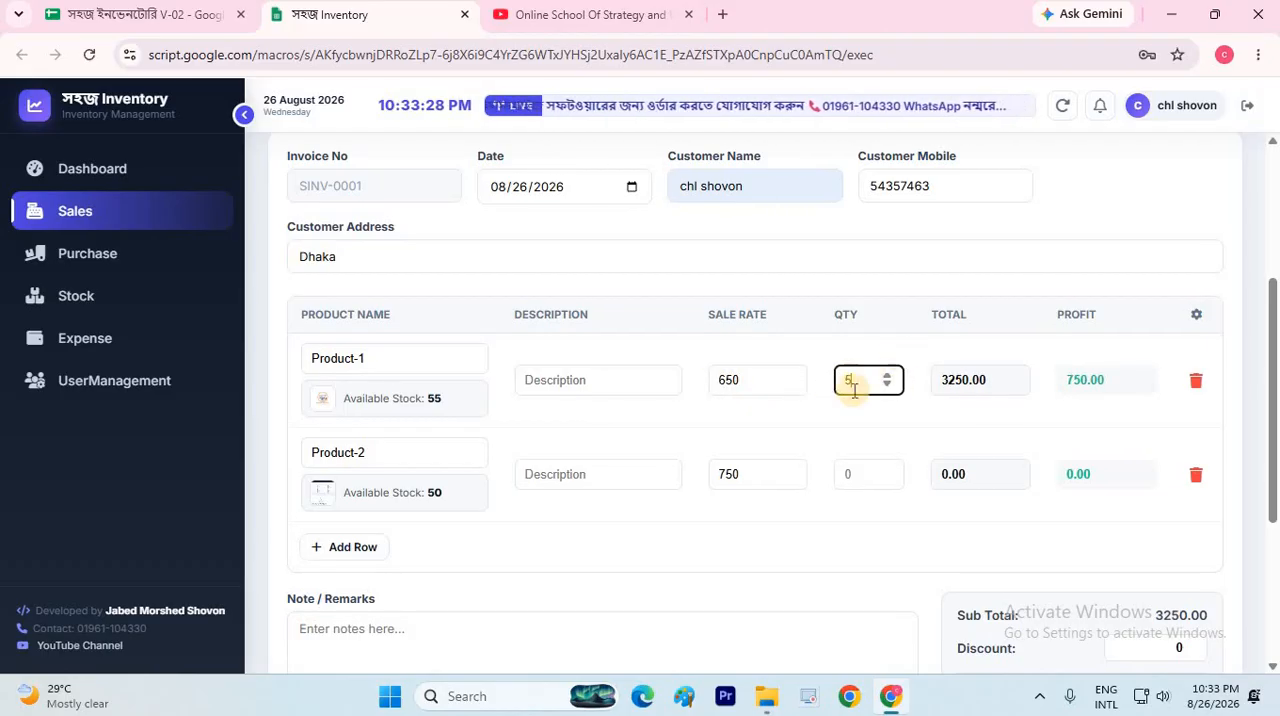
Set the sale rate of Product-1 to 700 and the quantity of Product-2 to 2 on the sales invoice
click(1112, 378)
click(749, 381)
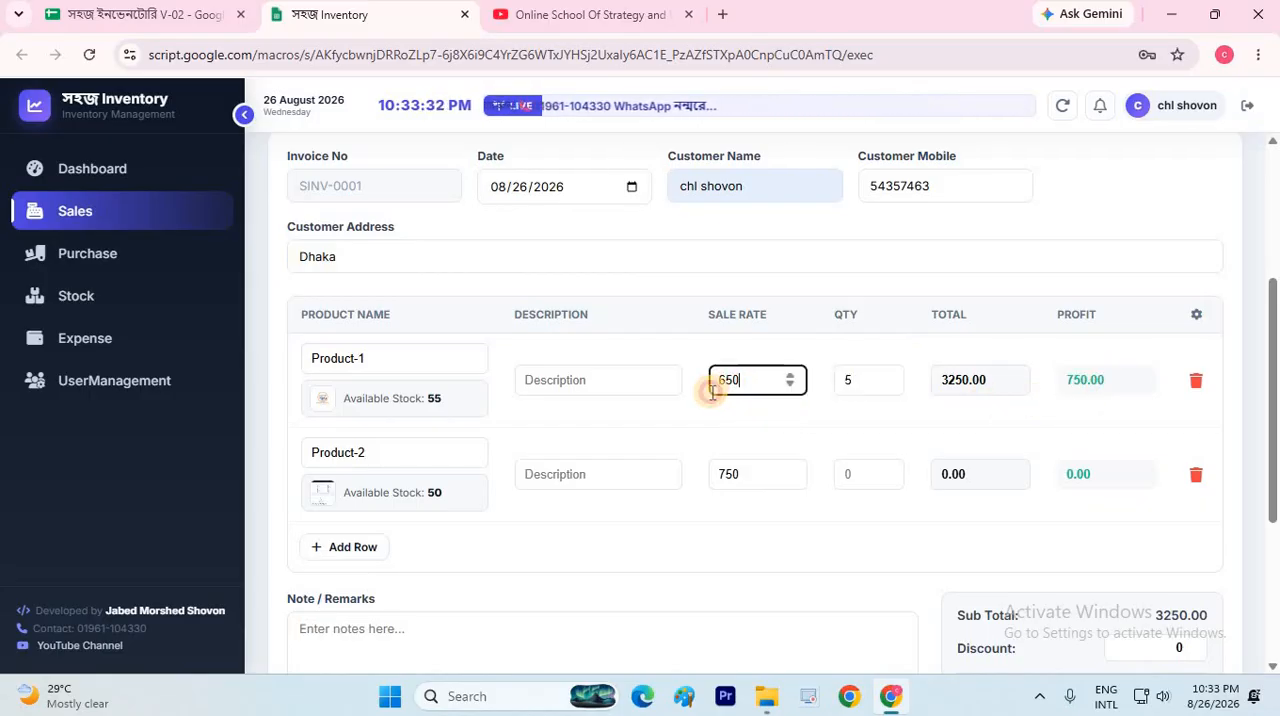
text(700)
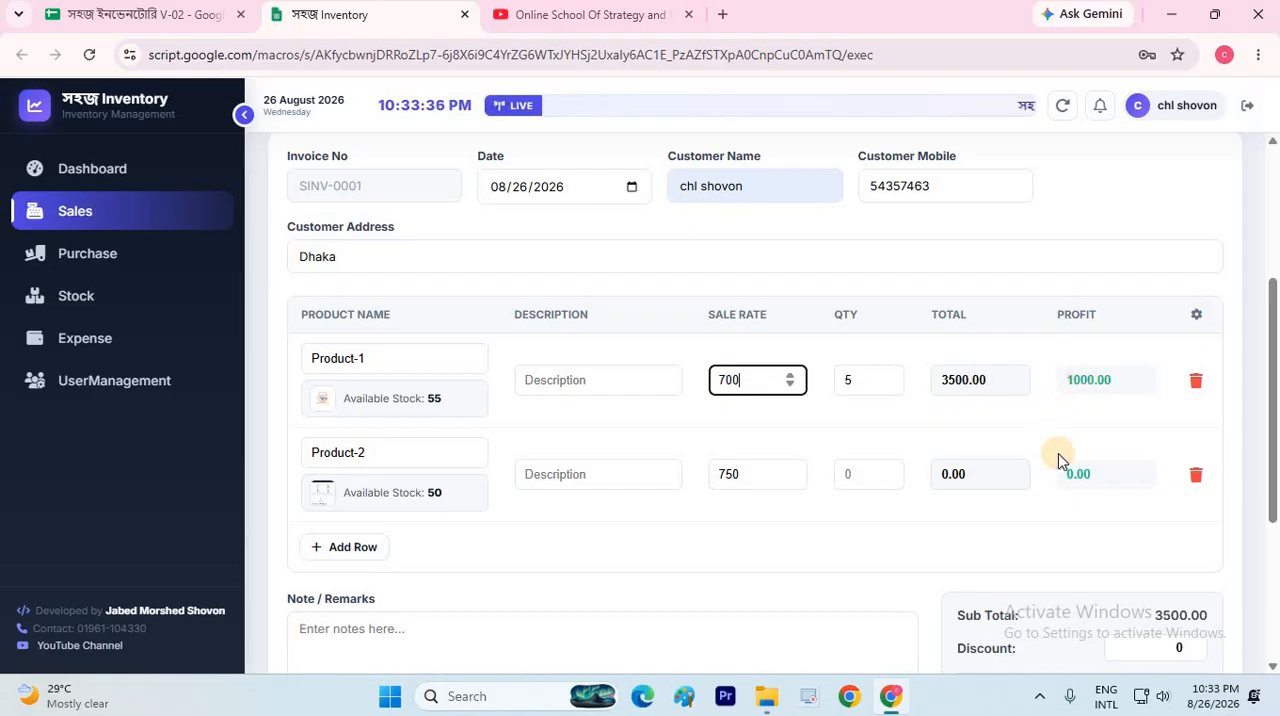
click(1080, 383)
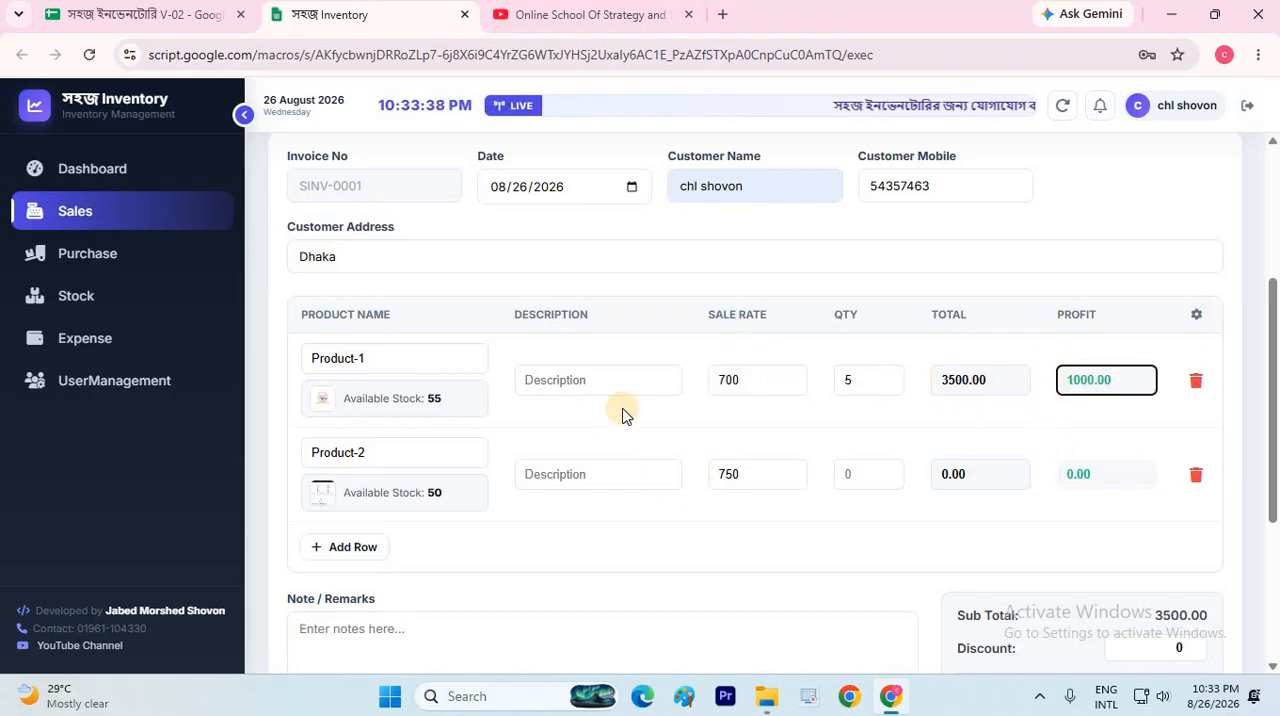
click(882, 477)
text(1)
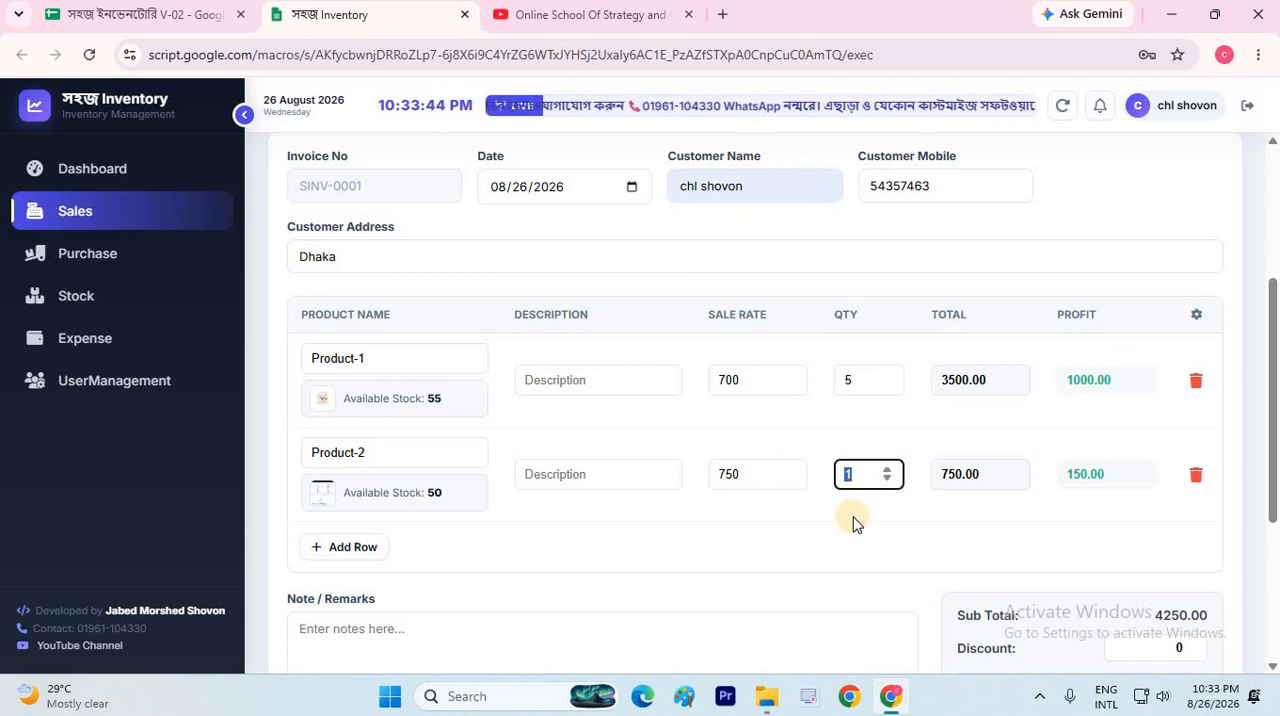
text(2)
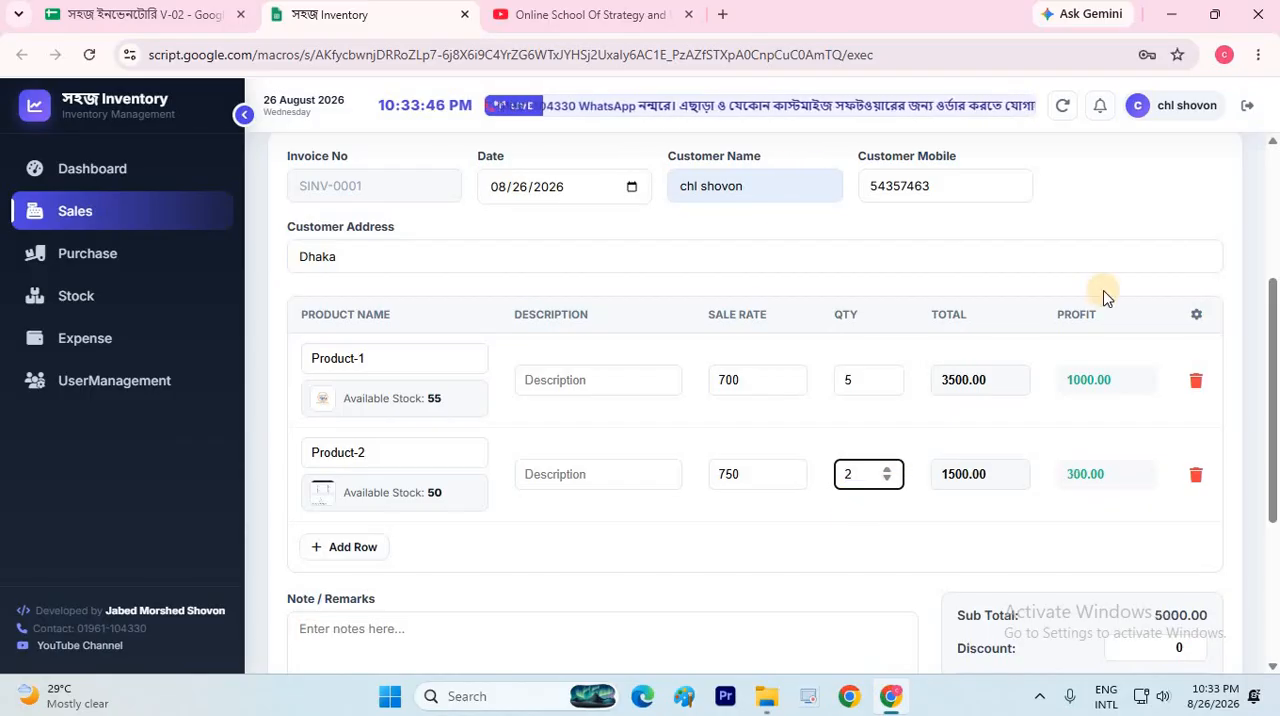
Give the sales invoice a discount of 200 and a paid amount of 4800
scroll(1120, 369, down, 3)
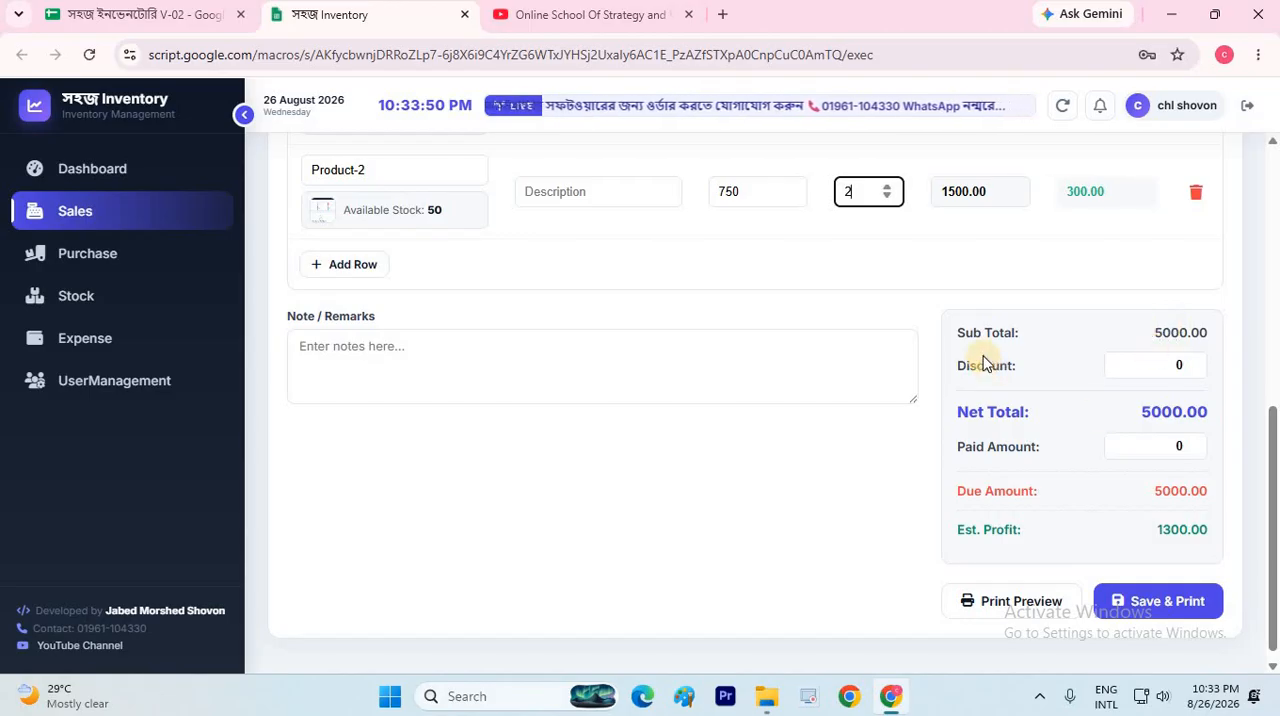
click(981, 237)
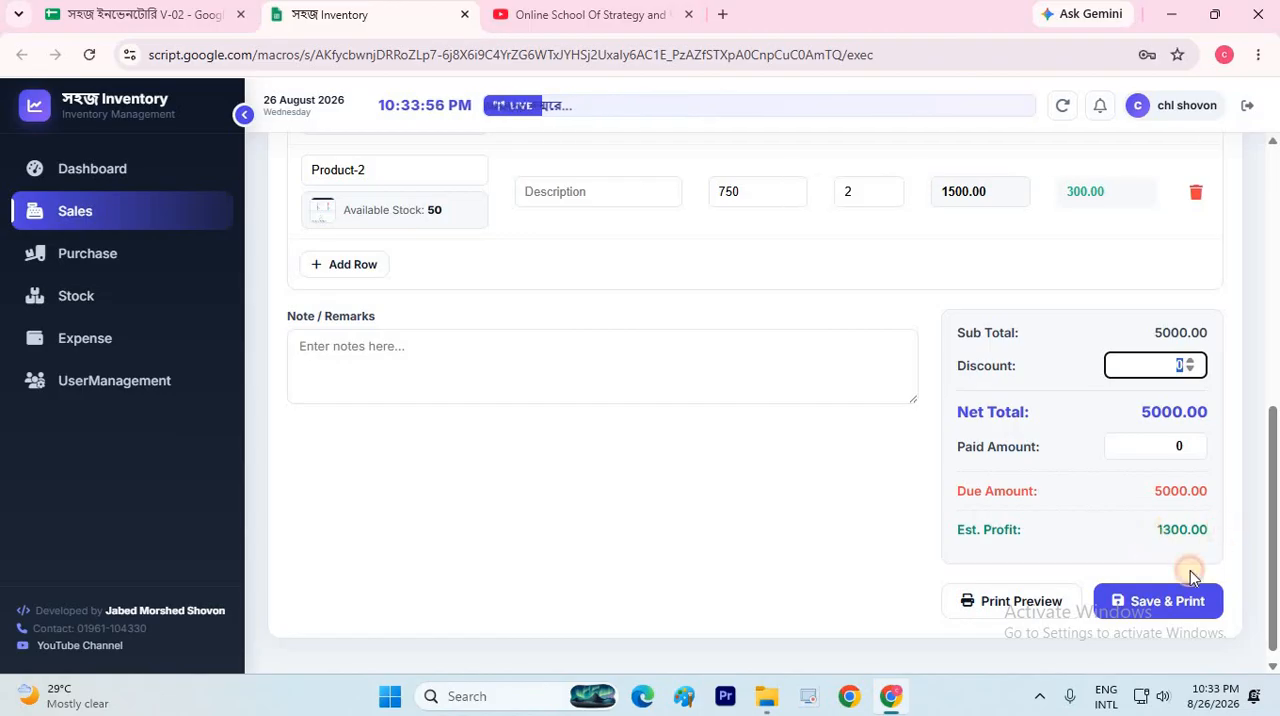
double_click(1182, 529)
click(1168, 366)
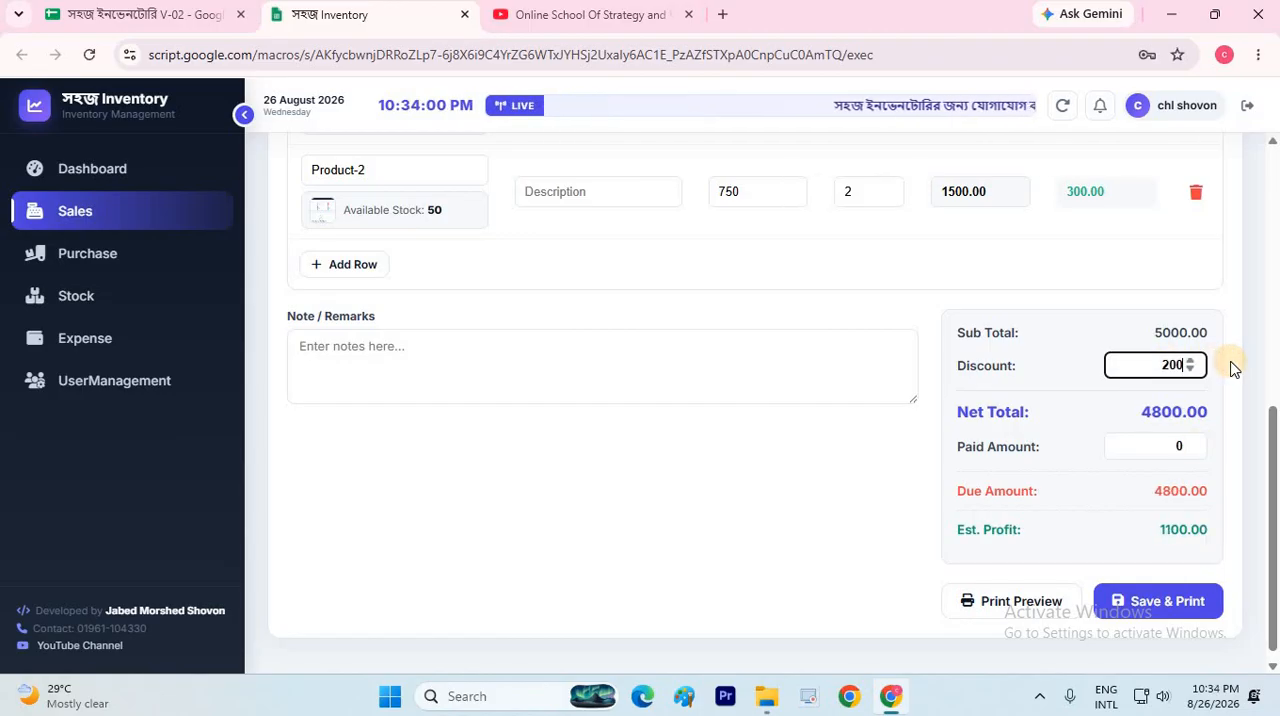
double_click(1188, 529)
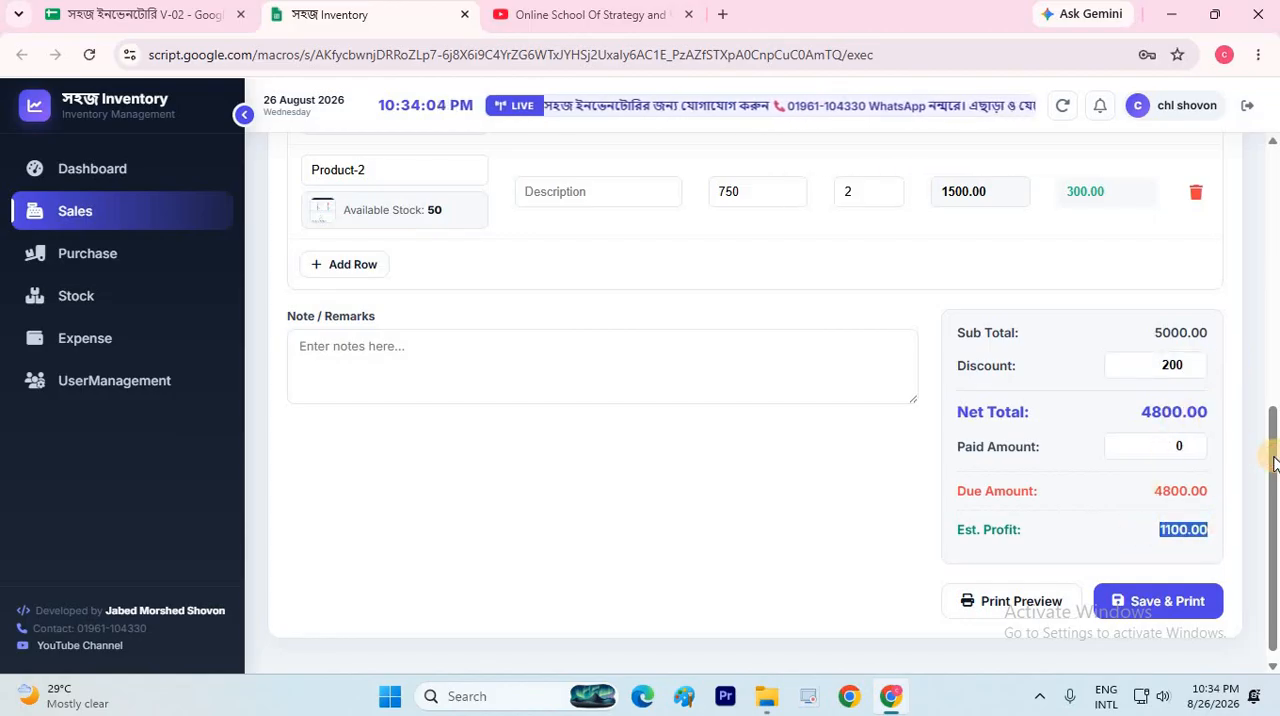
key(shift+Tab)
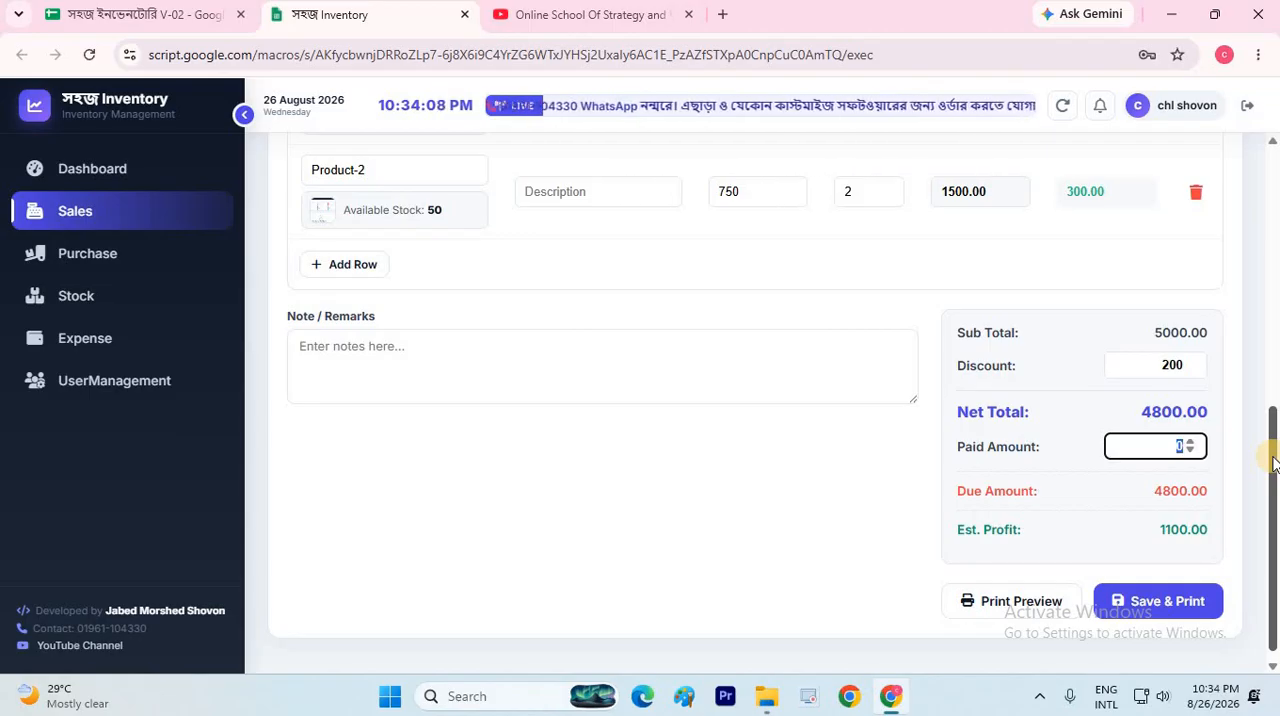
text(4800)
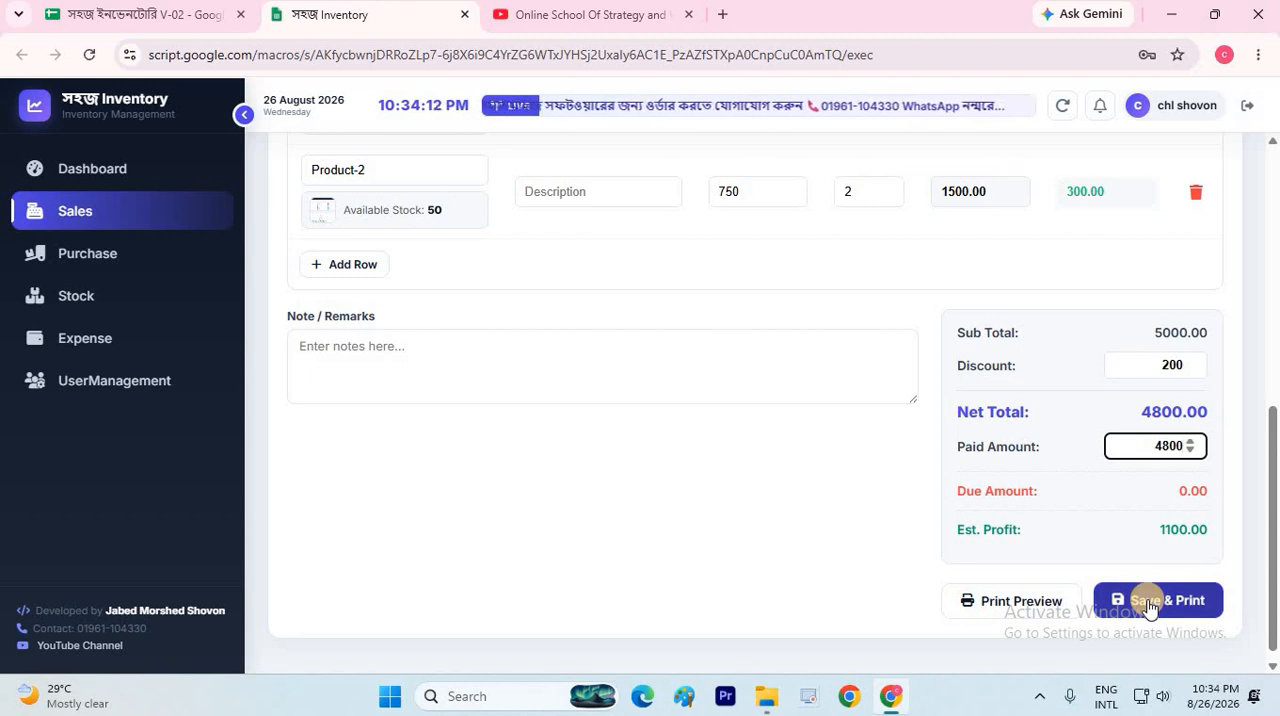
Save the two-product sales invoice without printing it on paper, and refresh the sales page
click(1148, 602)
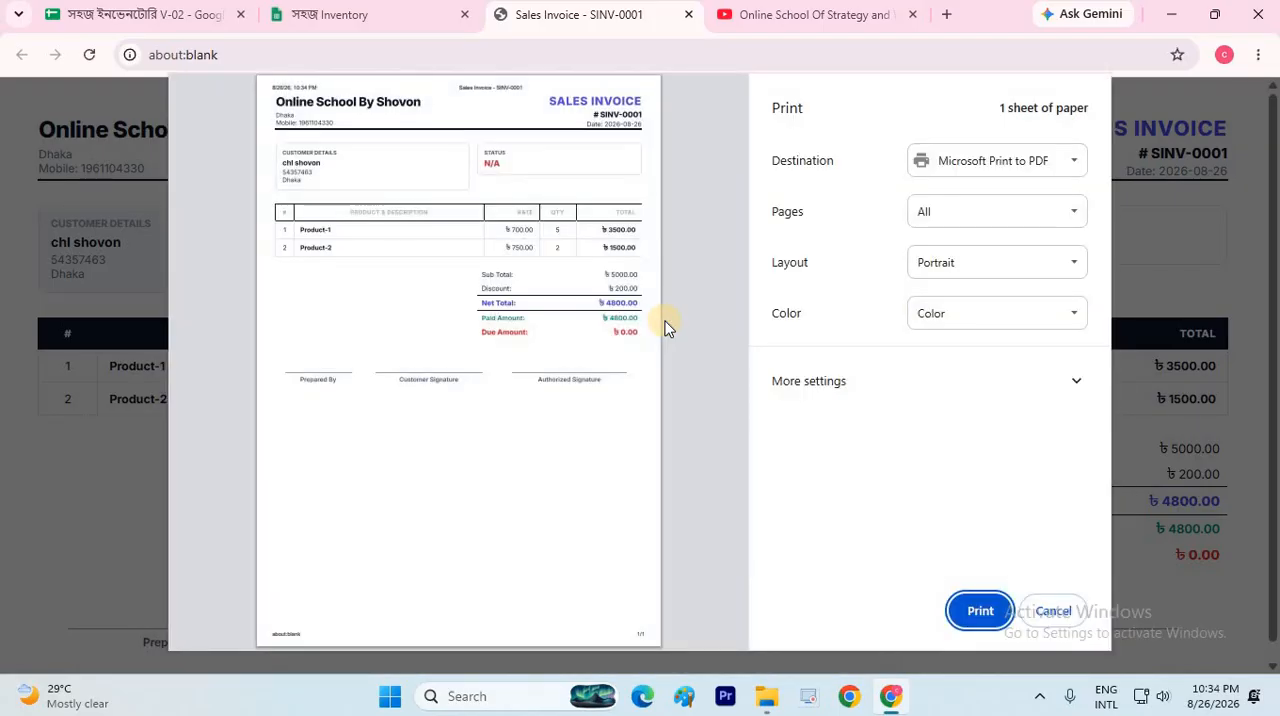
click(1057, 614)
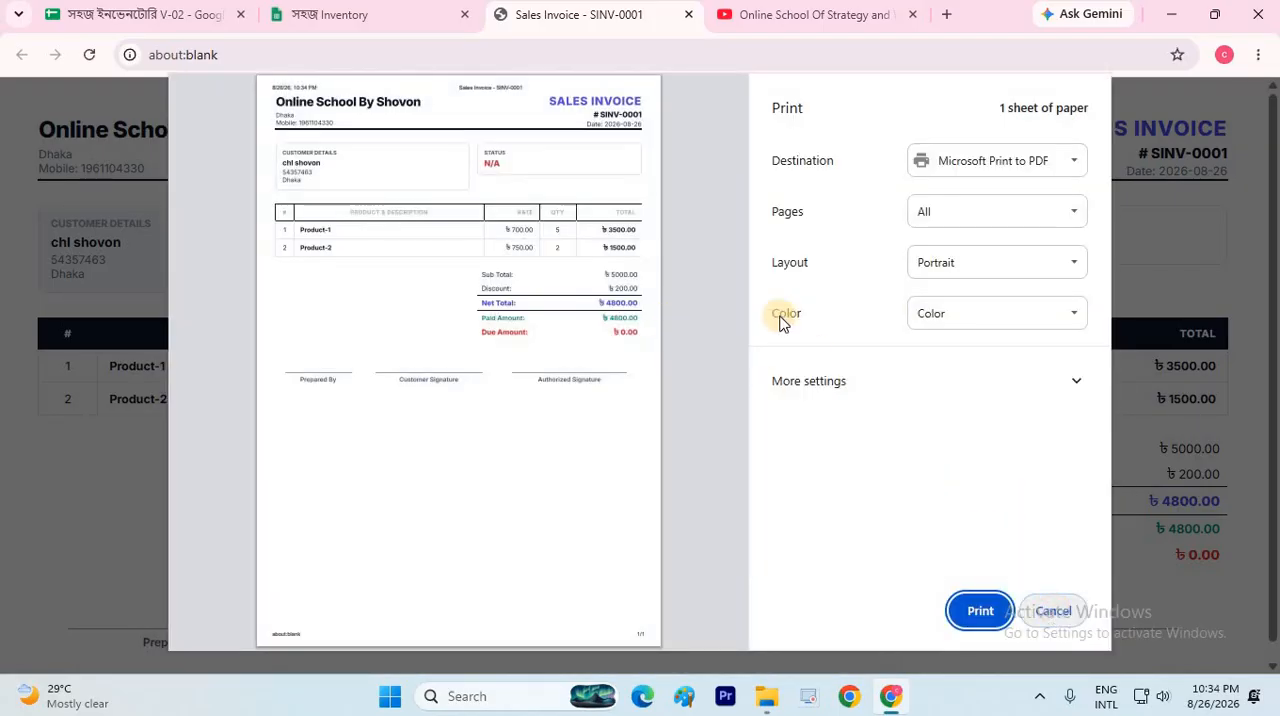
click(688, 14)
scroll(819, 396, down, 3)
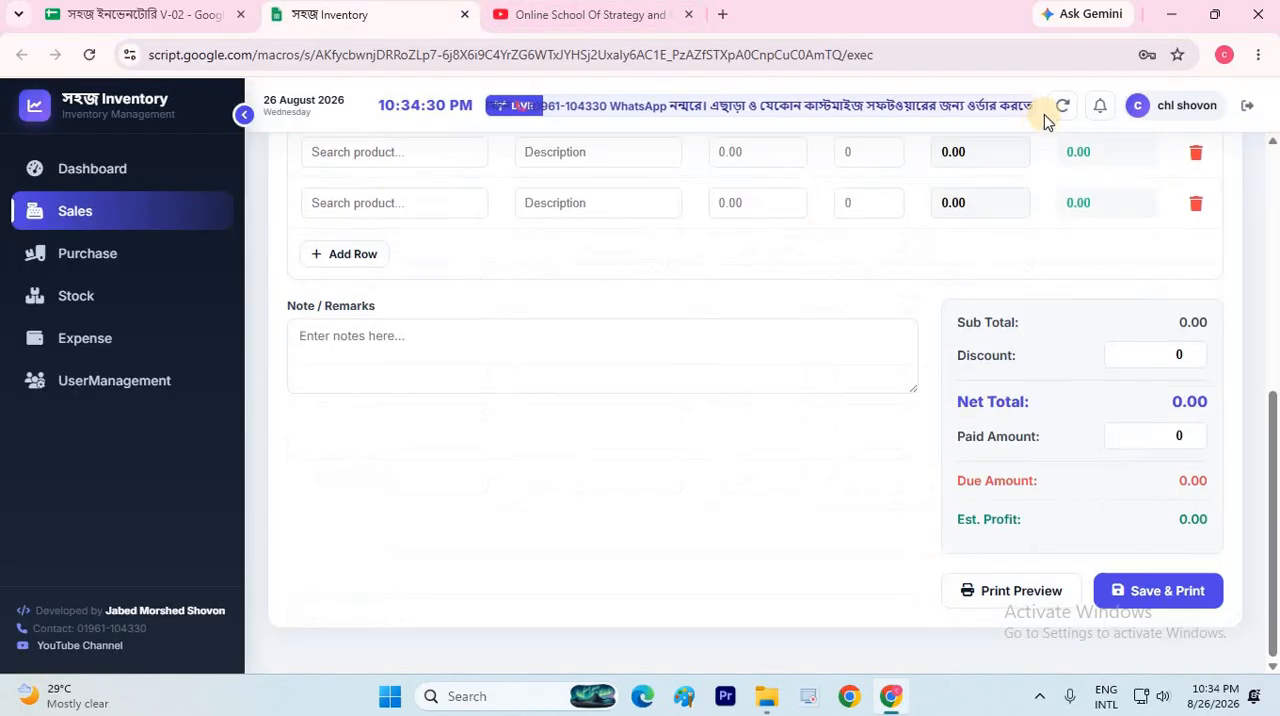
click(1058, 109)
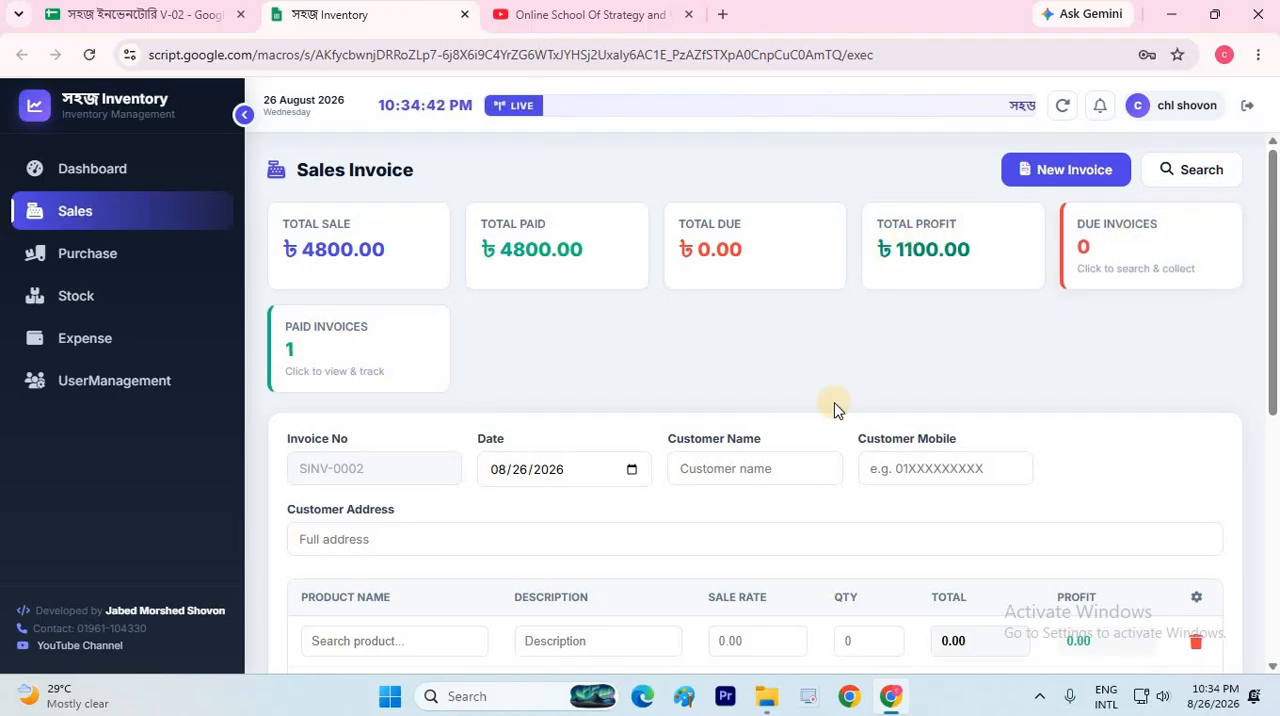
Choose Product-1 with a quantity of 10 on the new sales invoice and delete the empty second product row
scroll(730, 337, down, 2)
click(741, 281)
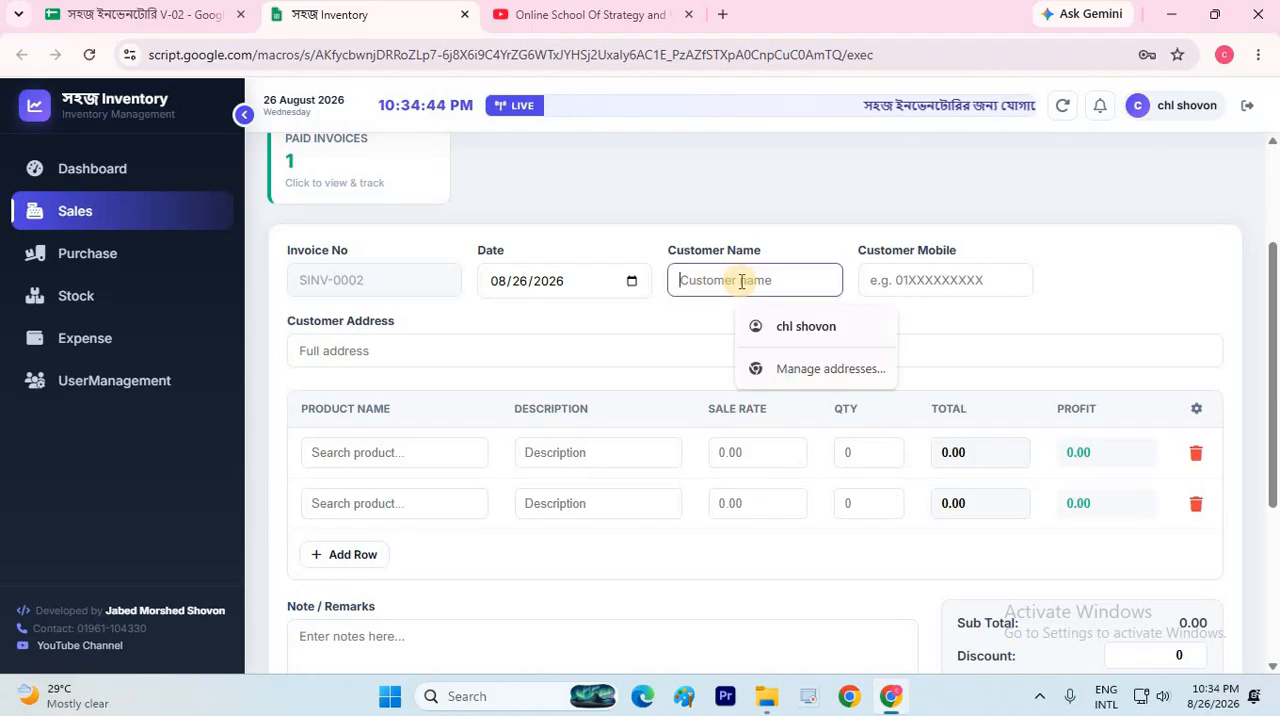
click(565, 354)
click(427, 457)
click(415, 501)
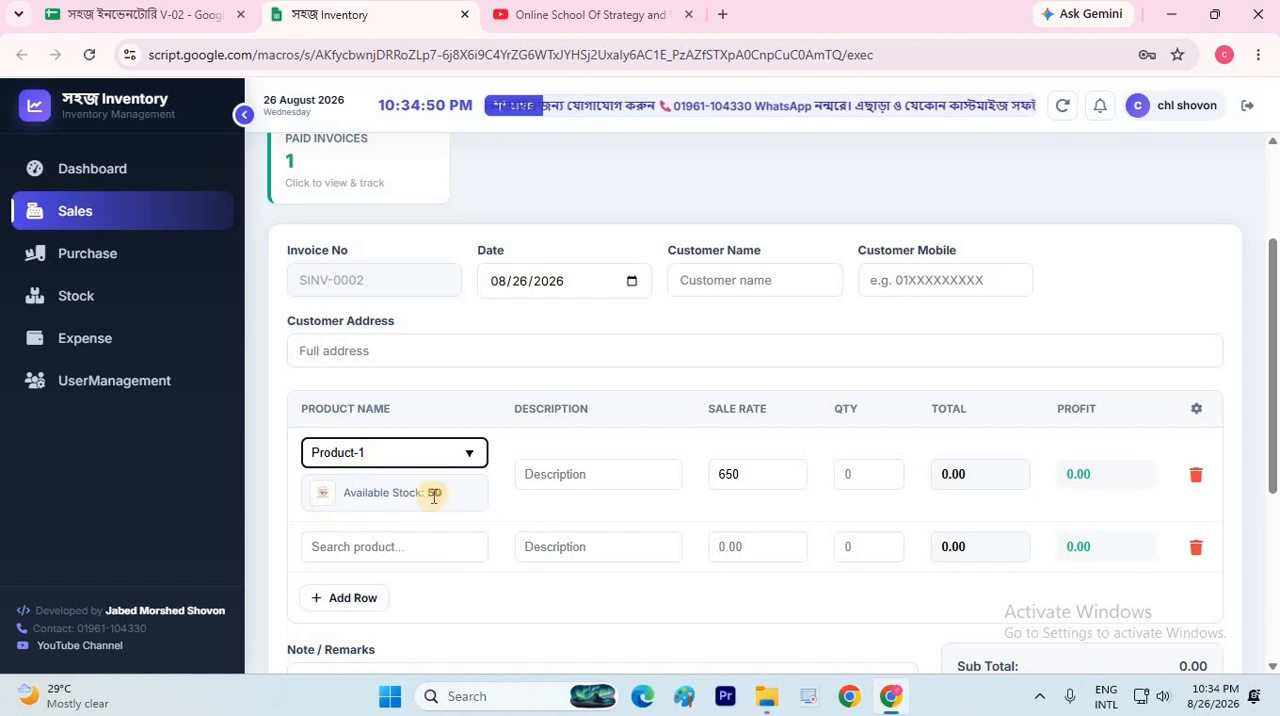
click(852, 477)
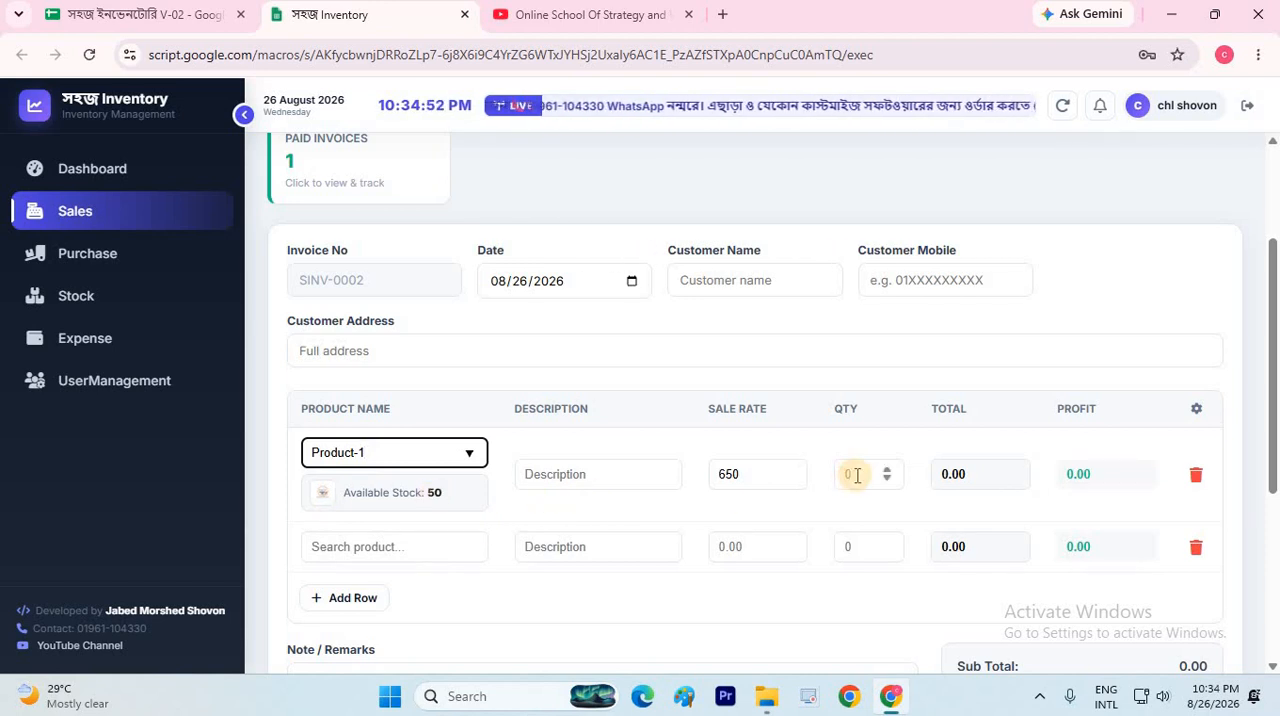
text(10)
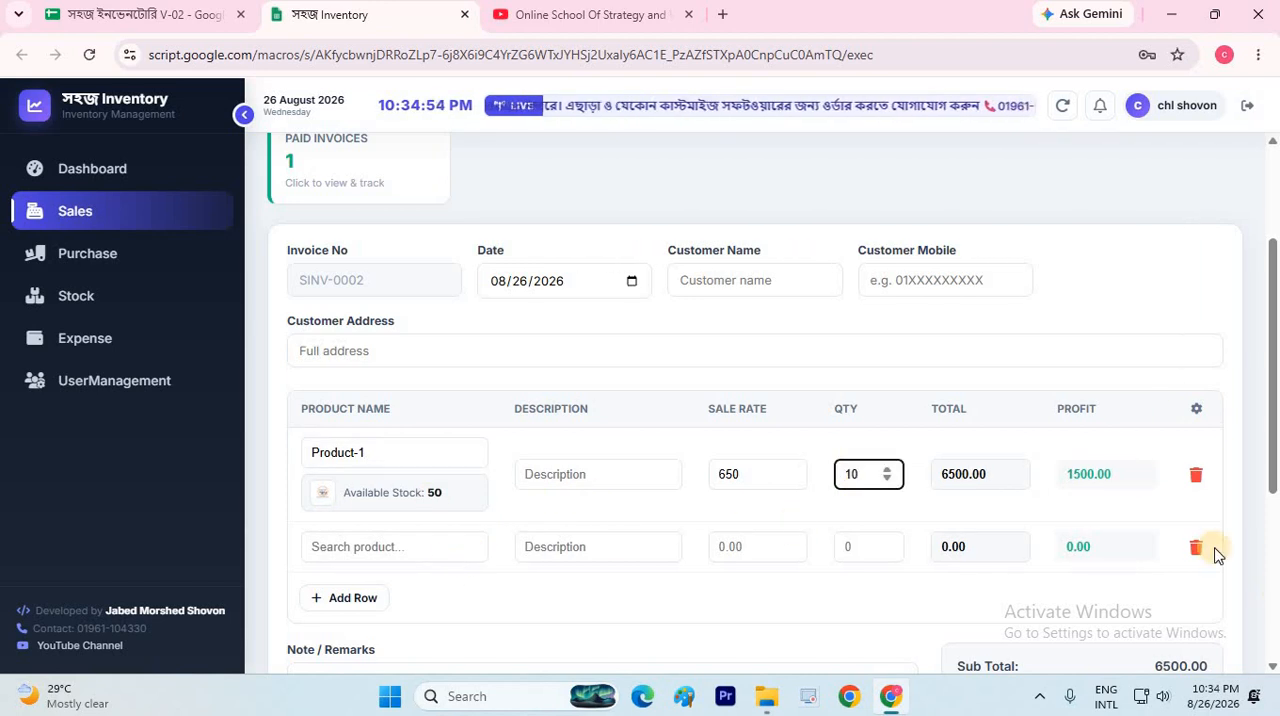
click(1196, 547)
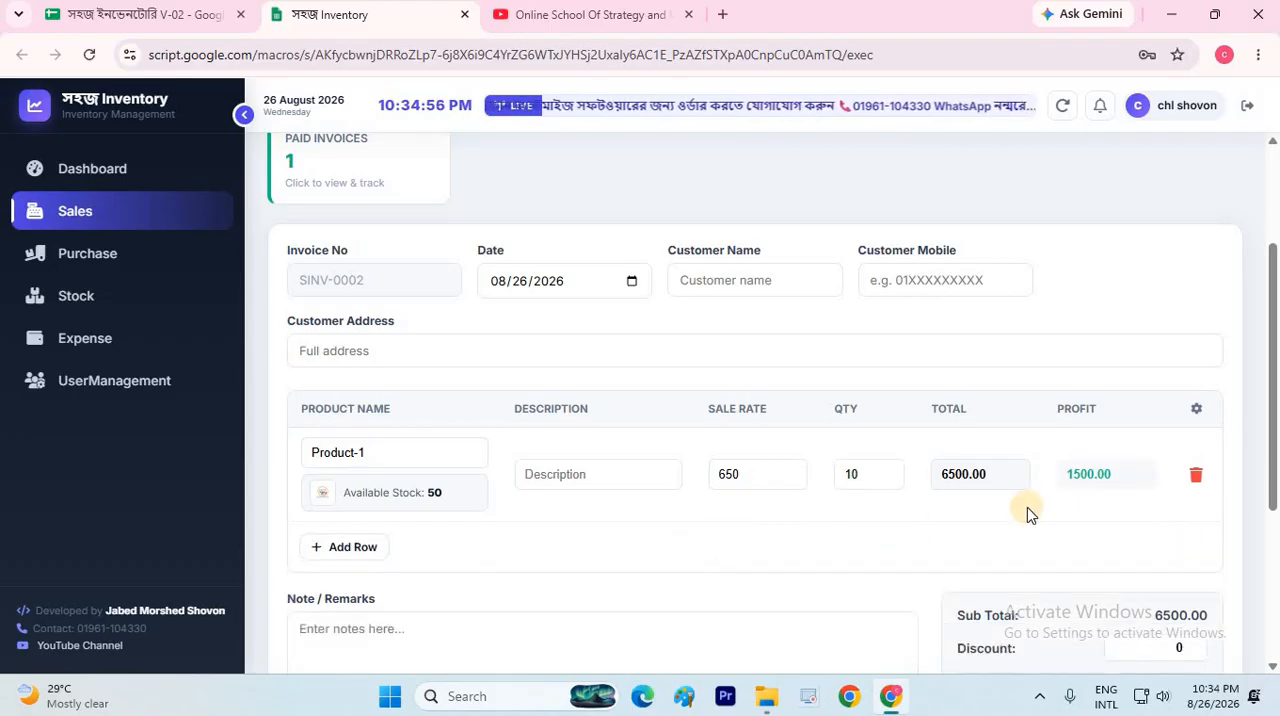
Set the discount to 300 and the paid amount to 3000 on the Product-1 sales invoice
scroll(1258, 460, down, 2)
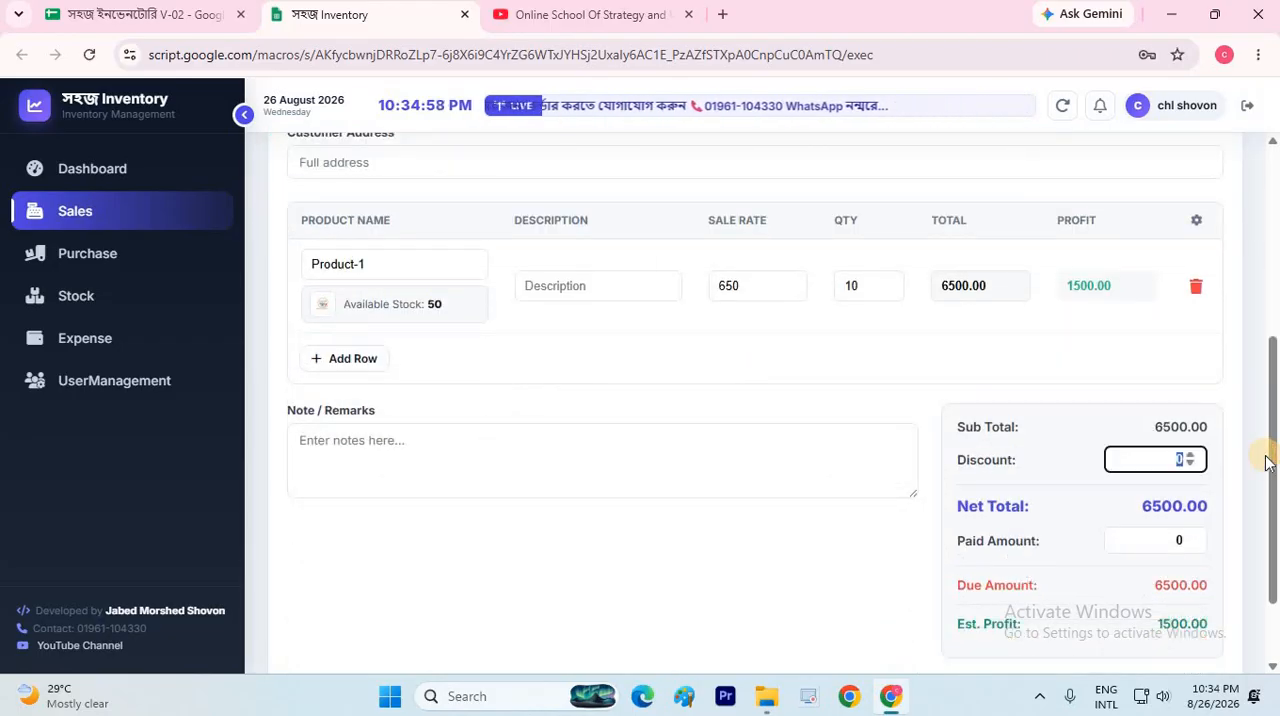
text(300)
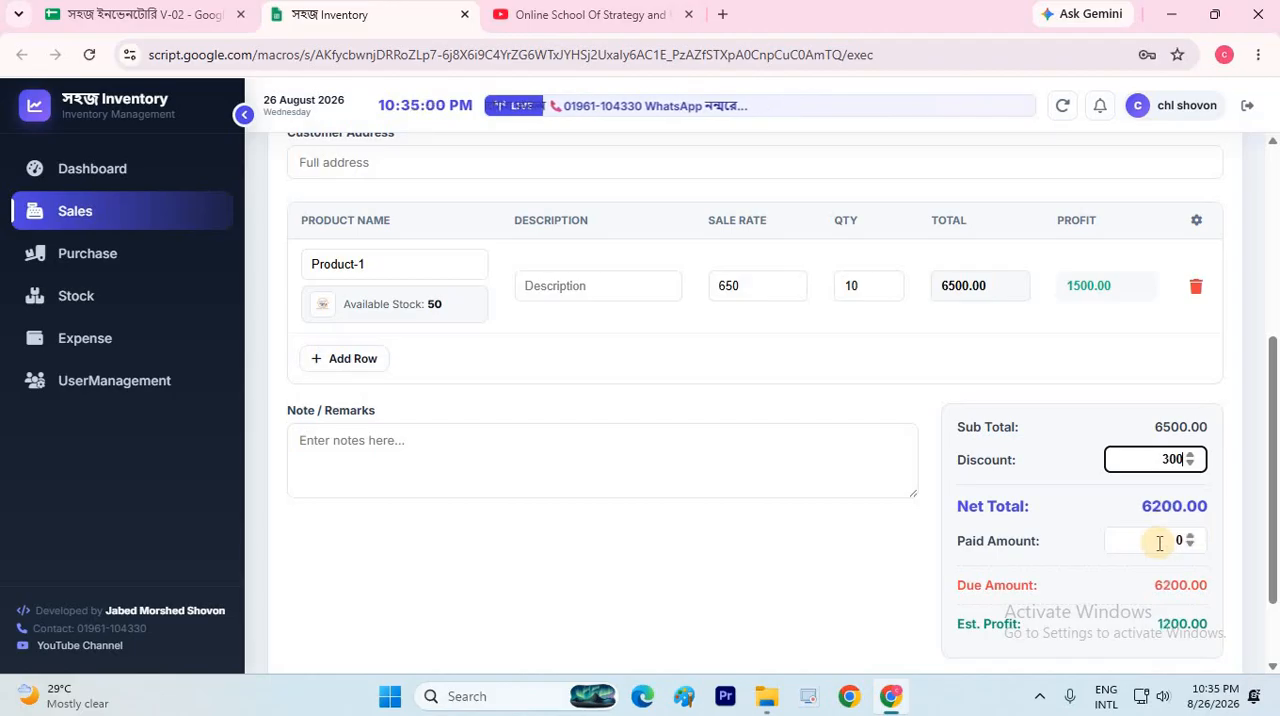
scroll(1160, 514, down, 1)
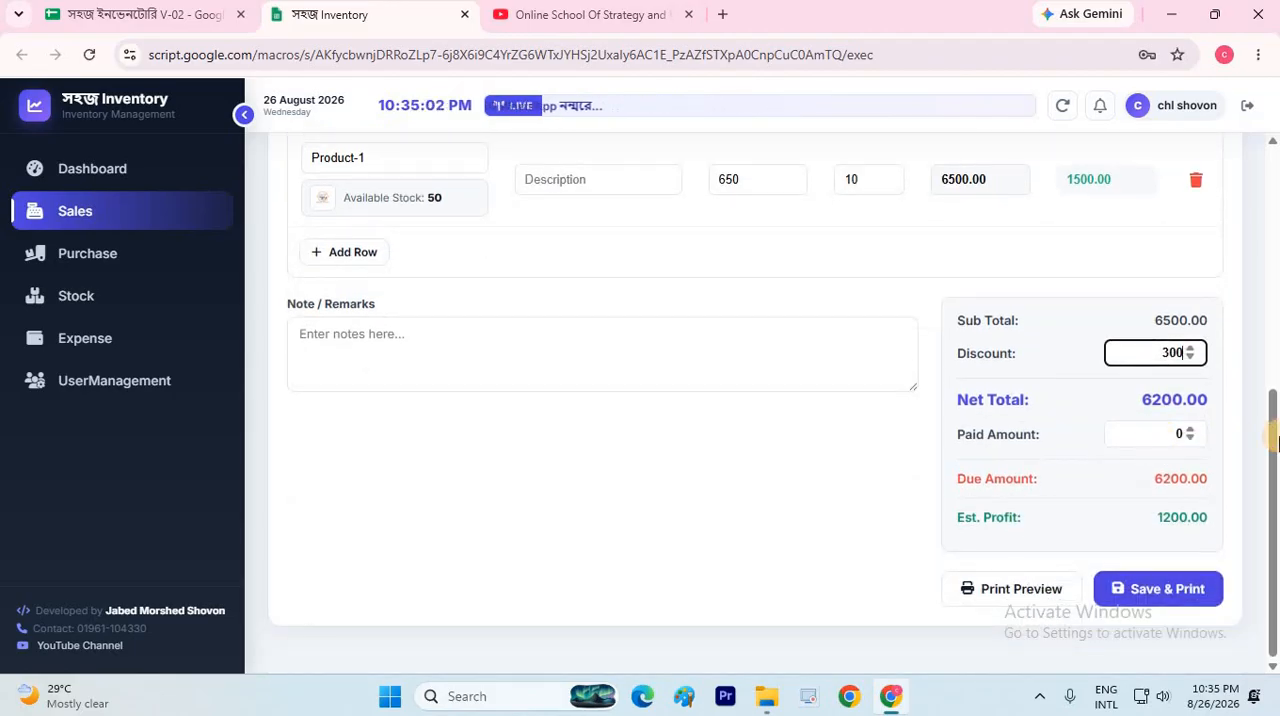
key(Tab)
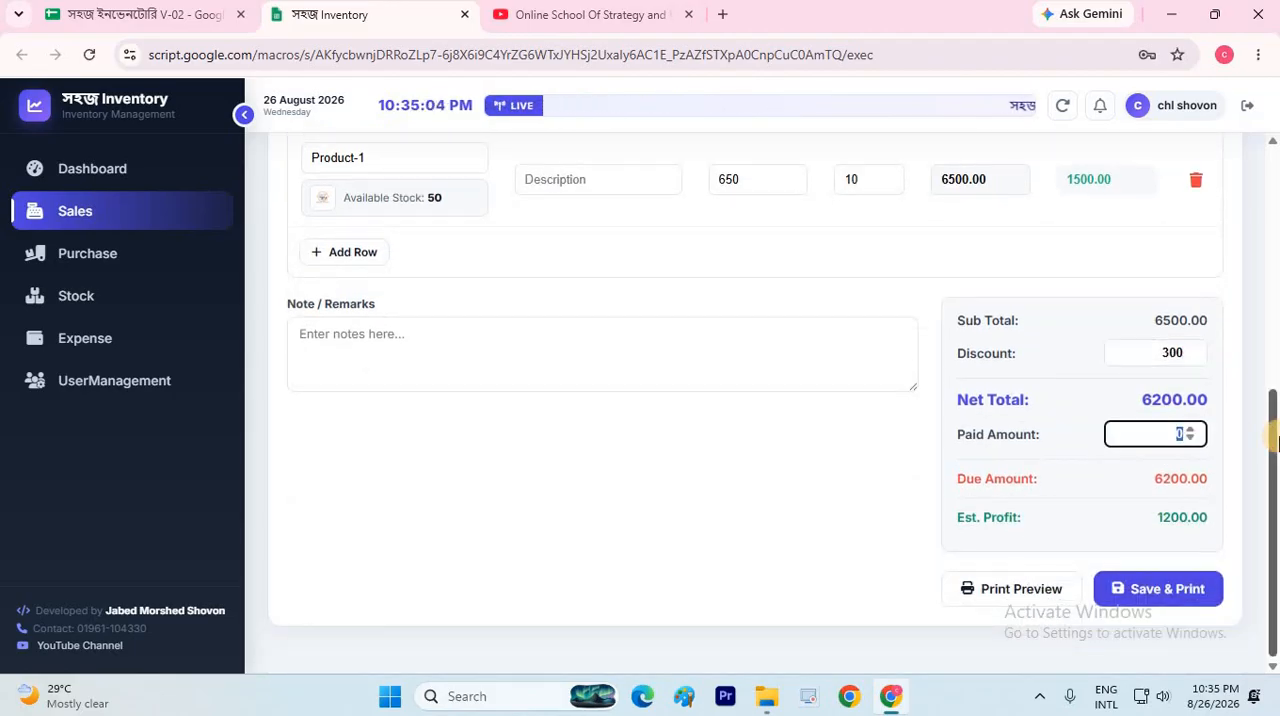
text(3000)
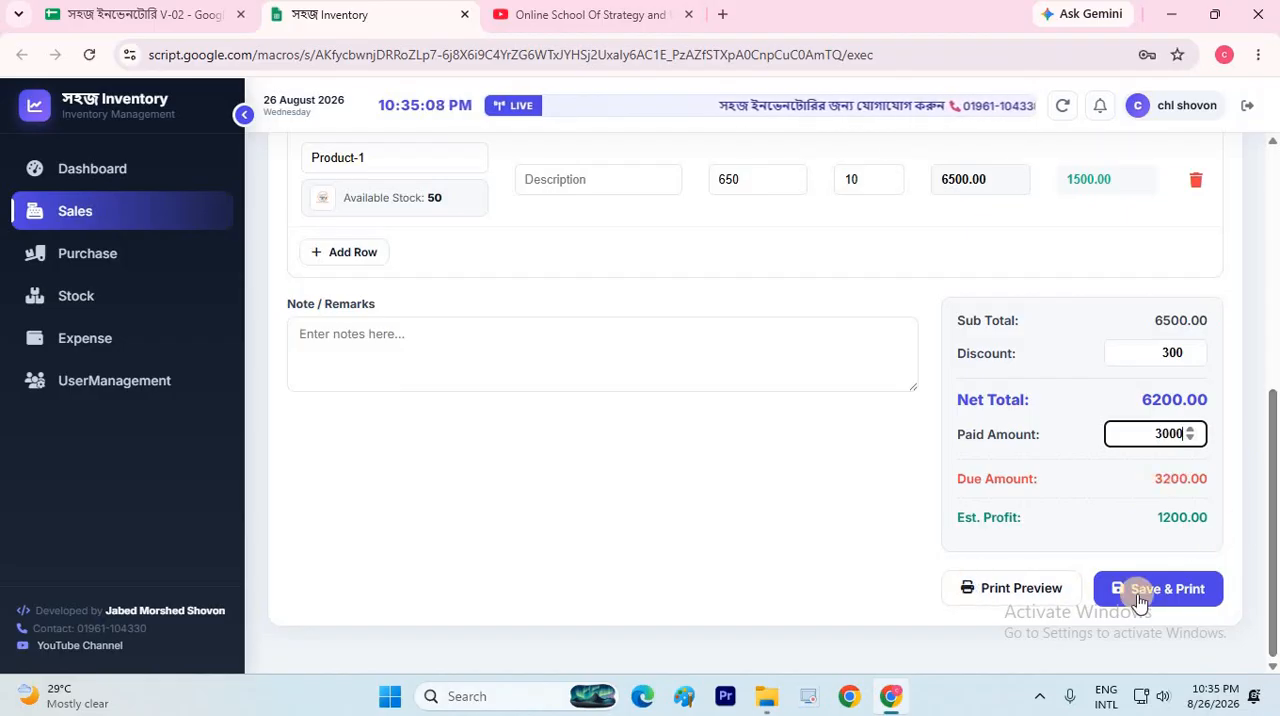
Save the partially paid Product-1 invoice, dismiss its printout without printing, and refresh the sales figures
click(1098, 578)
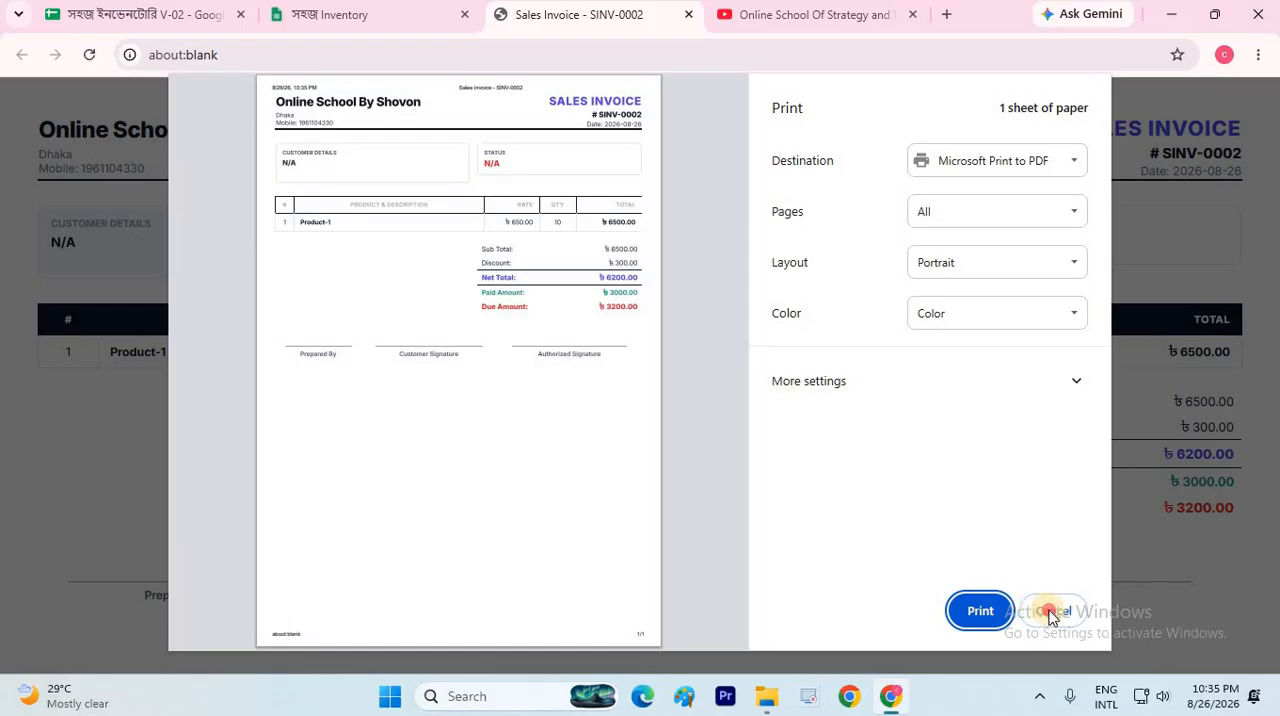
click(1053, 610)
click(688, 17)
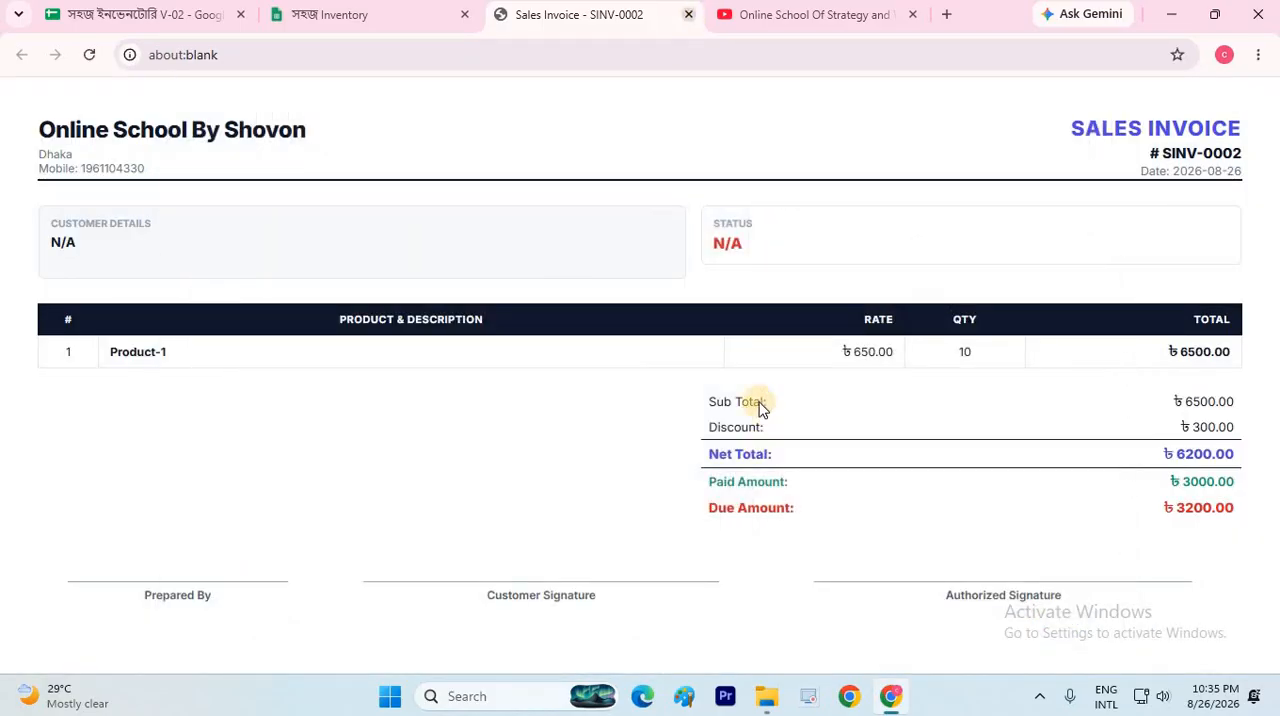
scroll(759, 402, up, 5)
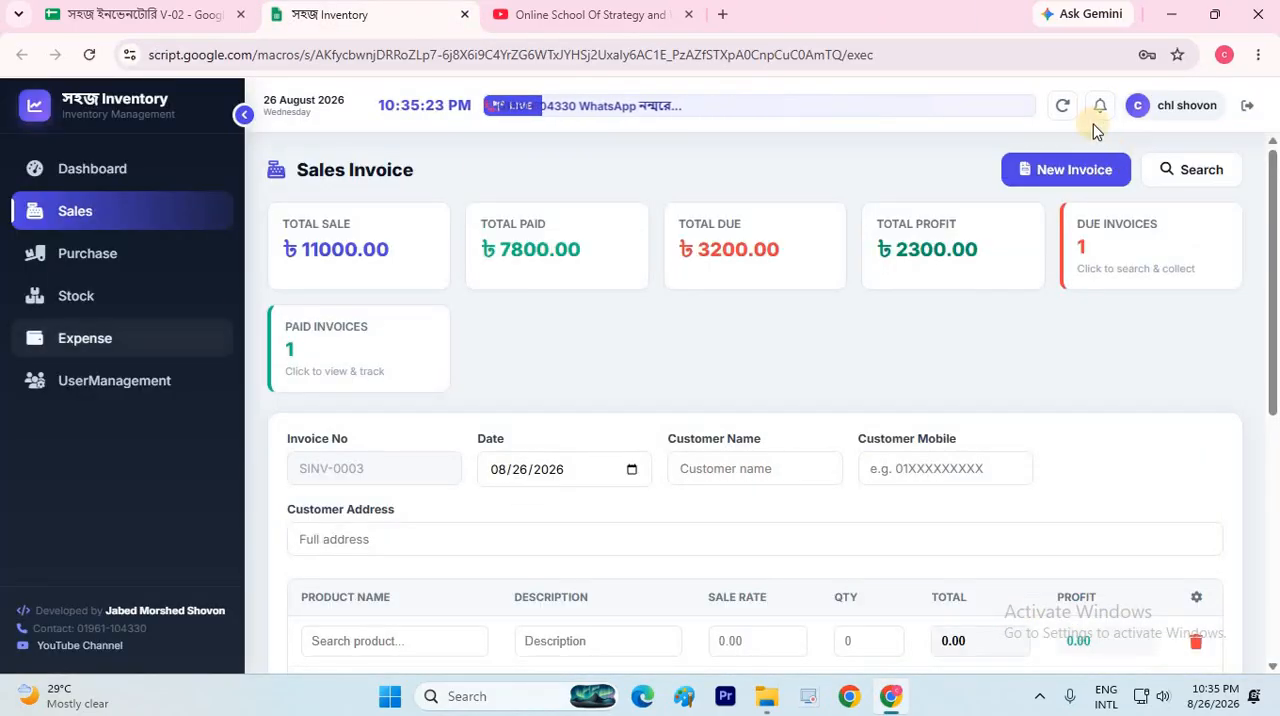
click(1064, 106)
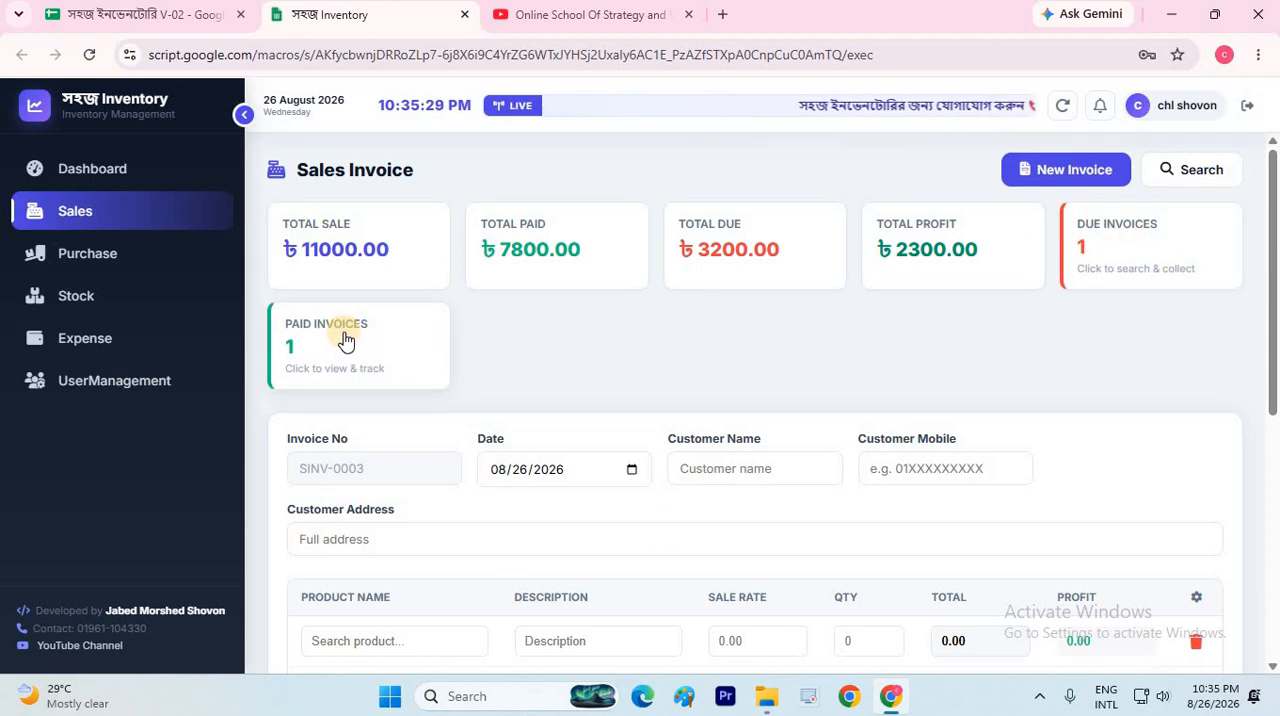
Open the list of due sales invoices, collapse the sidebar and bring the invoice's action options into view
click(1152, 248)
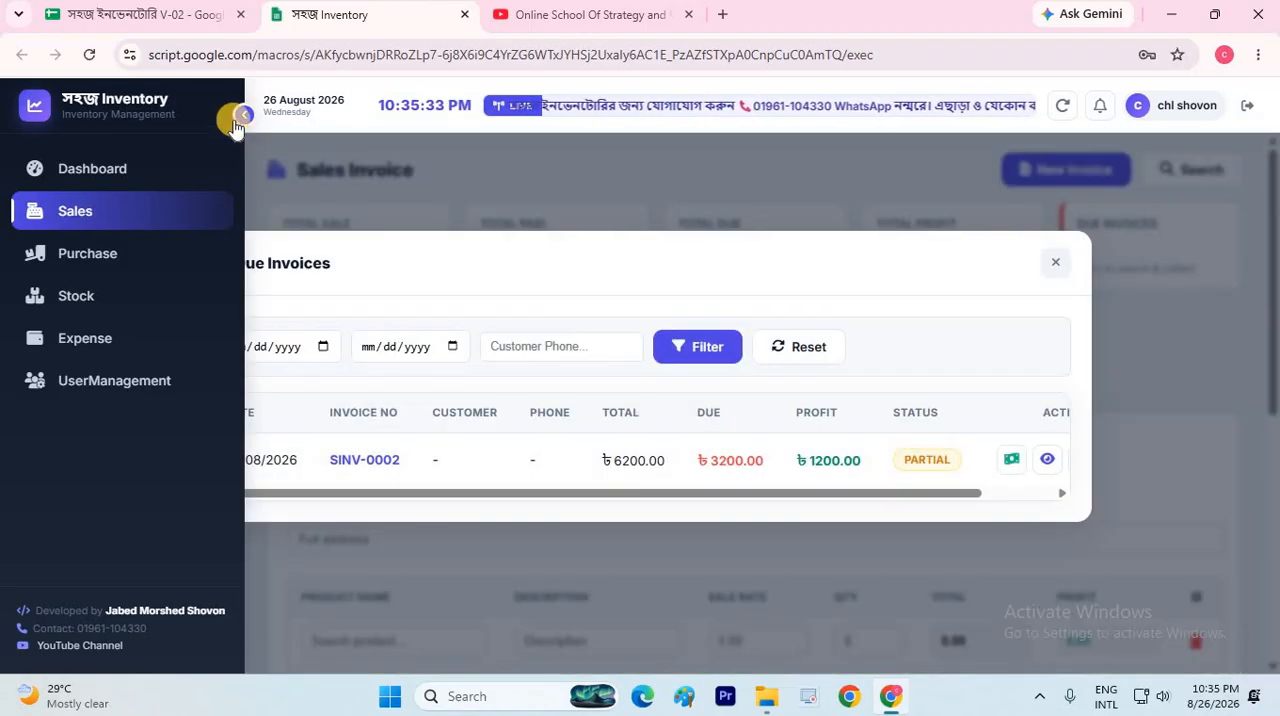
click(238, 117)
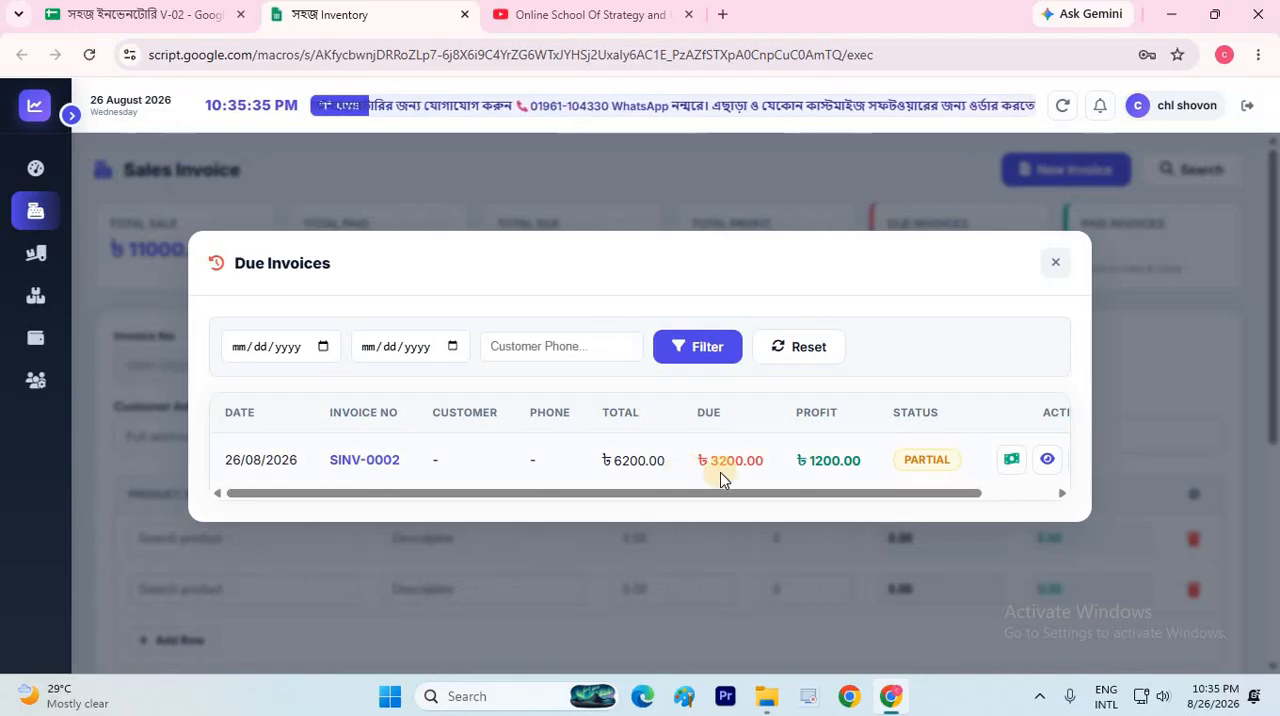
drag(808, 498, 946, 479)
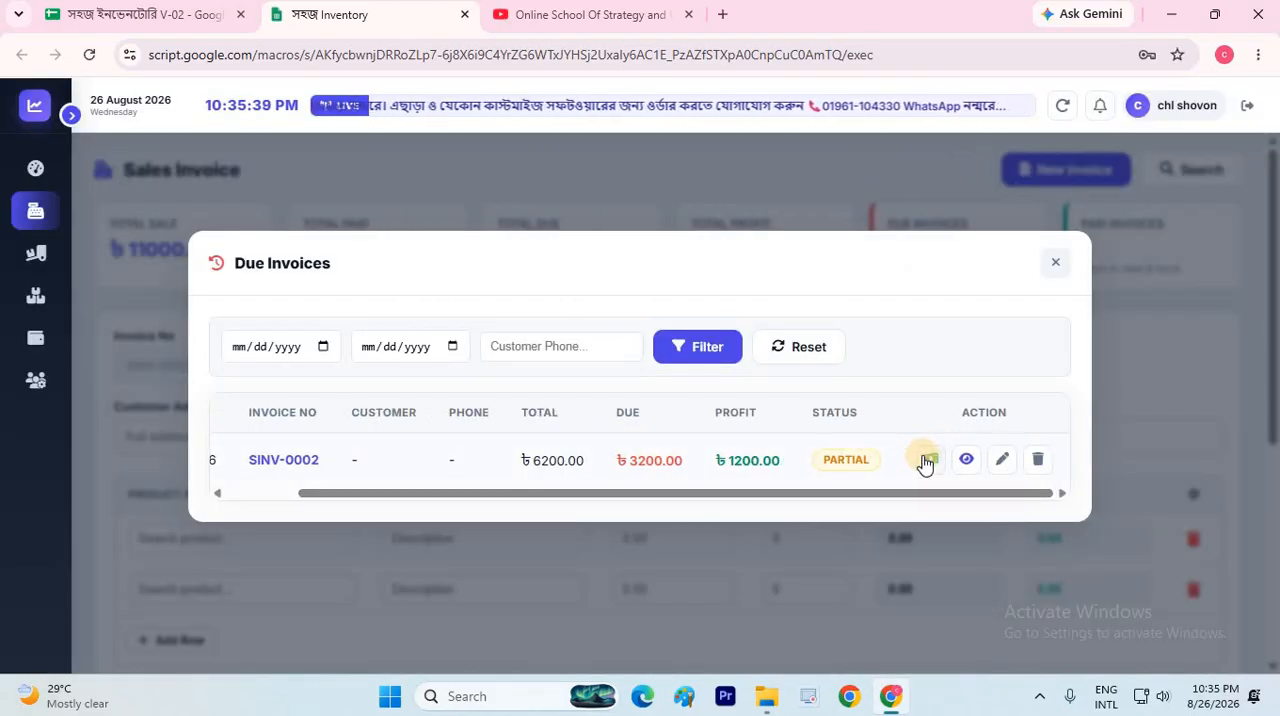
Record a due payment of 1500 on the partially paid Product-1 invoice and save it
click(926, 459)
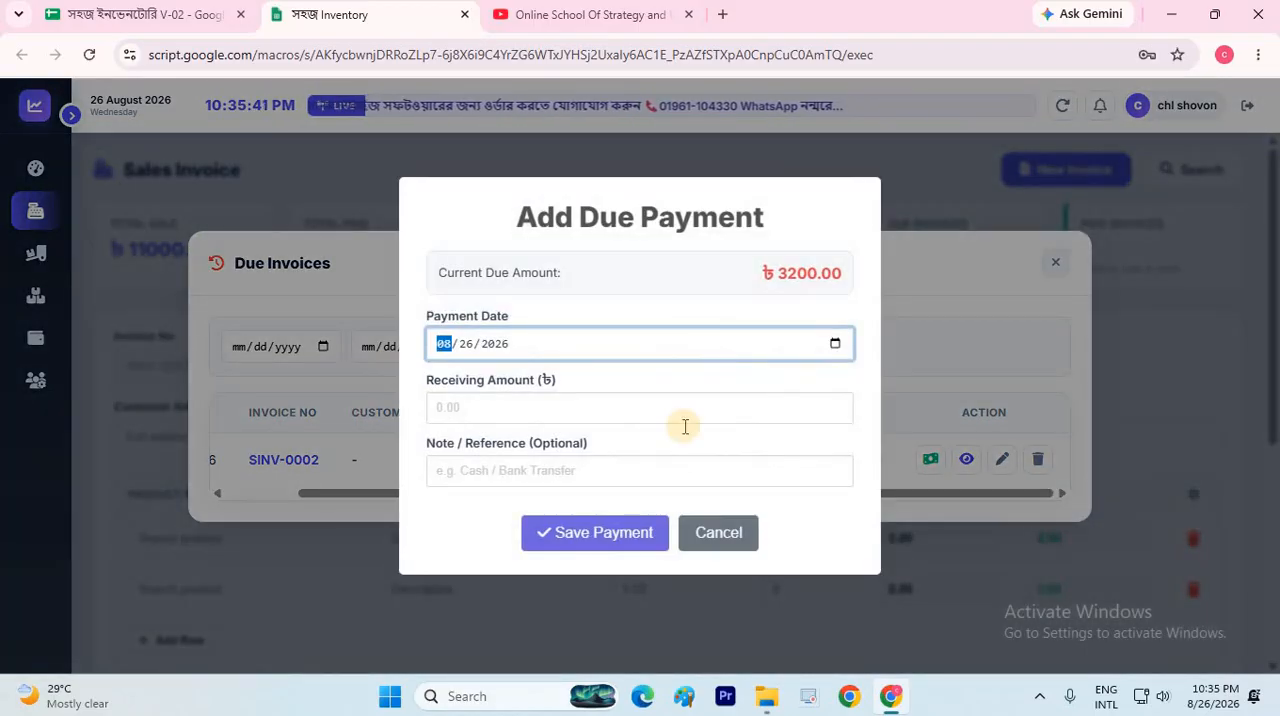
click(488, 411)
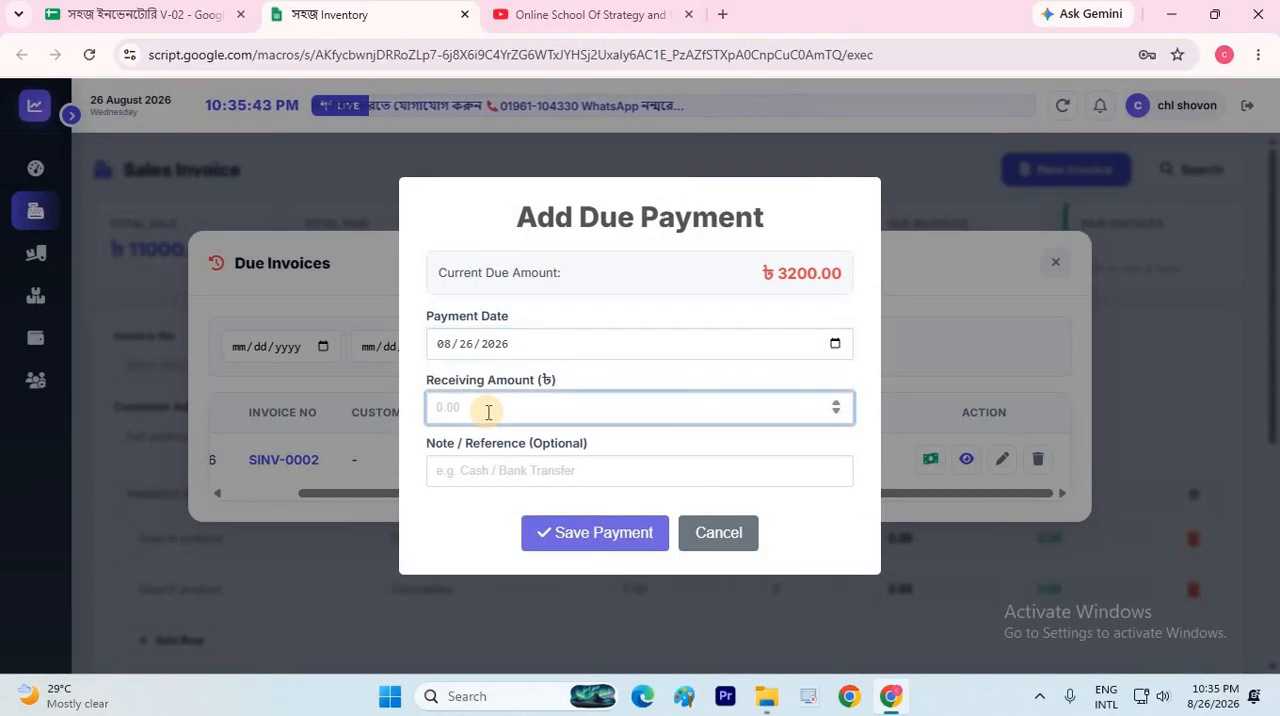
text(1500)
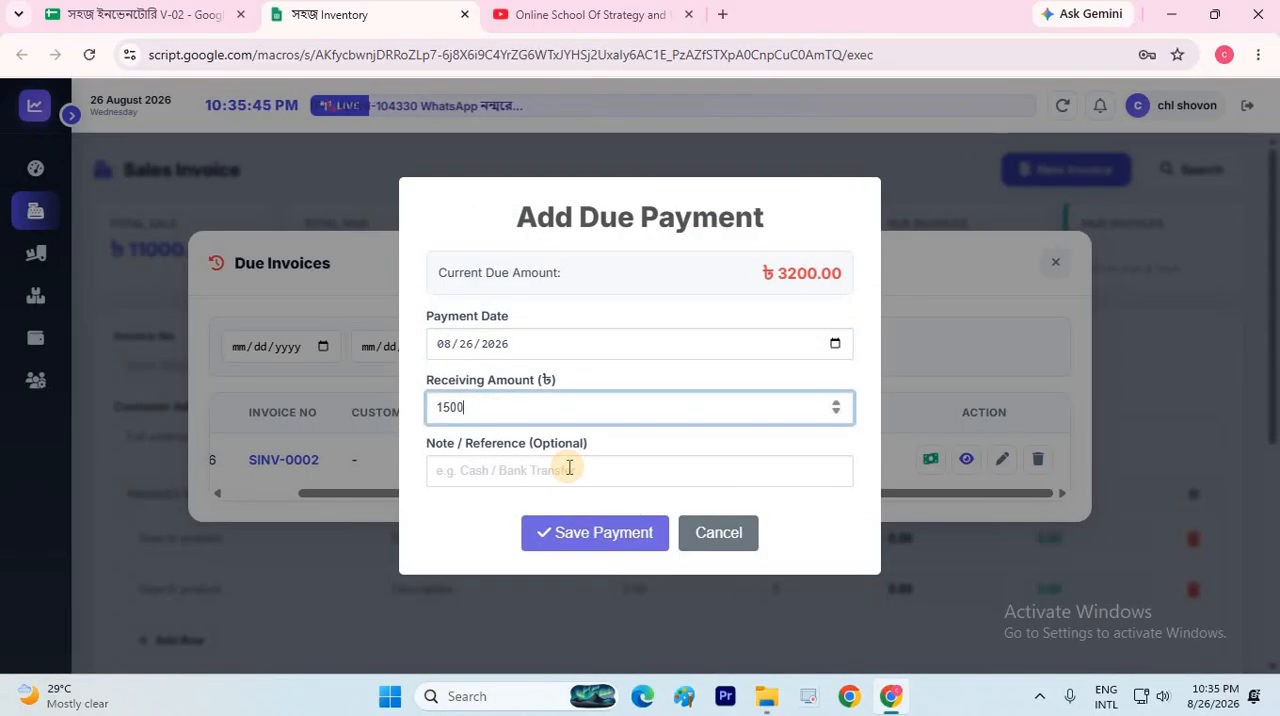
click(569, 470)
click(598, 532)
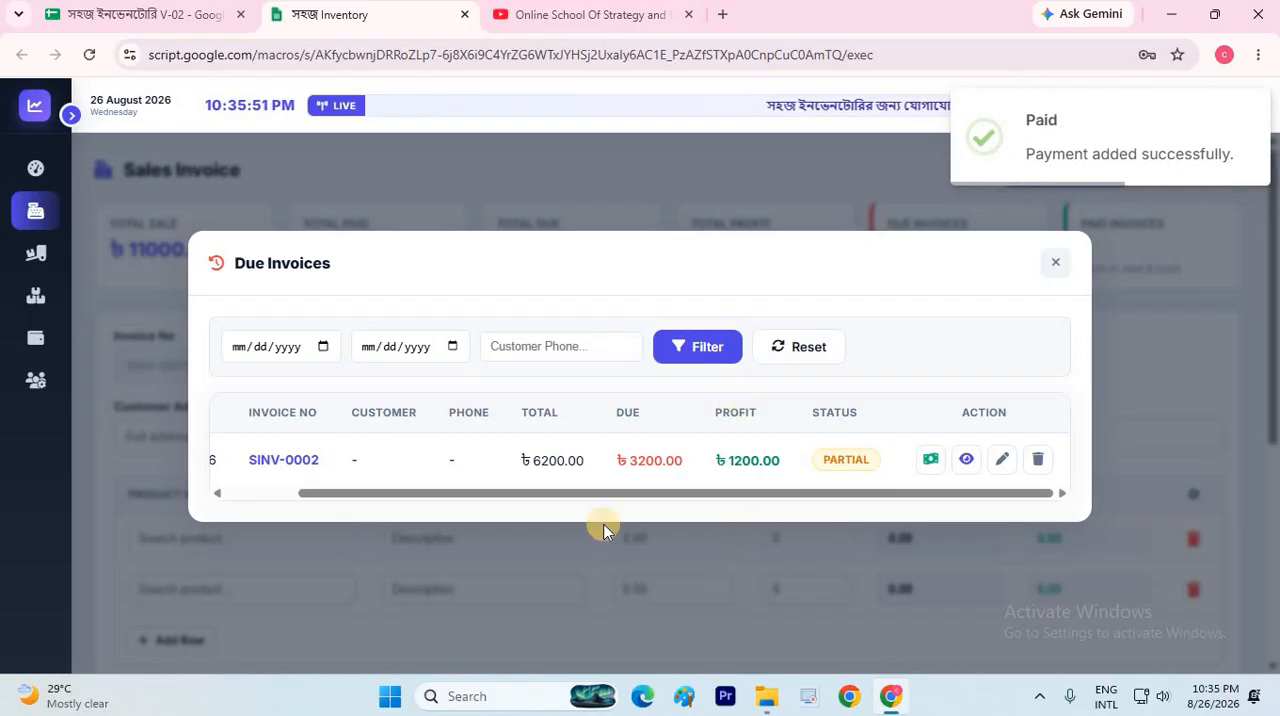
Check the invoice's remaining due, review its details and payment history, and close the details and the due invoices list
double_click(648, 460)
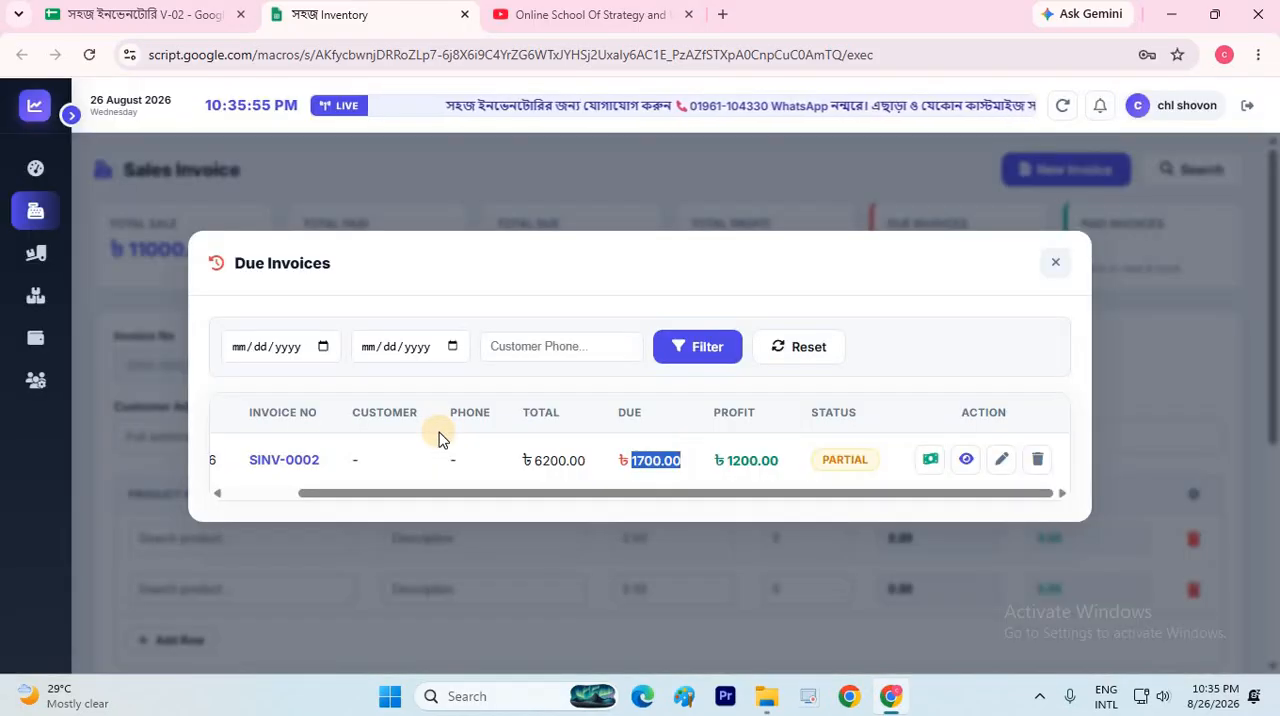
click(591, 497)
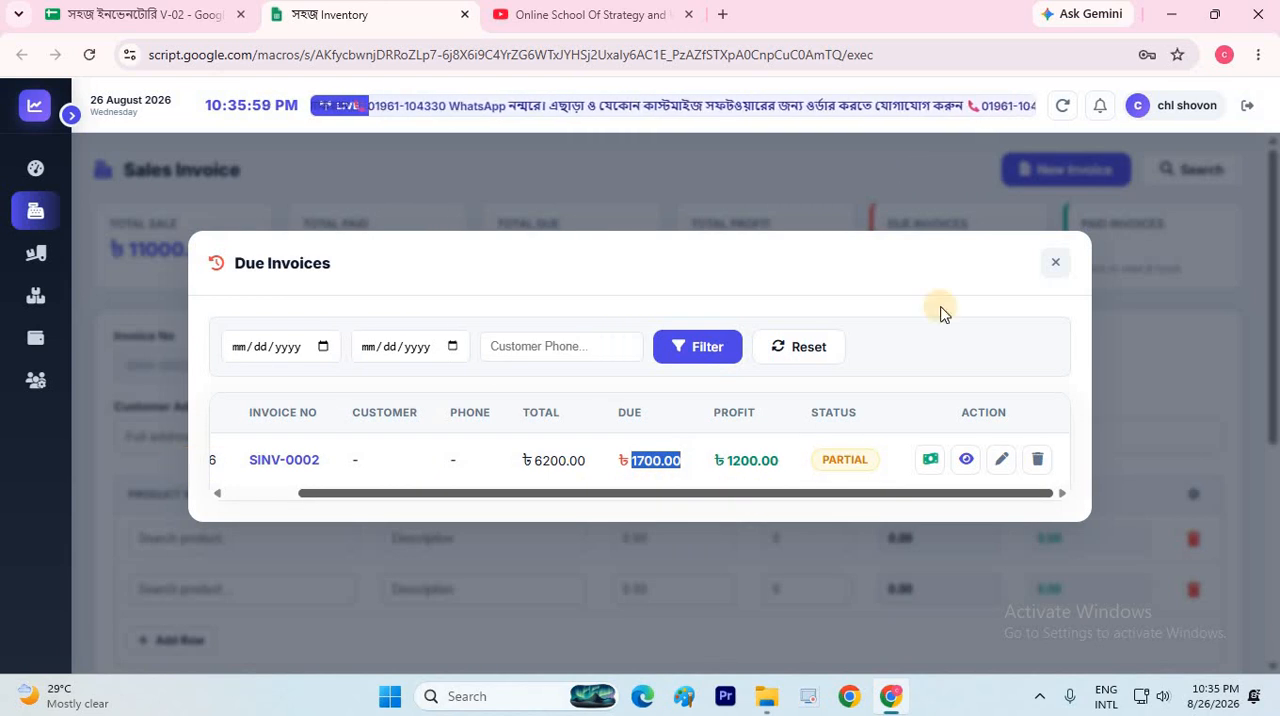
drag(941, 307, 905, 332)
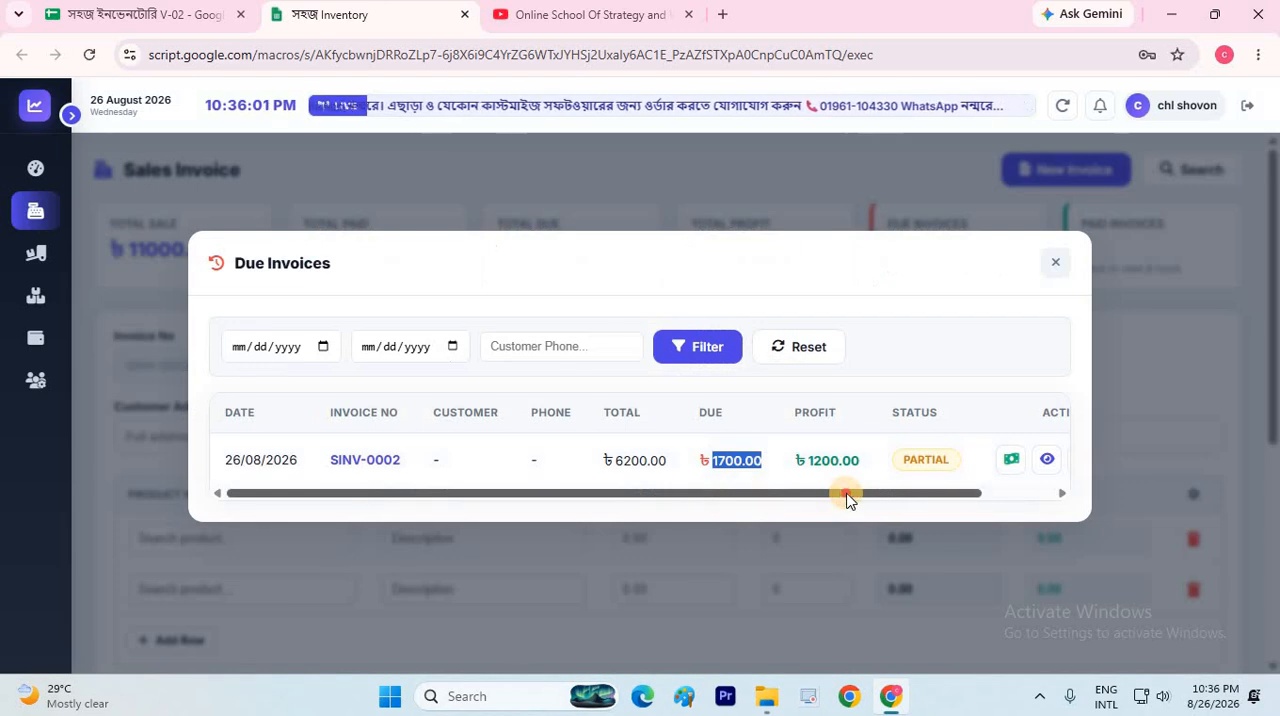
drag(846, 491, 969, 474)
click(592, 489)
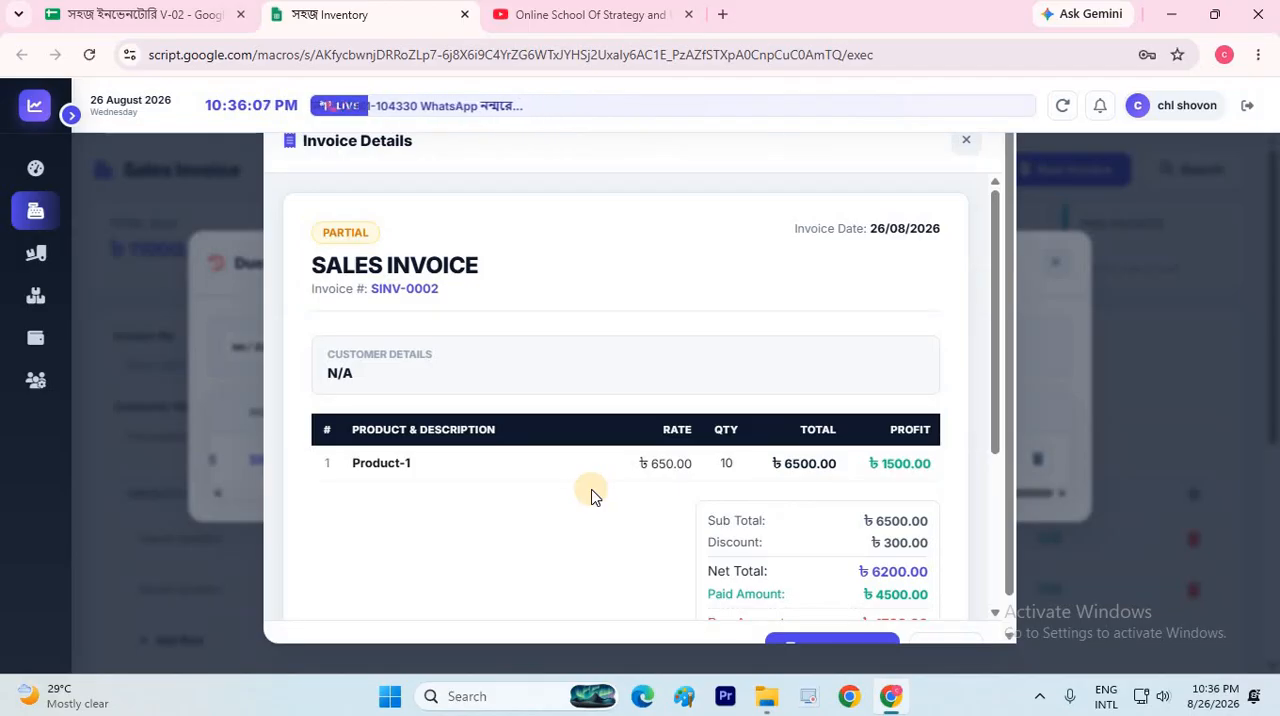
scroll(591, 497, down, 3)
scroll(865, 585, down, 2)
click(948, 632)
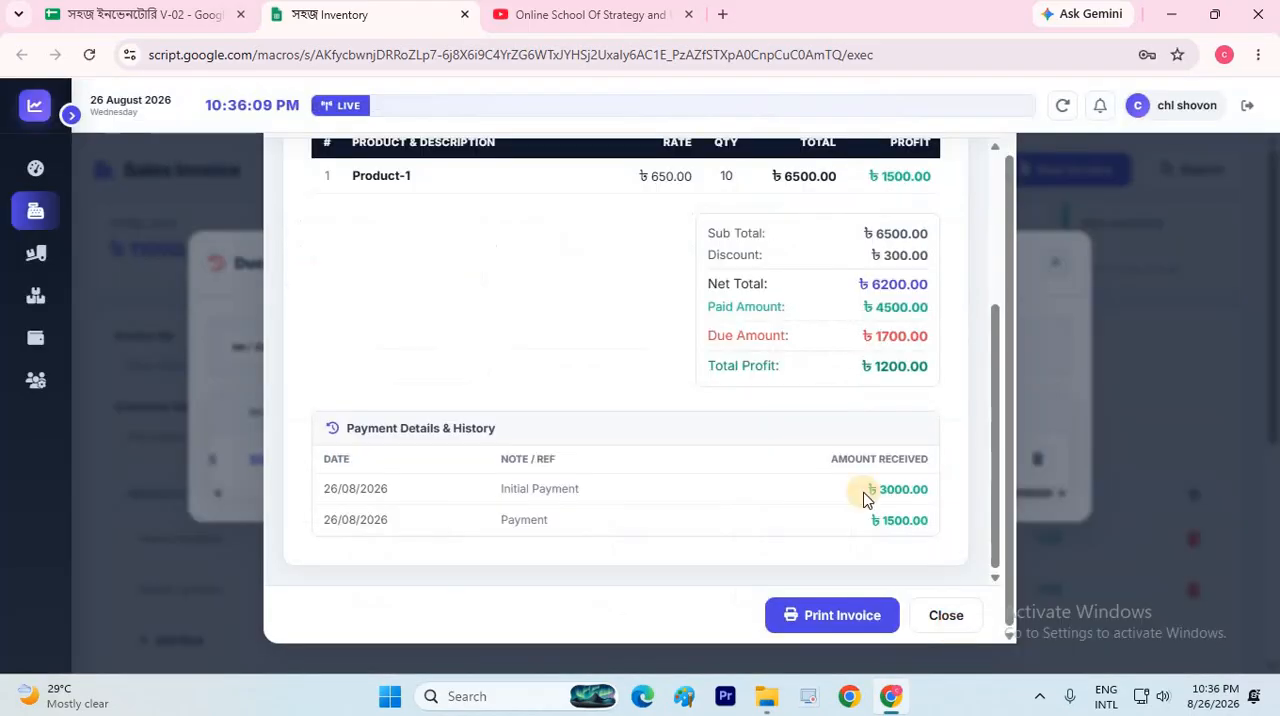
click(1052, 262)
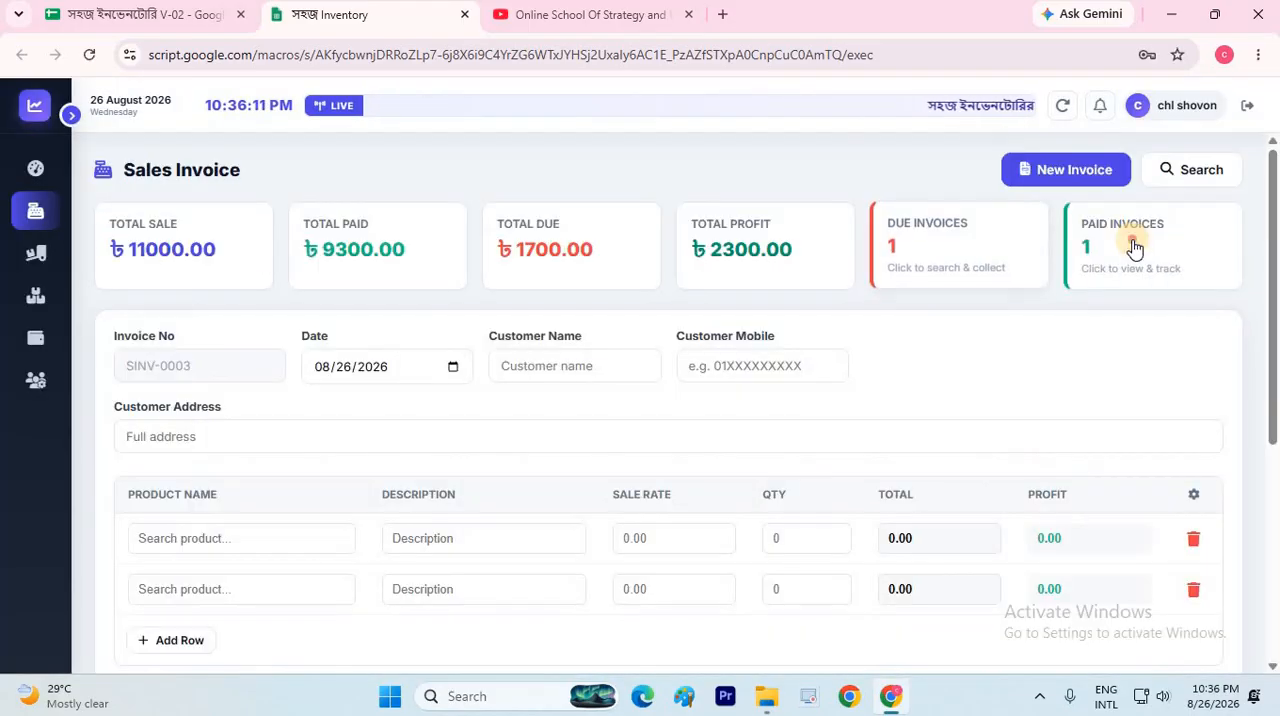
Open the paid invoice for editing from the paid invoices list, authorise with the saved admin password, and decline saving the password in the browser
click(1110, 236)
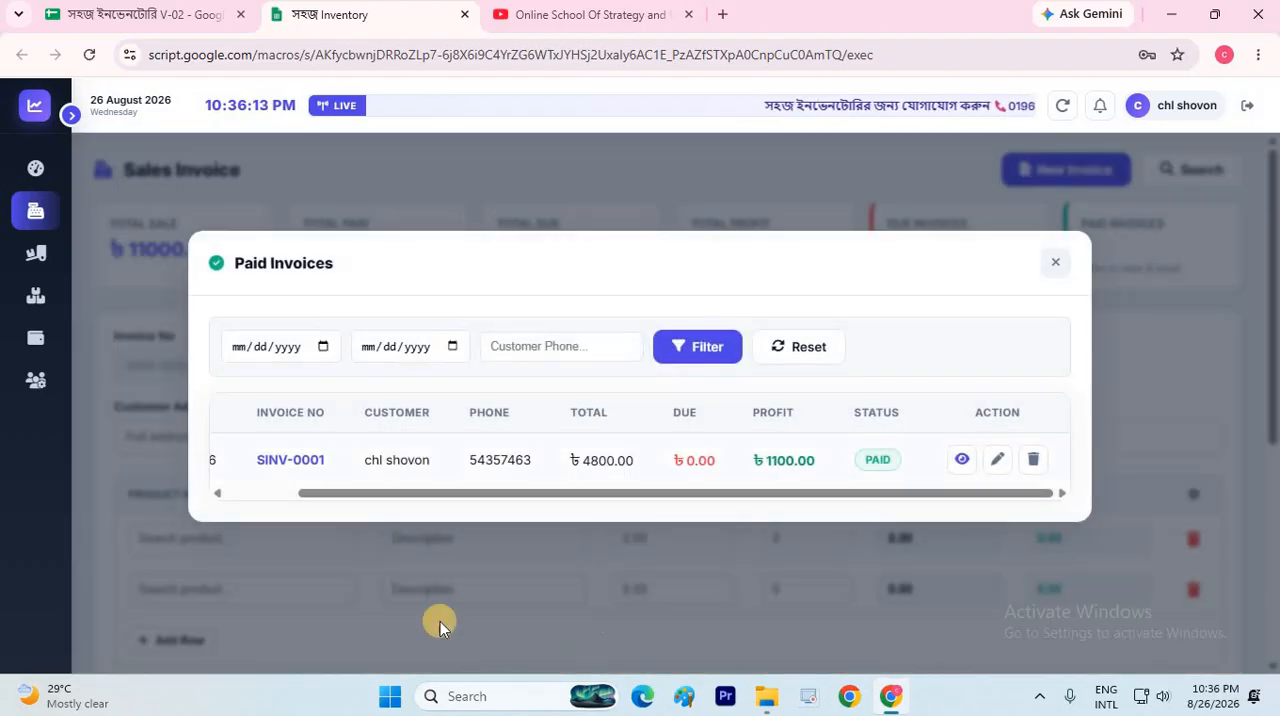
drag(463, 492, 787, 382)
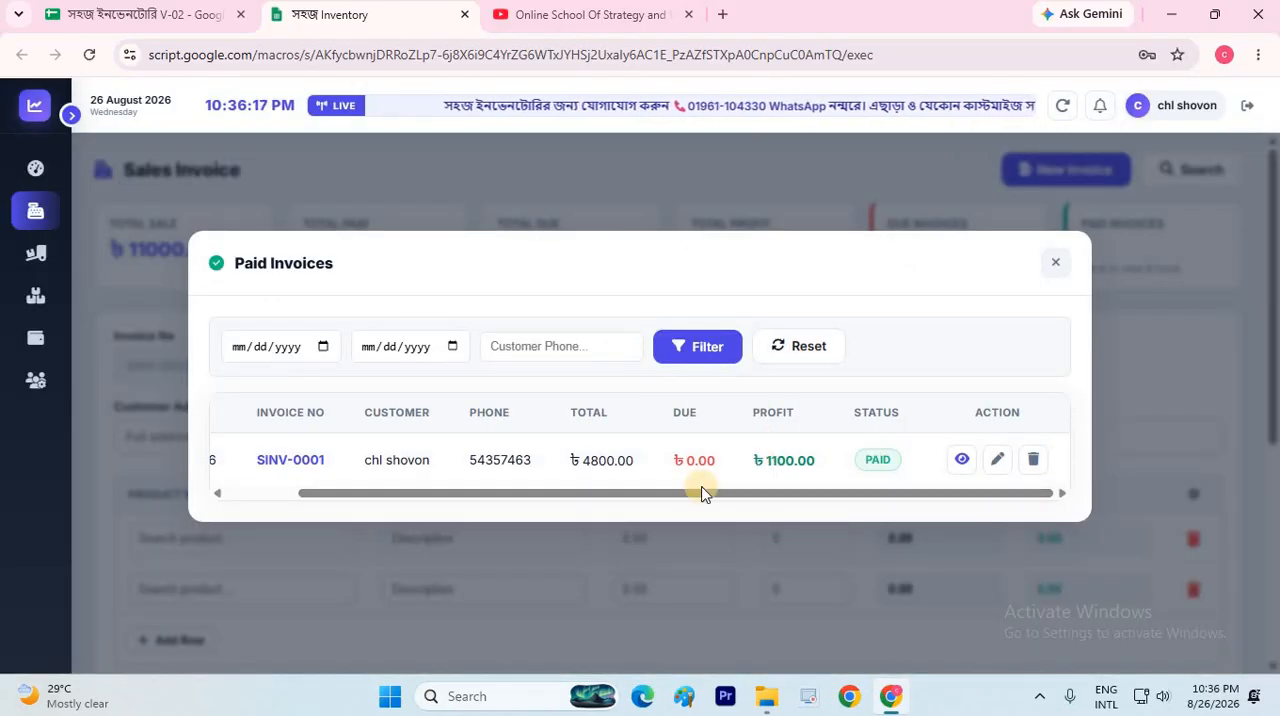
drag(452, 494, 731, 493)
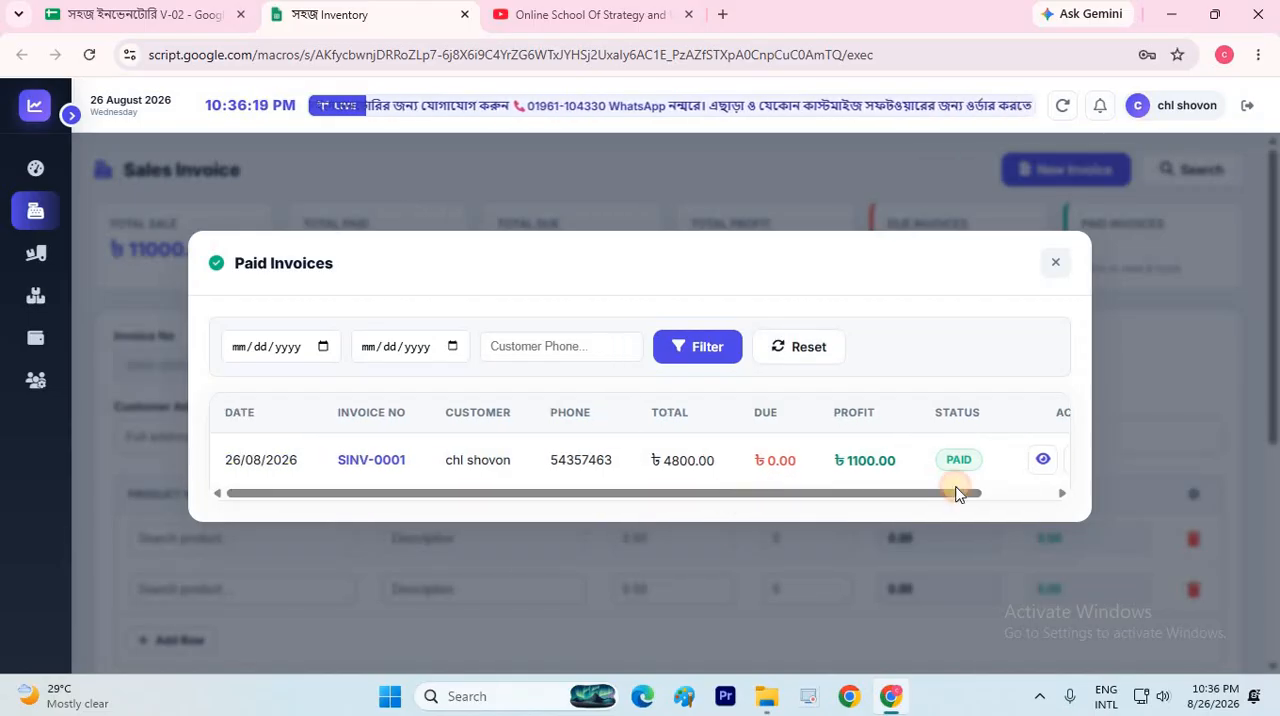
drag(956, 492, 1000, 461)
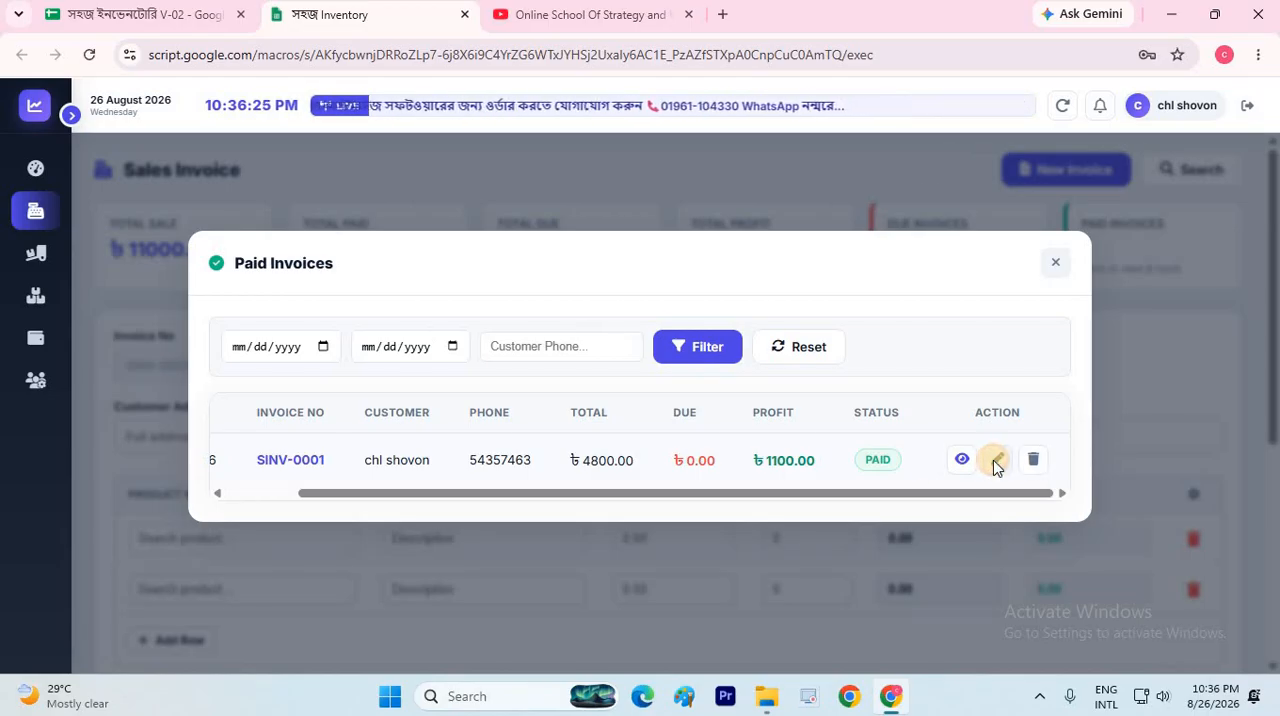
click(995, 462)
click(580, 365)
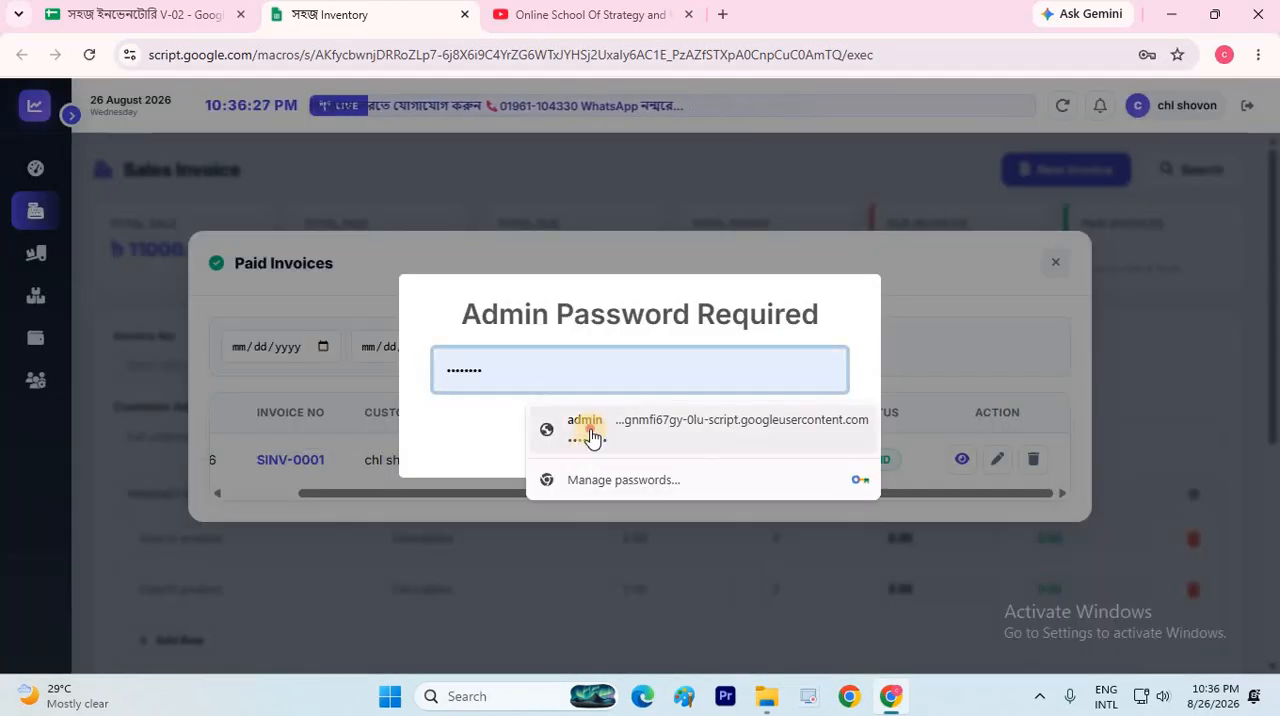
click(592, 437)
key(Return)
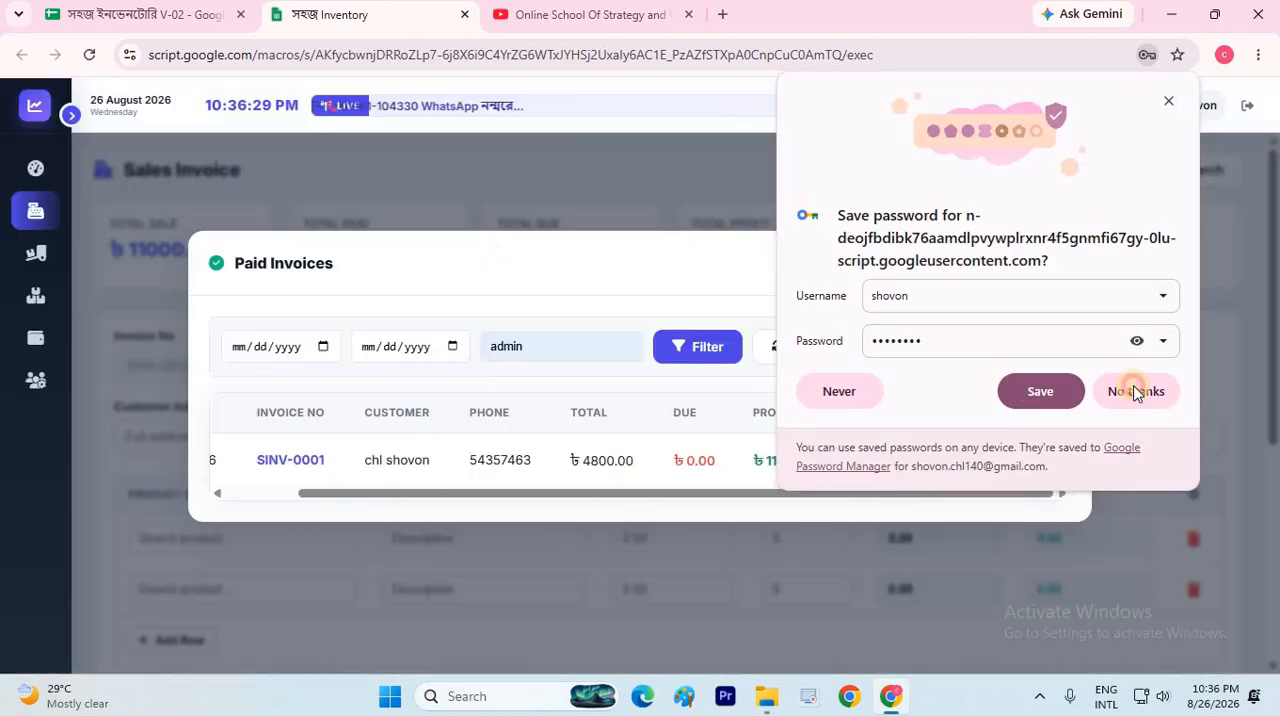
click(1135, 391)
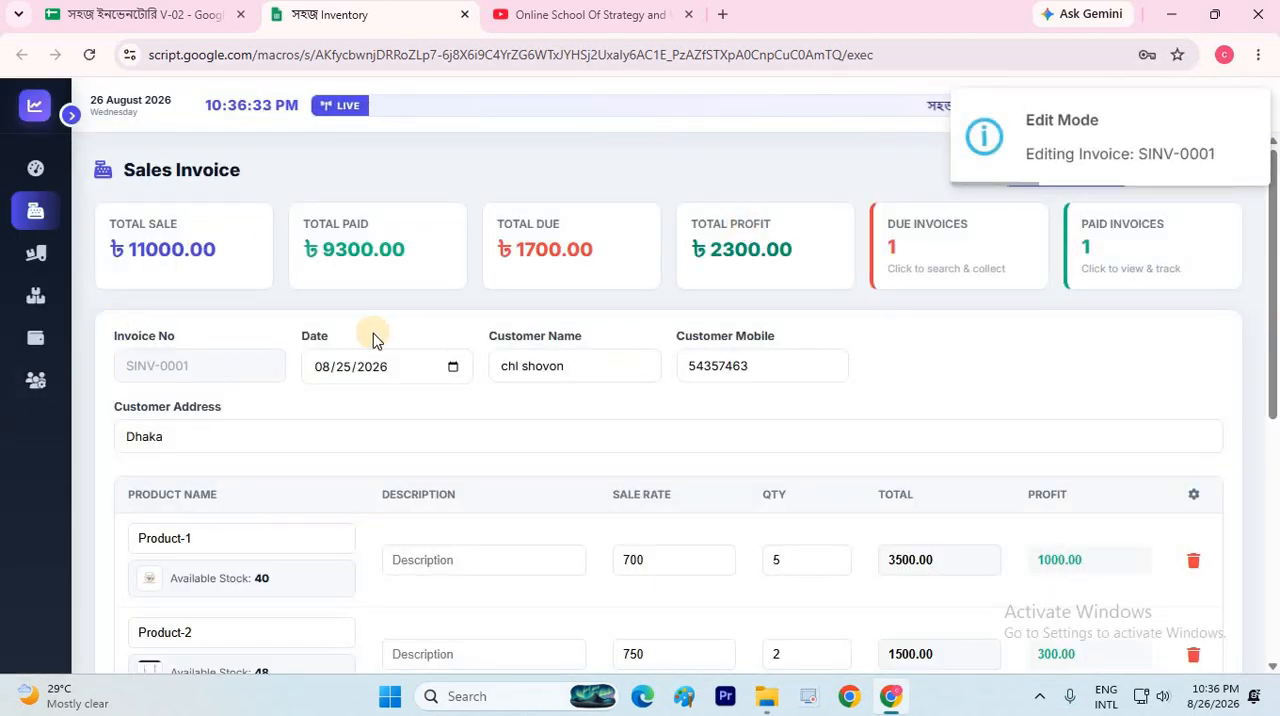
Set the Product-2 quantity to 12 and the paid amount to 12300 on the invoice being edited
scroll(323, 383, down, 3)
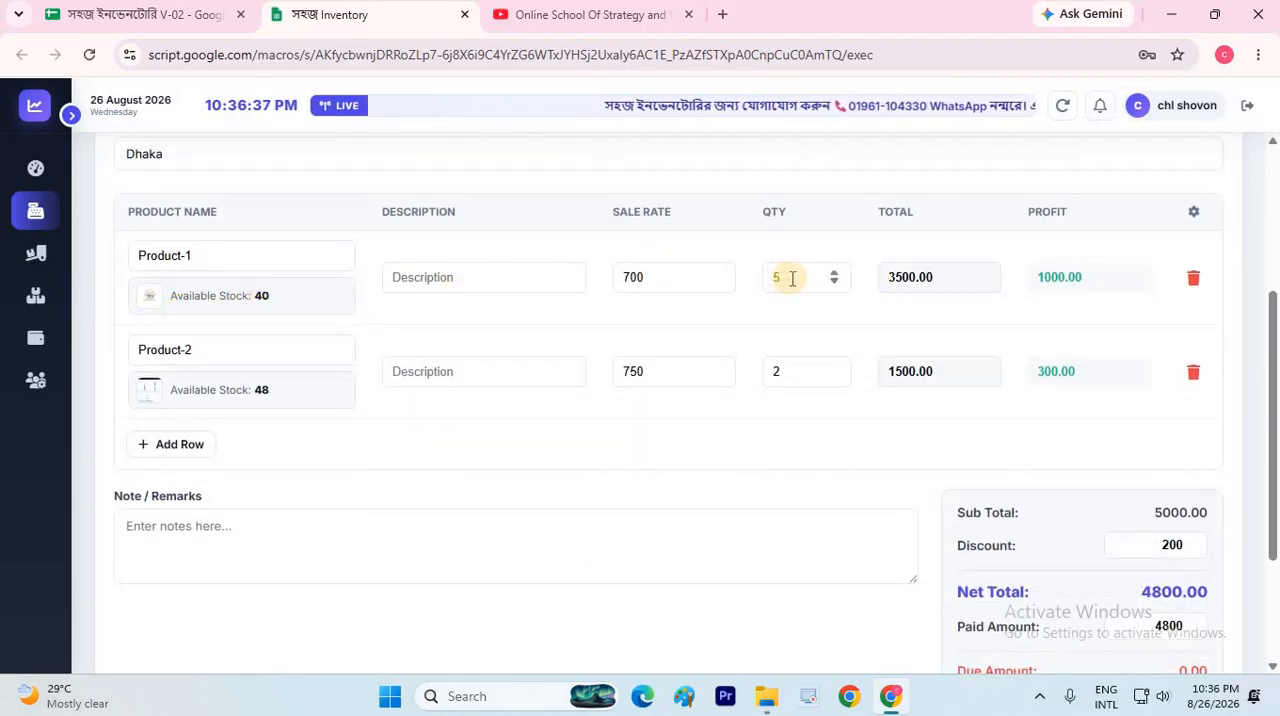
click(767, 374)
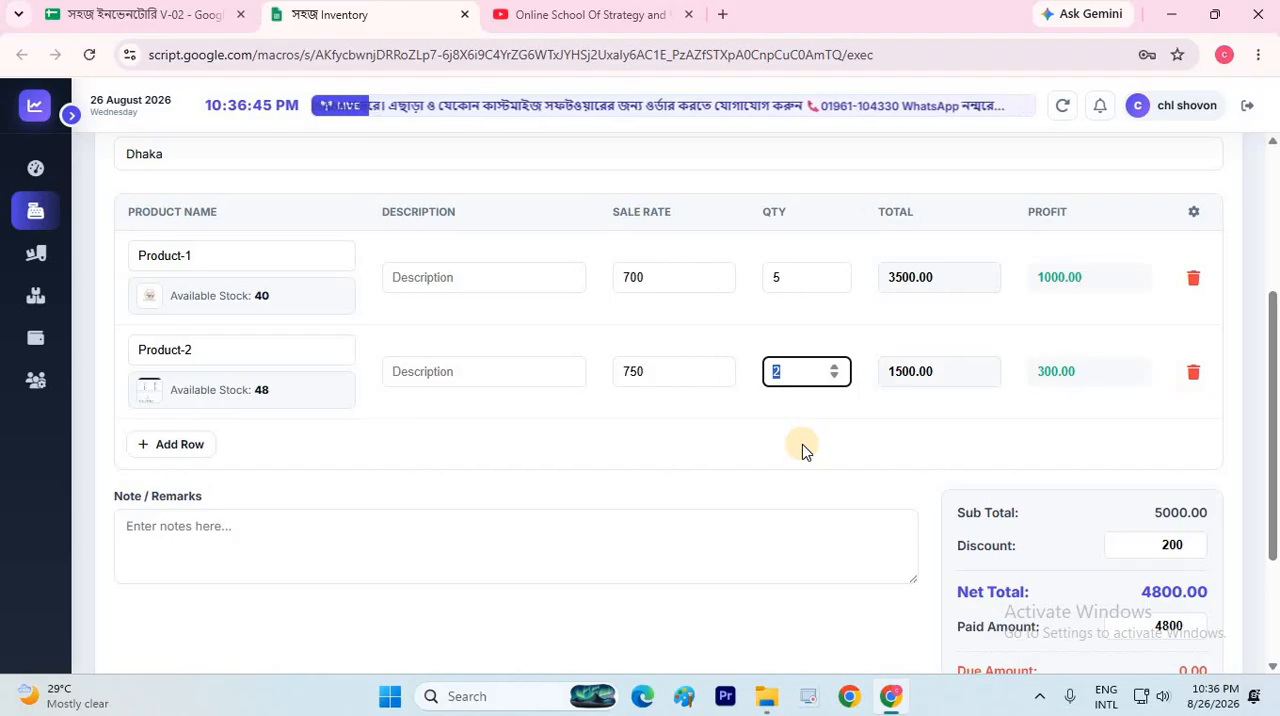
text(1)
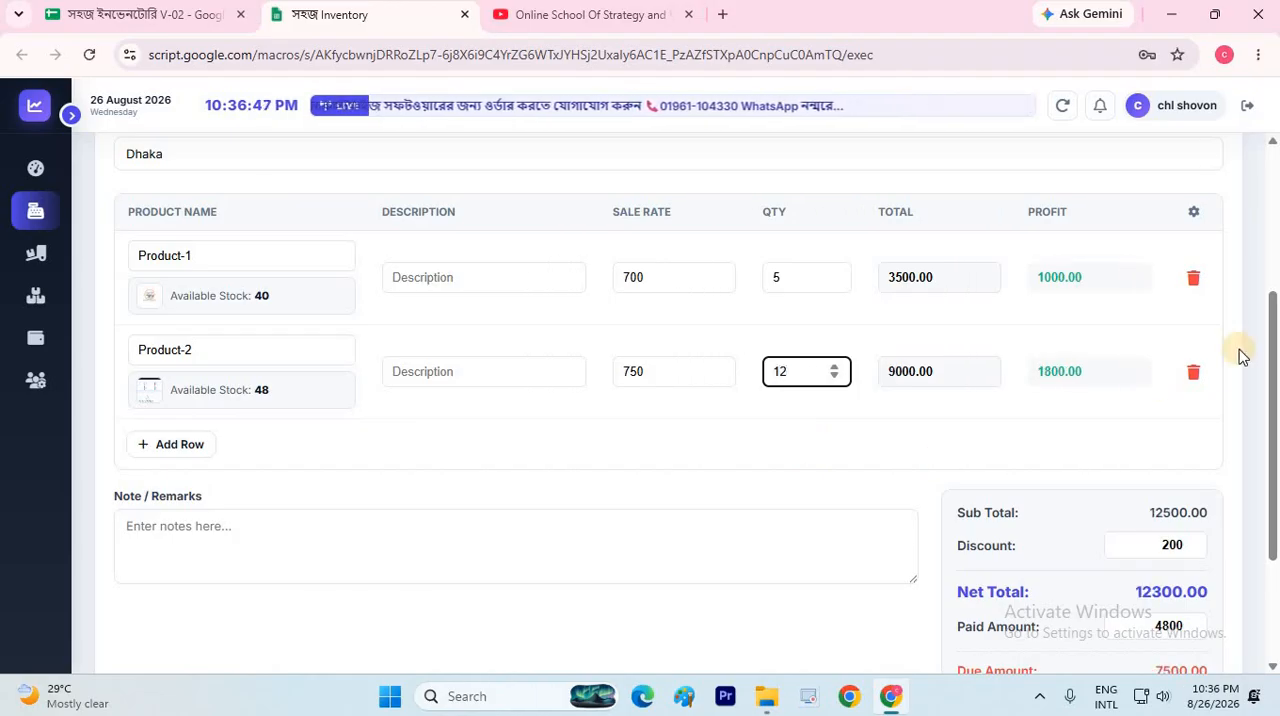
scroll(1150, 425, down, 2)
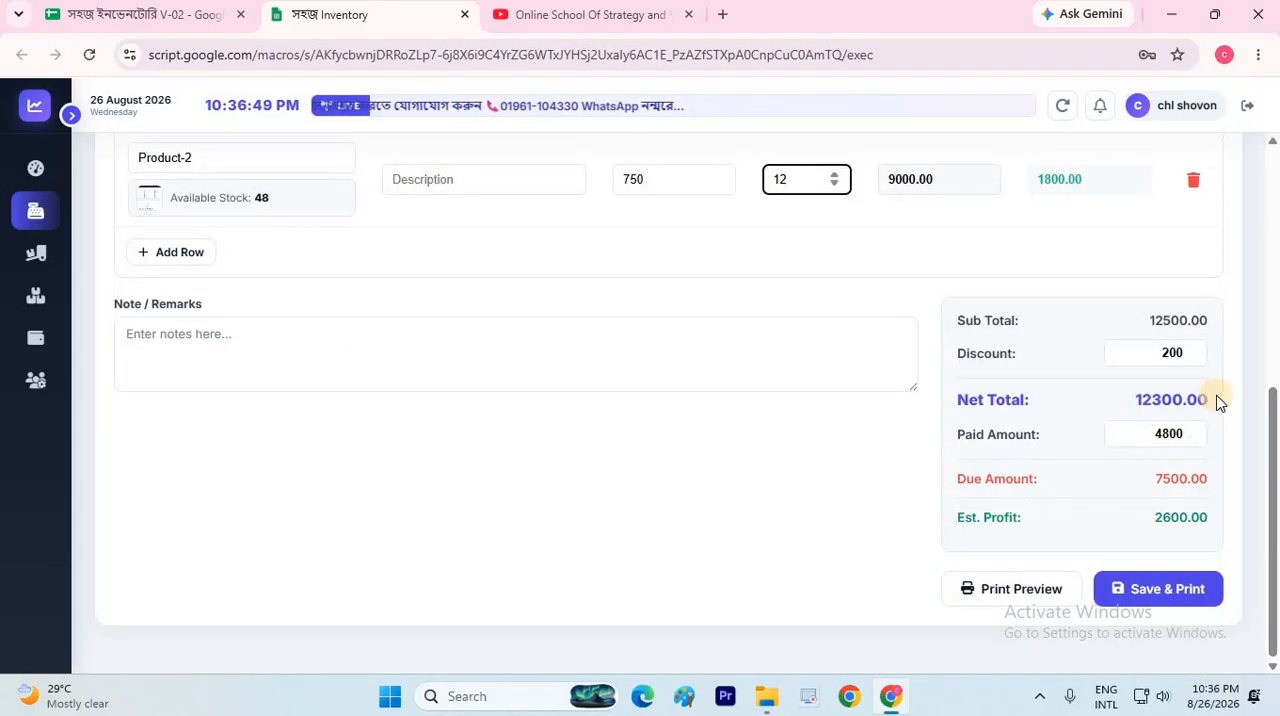
drag(1150, 434, 1278, 462)
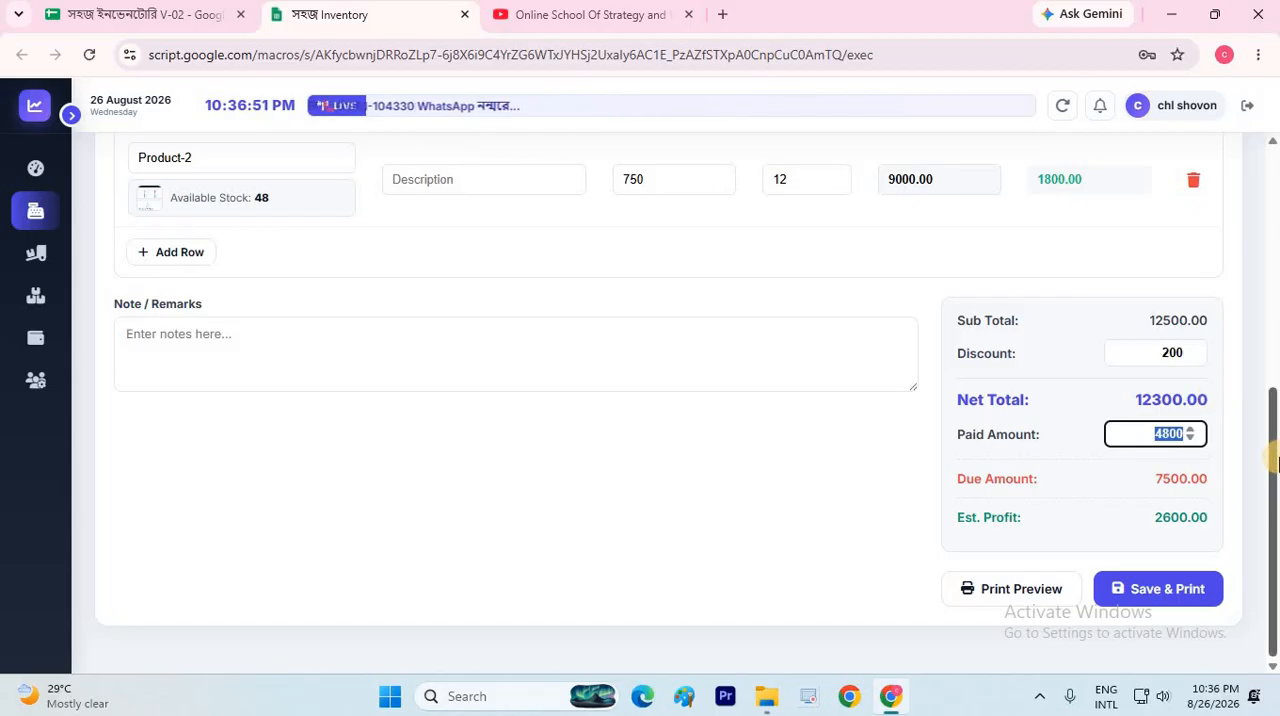
text(12300)
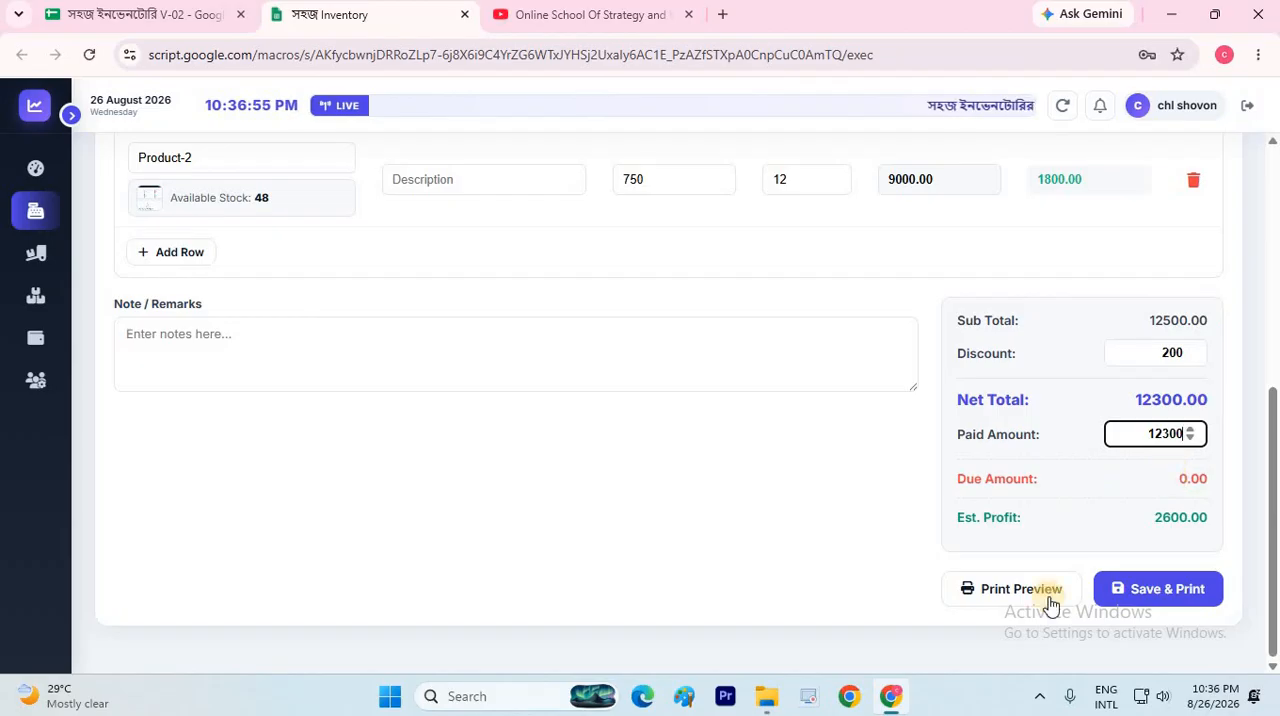
Save the edited invoice, authorising with the saved admin password, and cancel its printout
click(1148, 590)
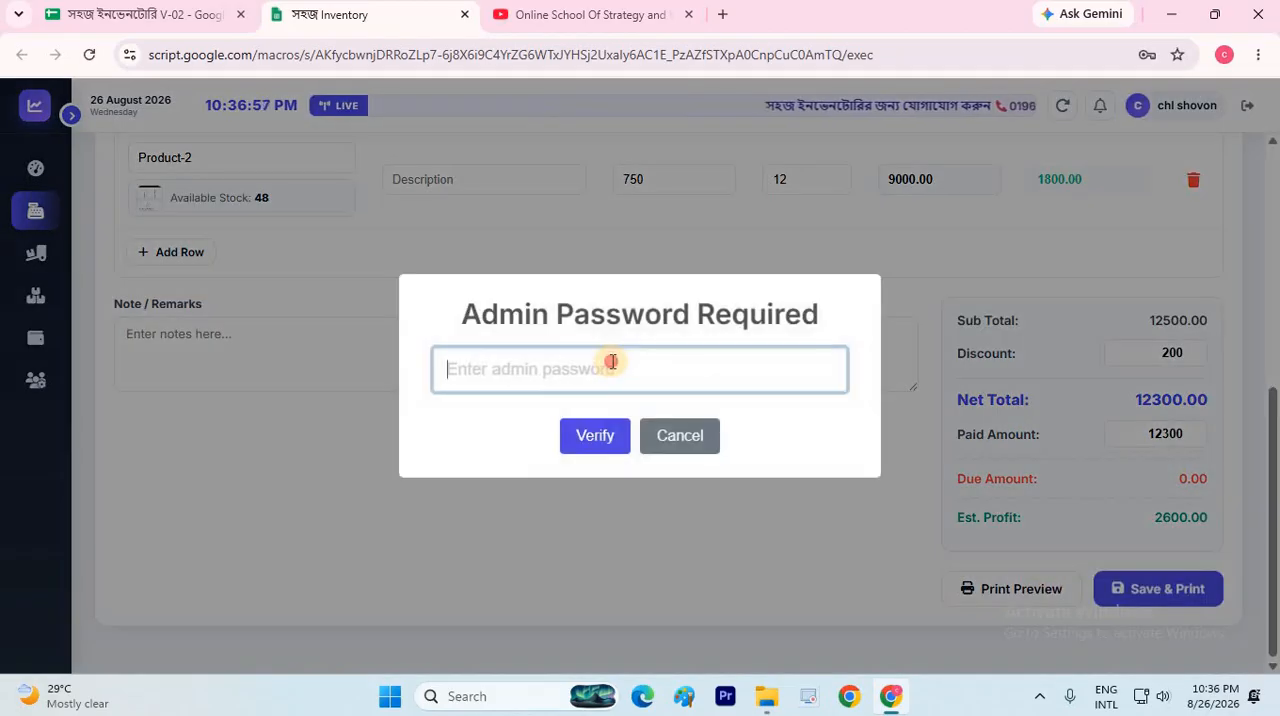
click(590, 428)
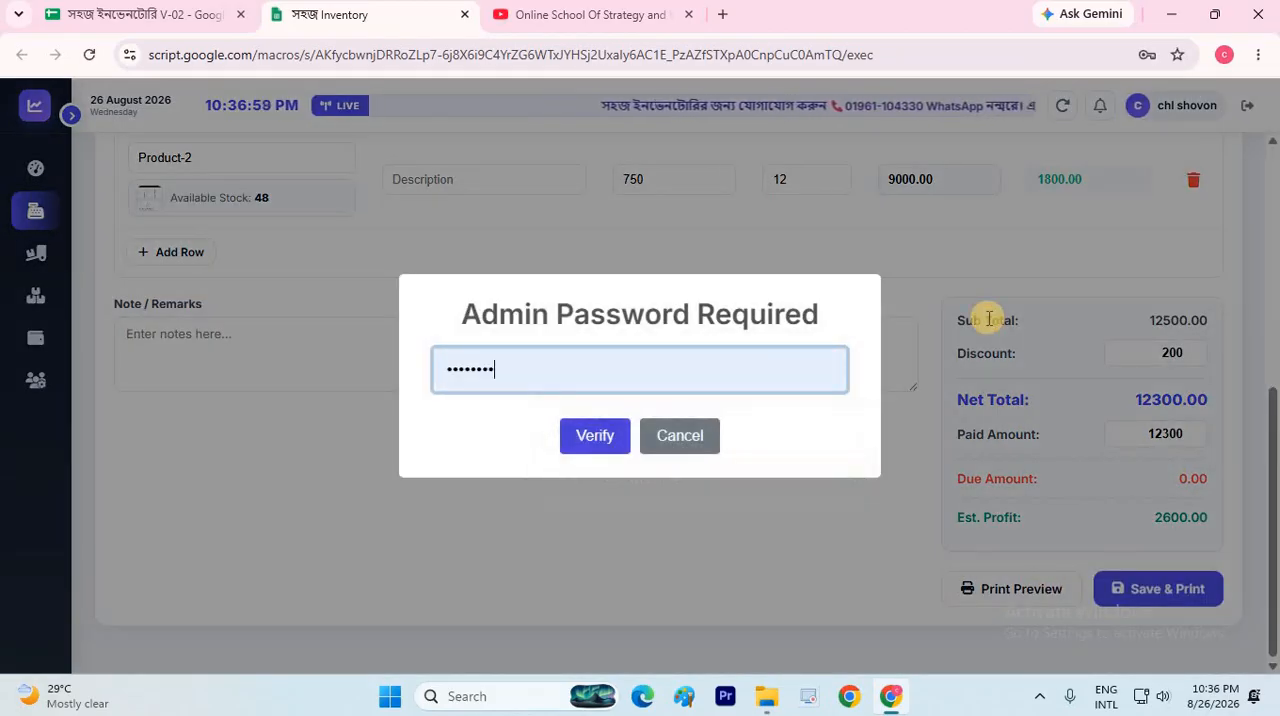
click(595, 435)
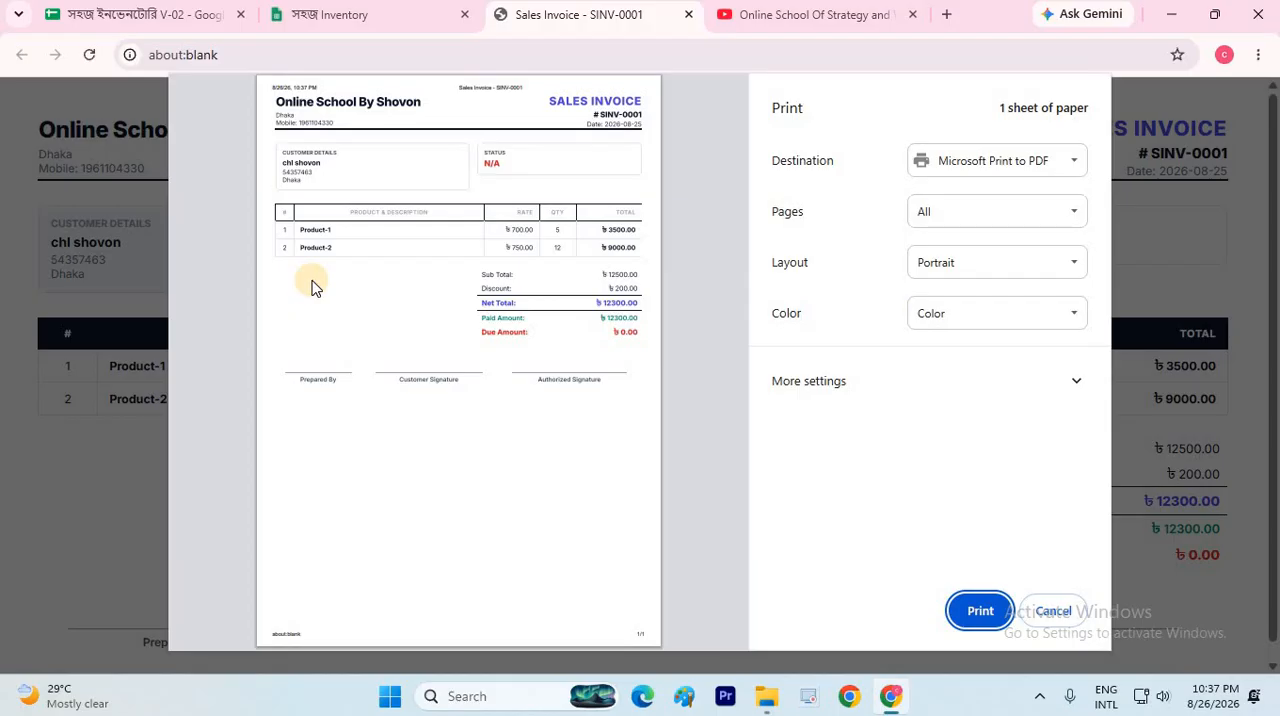
click(1066, 622)
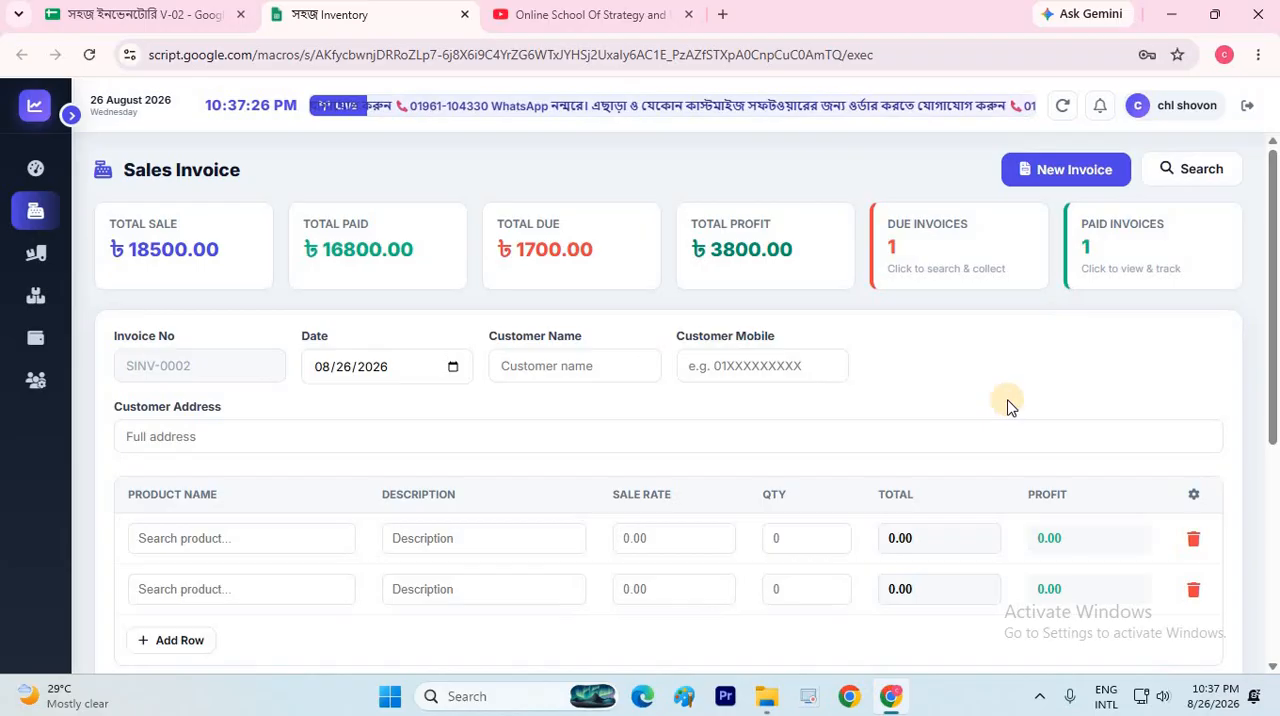
Dismiss the sales search, reset the filters of the paid invoices list to check the edited invoice's total, and close the list
click(1036, 272)
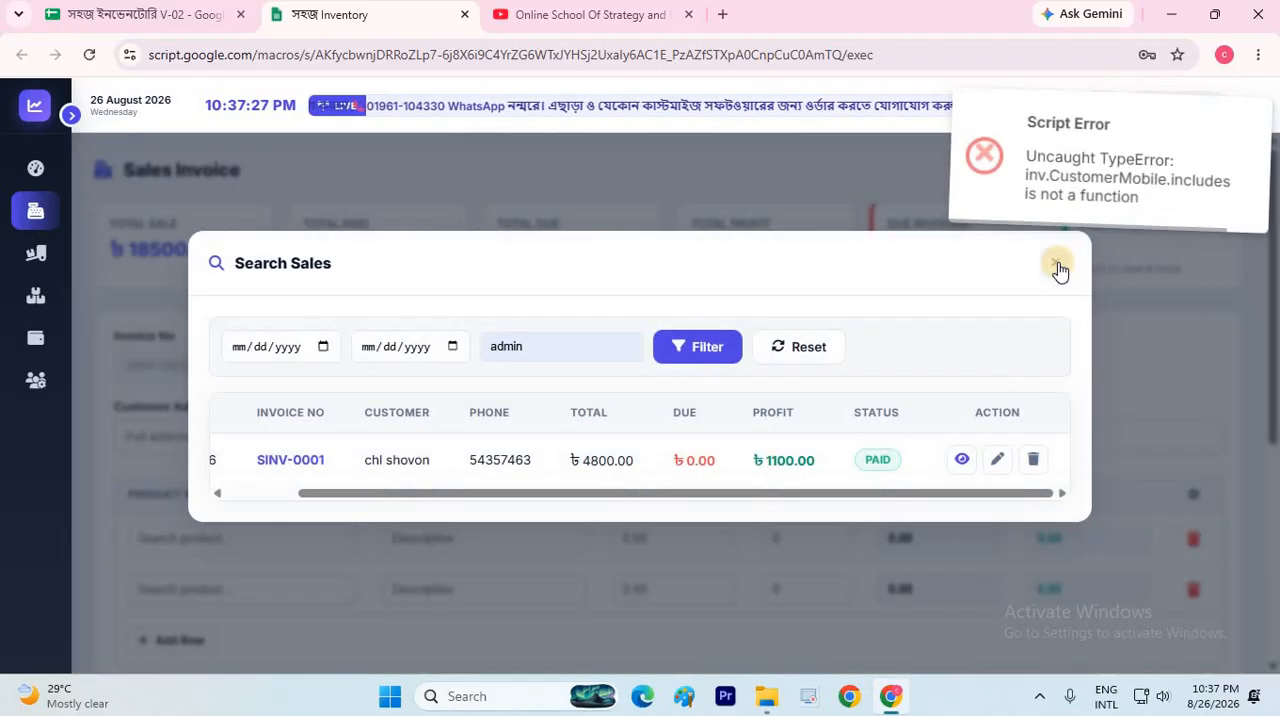
click(912, 161)
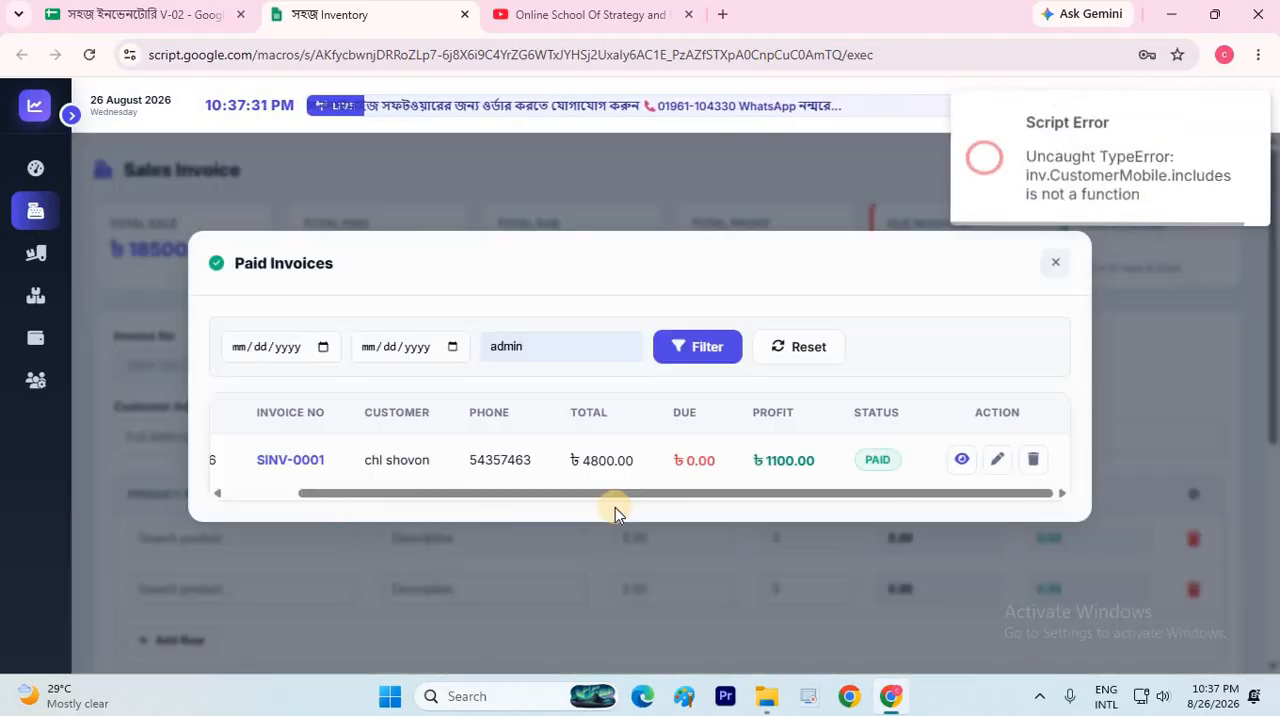
click(803, 348)
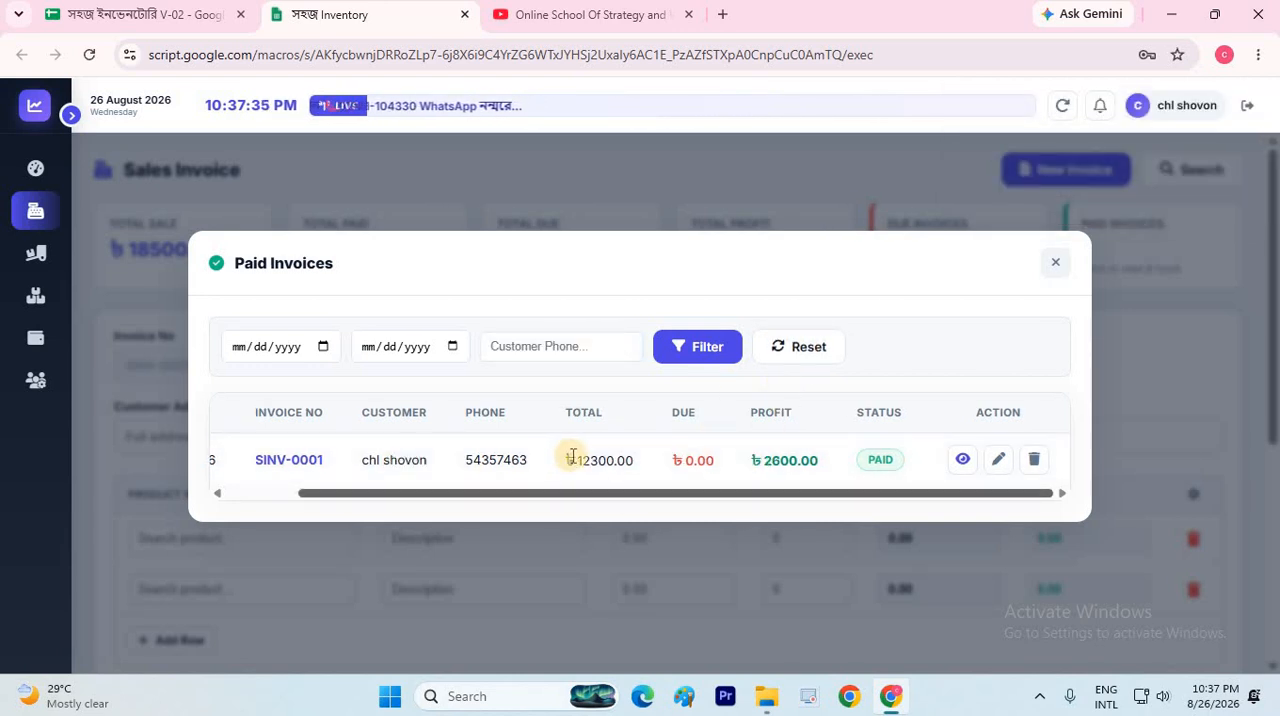
double_click(610, 459)
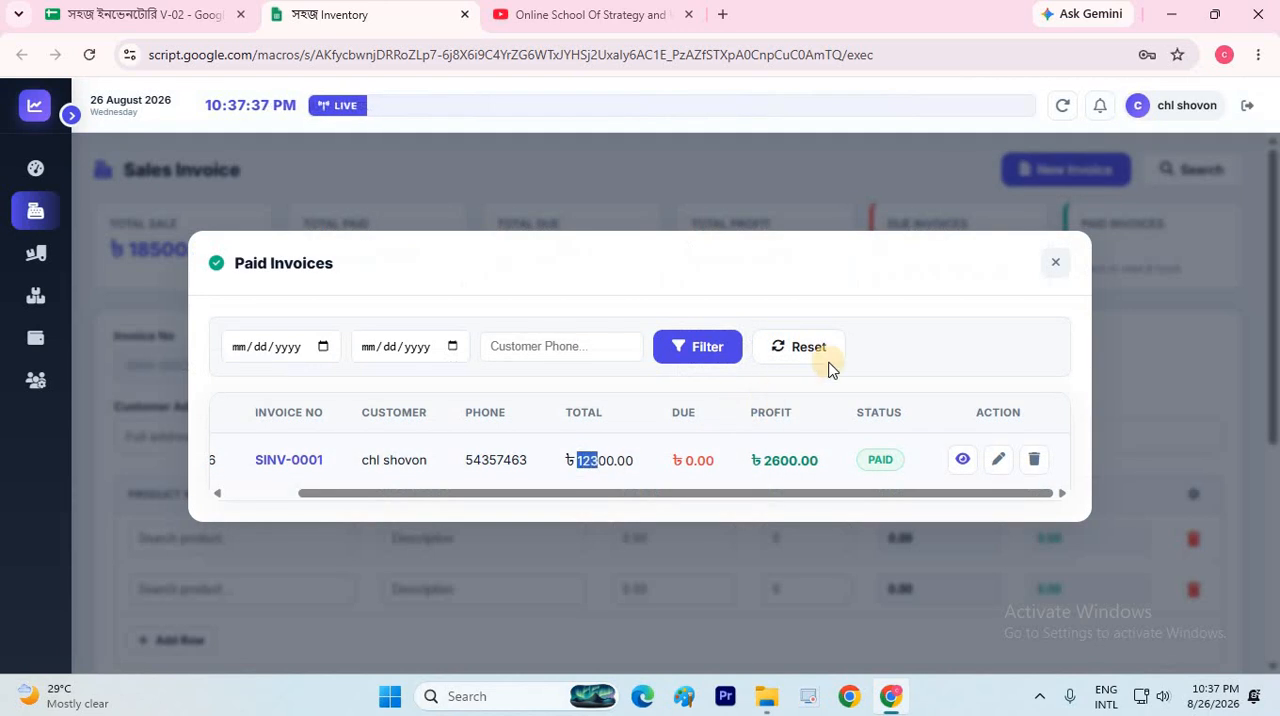
click(1055, 270)
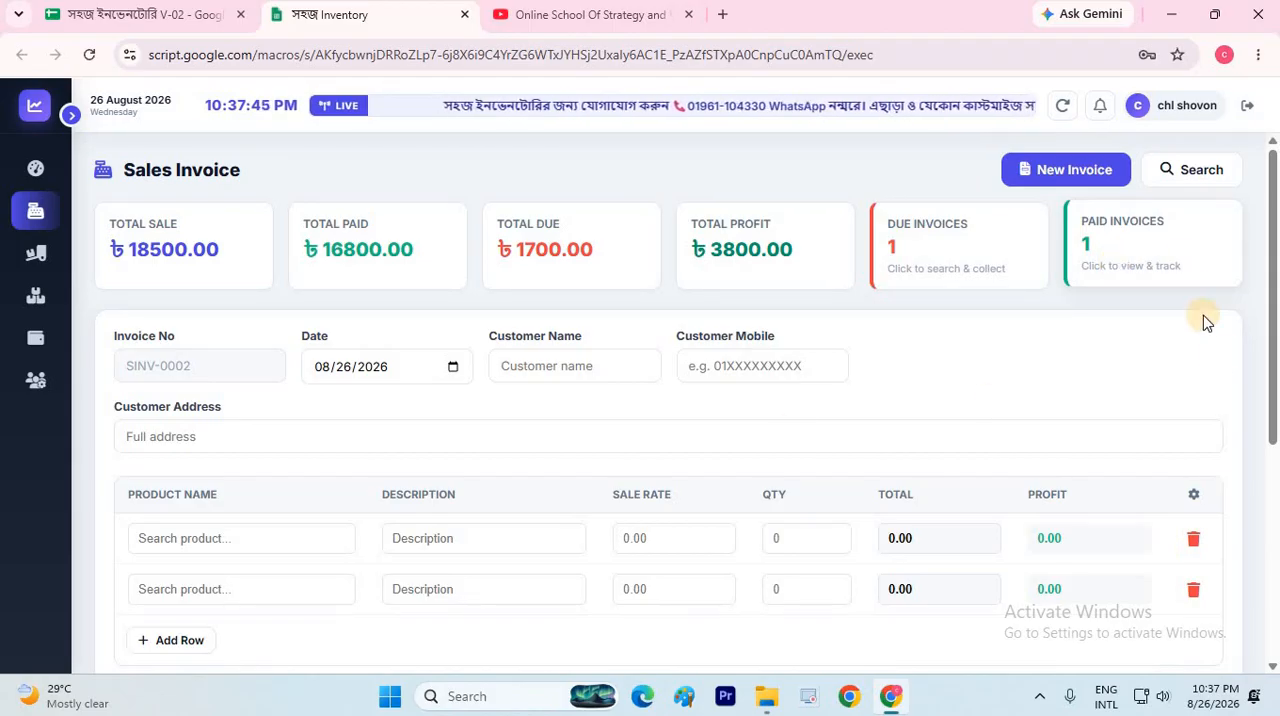
Open the sales search, look over its date and customer phone filters and the invoices' action options, and close it
click(1195, 170)
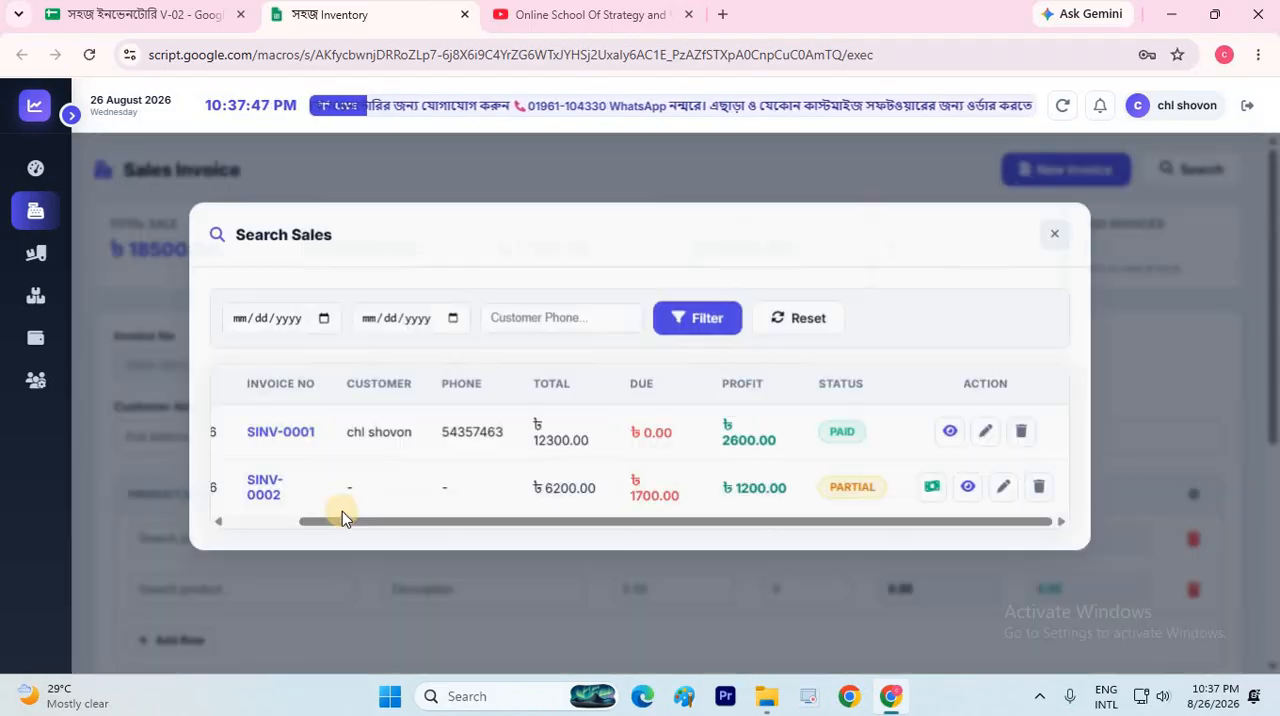
drag(205, 532, 235, 538)
click(577, 319)
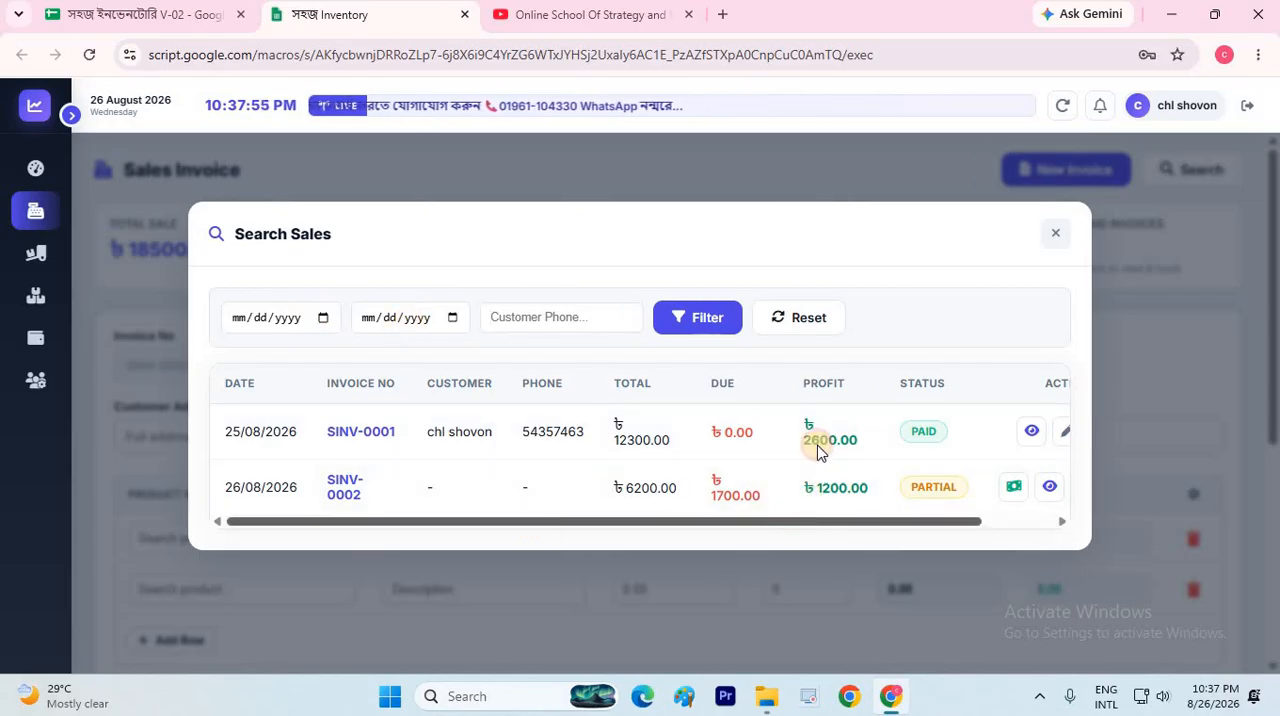
scroll(808, 437, right, 1)
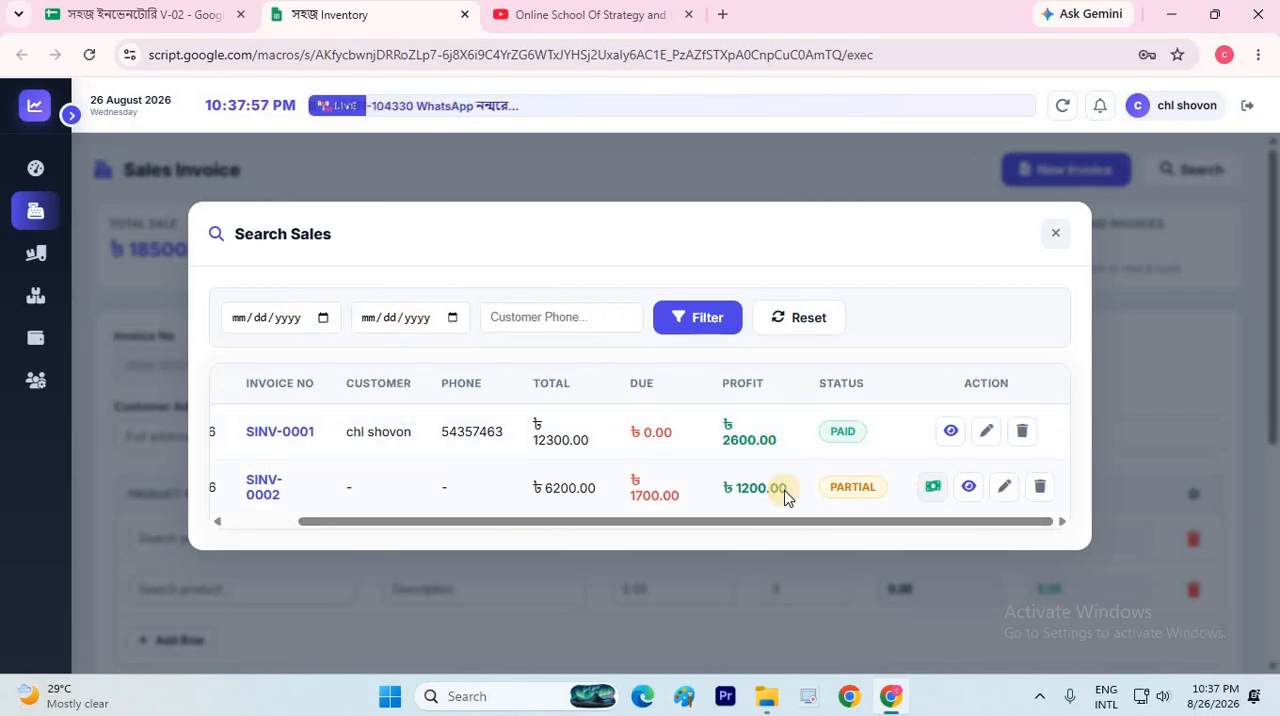
click(922, 494)
click(1054, 234)
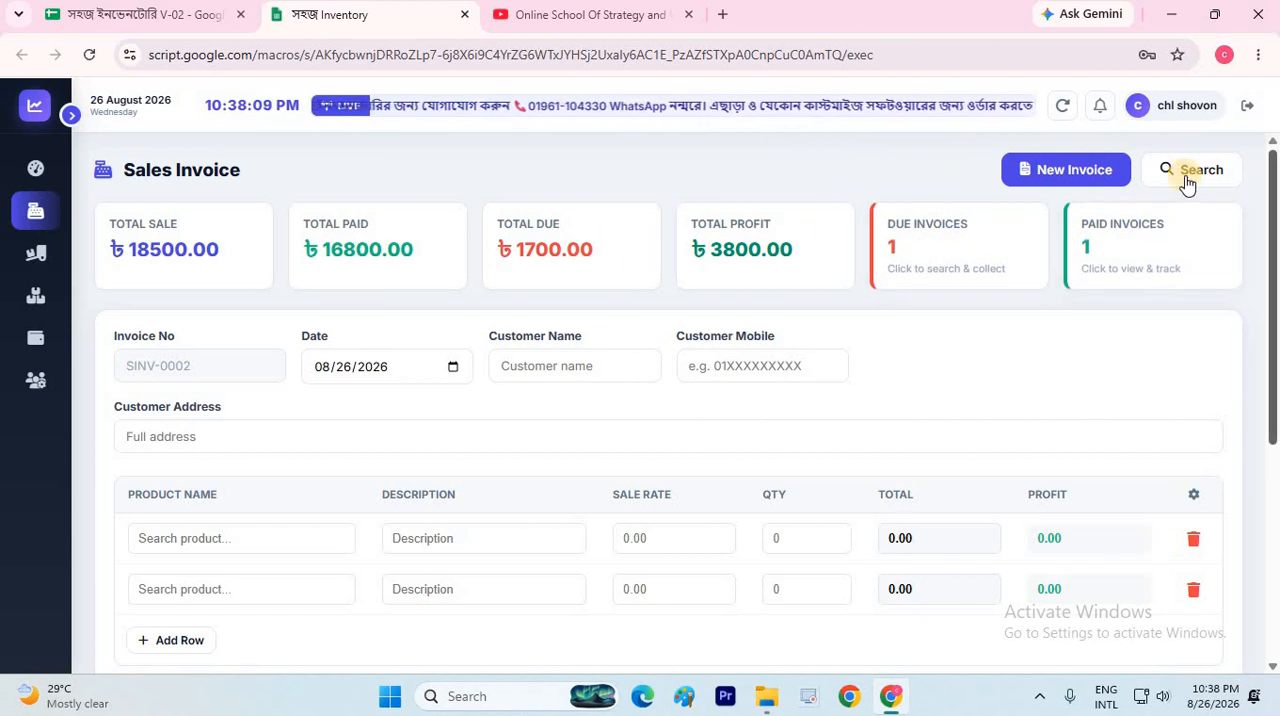
Go to stock management, check the total profit and transactions in the Product-2 ledger, and close the ledger
click(36, 287)
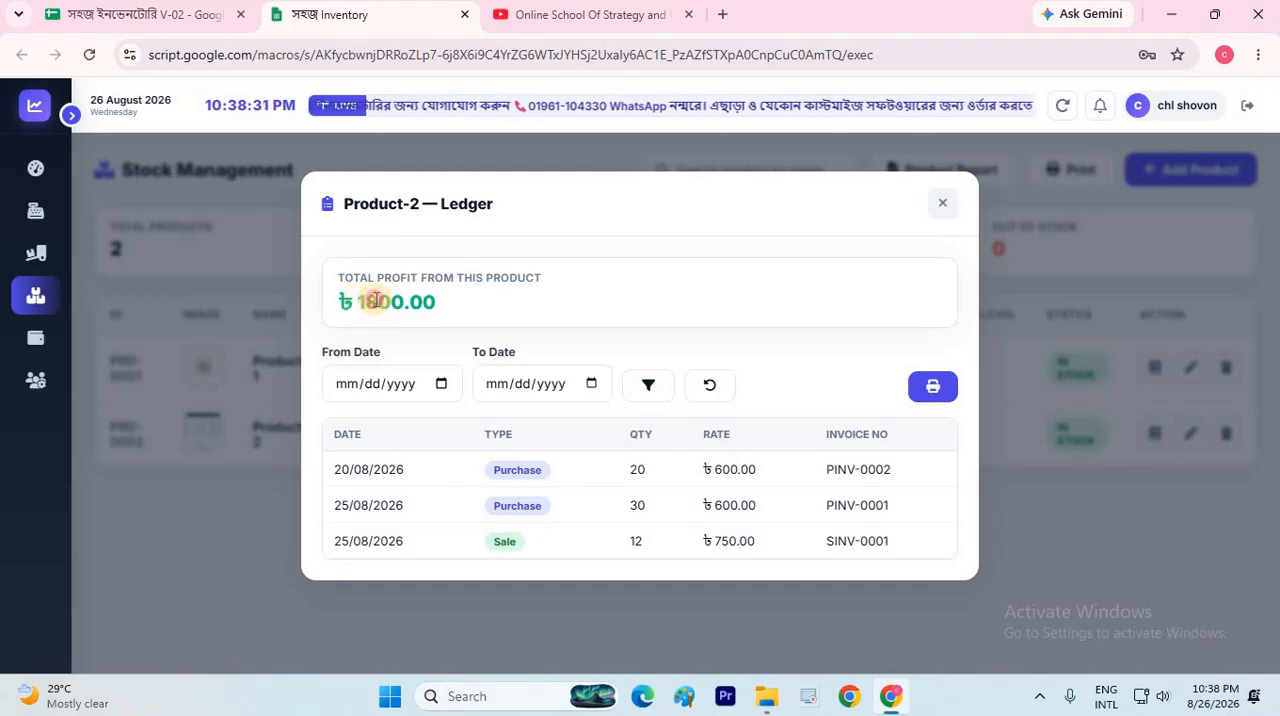
double_click(372, 300)
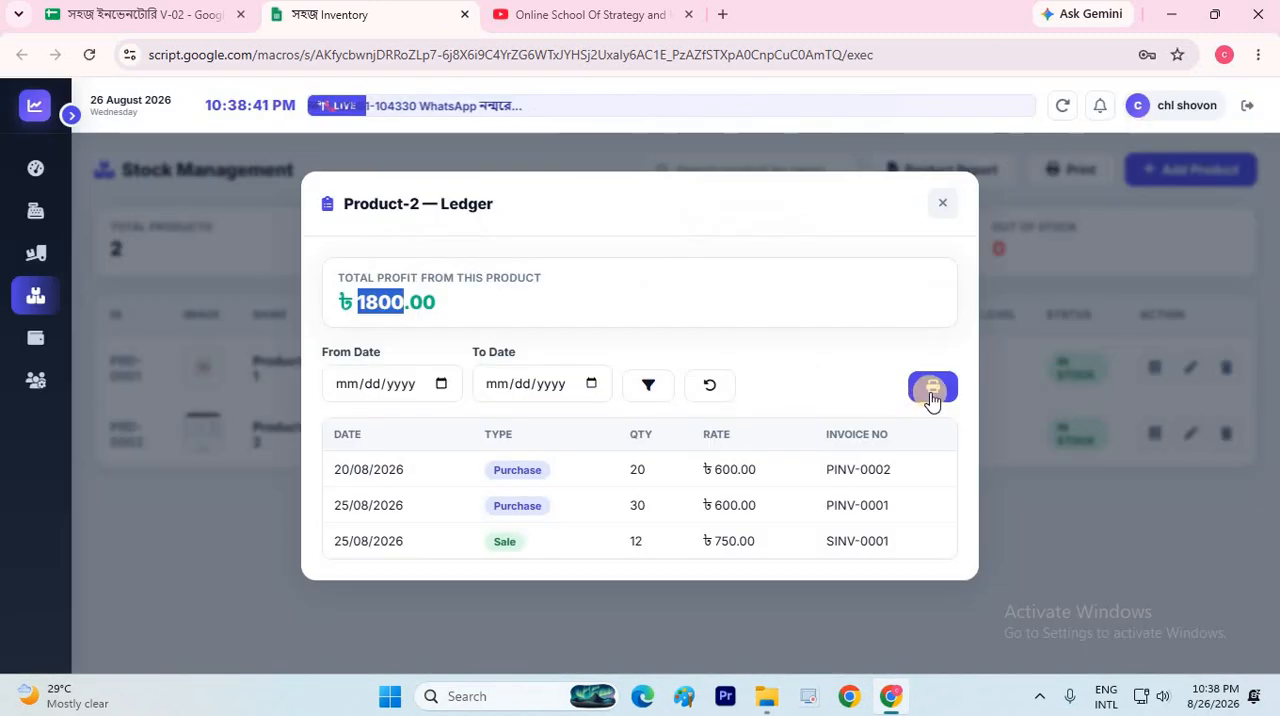
click(943, 205)
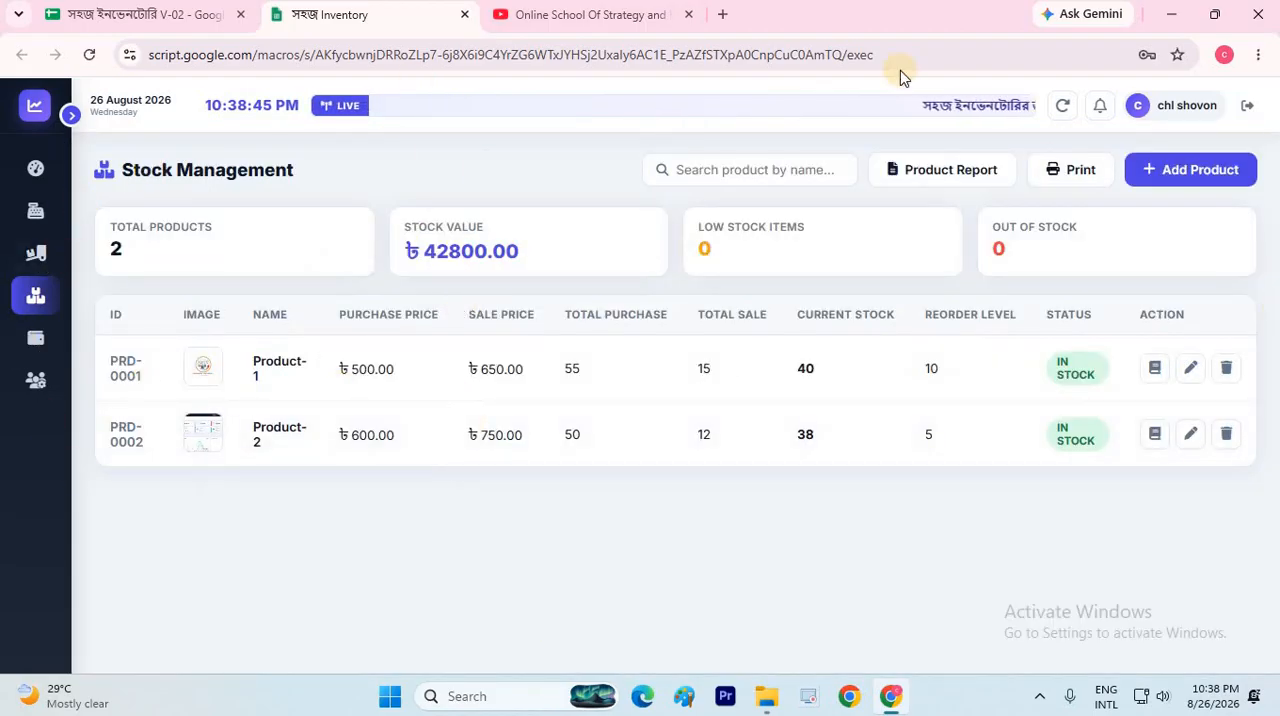
Open the product purchase and sale report
click(950, 172)
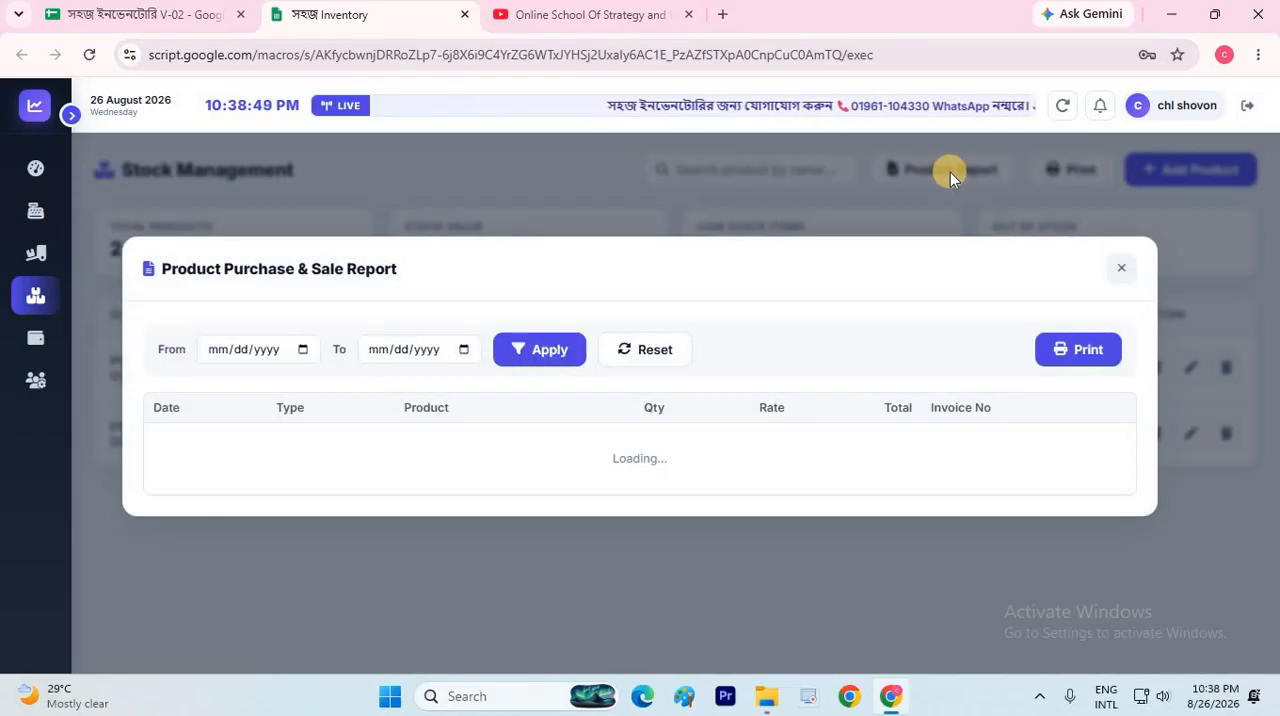
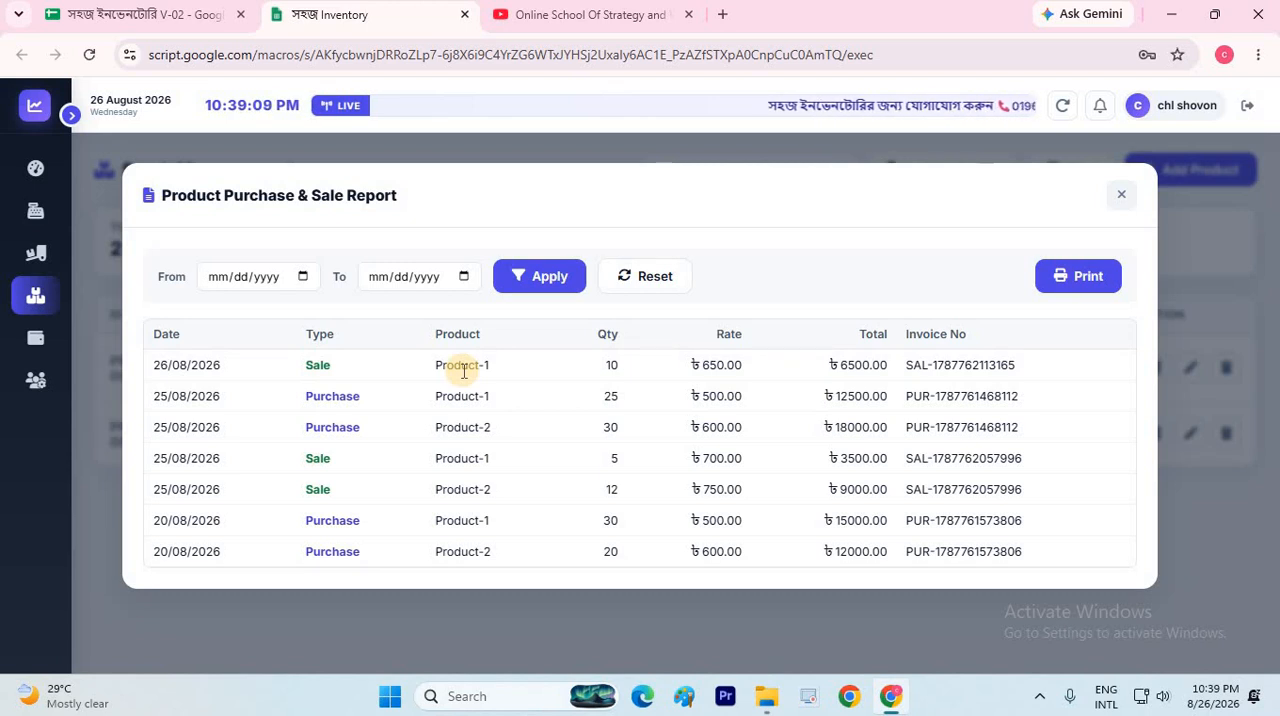
Close the product report, go to expense management, and add an expense head named Shop Rent
click(1119, 197)
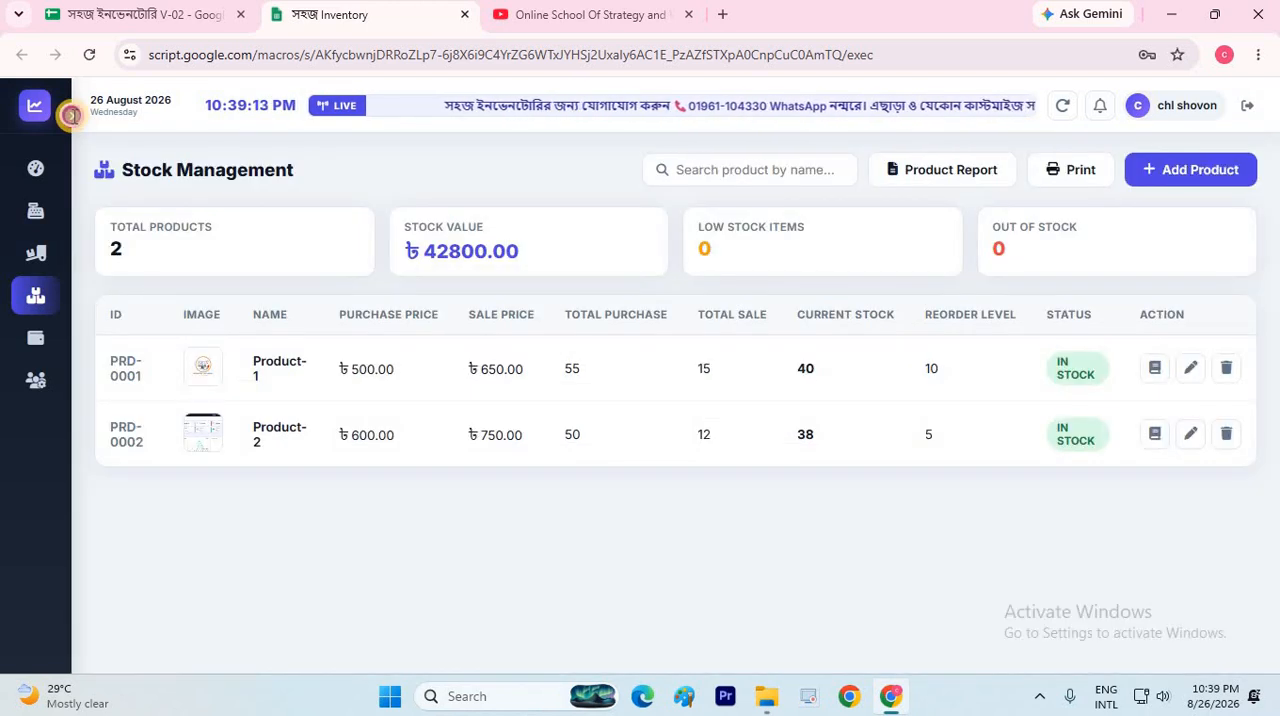
click(72, 115)
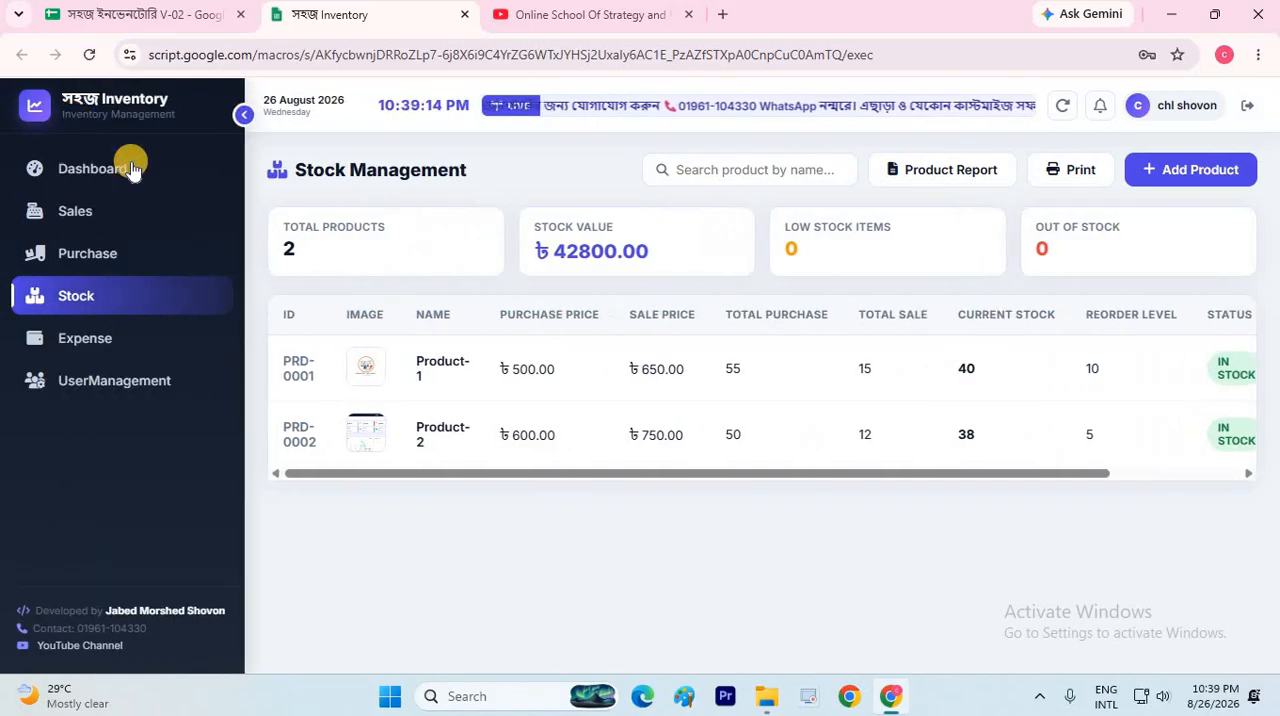
click(127, 347)
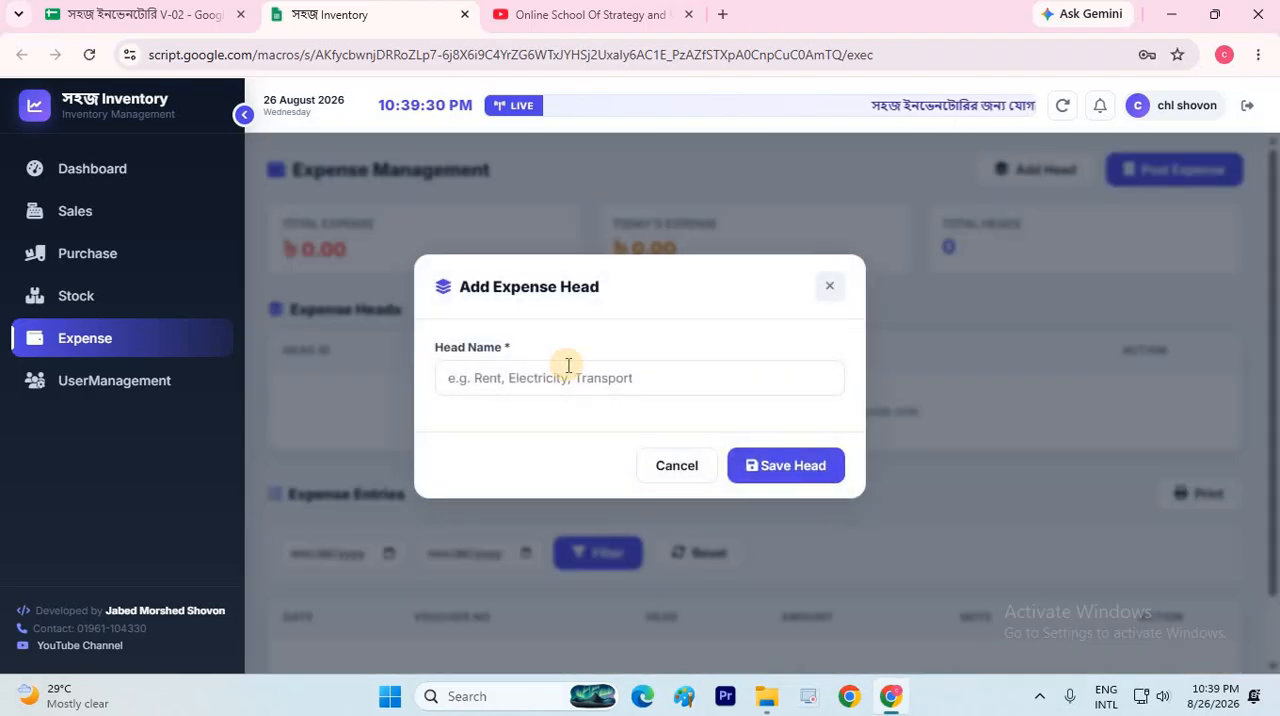
click(568, 366)
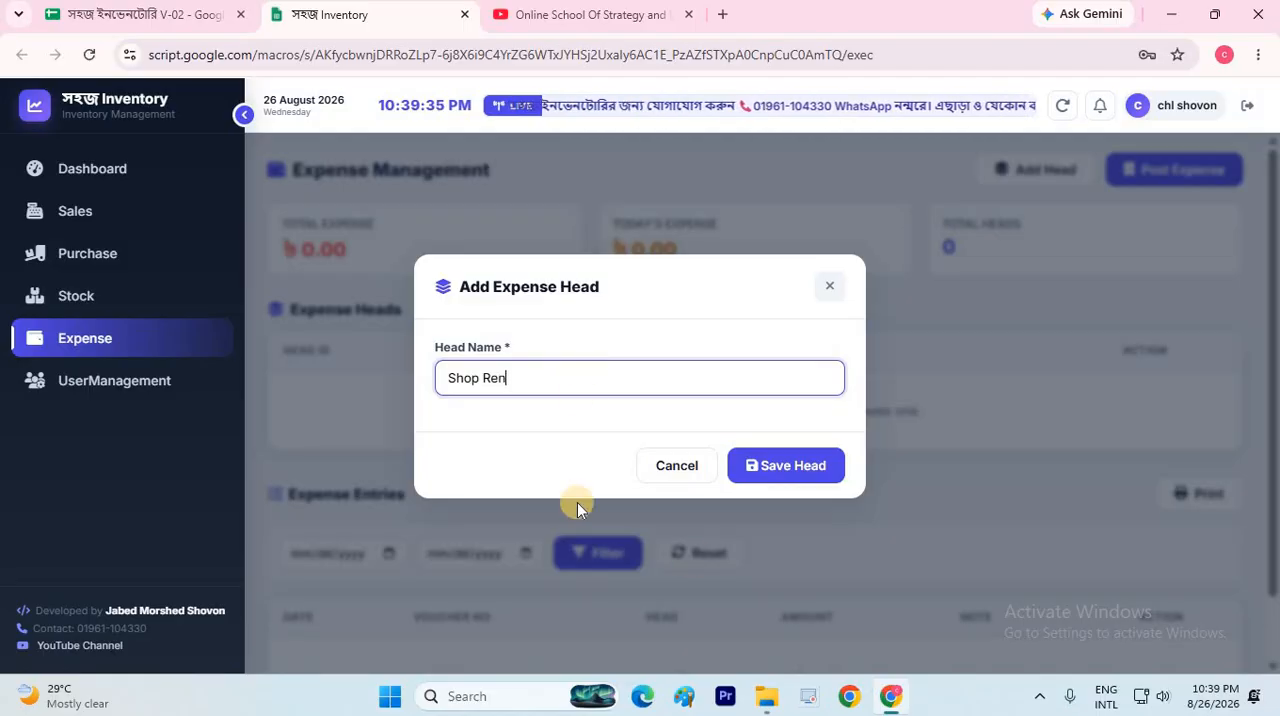
click(778, 459)
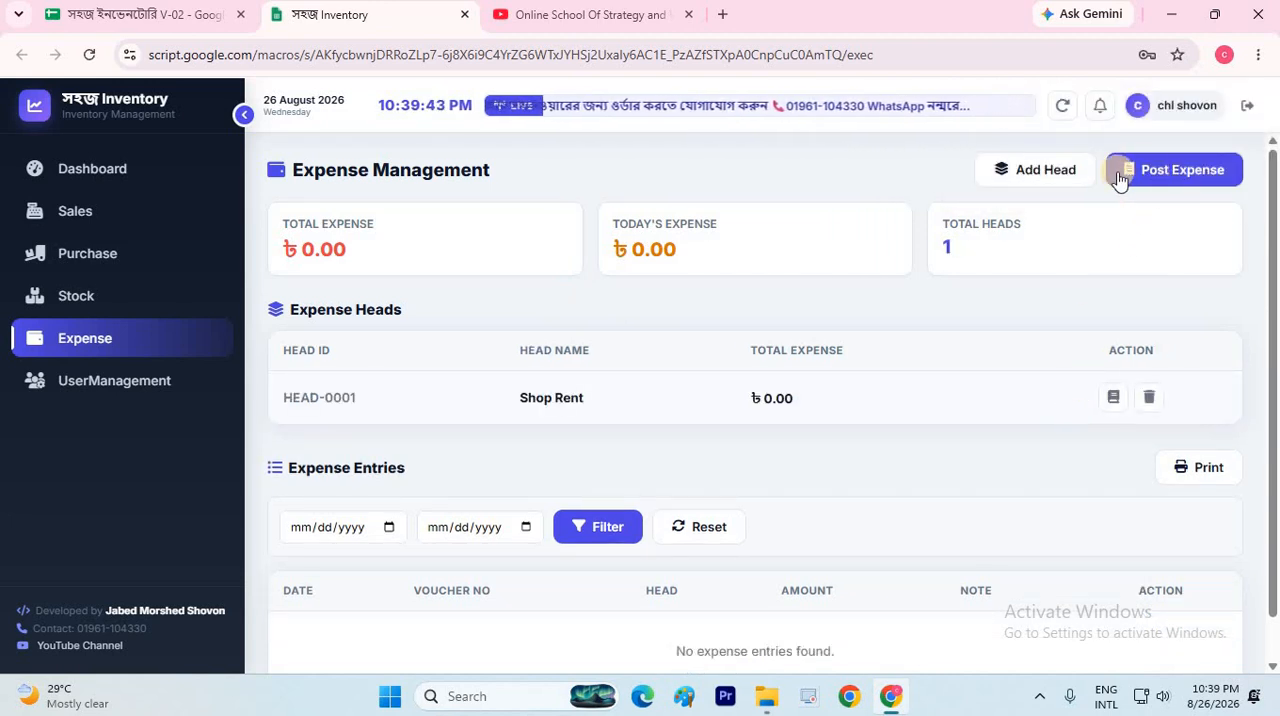
Add a second expense head named Salary
click(1033, 172)
click(523, 381)
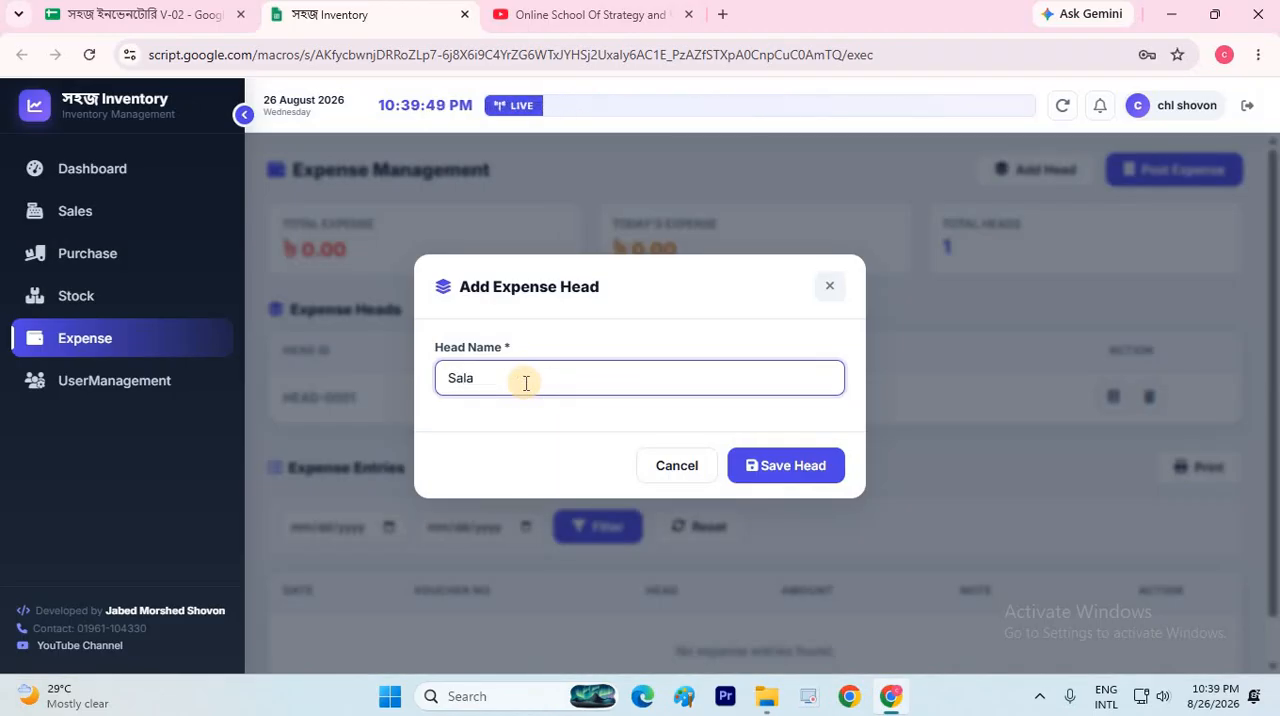
text(Salary)
click(760, 466)
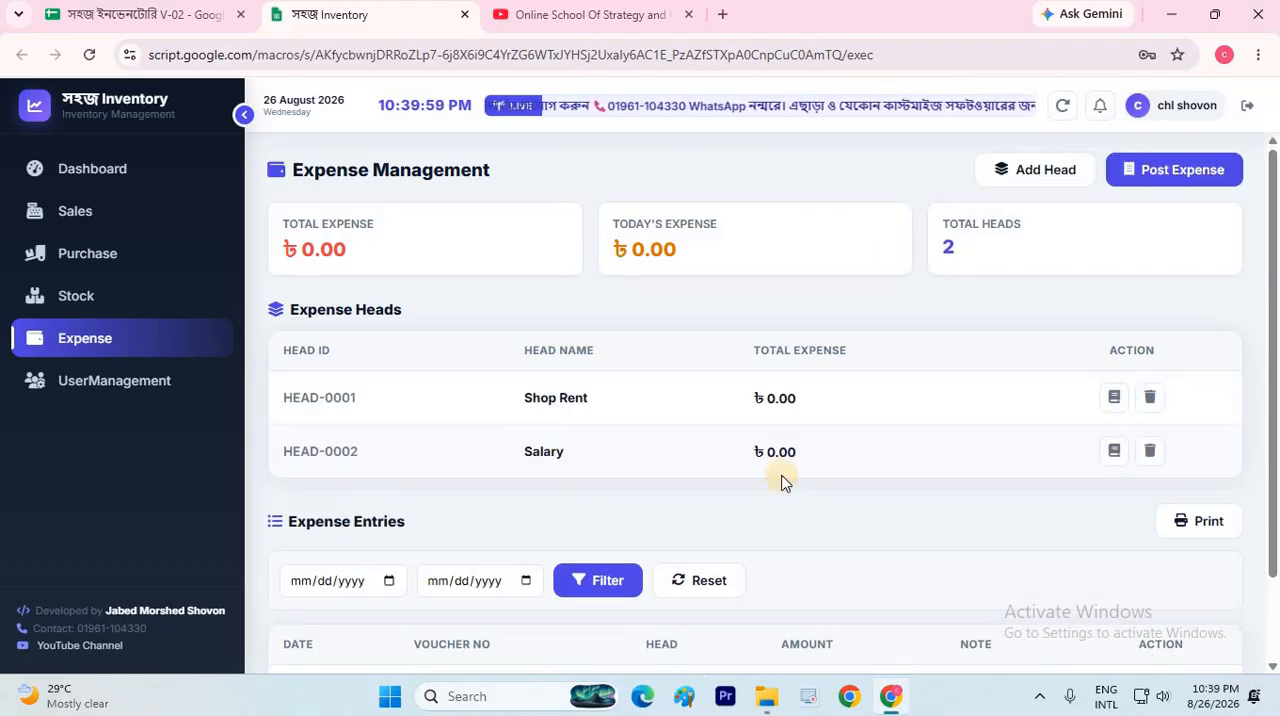
Post a 5000 expense under Shop Rent dated 08/26/2026, save it, and dismiss the money receipt without printing
click(1169, 169)
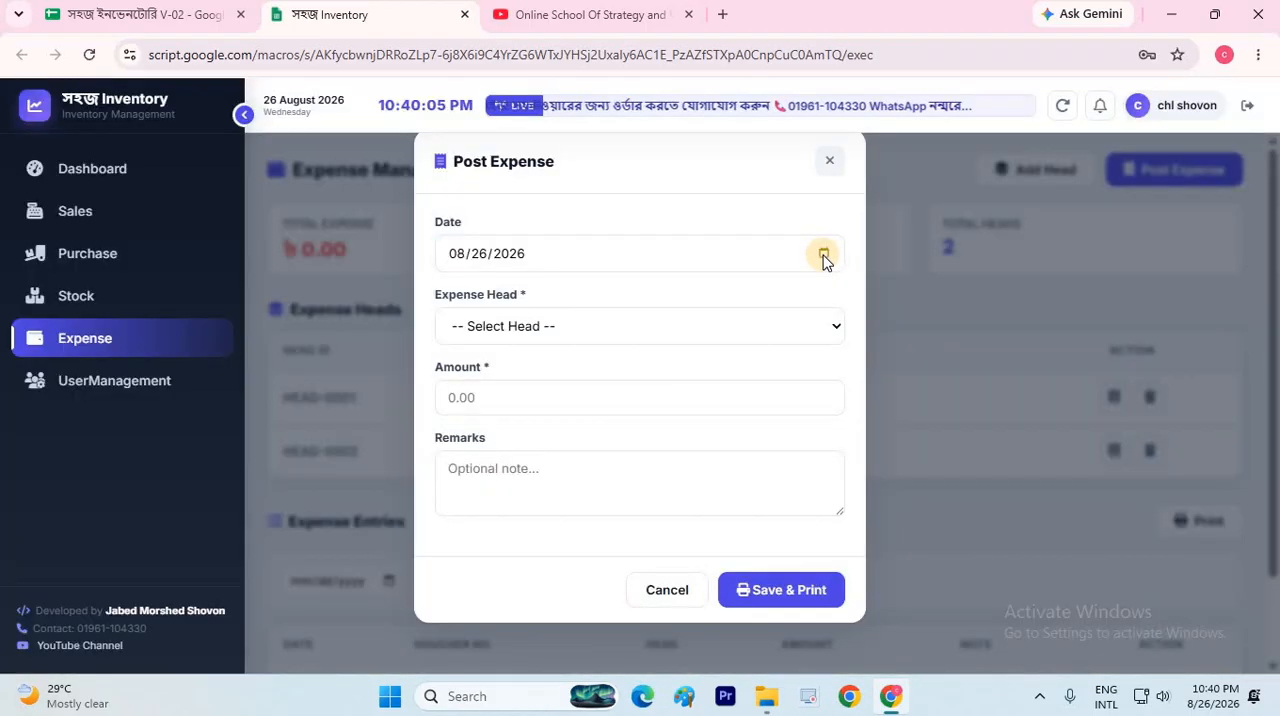
click(823, 256)
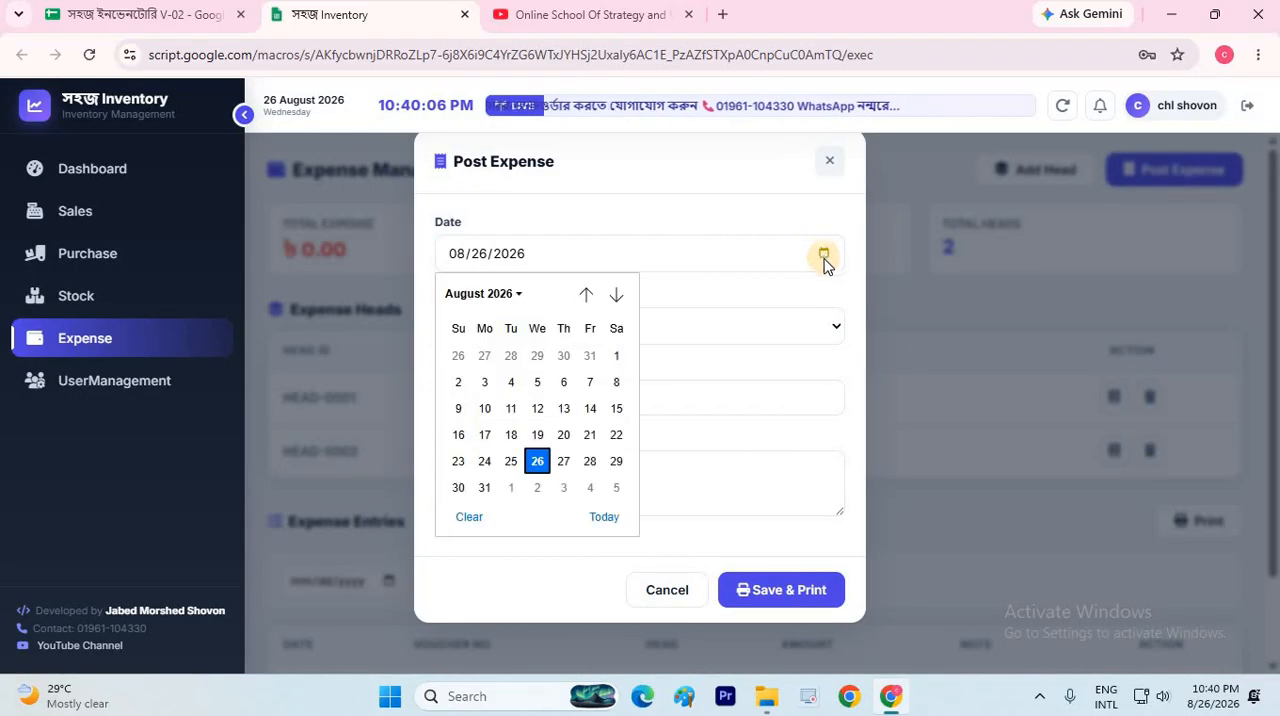
click(791, 328)
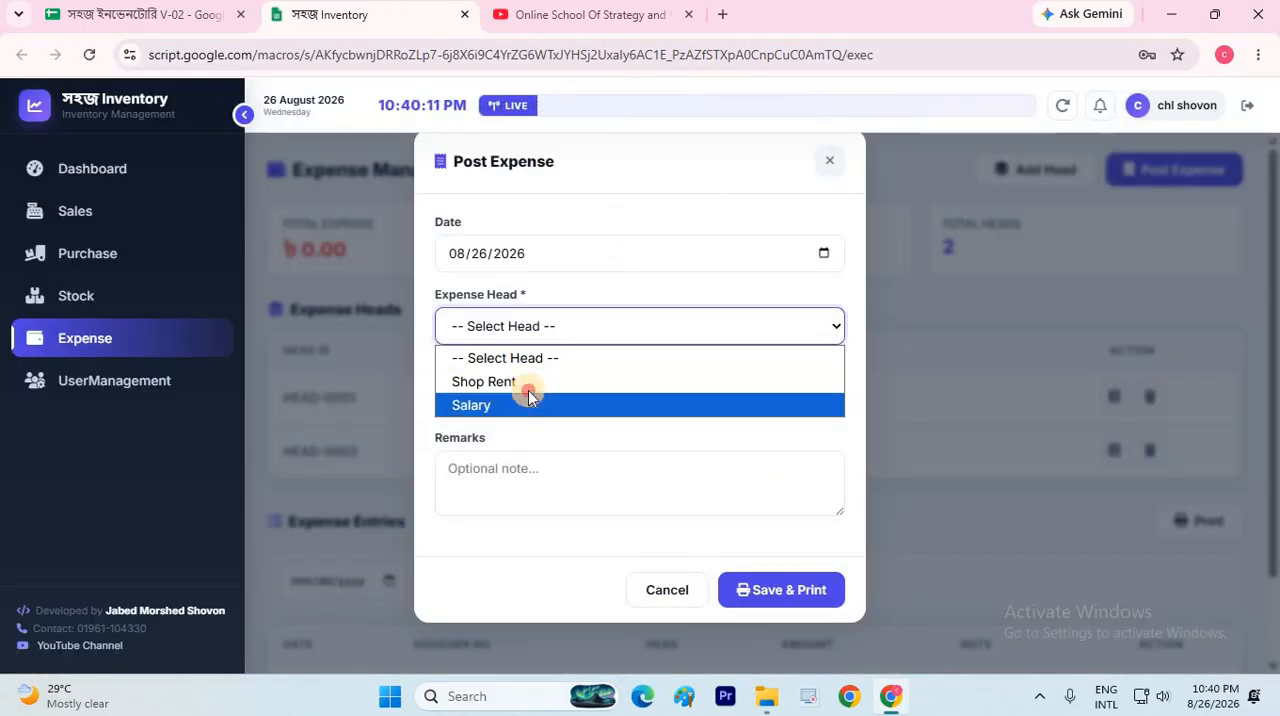
click(524, 384)
click(522, 403)
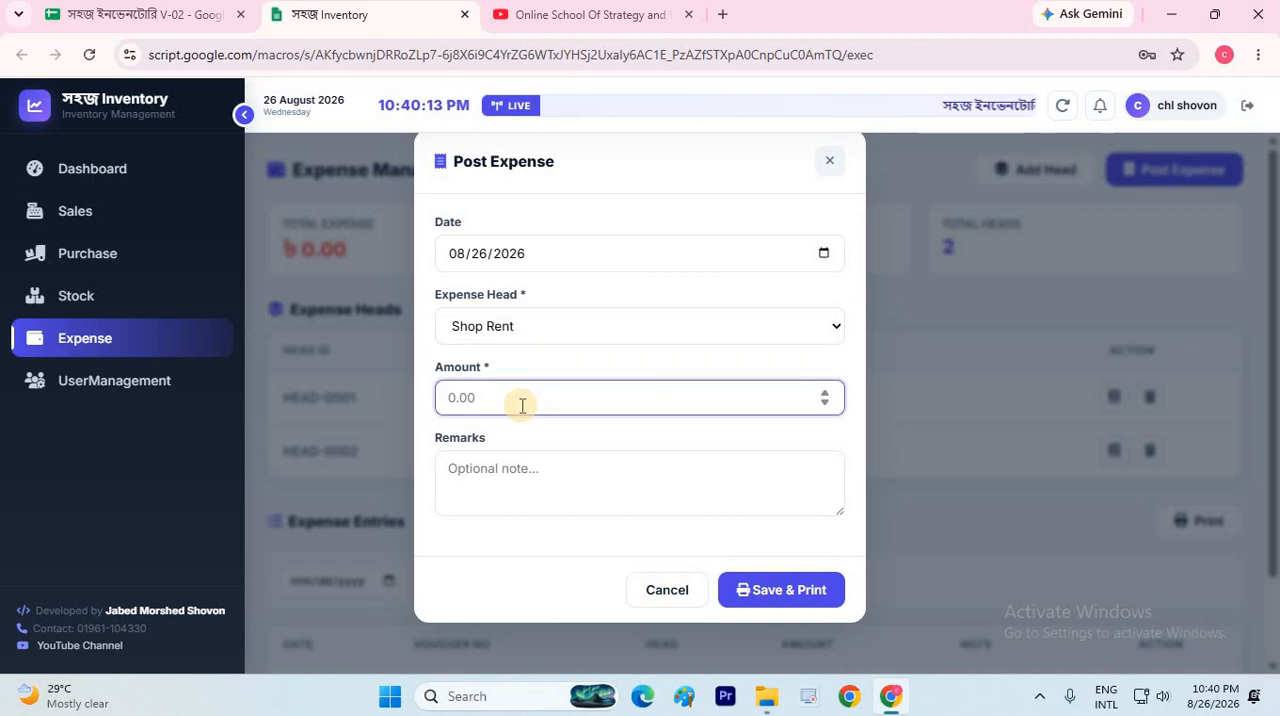
text(5000)
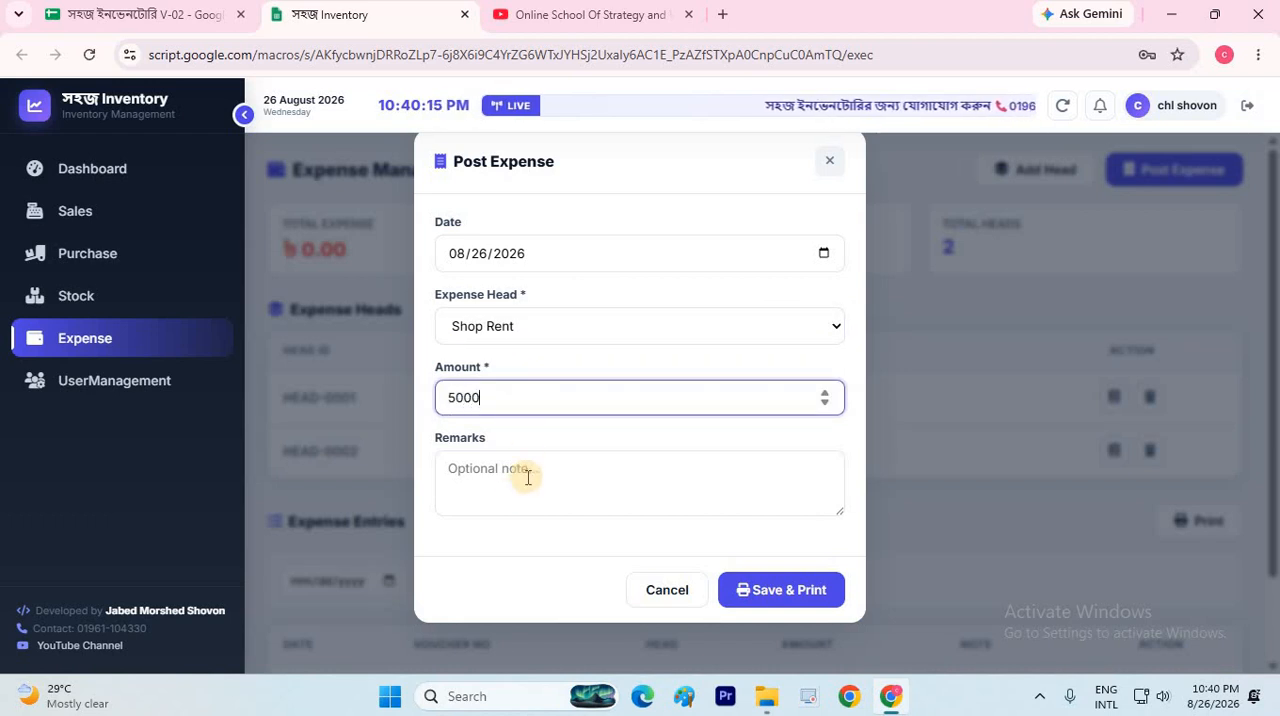
click(528, 477)
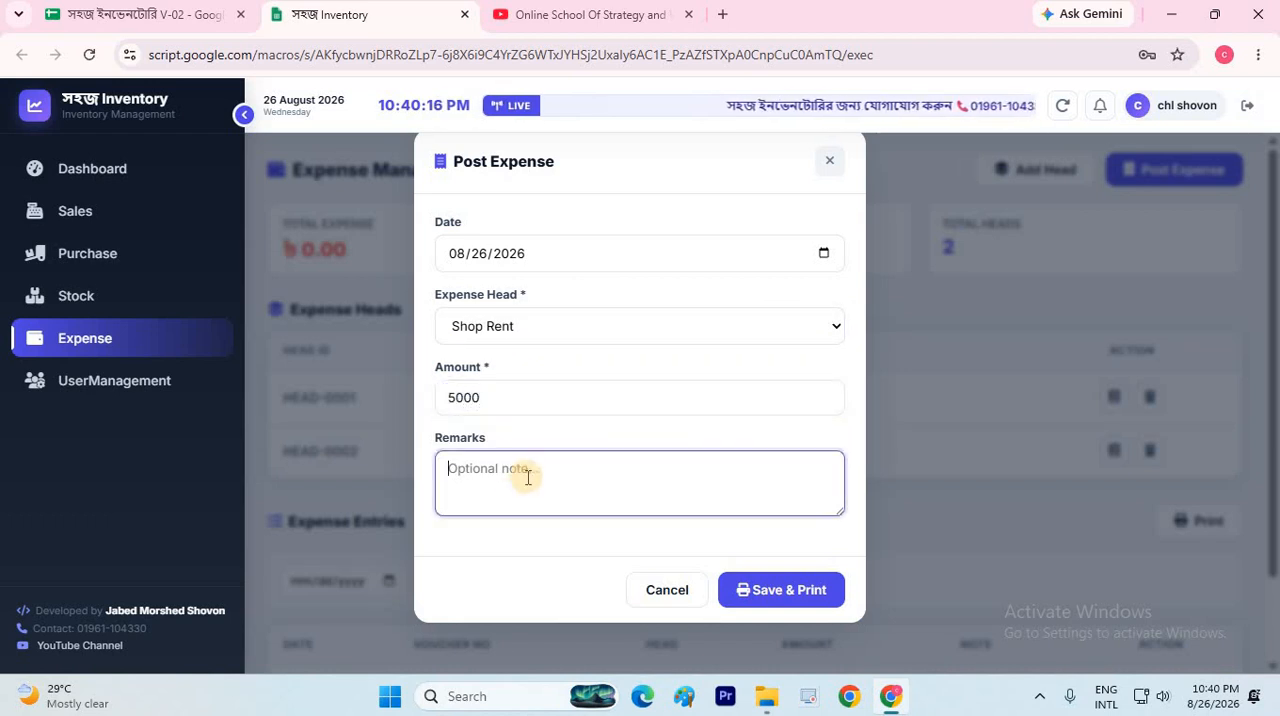
click(754, 591)
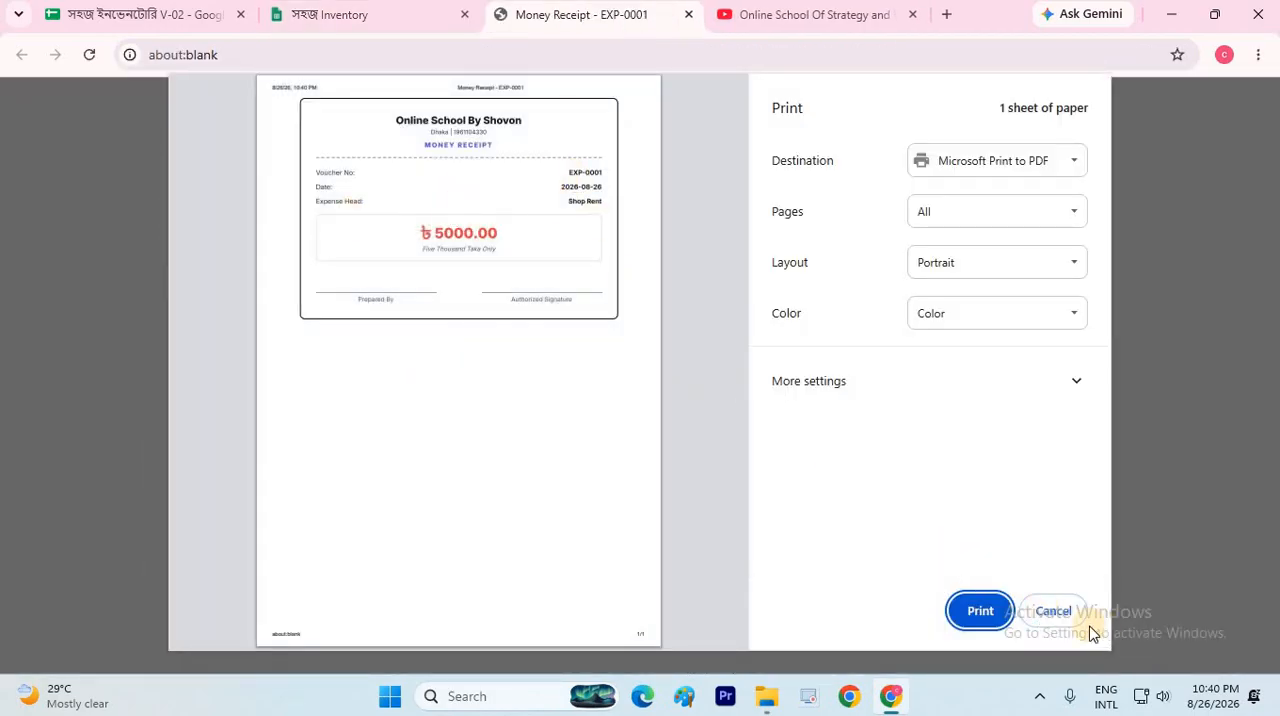
key(Escape)
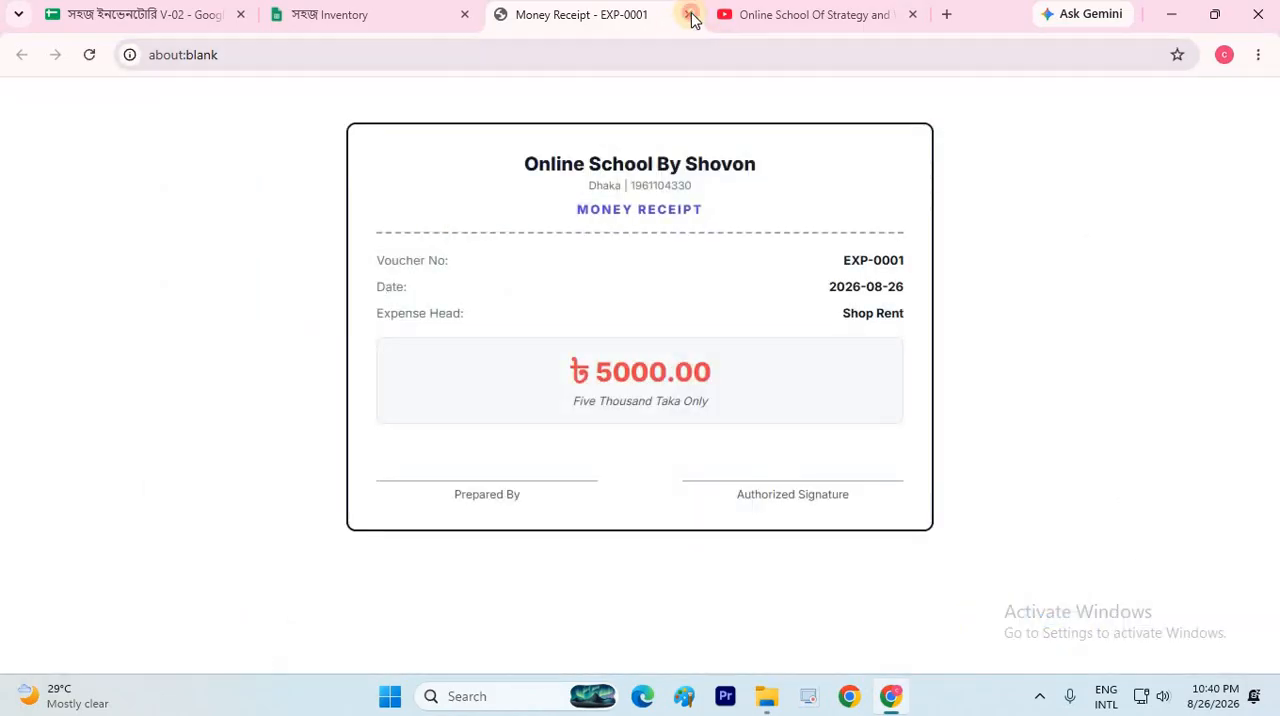
click(690, 15)
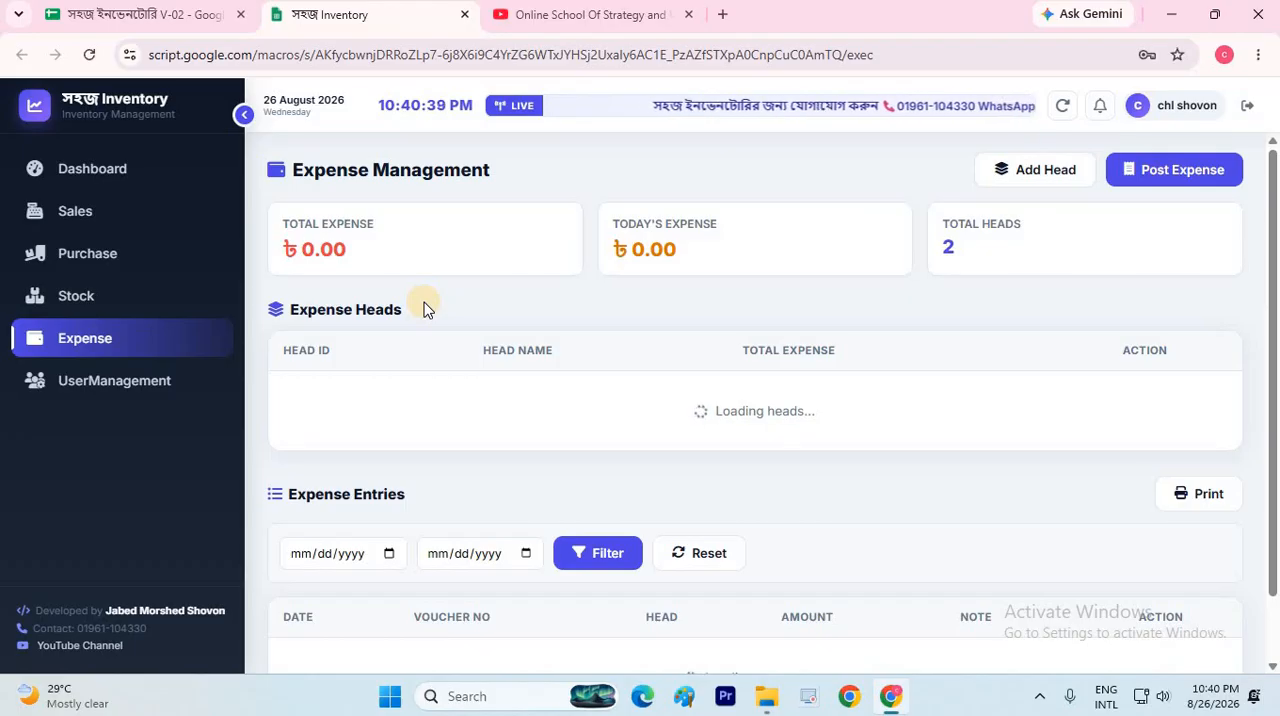
Refresh the expense data, look through the Shop Rent ledger, and close it
click(1062, 107)
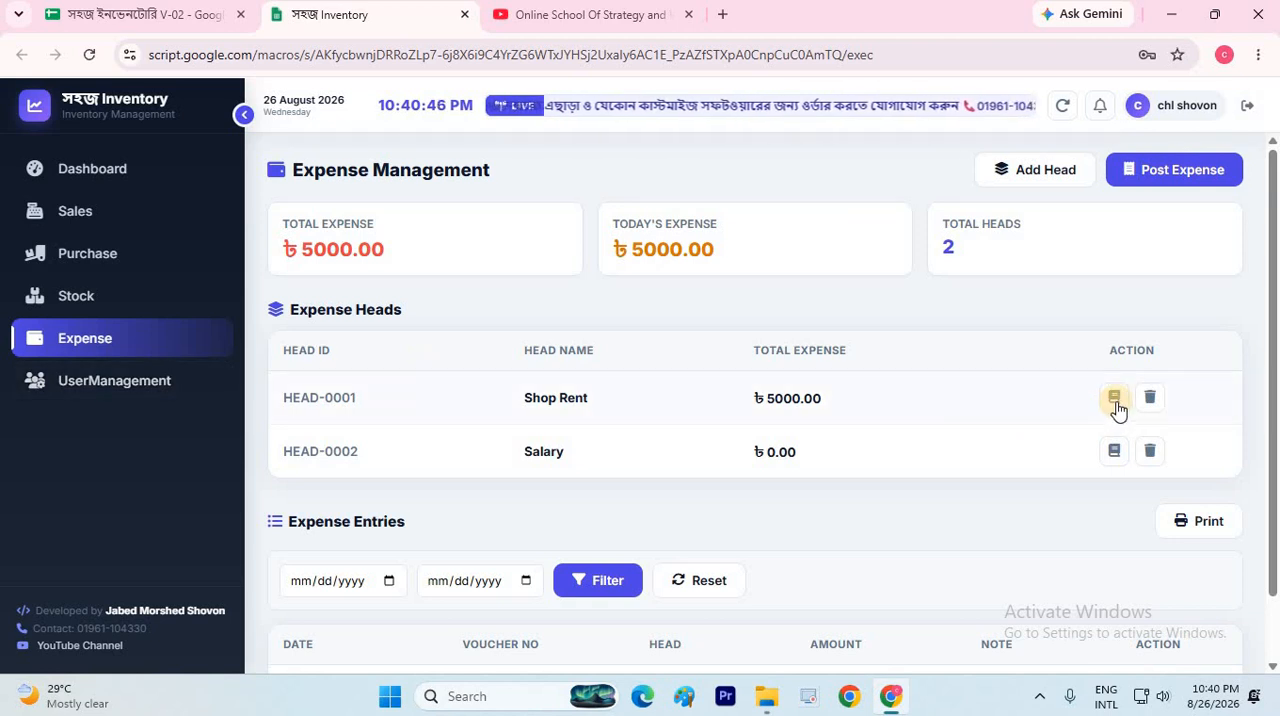
click(1116, 400)
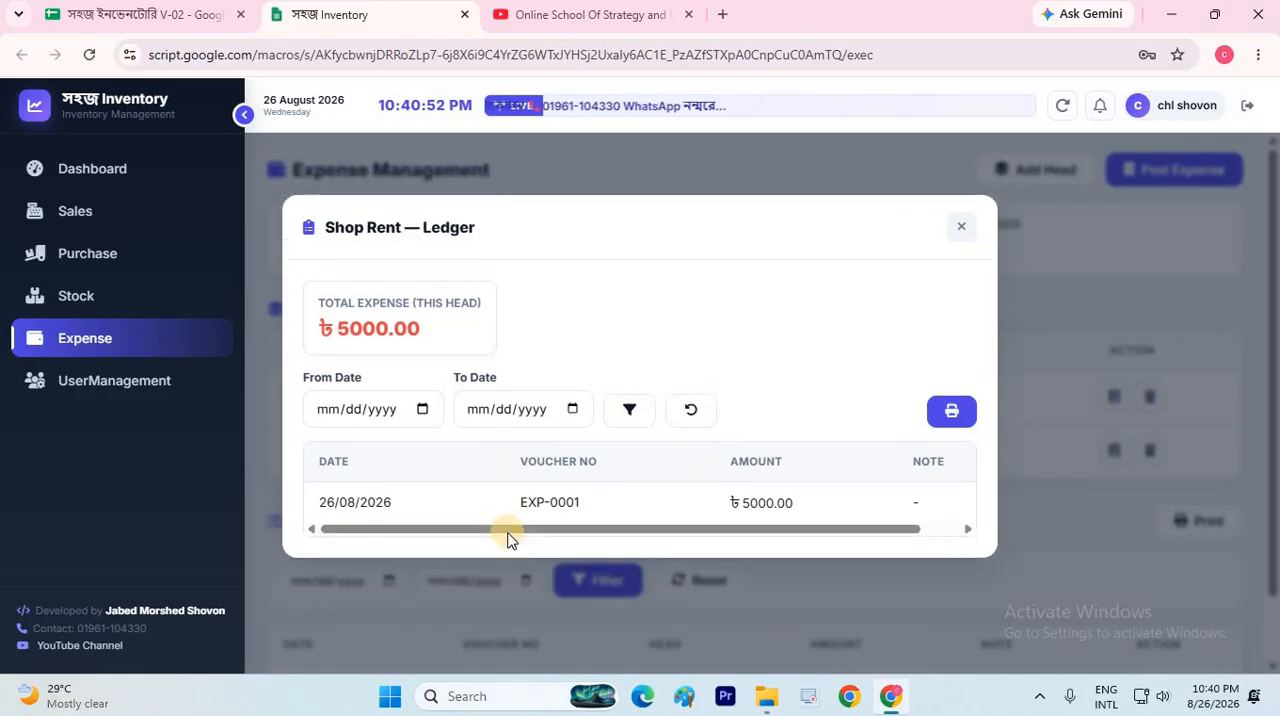
drag(708, 529, 752, 529)
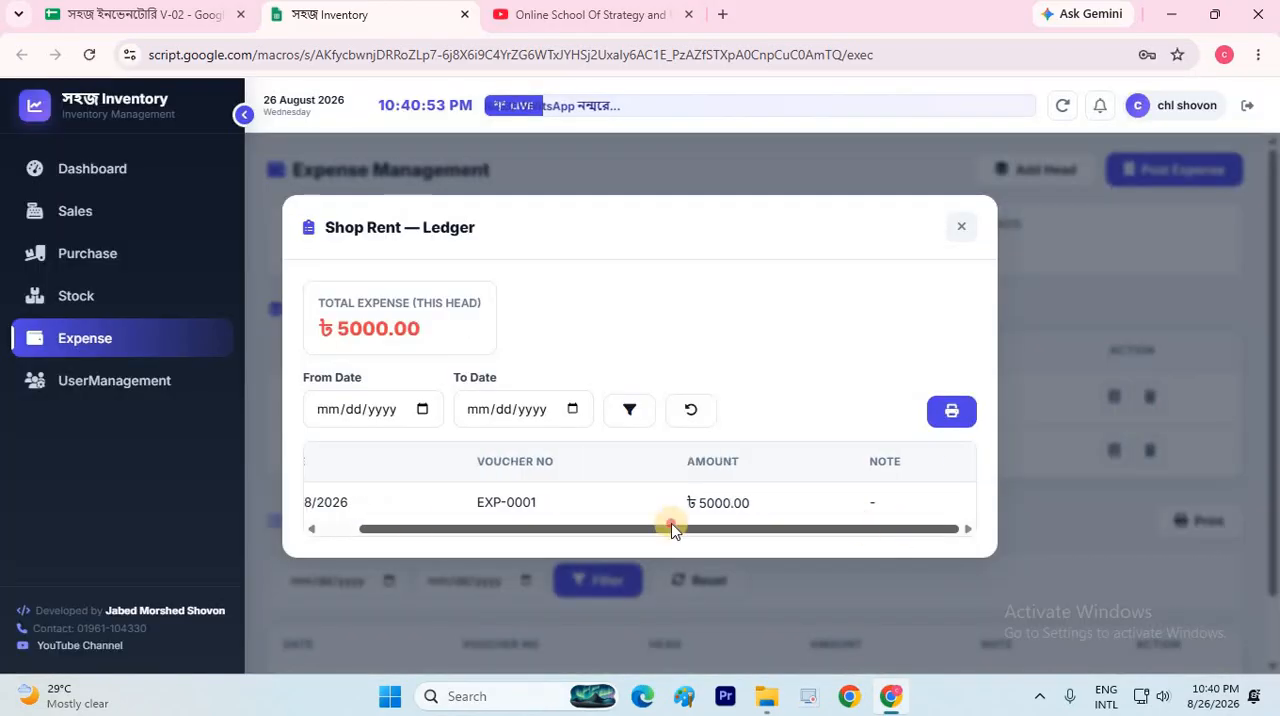
click(341, 528)
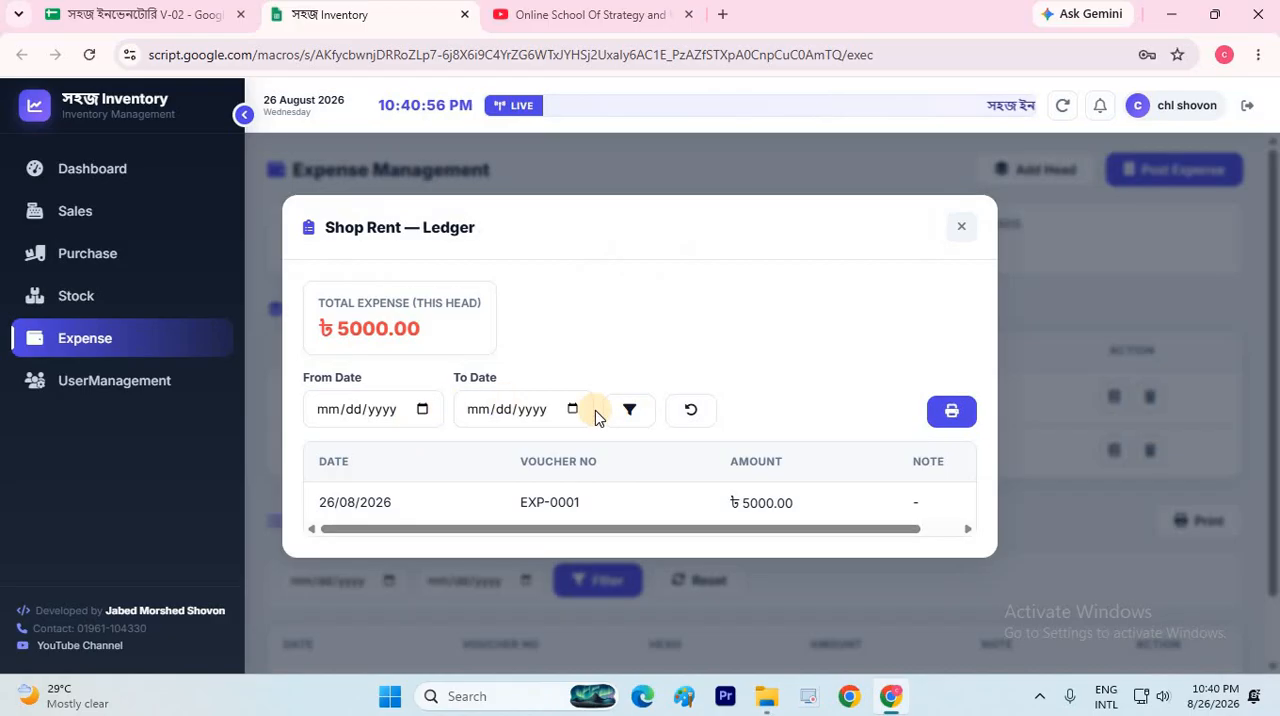
click(963, 231)
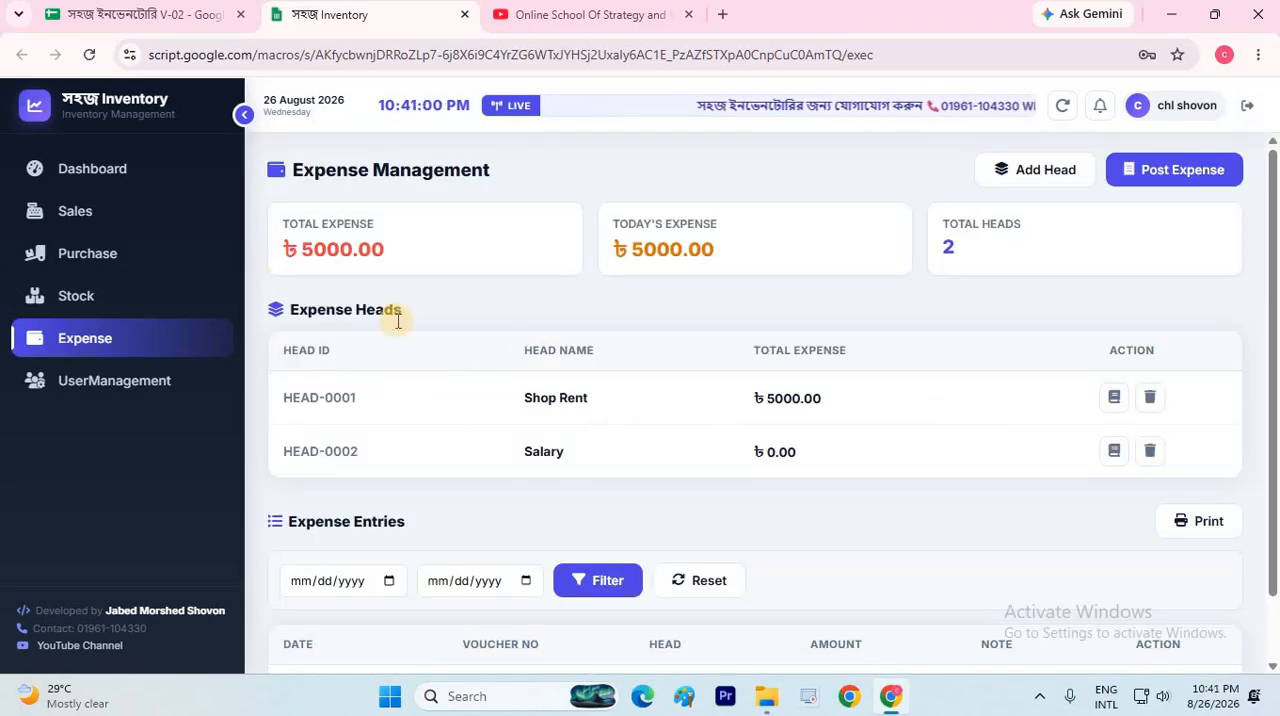
Start deleting the Shop Rent expense entry and cancel at the admin password request
scroll(357, 550, down, 1)
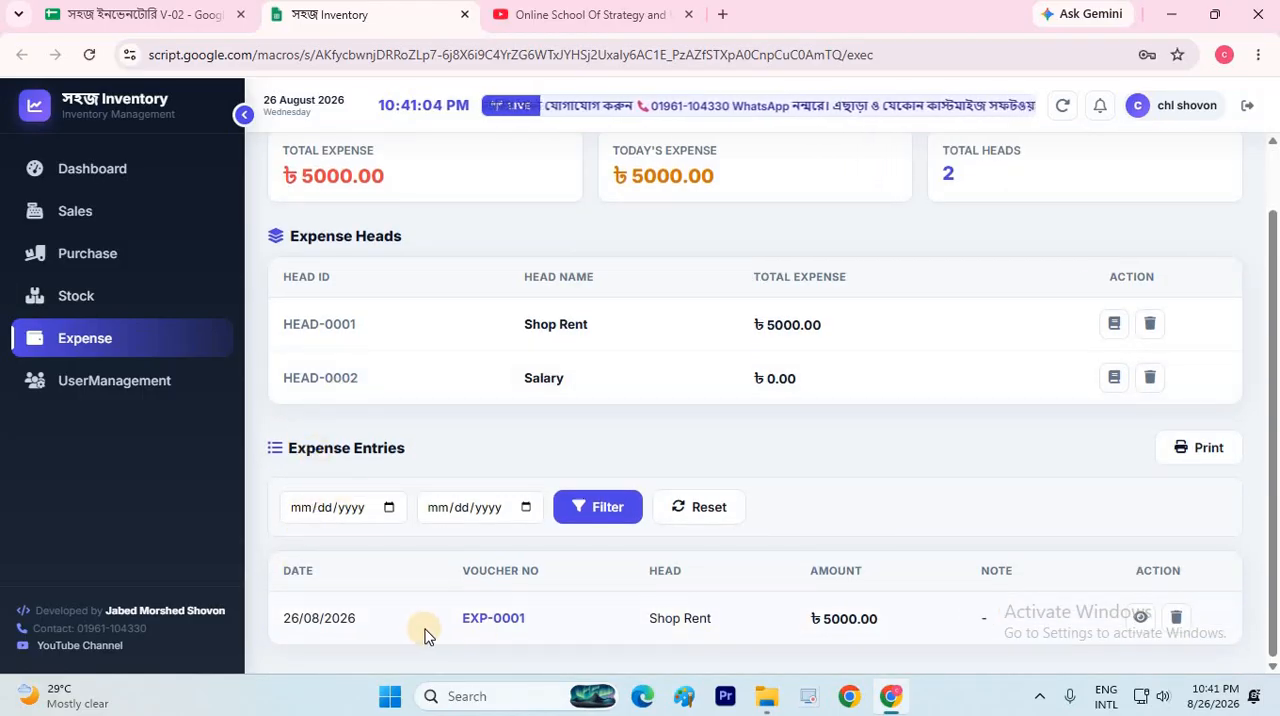
click(1178, 620)
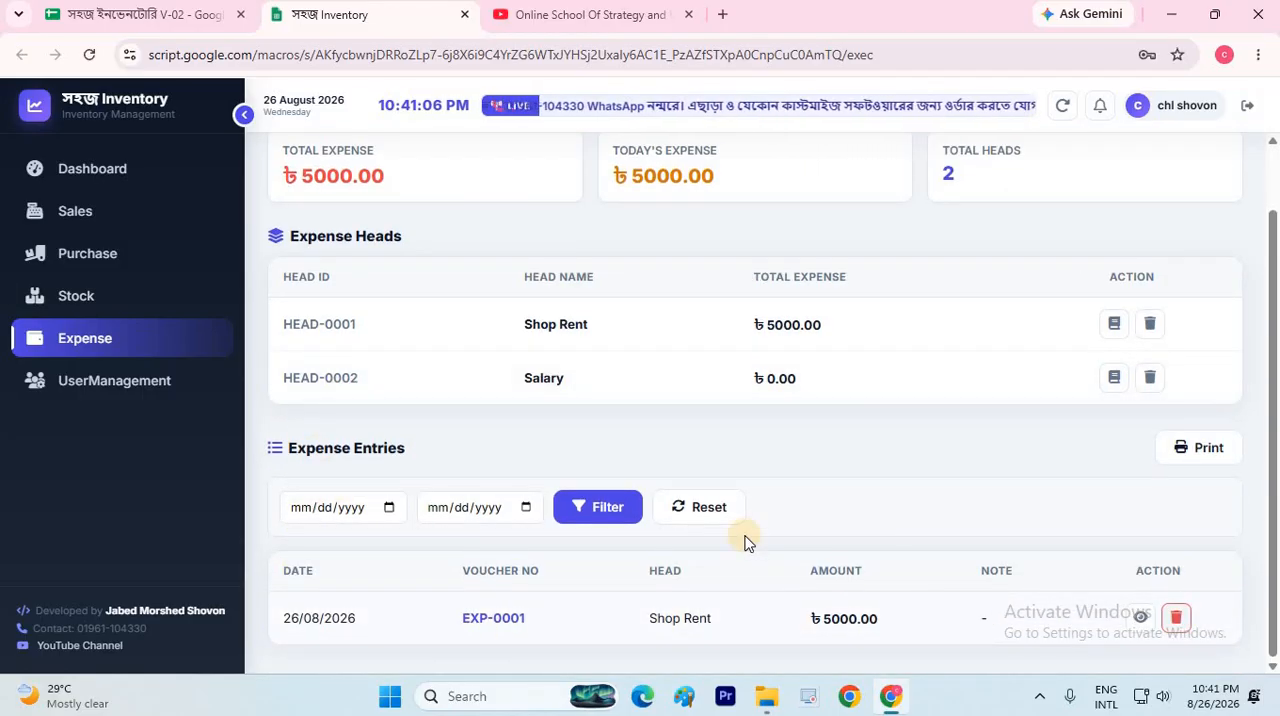
click(638, 492)
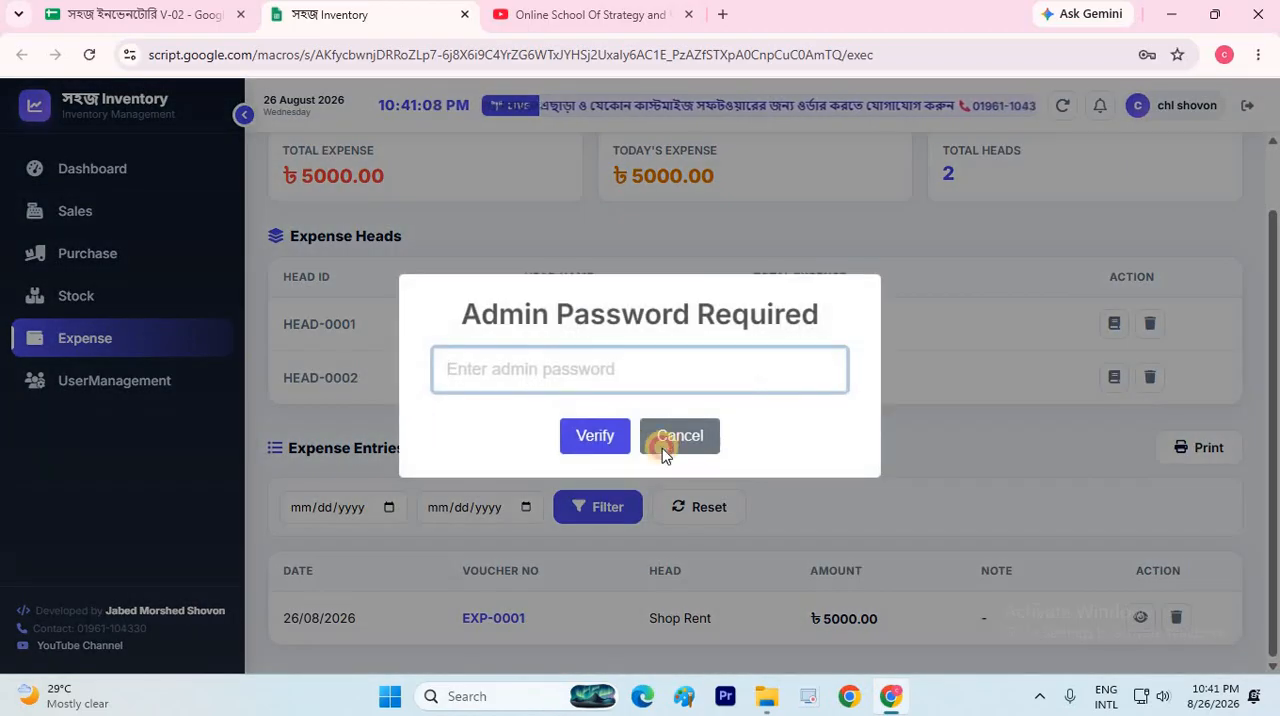
click(409, 623)
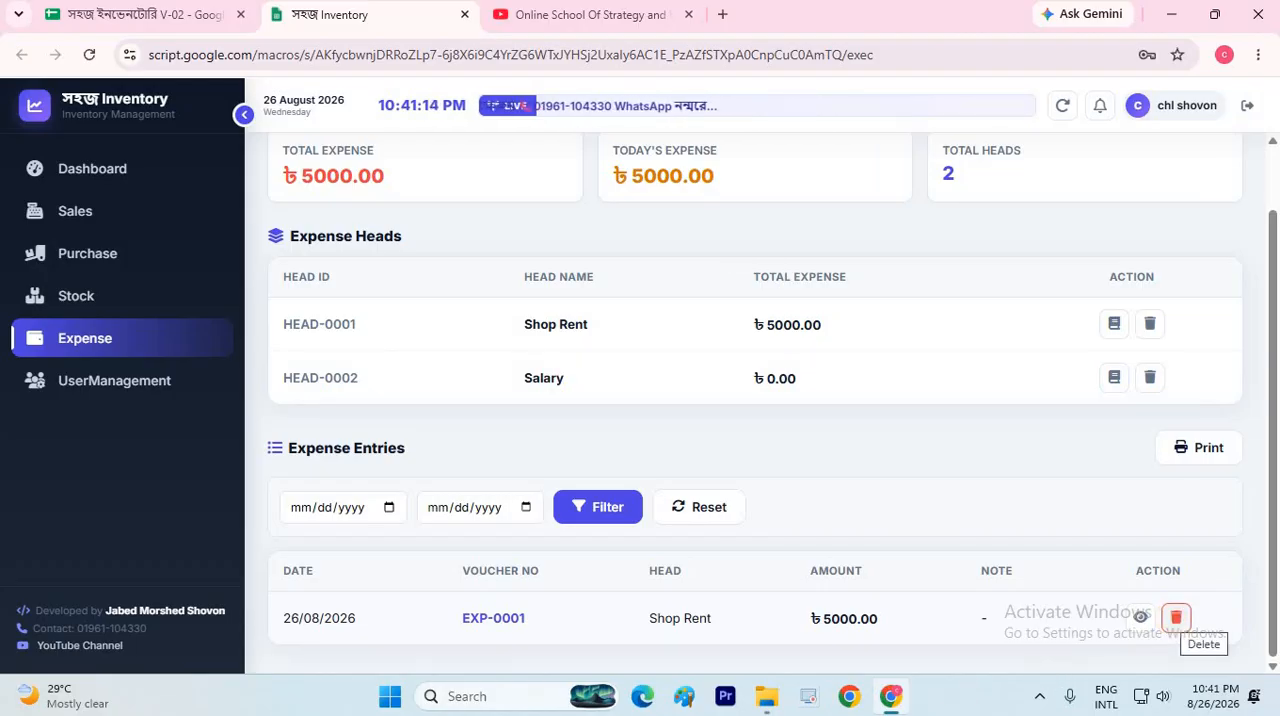
View the voucher of the Shop Rent expense entry and close it
click(1140, 620)
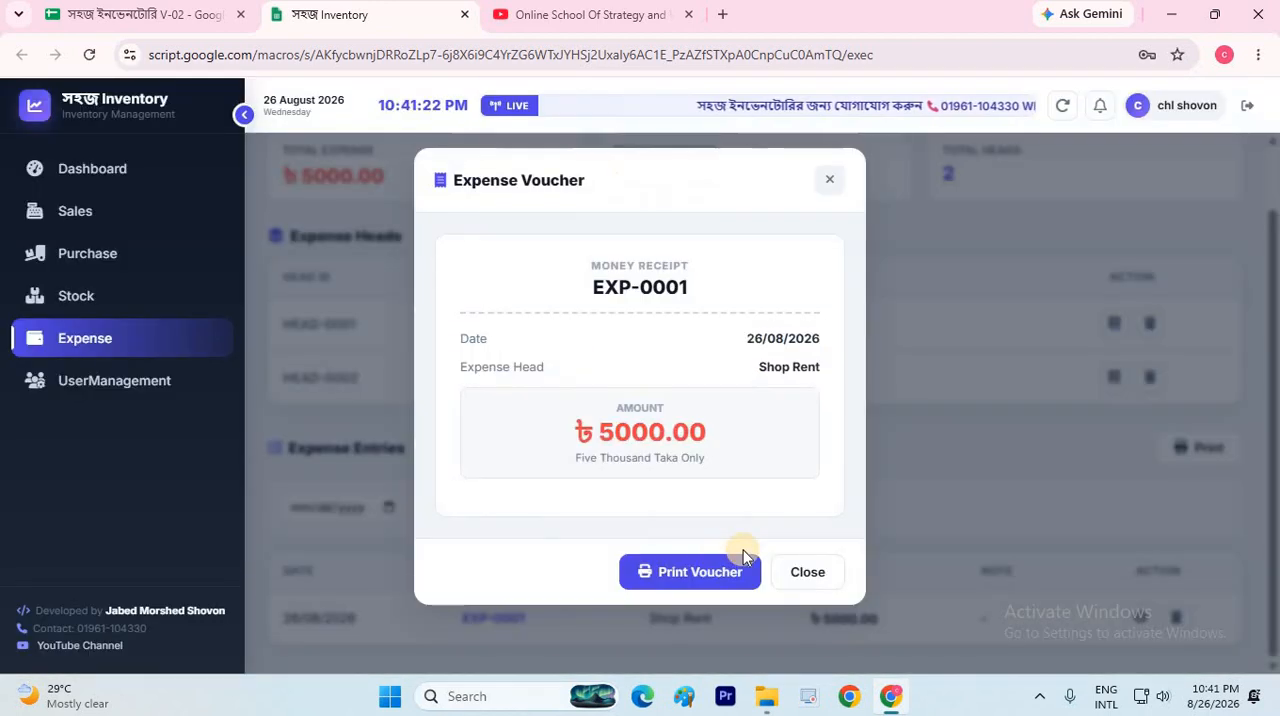
click(808, 572)
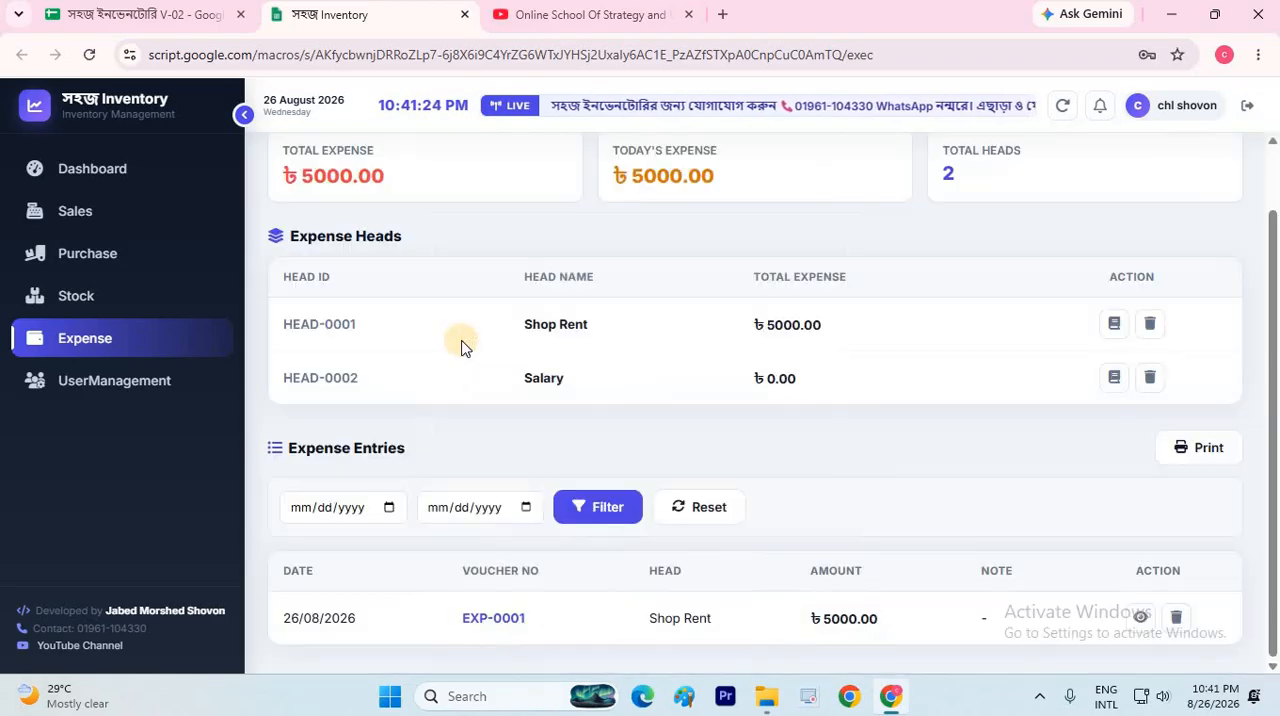
scroll(461, 346, up, 1)
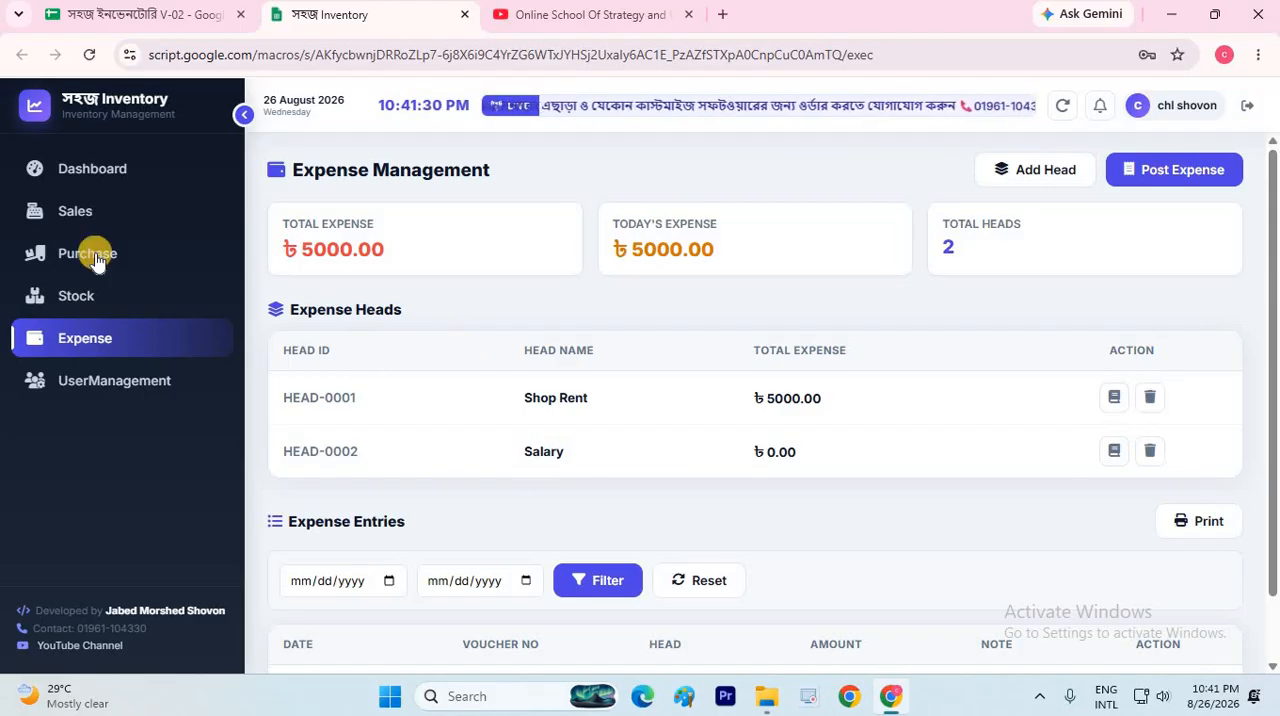
Go to user management, begin adding a new user, and fill in the full name, keeping only its first part
click(119, 388)
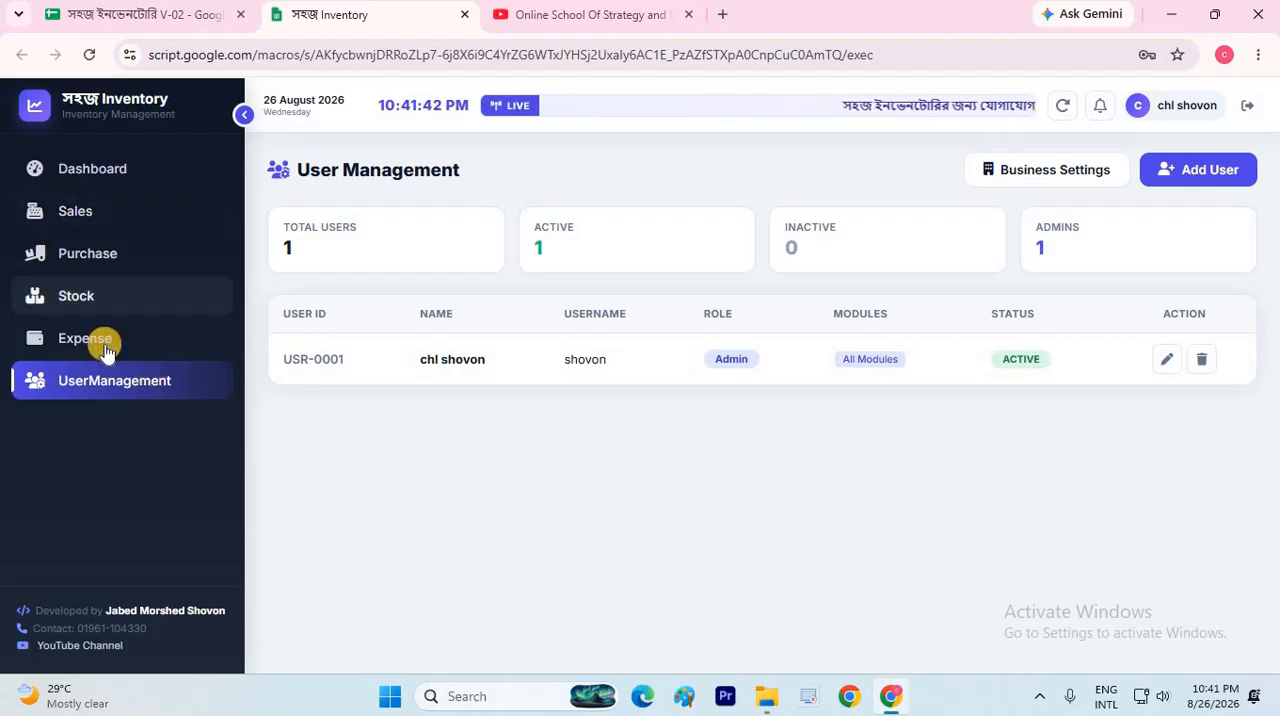
click(1177, 170)
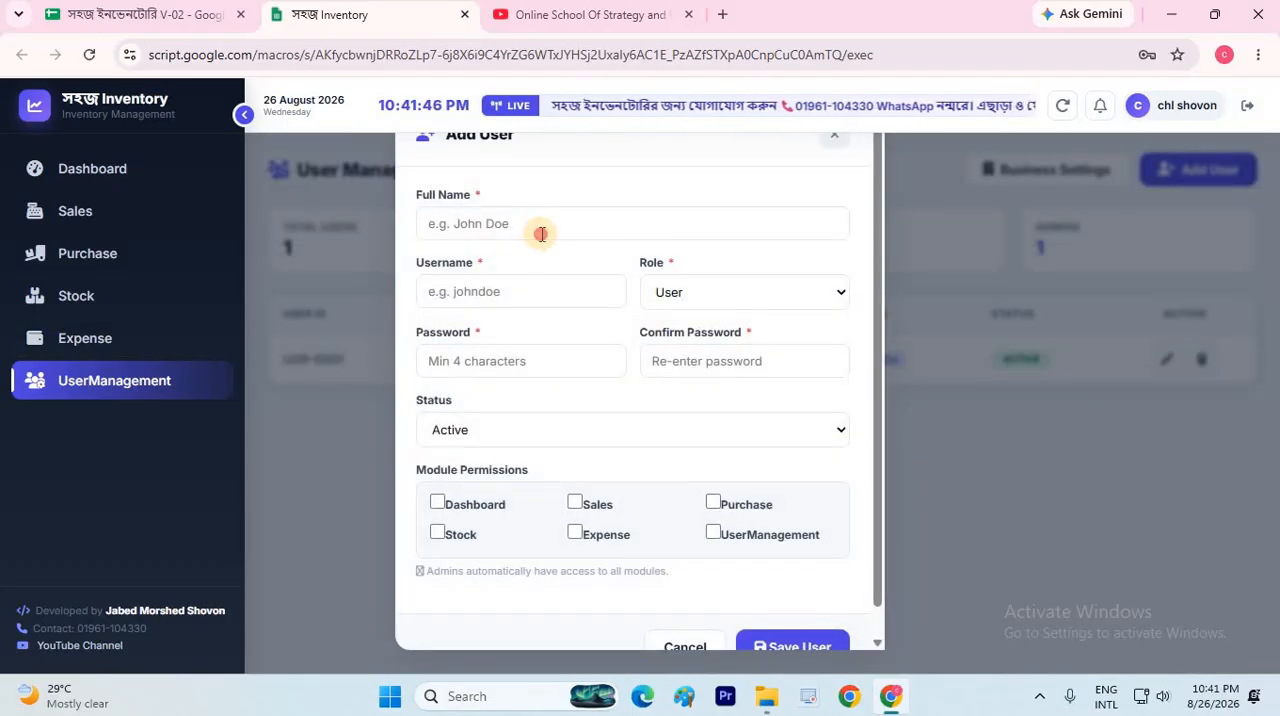
click(542, 234)
click(552, 272)
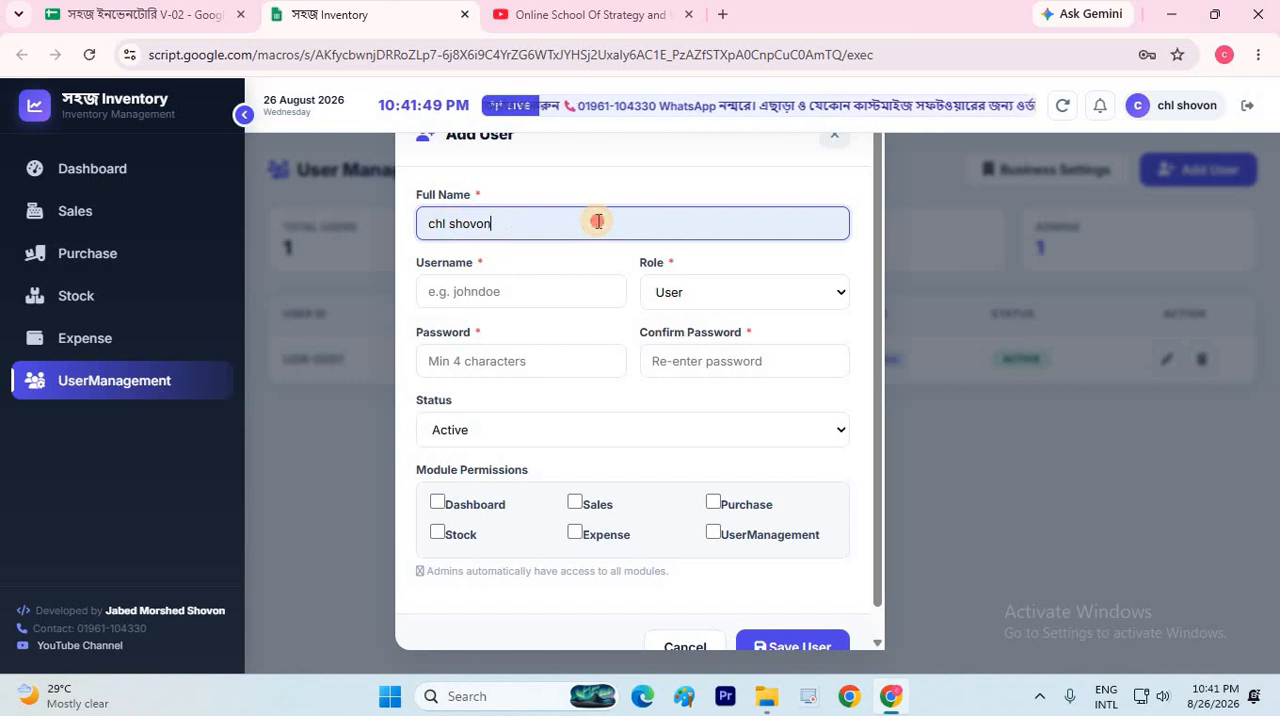
double_click(594, 221)
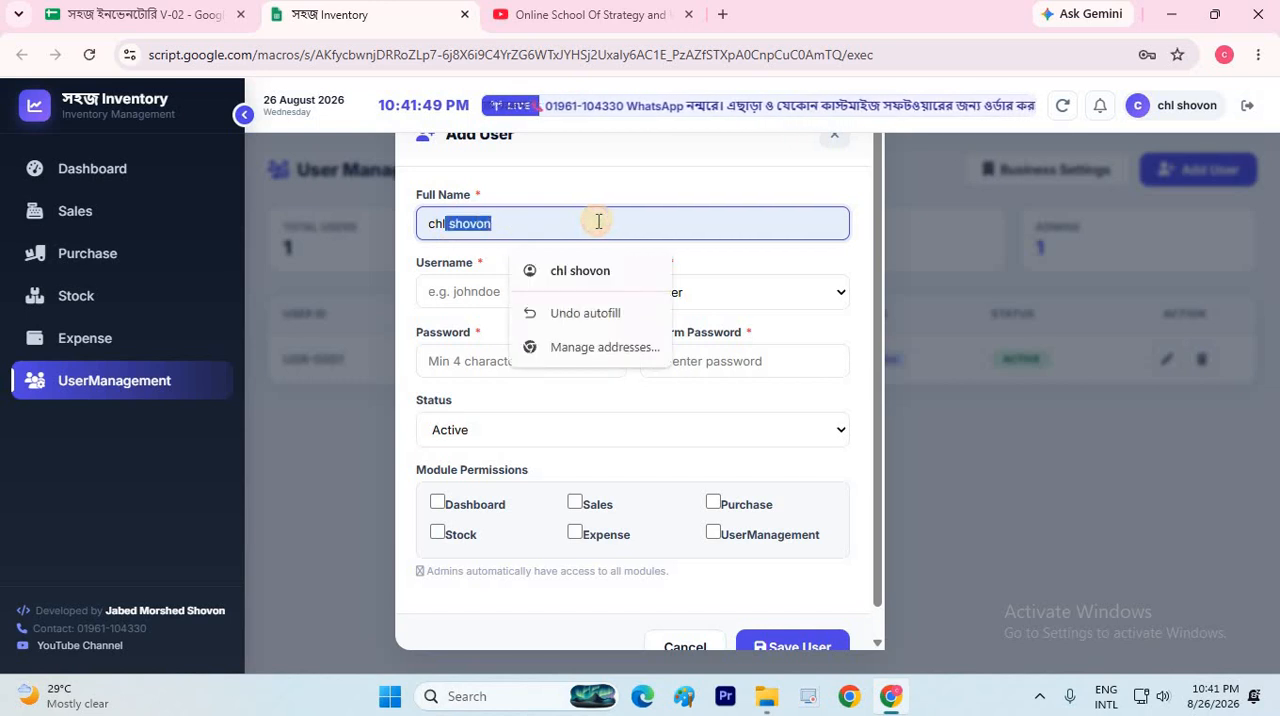
key(BackSpace)
Set the new user's username to abc with the role User, and enter the account password
click(456, 290)
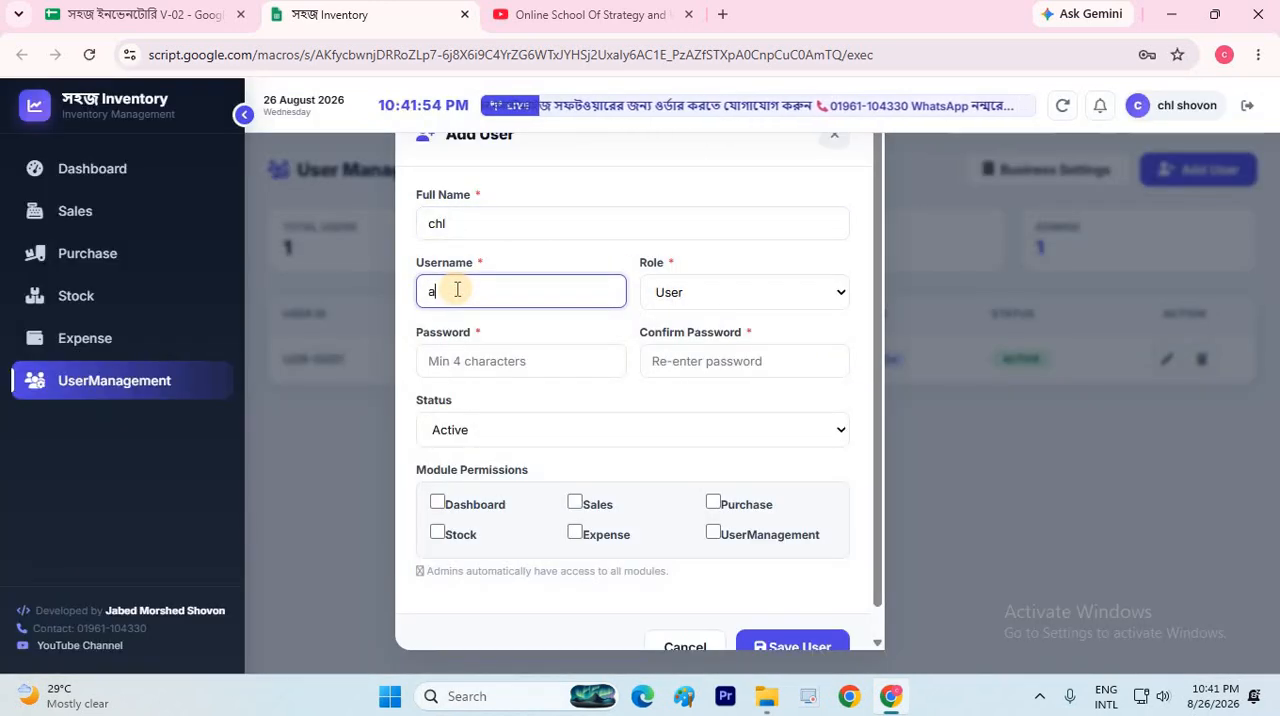
text(abc)
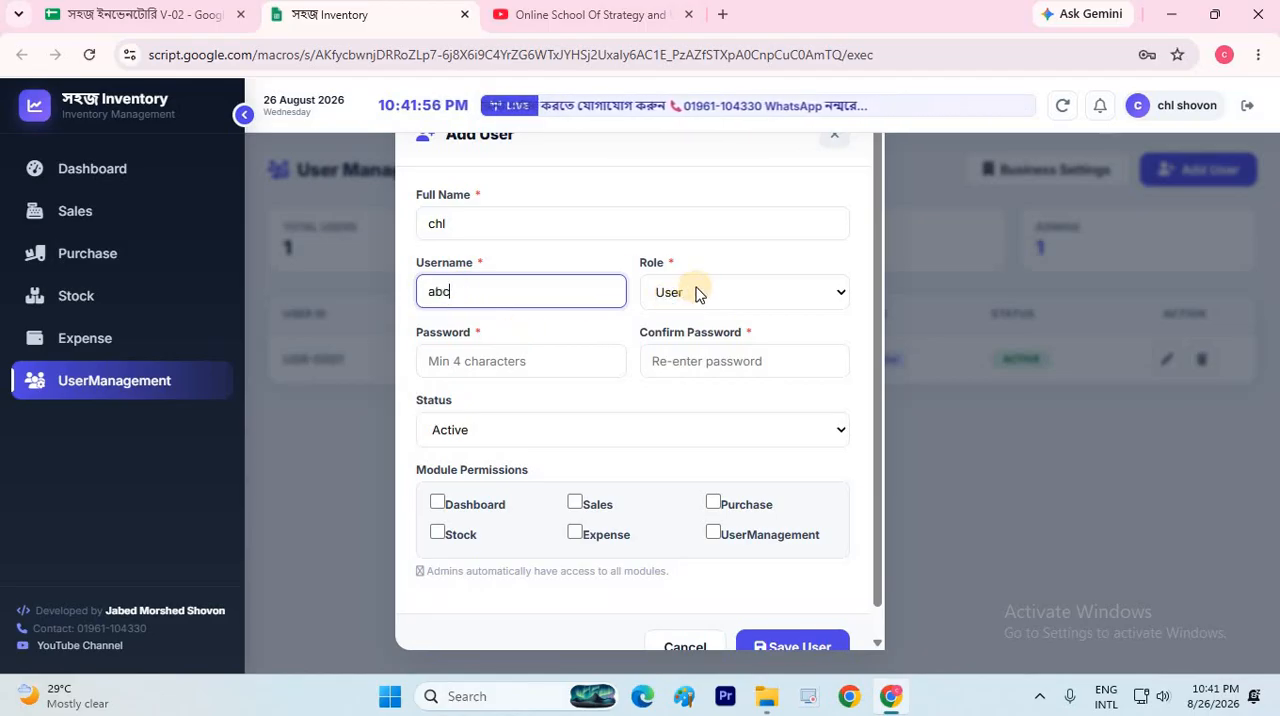
click(697, 292)
click(505, 370)
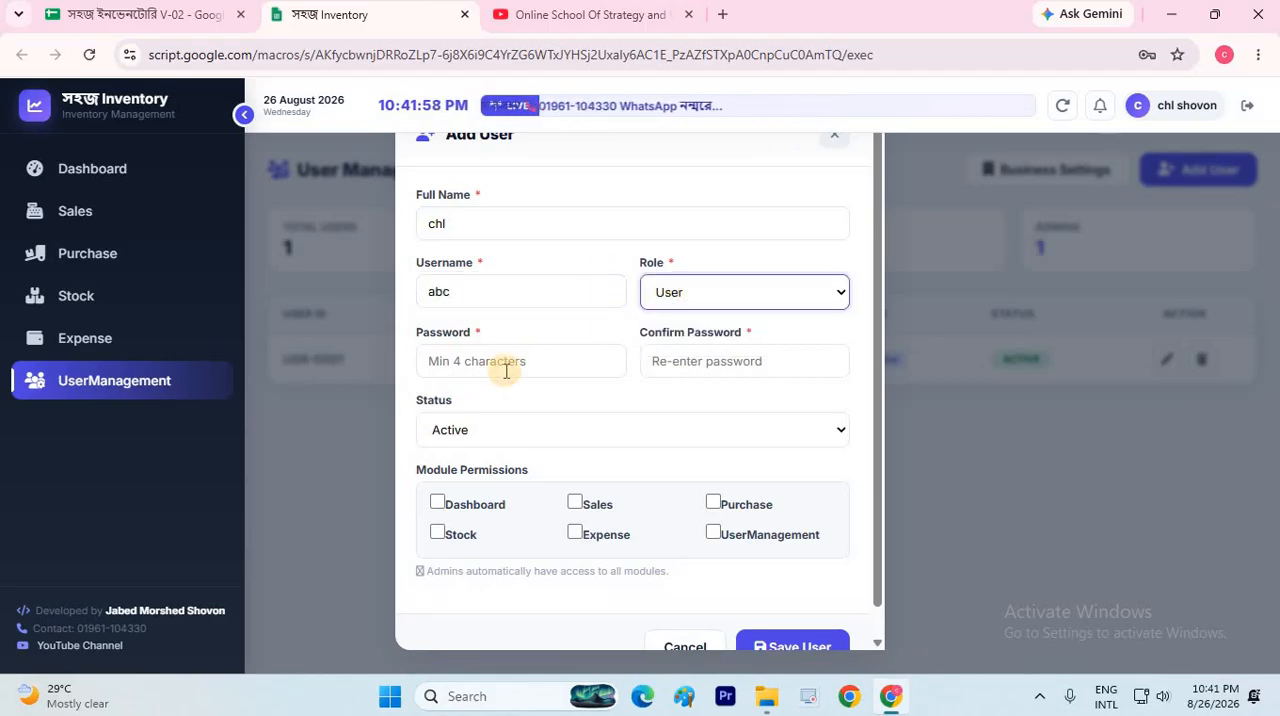
click(505, 370)
text(••)
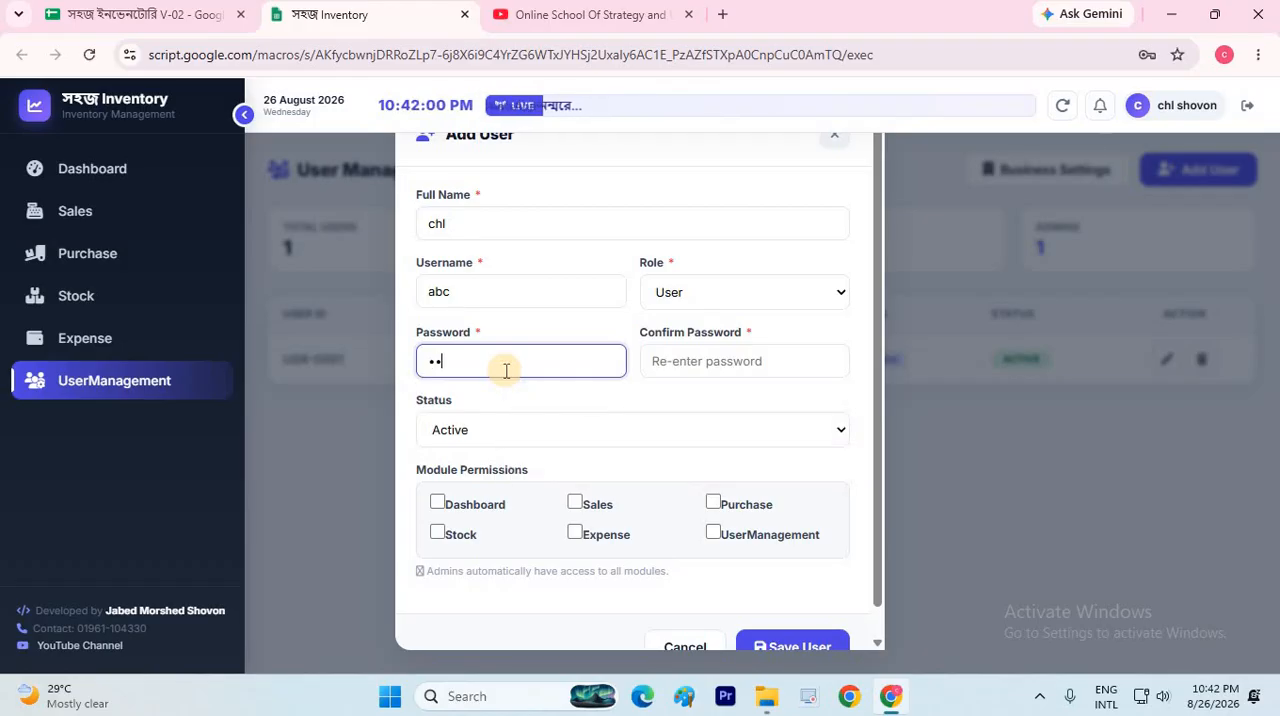
text(•••)
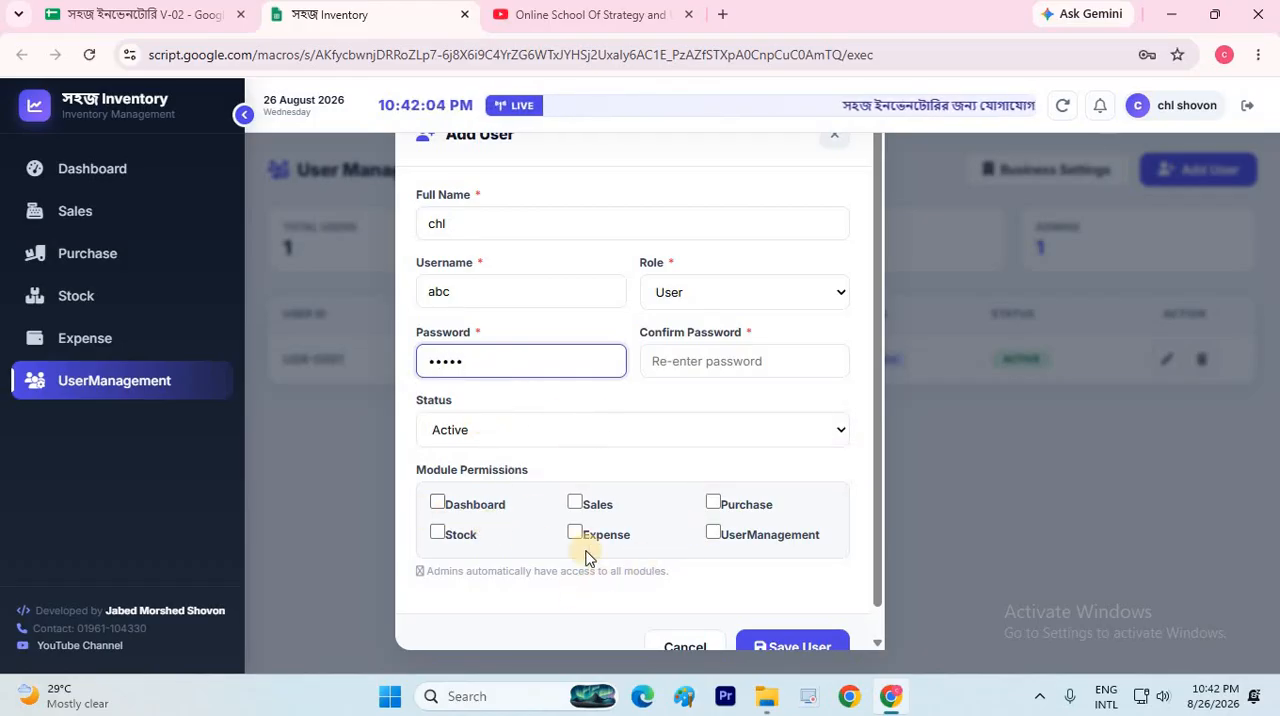
Grant the new user the Expense and Sales module permissions and try to save the user
click(597, 536)
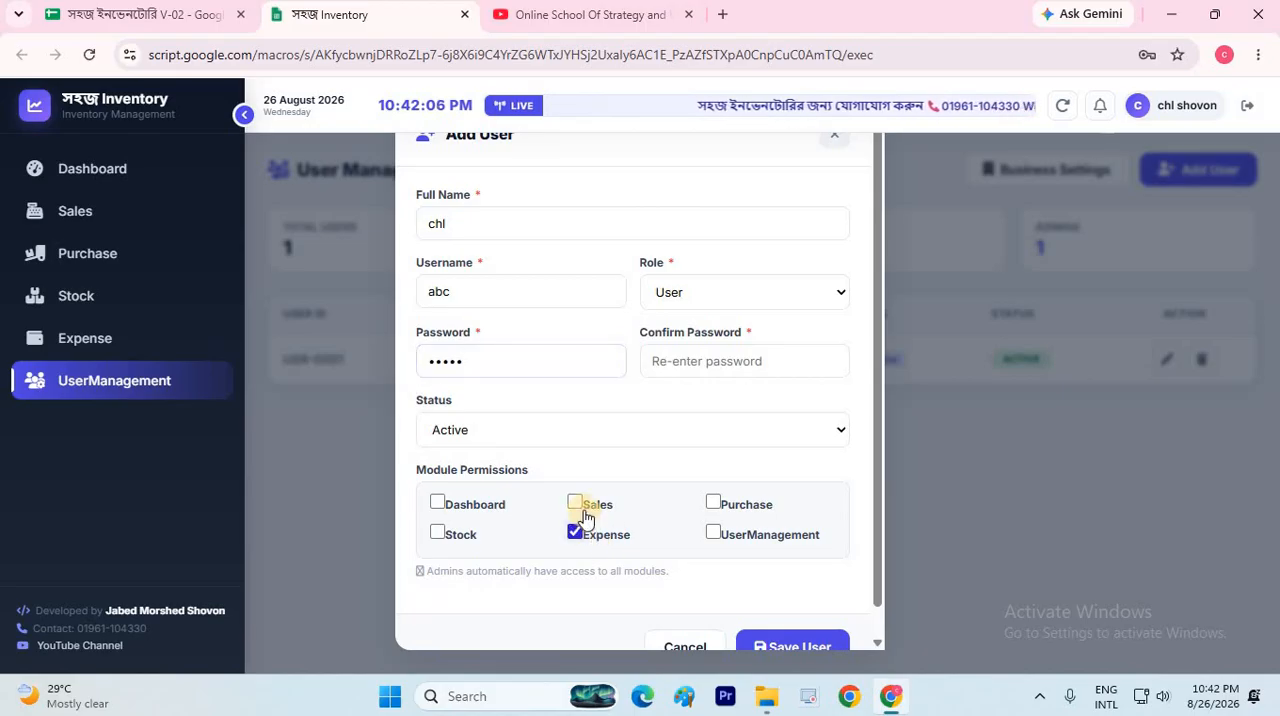
click(584, 512)
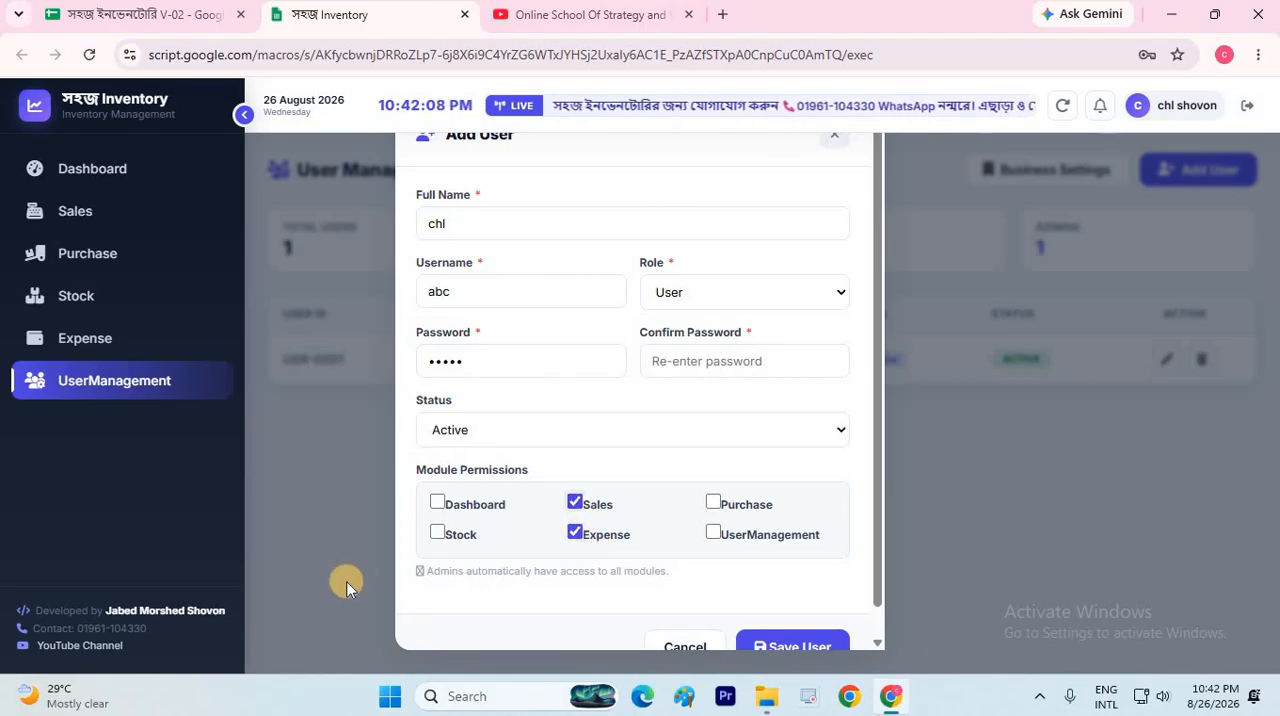
scroll(700, 610, down, 1)
click(812, 616)
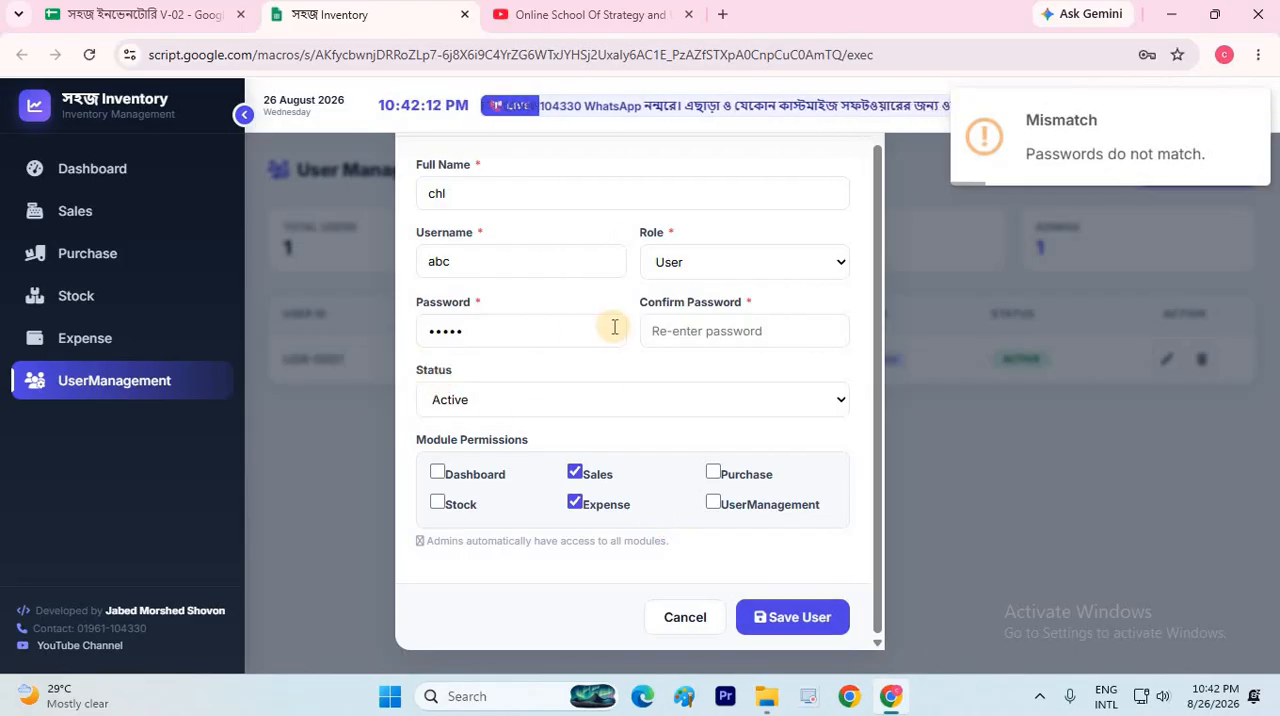
Re-enter the account password in the confirmation field and save the new user
click(479, 340)
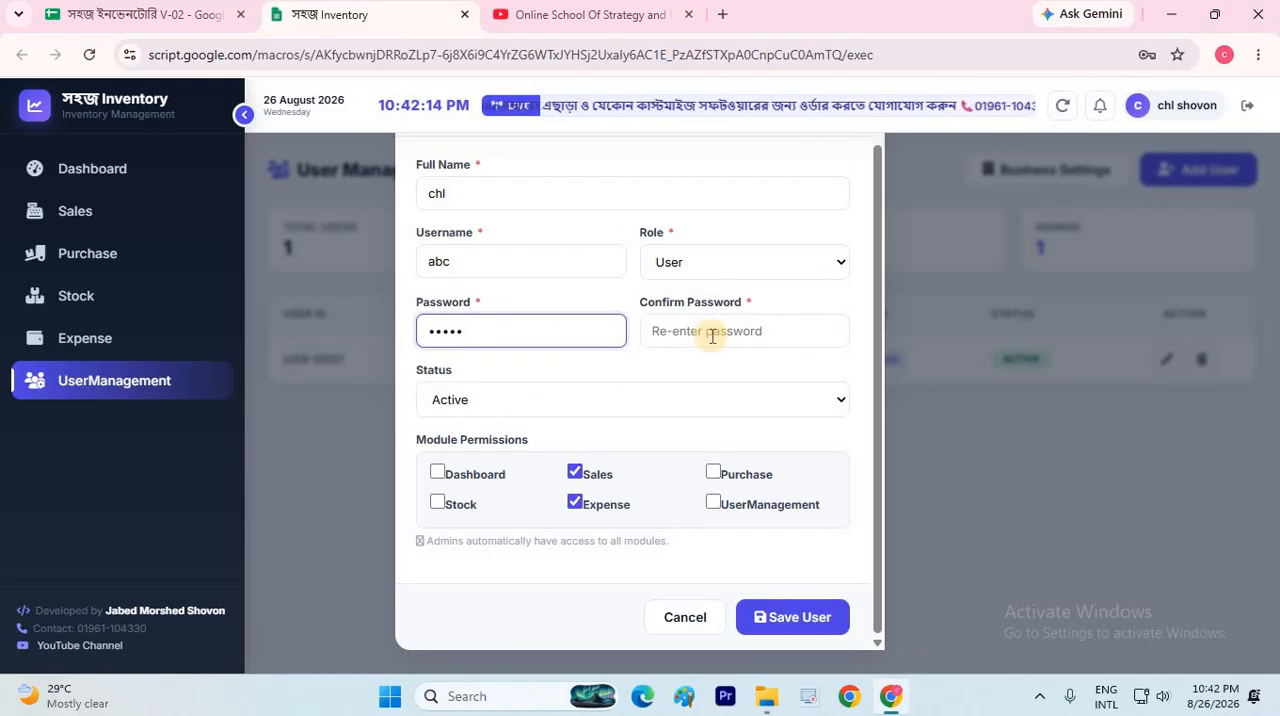
click(712, 336)
text(12345)
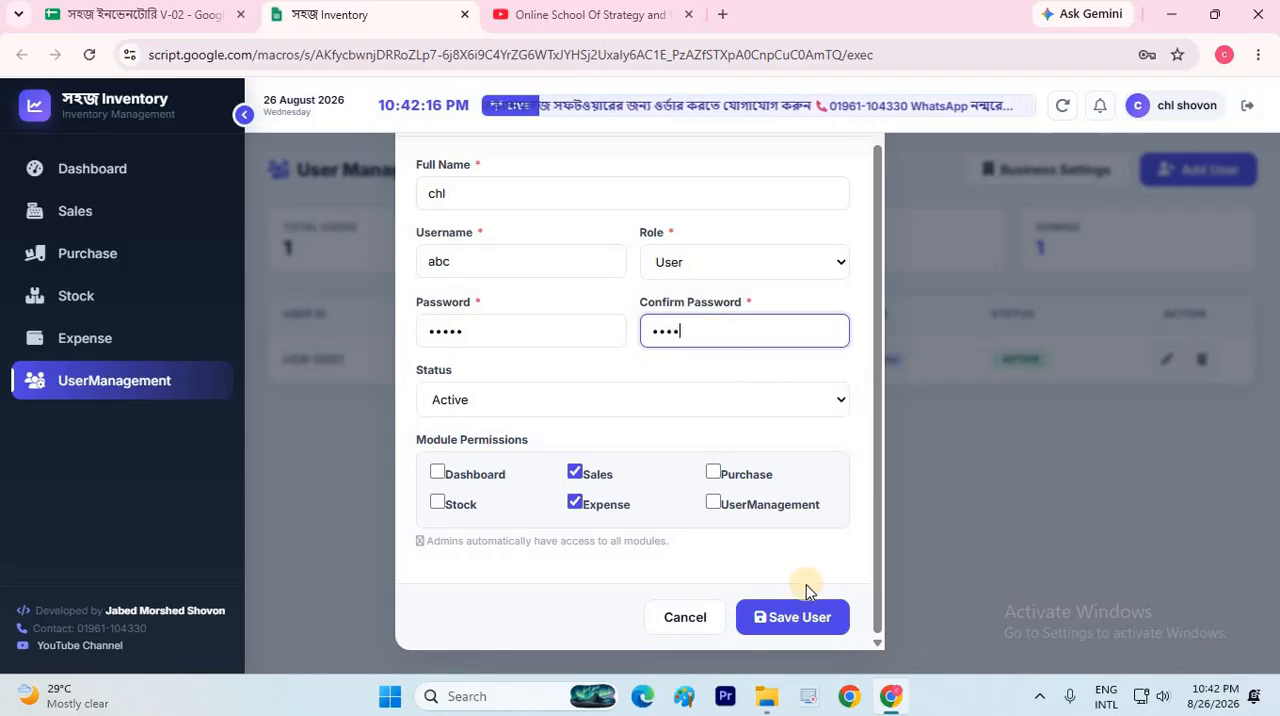
key(Return)
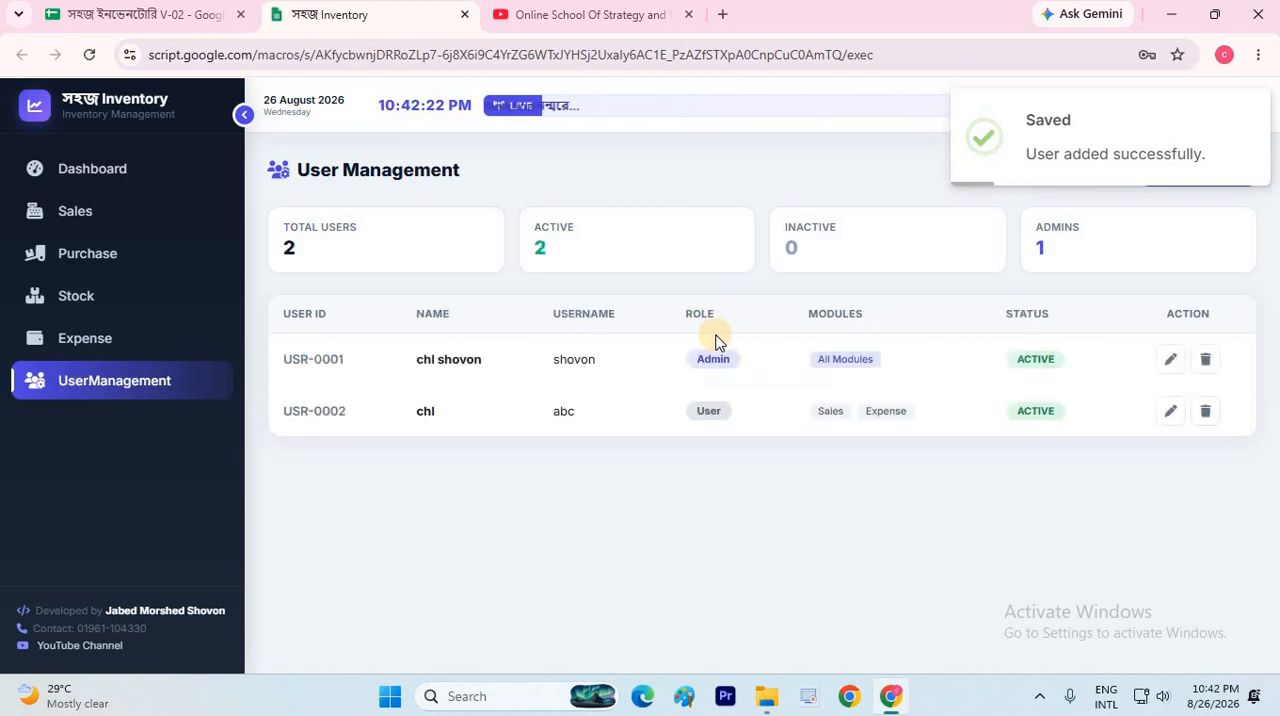
Log out of the admin account and sign in with the username abc and its password
click(1248, 106)
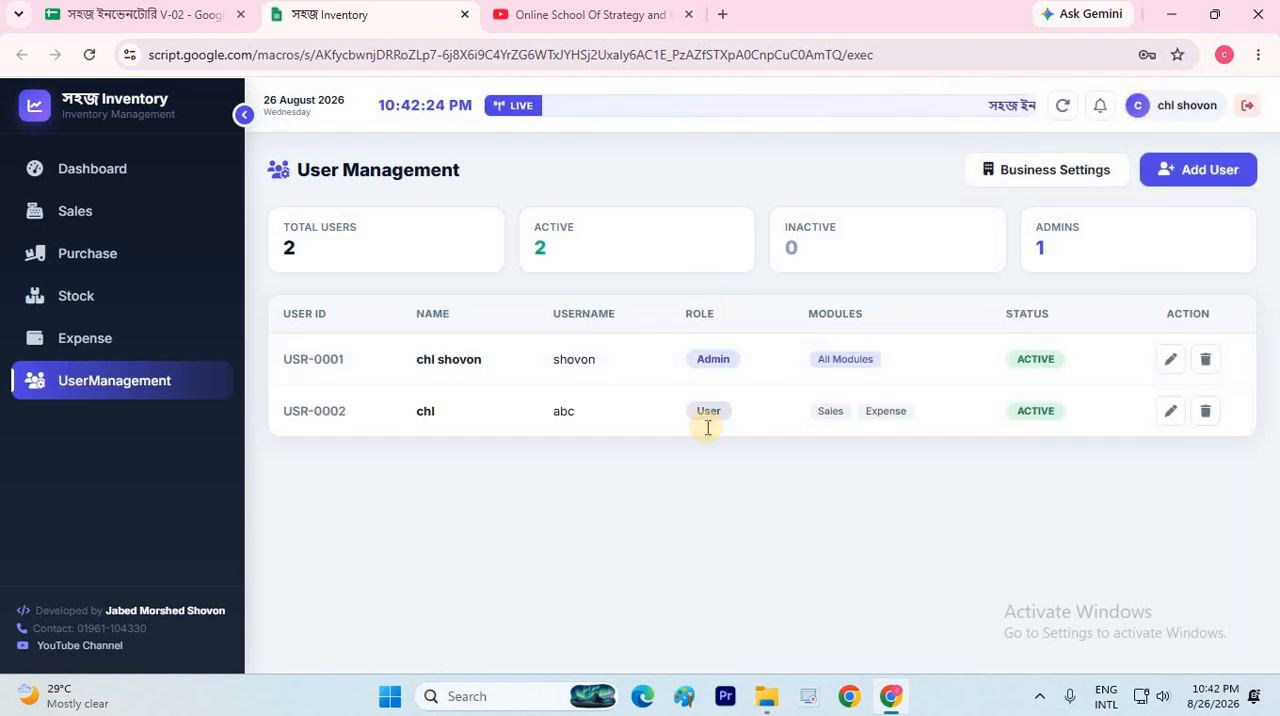
click(592, 488)
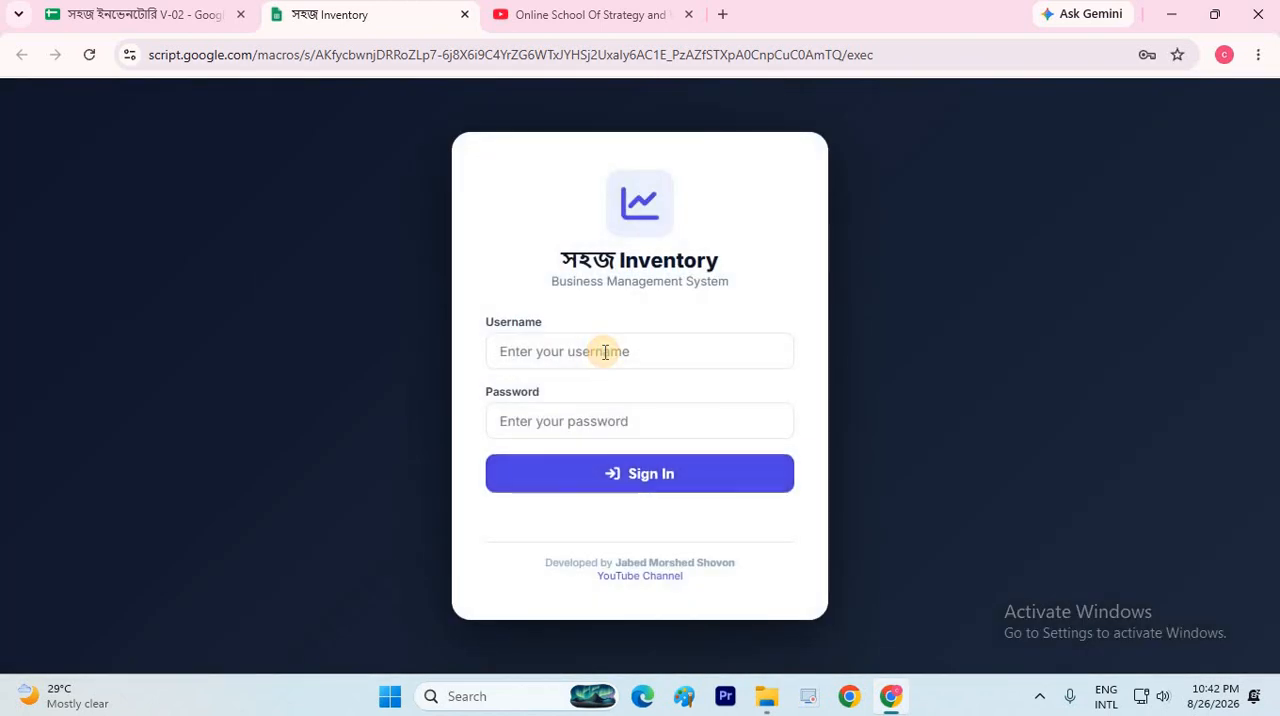
click(604, 352)
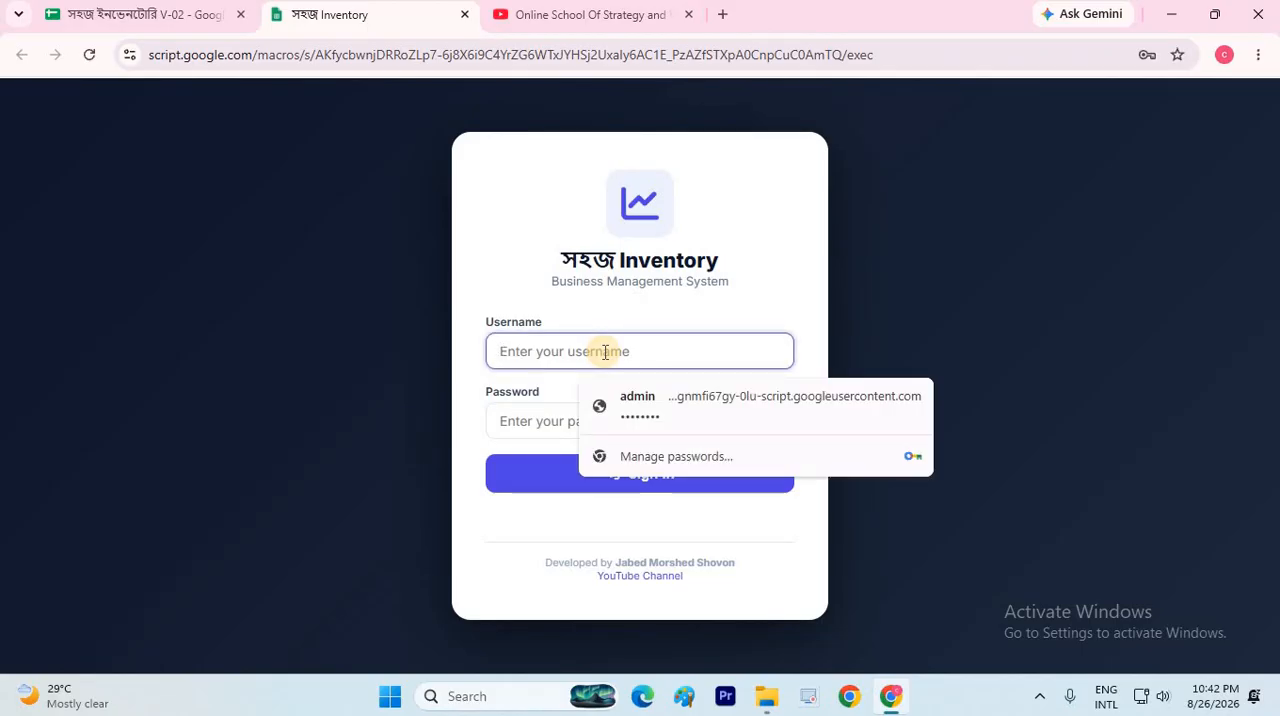
text(abc)
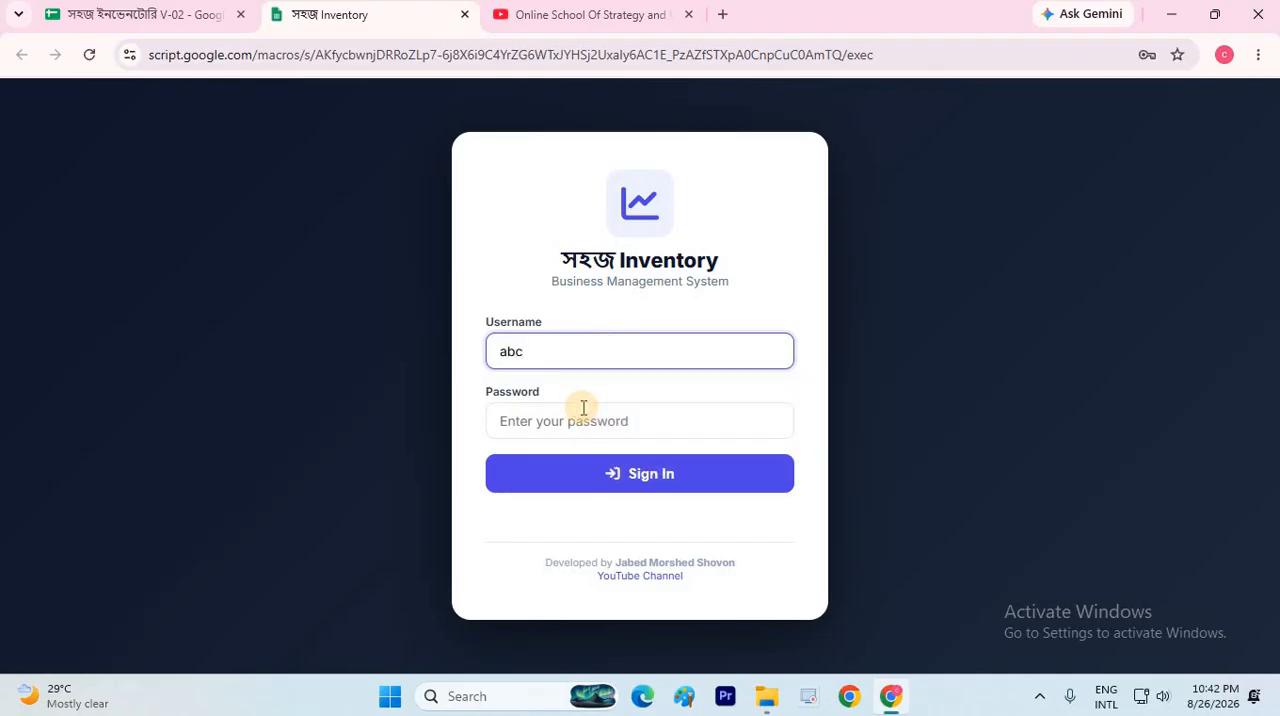
click(583, 408)
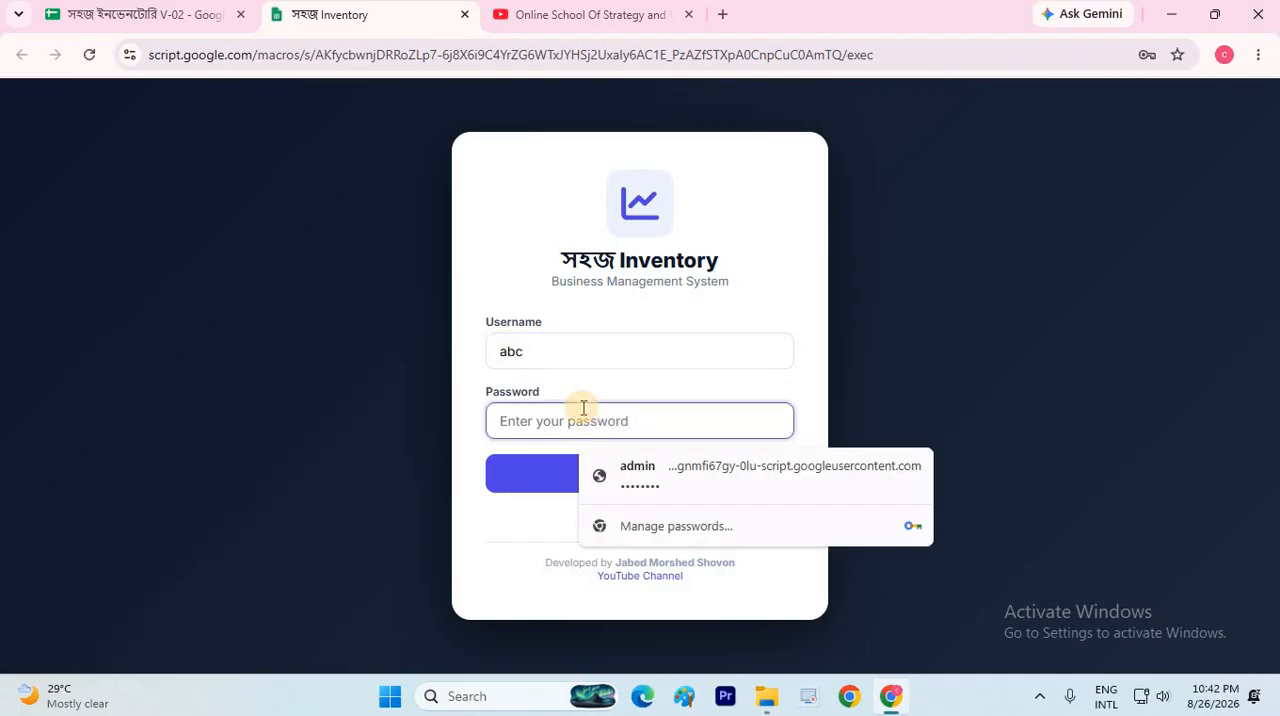
text(•••••)
click(642, 471)
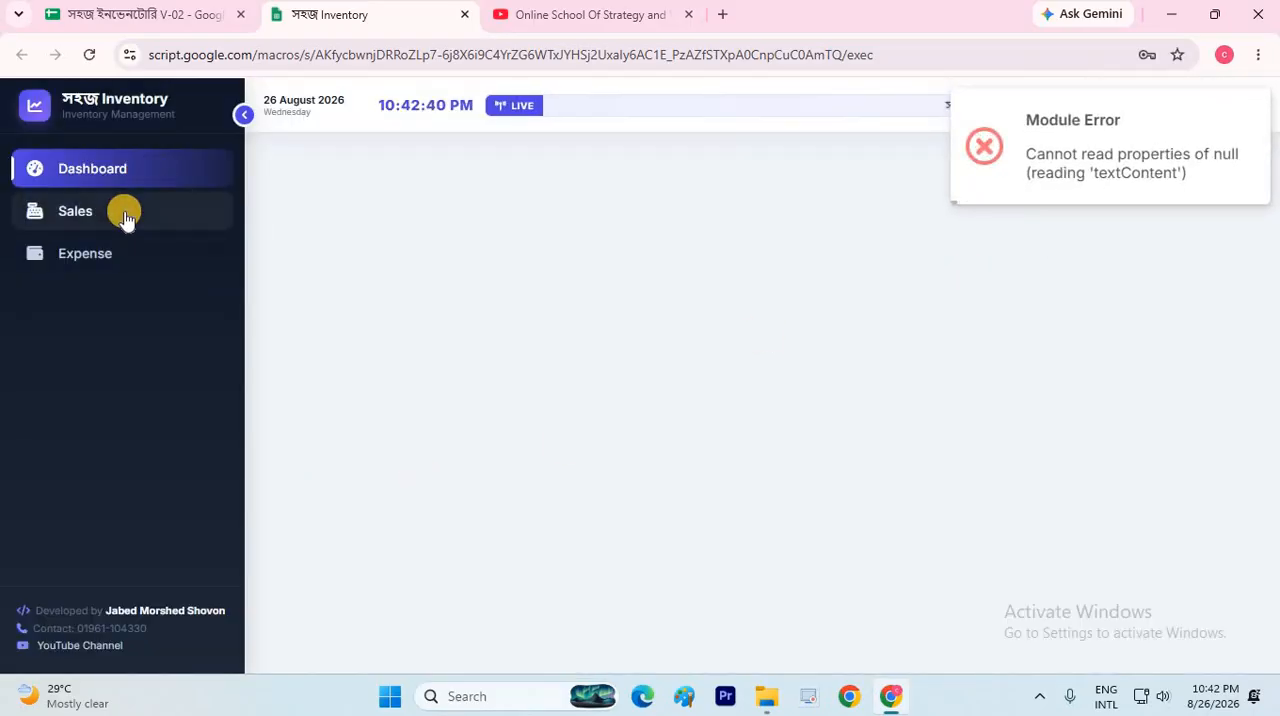
Look through the Sales Invoice and Expense Management pages under the restricted user account
click(130, 214)
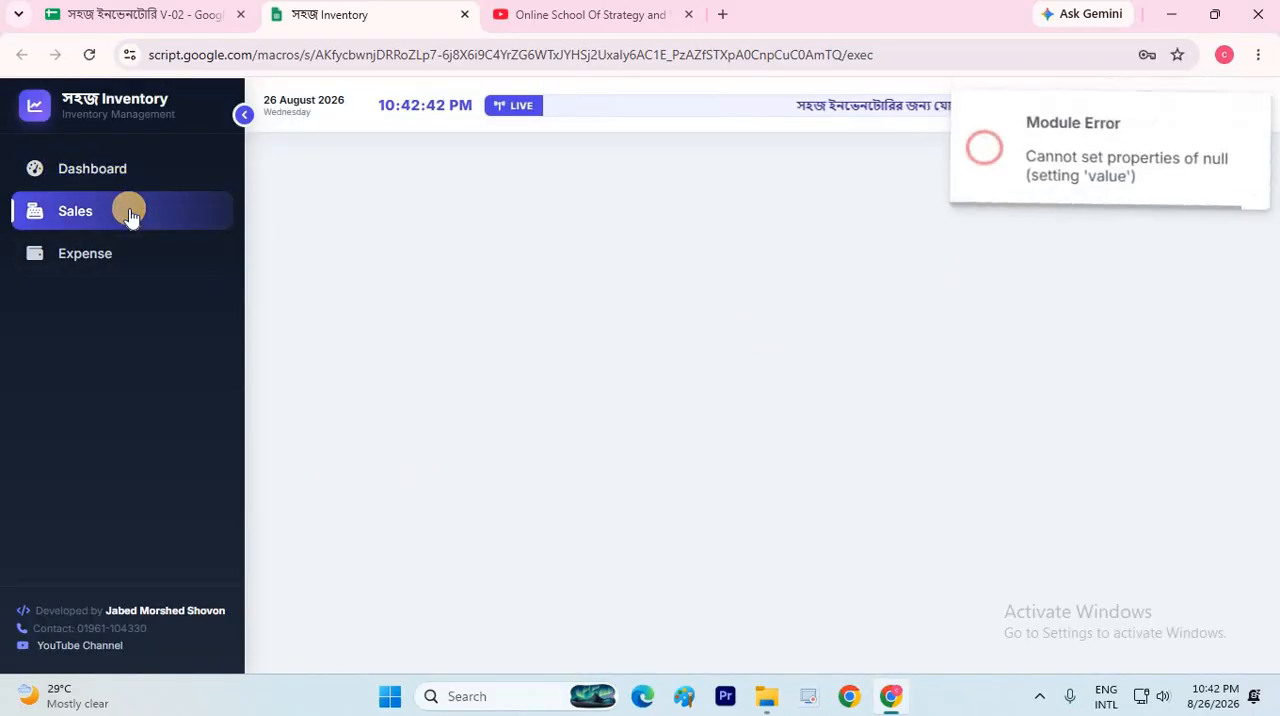
click(128, 256)
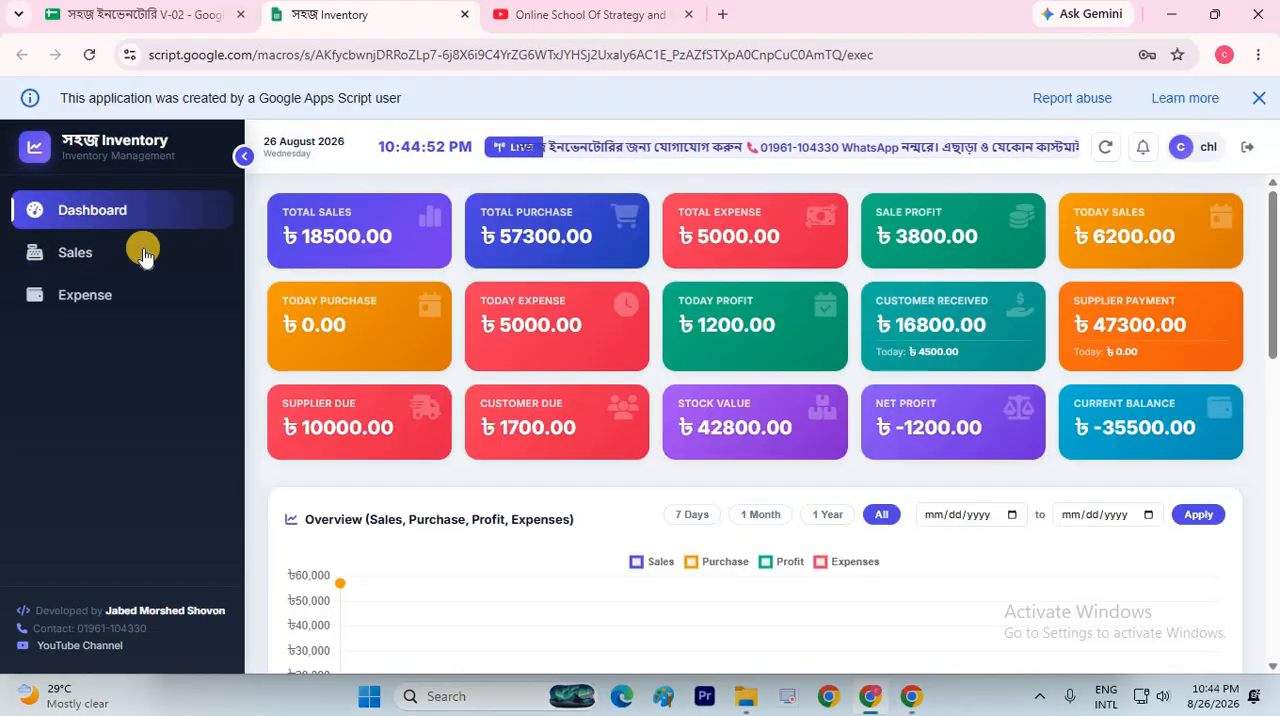
click(143, 253)
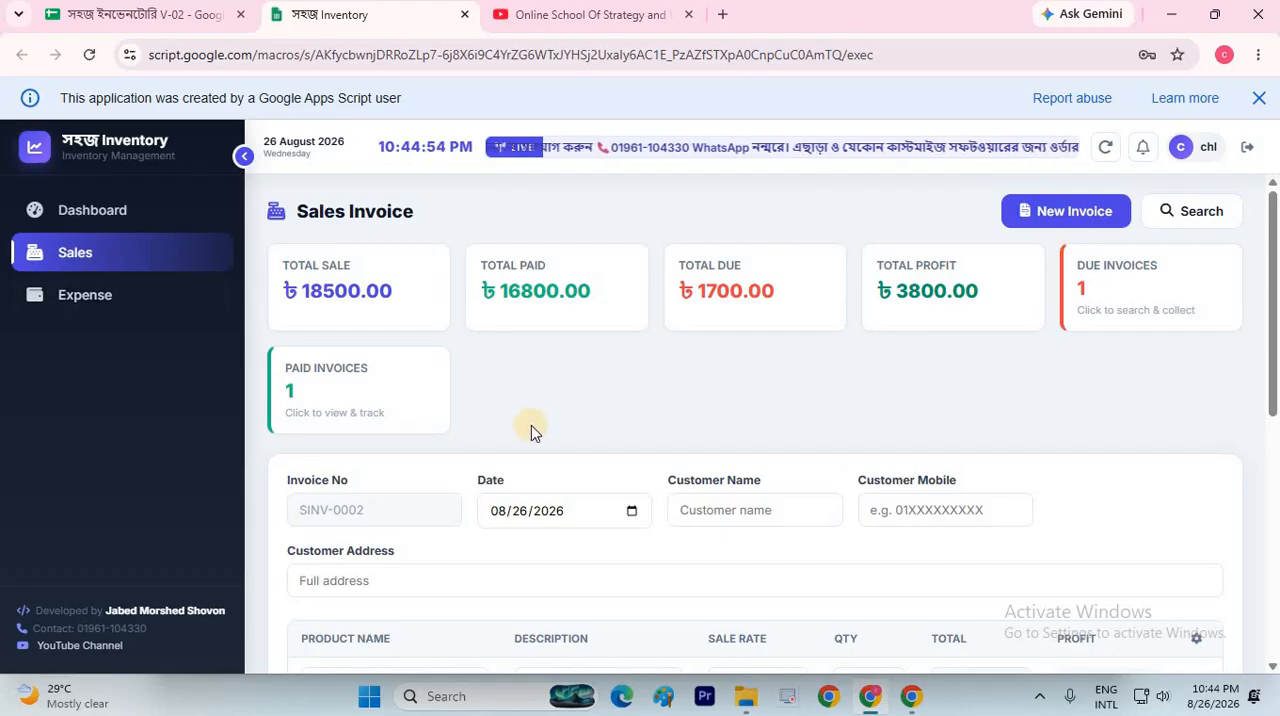
scroll(531, 425, down, 5)
scroll(543, 394, up, 5)
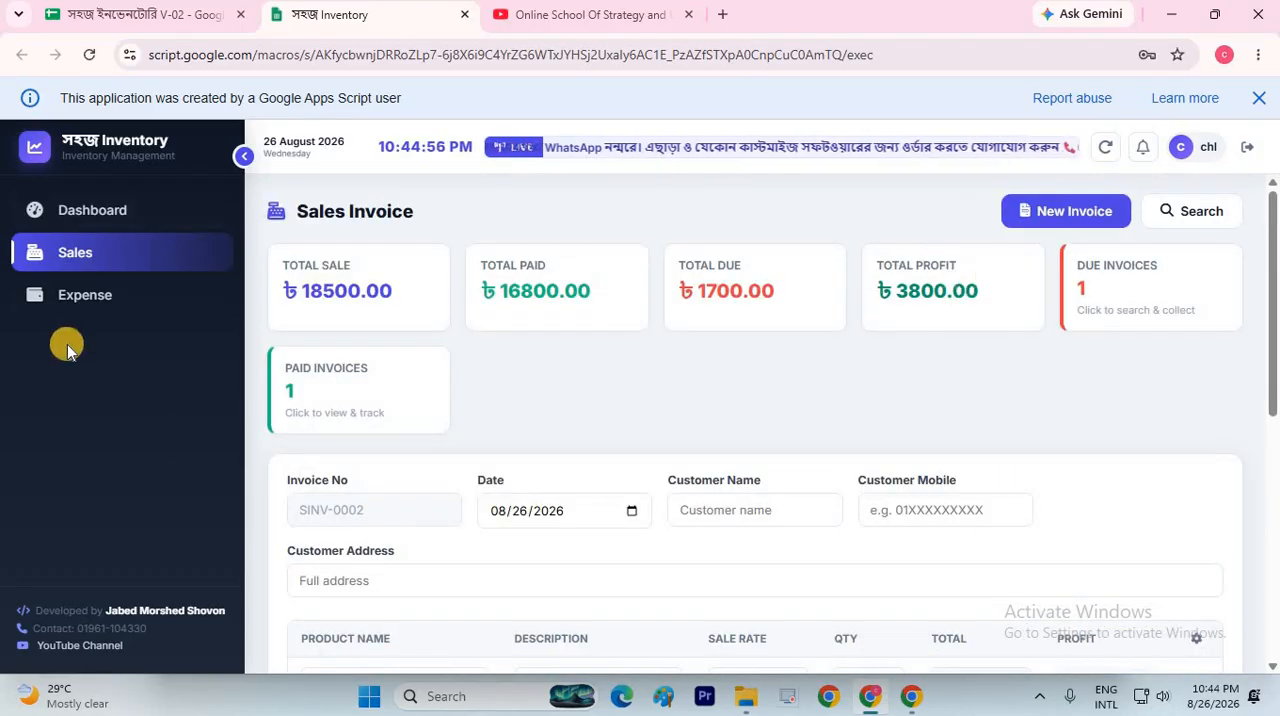
click(104, 296)
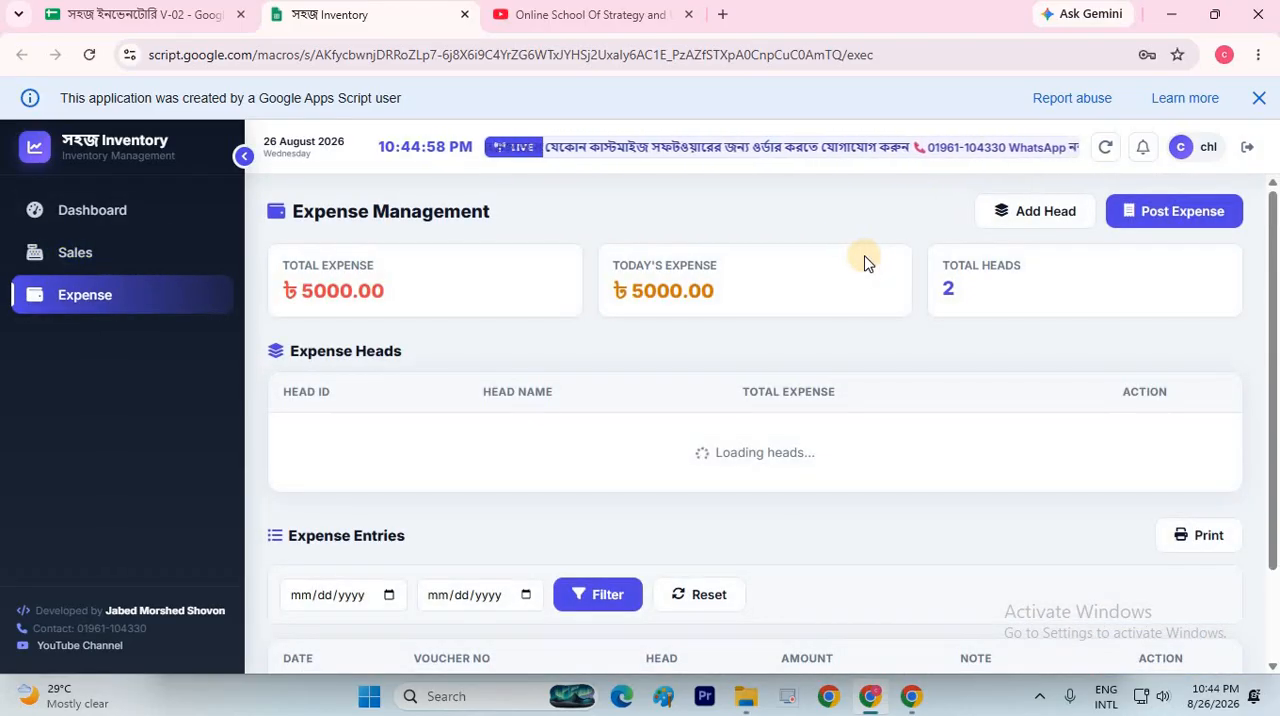
scroll(868, 263, down, 3)
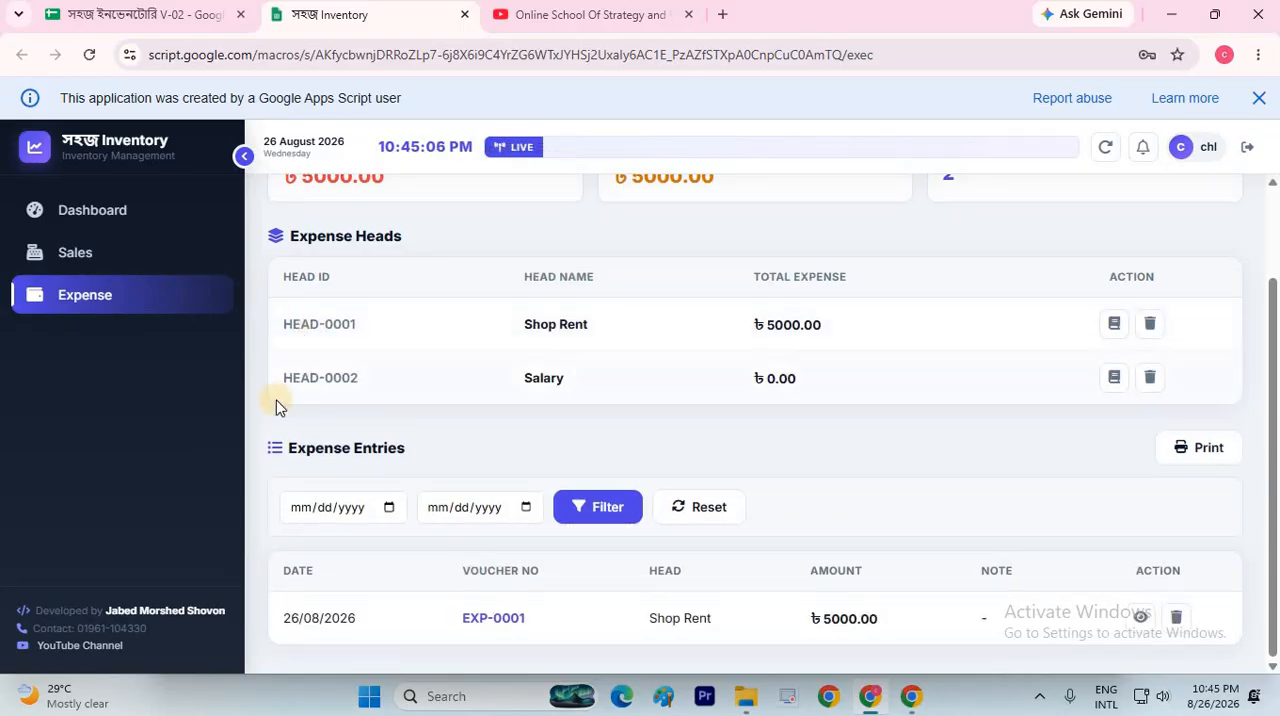
scroll(370, 380, up, 2)
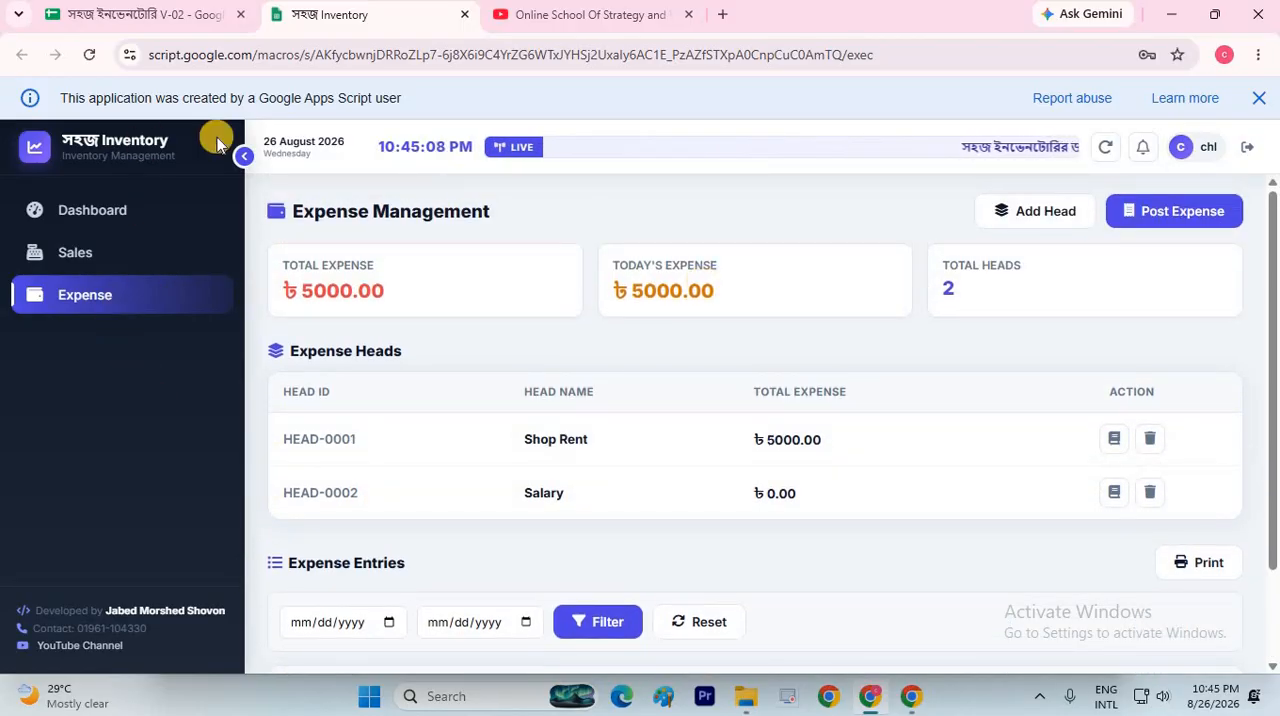
Log out of the restricted account and sign back in with the admin's username and password
click(1259, 98)
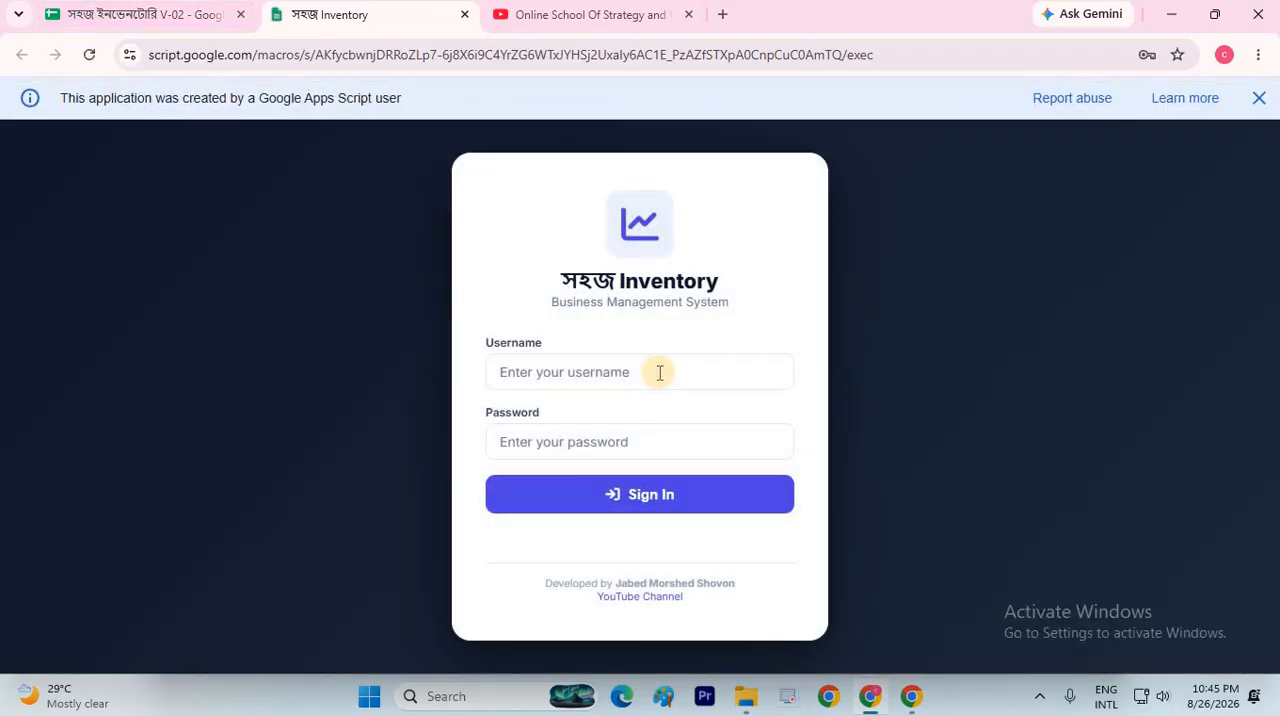
click(660, 372)
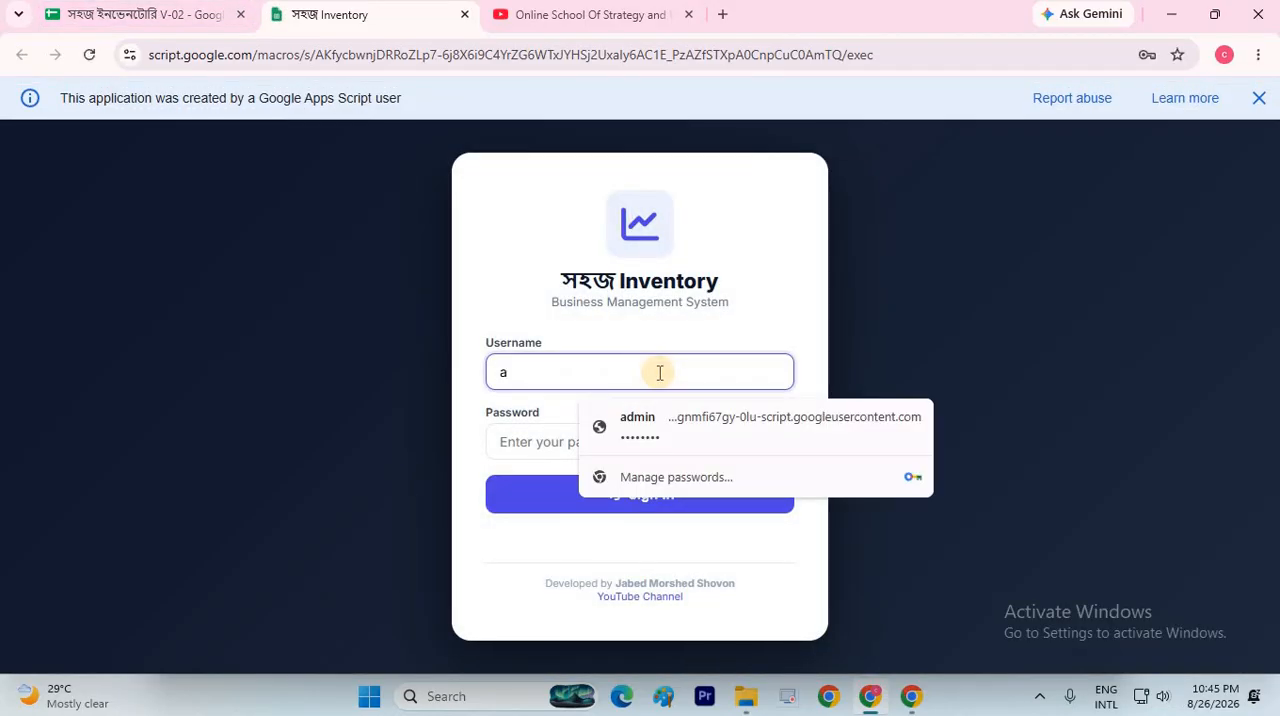
key(BackSpace)
text(sho)
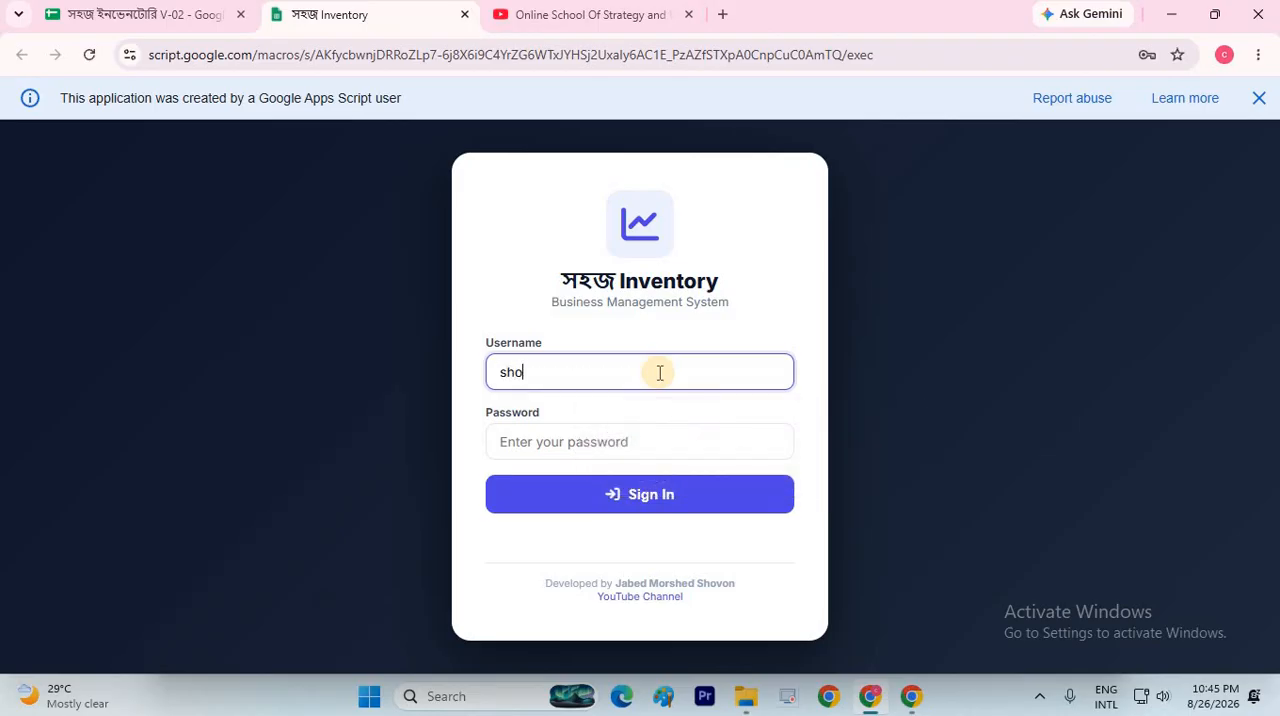
text(von)
click(647, 436)
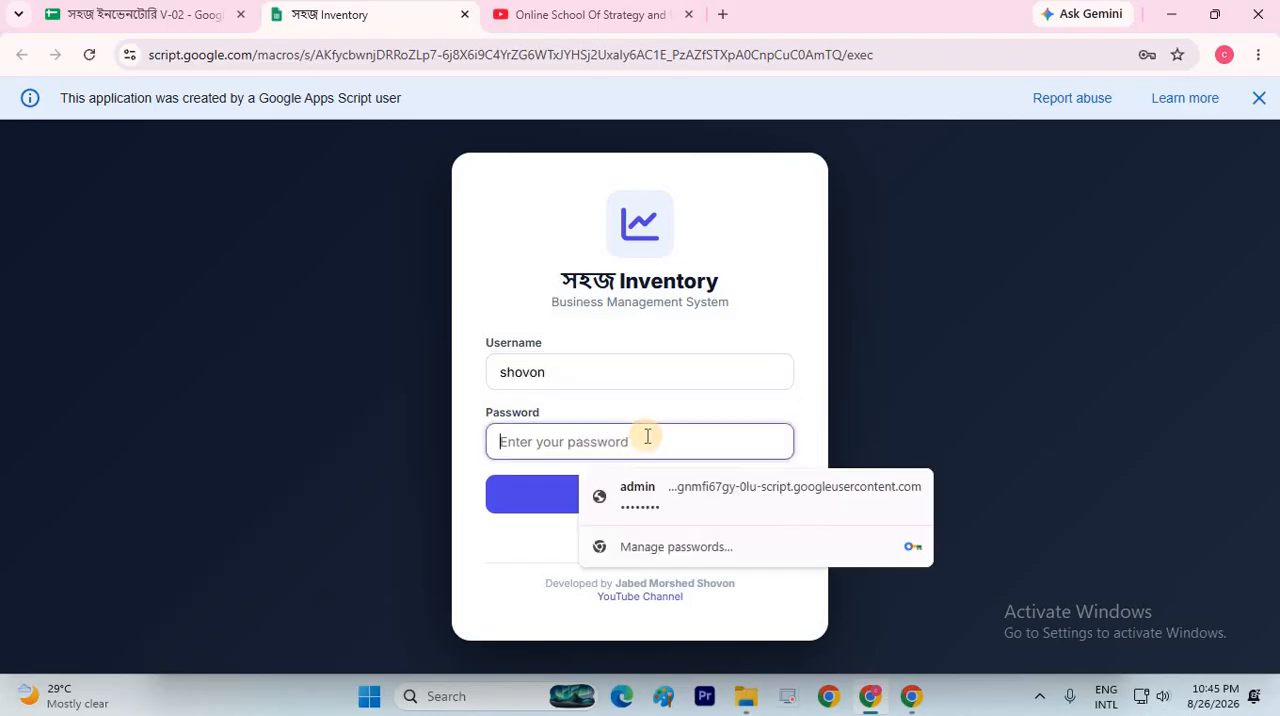
text(1234)
key(Return)
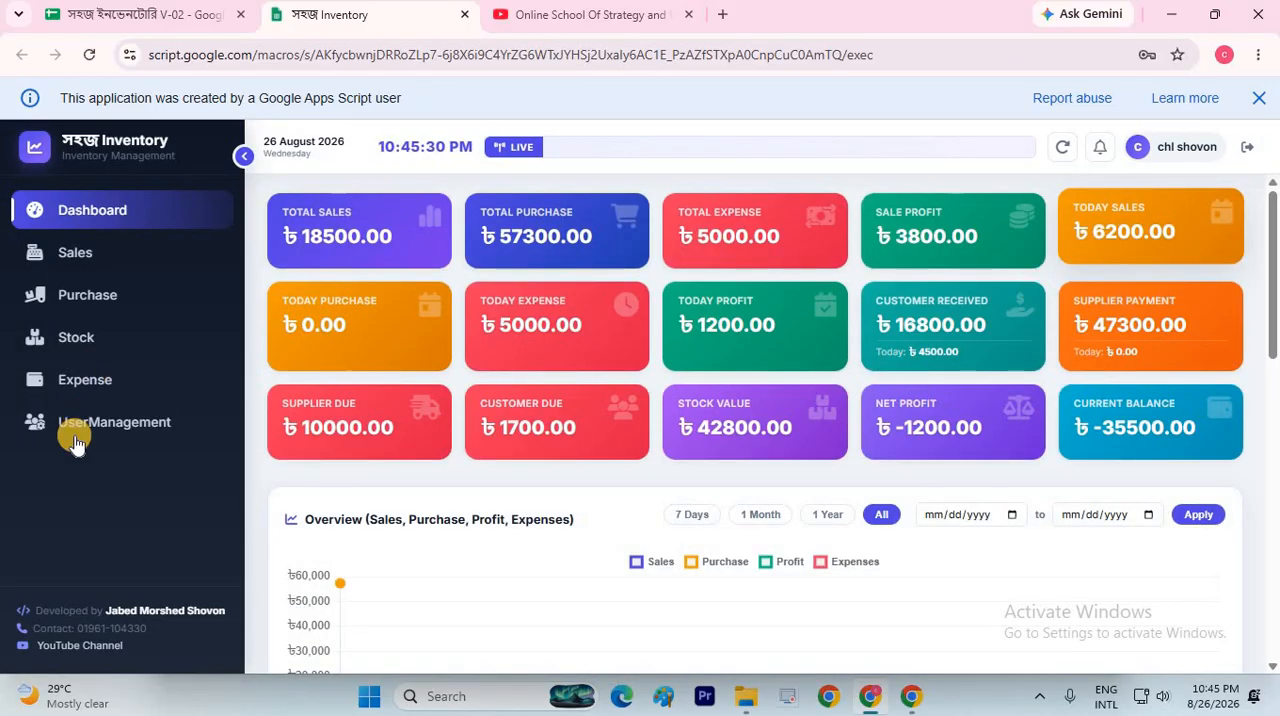
Examine the dashboard's Customer Received and Supplier Payment cards, their amounts for today, and the overview chart
click(72, 424)
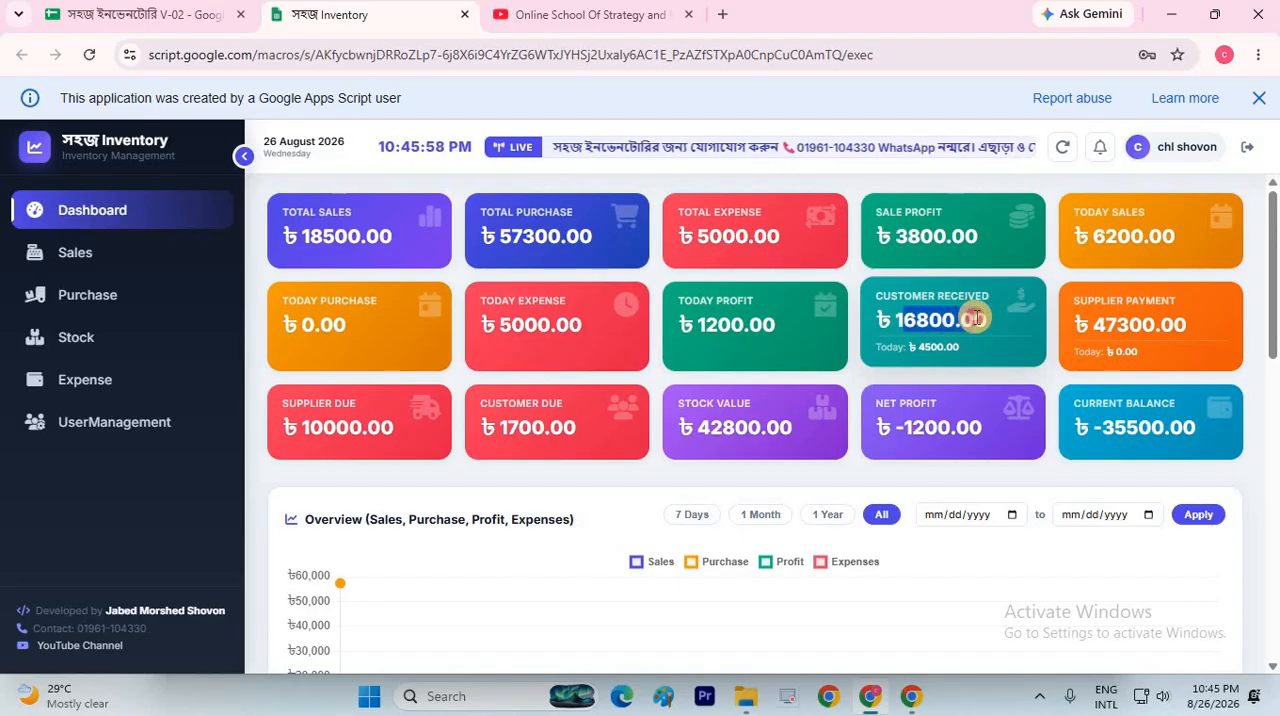
drag(975, 318, 937, 360)
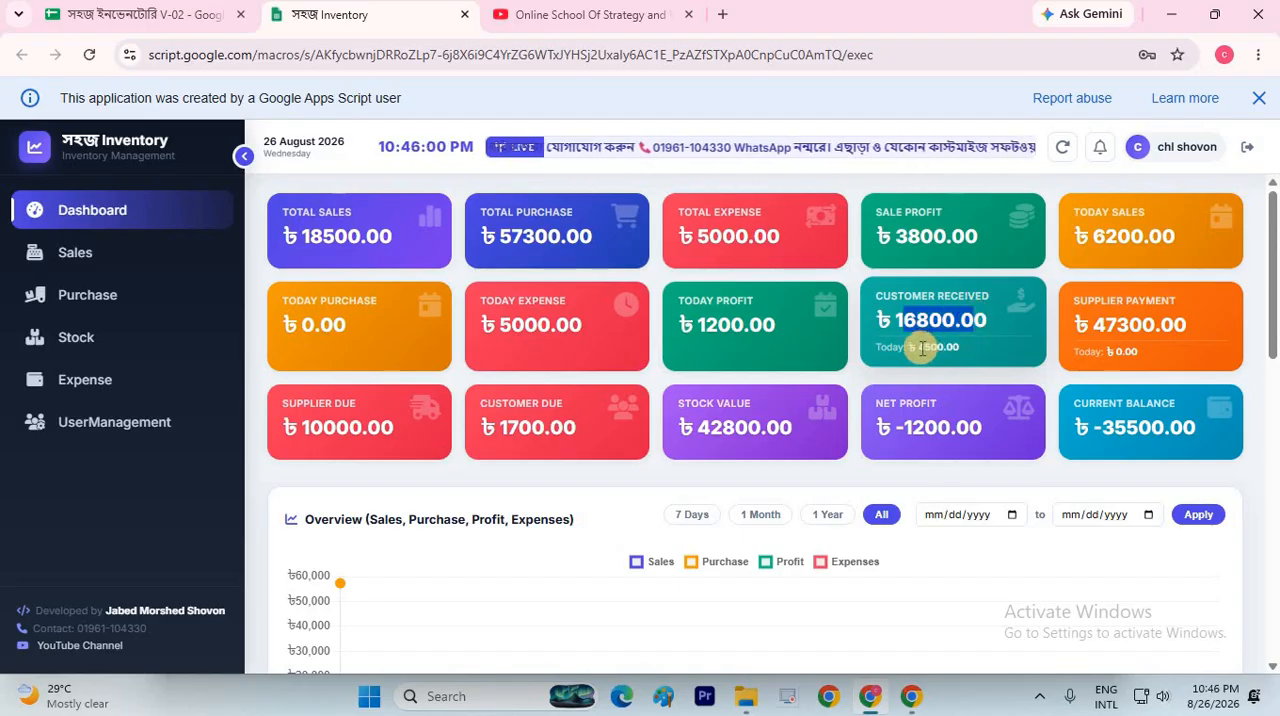
double_click(940, 348)
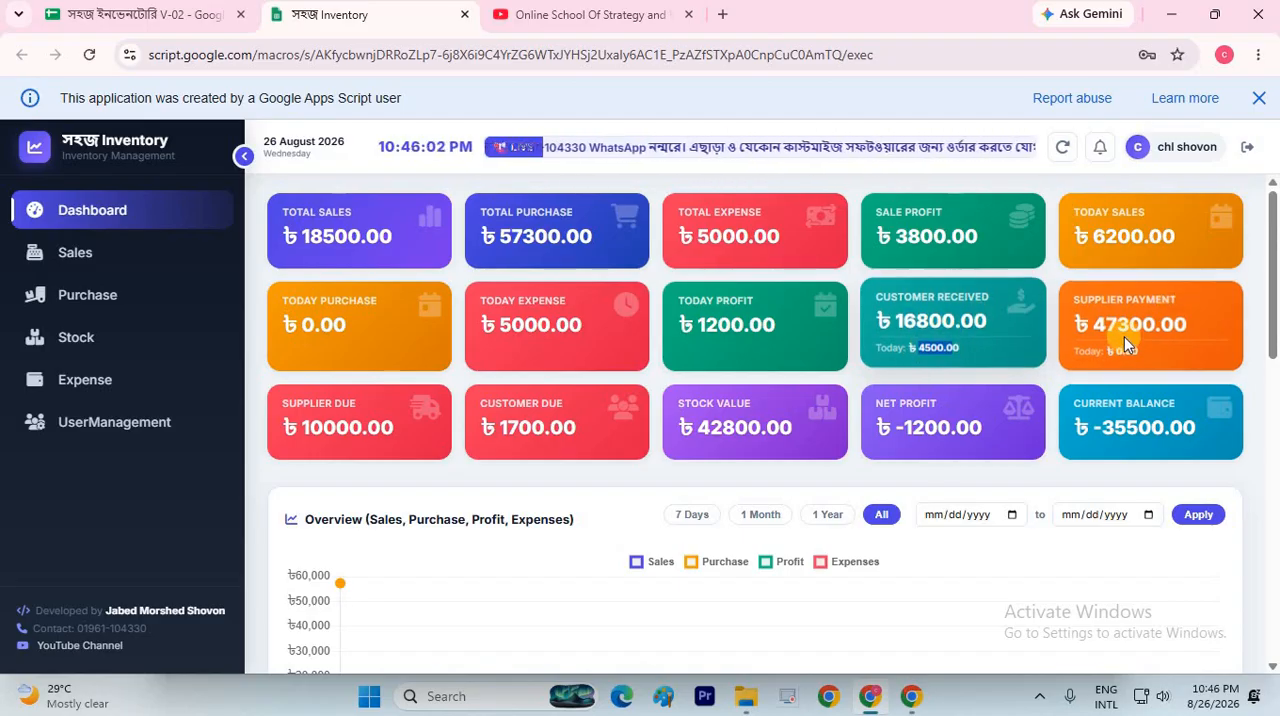
drag(1083, 323, 1157, 328)
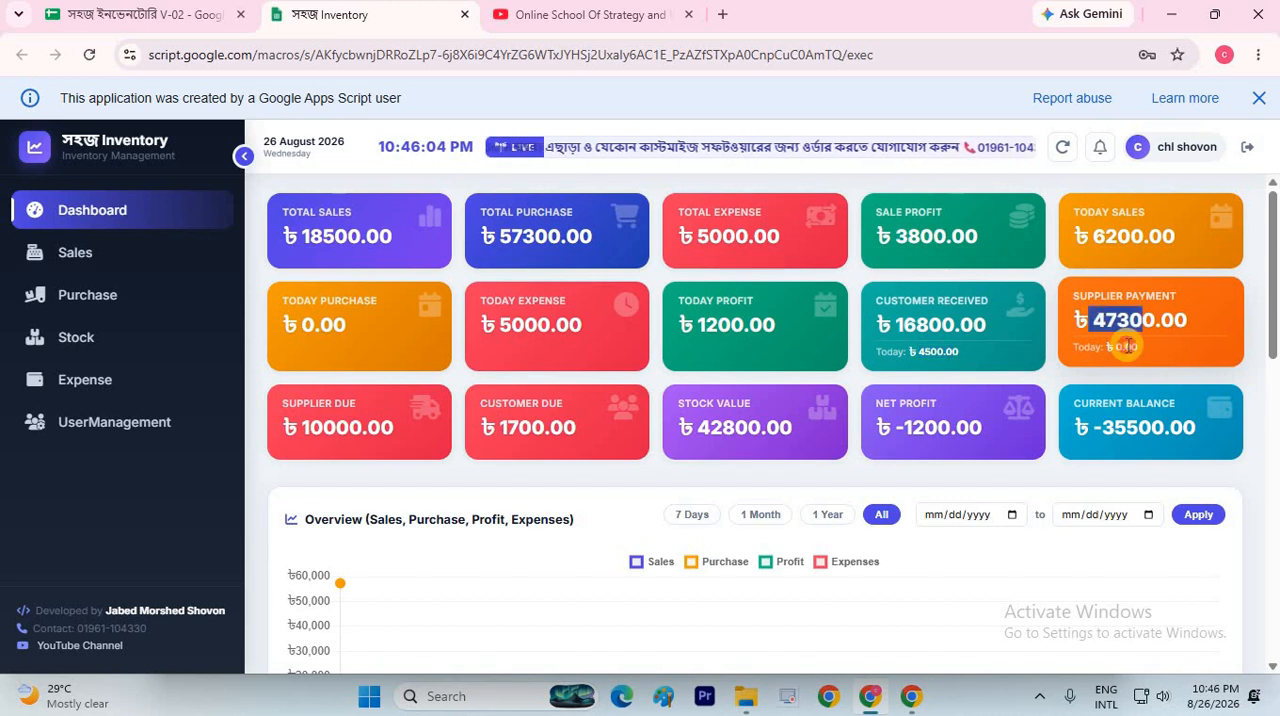
click(709, 411)
scroll(351, 271, down, 2)
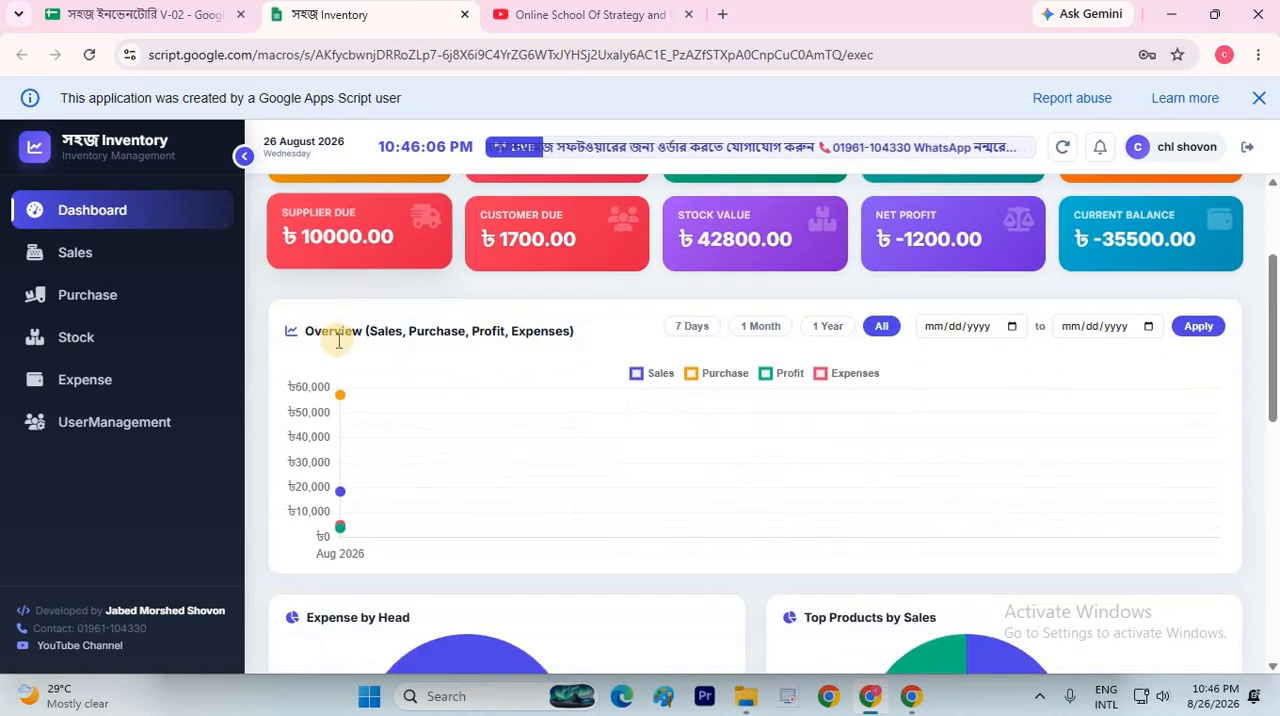
scroll(586, 345, up, 1)
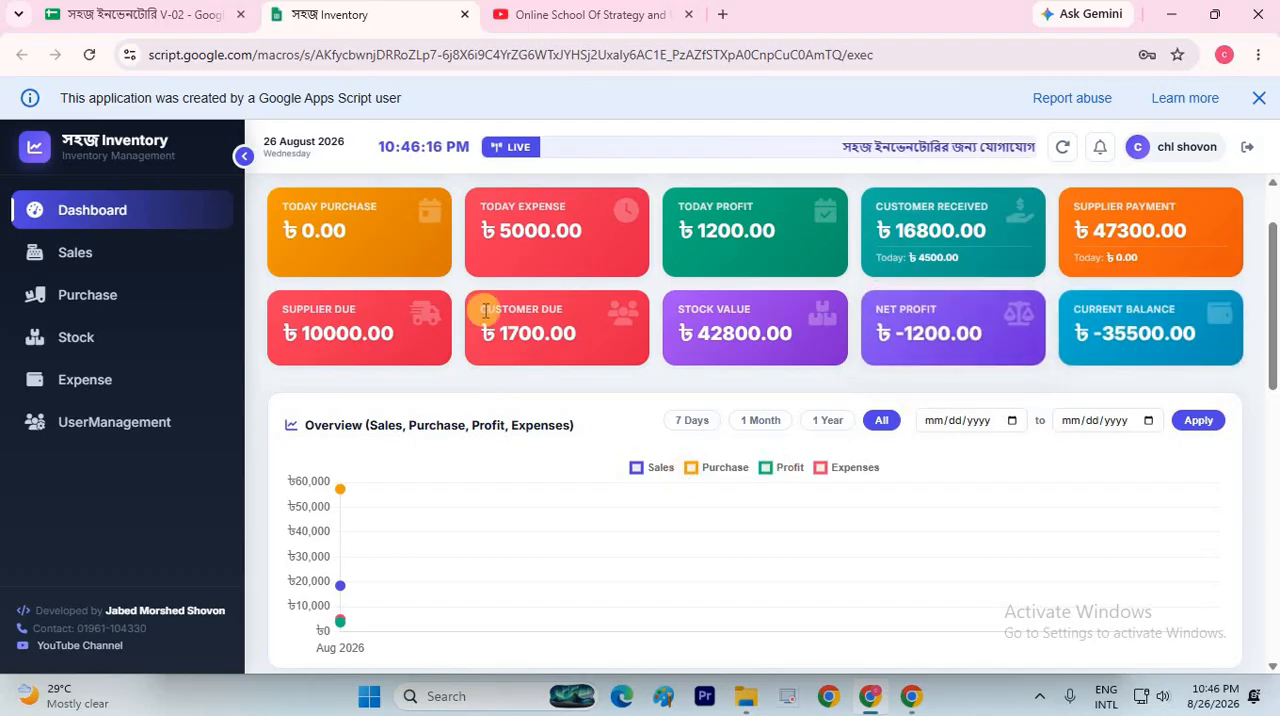
Filter the dashboard's overview chart to 7 Days and view its sales, purchase, profit and expense curves
scroll(945, 210, up, 1)
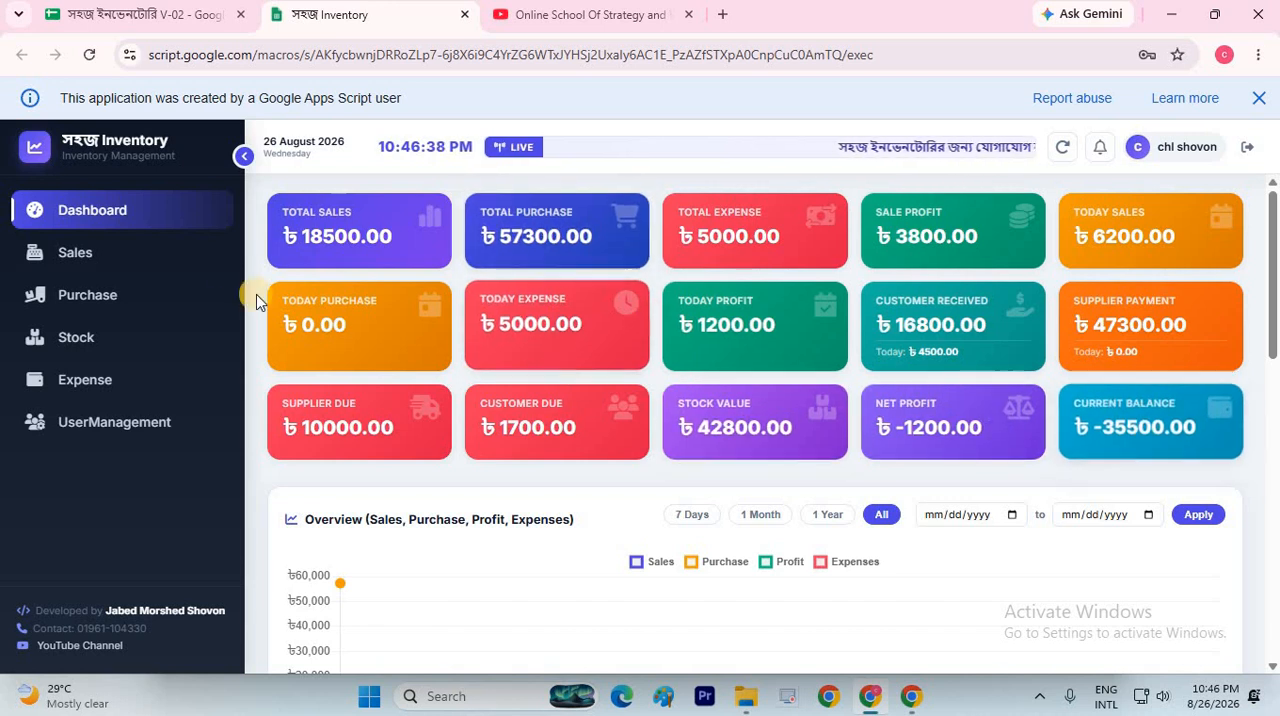
scroll(281, 245, down, 3)
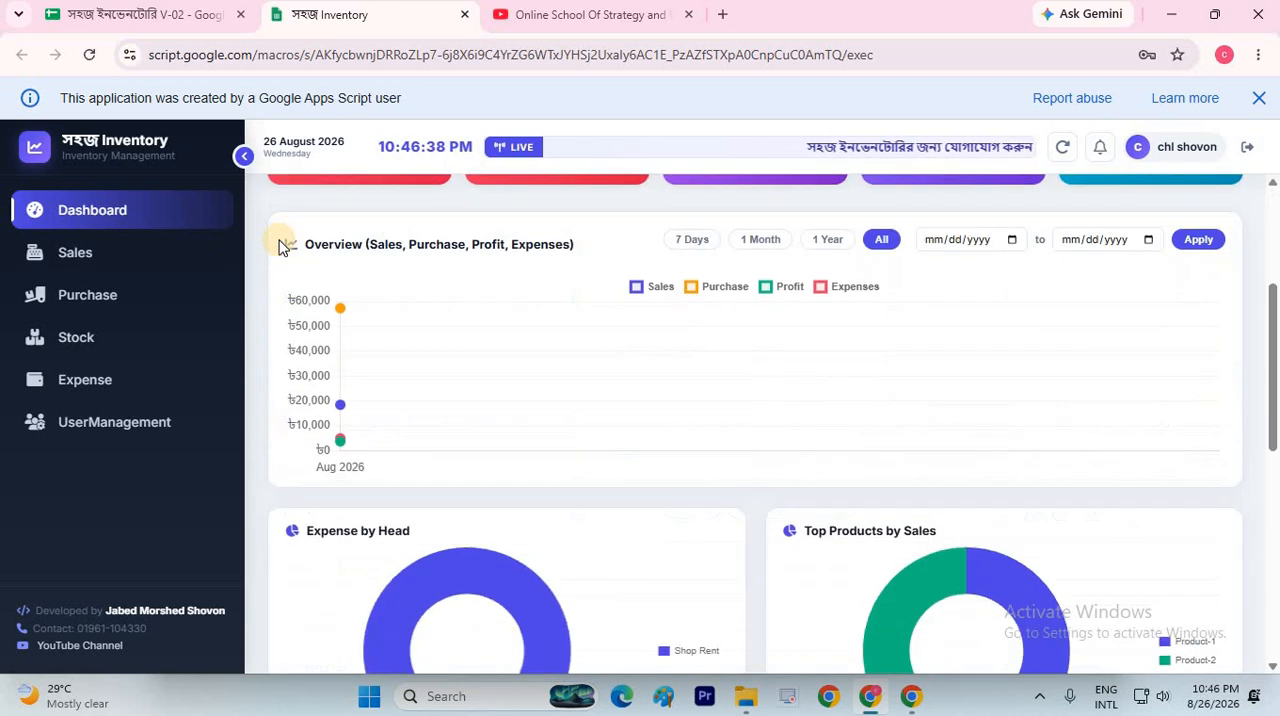
click(691, 231)
click(1199, 231)
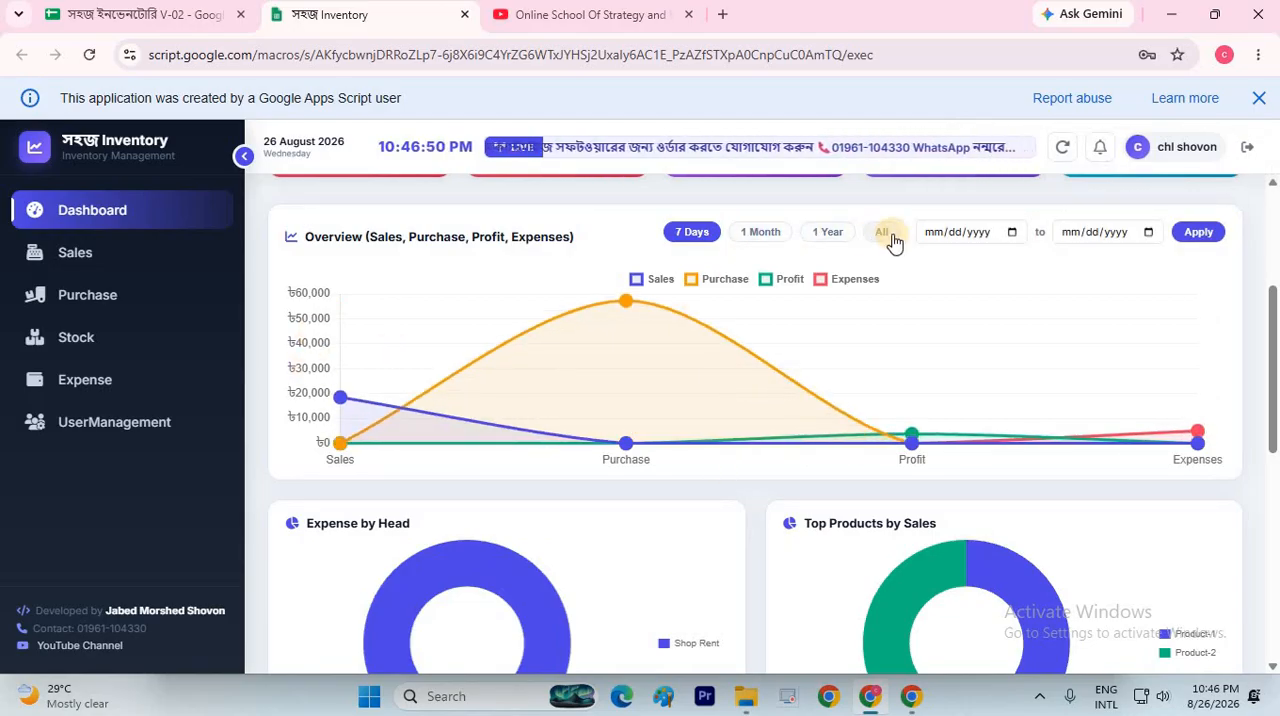
click(1199, 232)
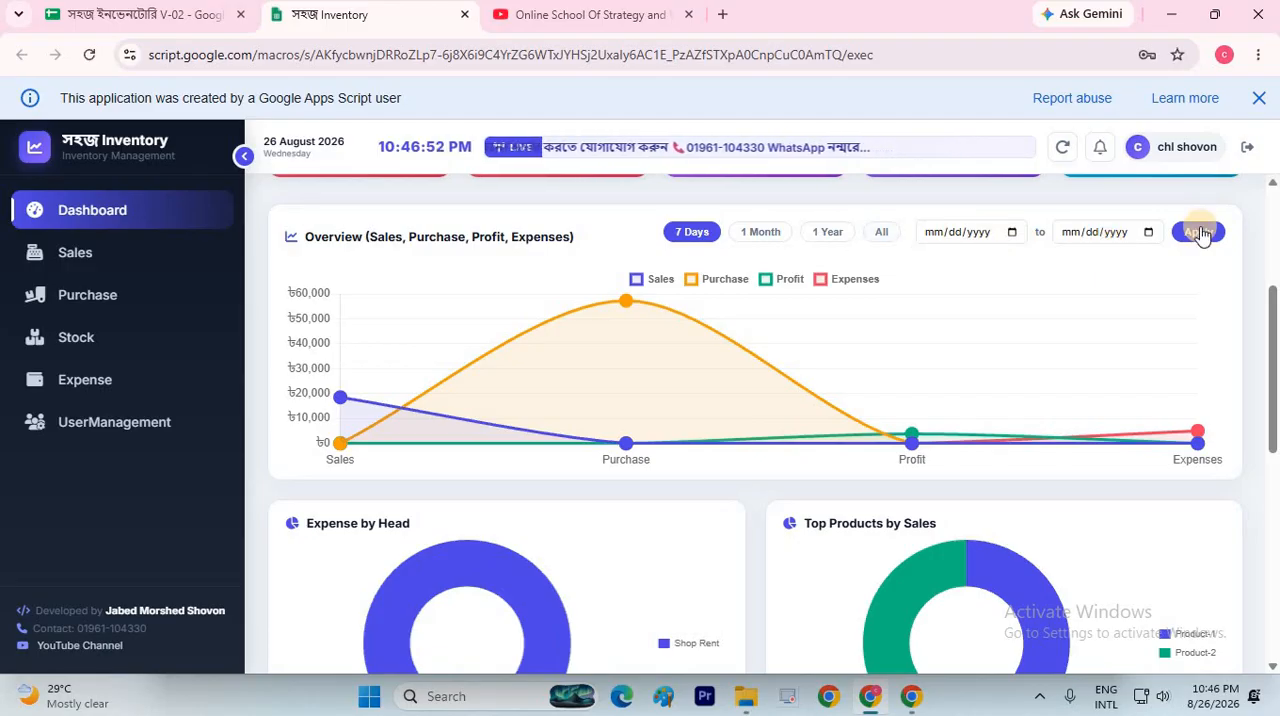
click(725, 279)
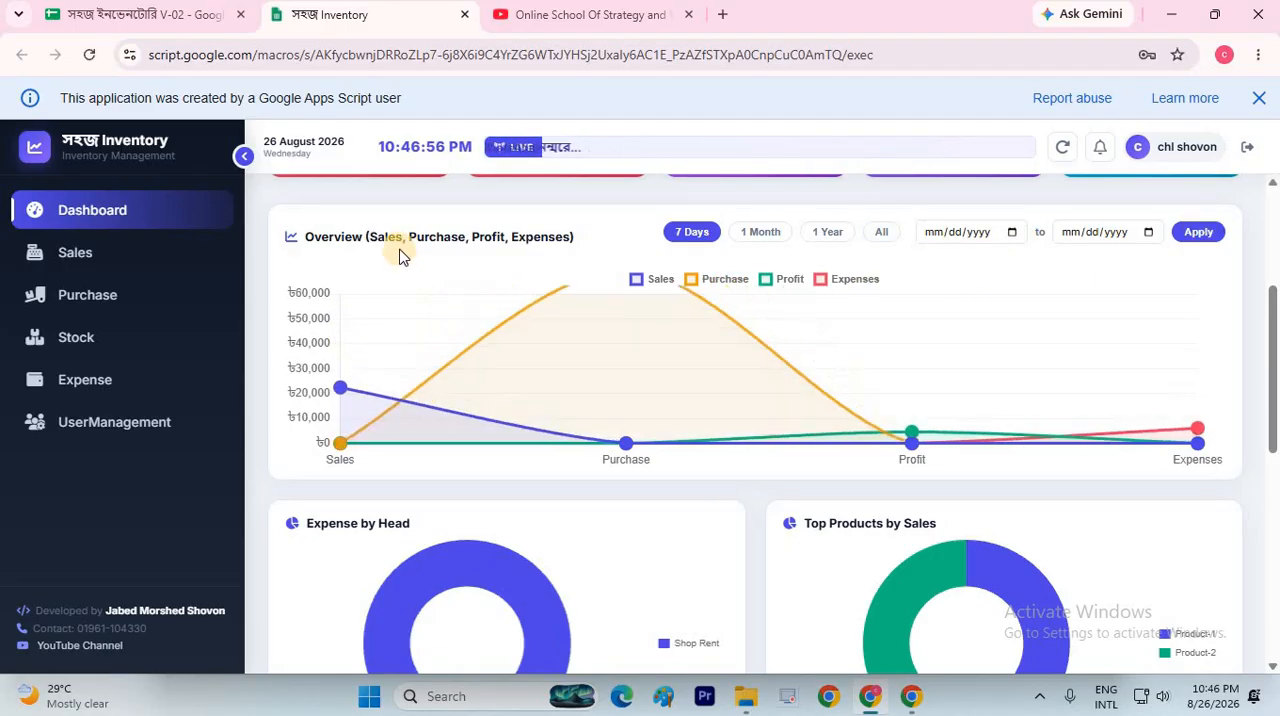
scroll(434, 372, down, 3)
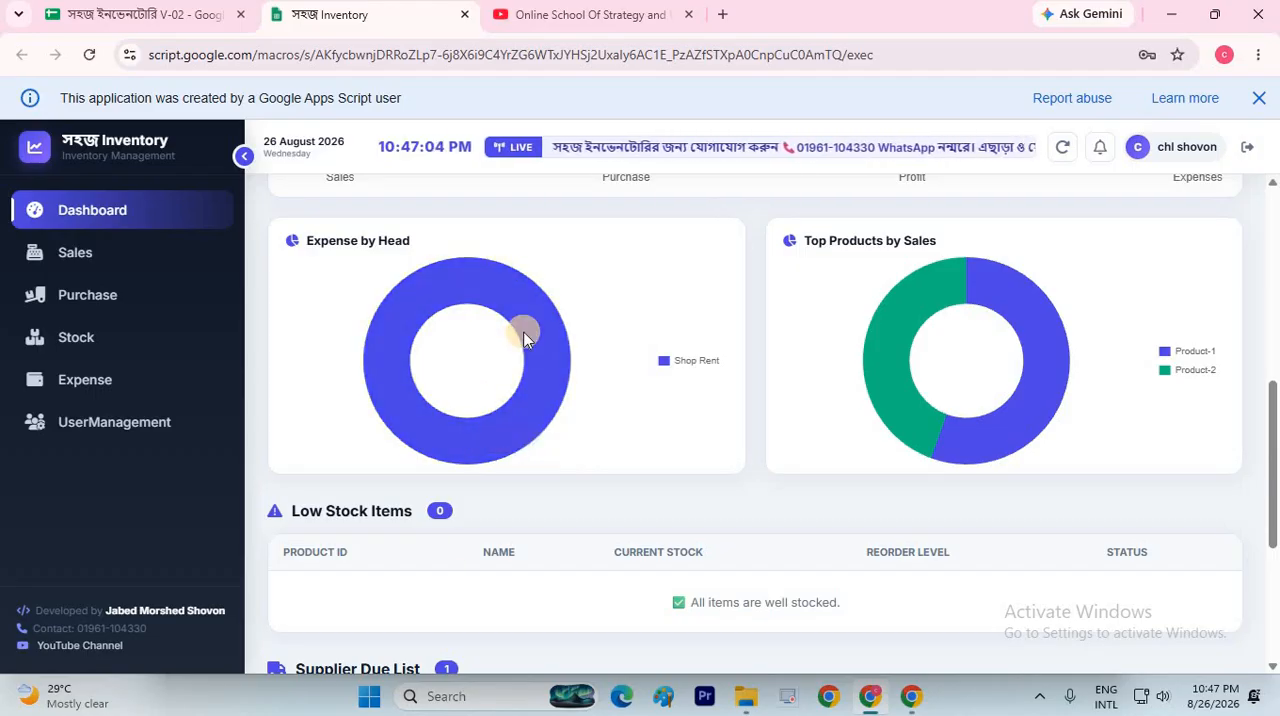
Fill in a new expense entry with the head Salary and an amount of 2000
click(94, 380)
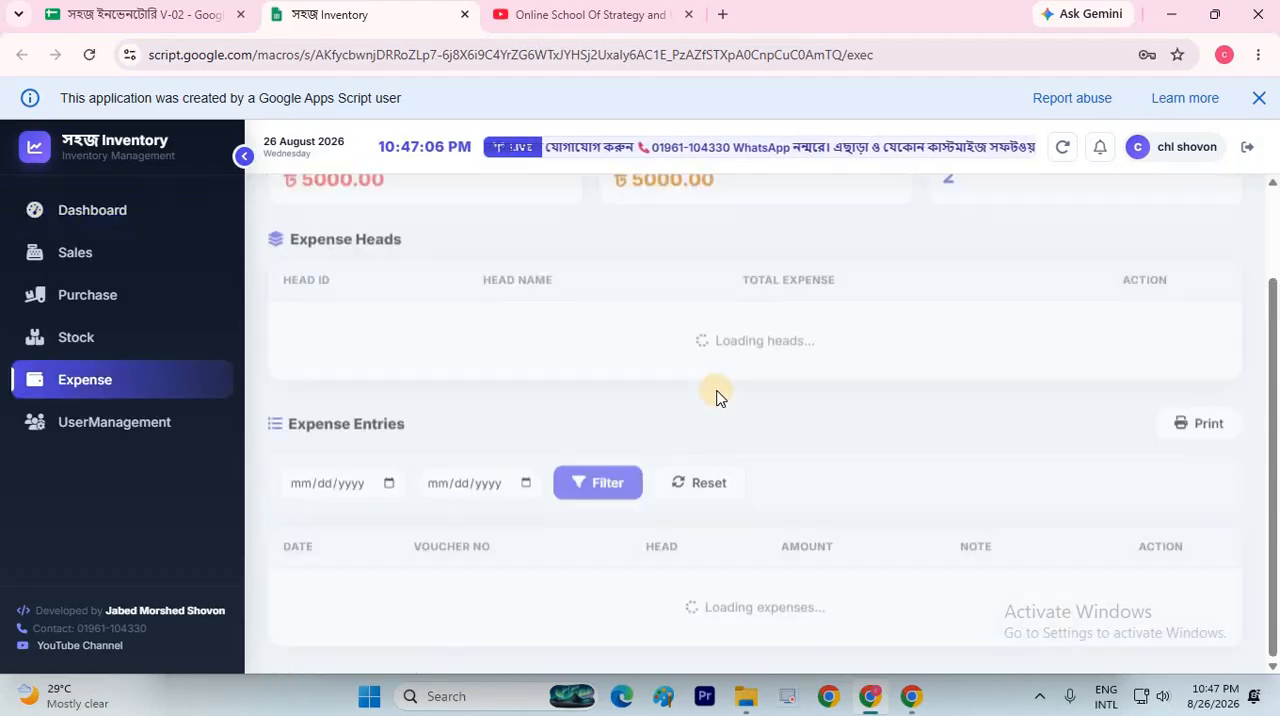
scroll(1088, 245, up, 1)
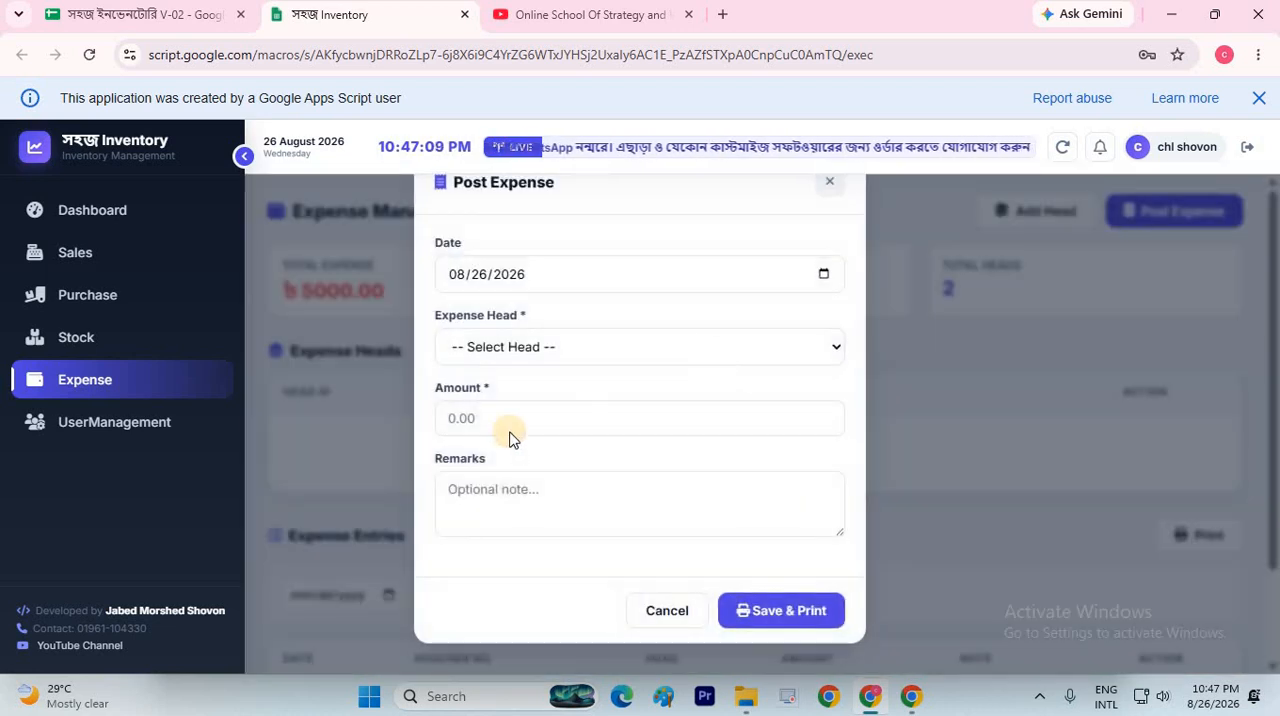
click(508, 346)
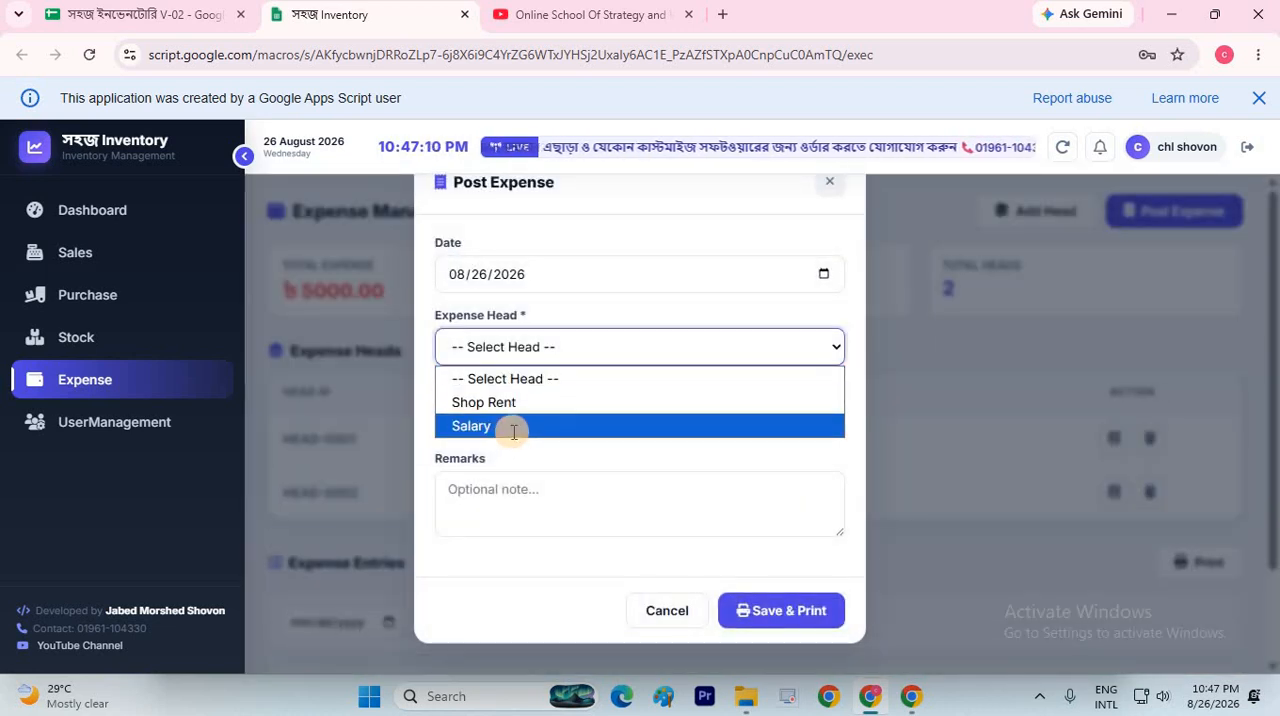
click(512, 428)
click(516, 430)
text(2)
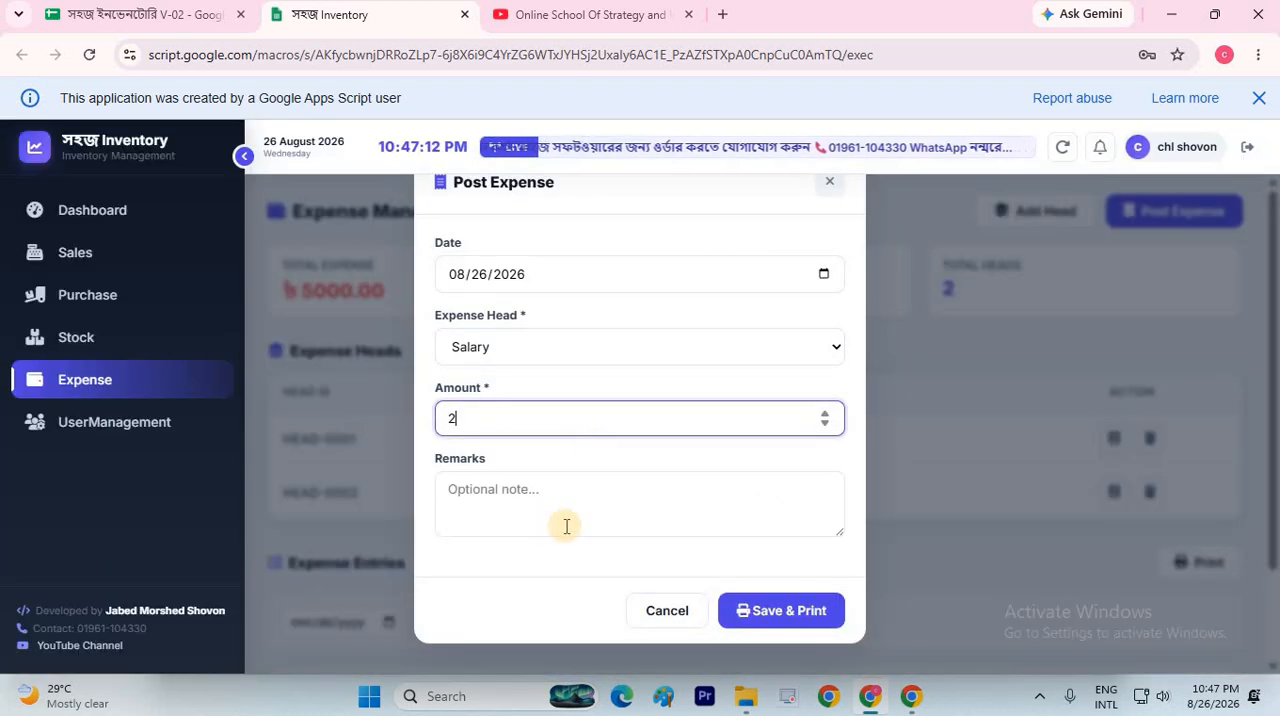
text(000)
key(Tab)
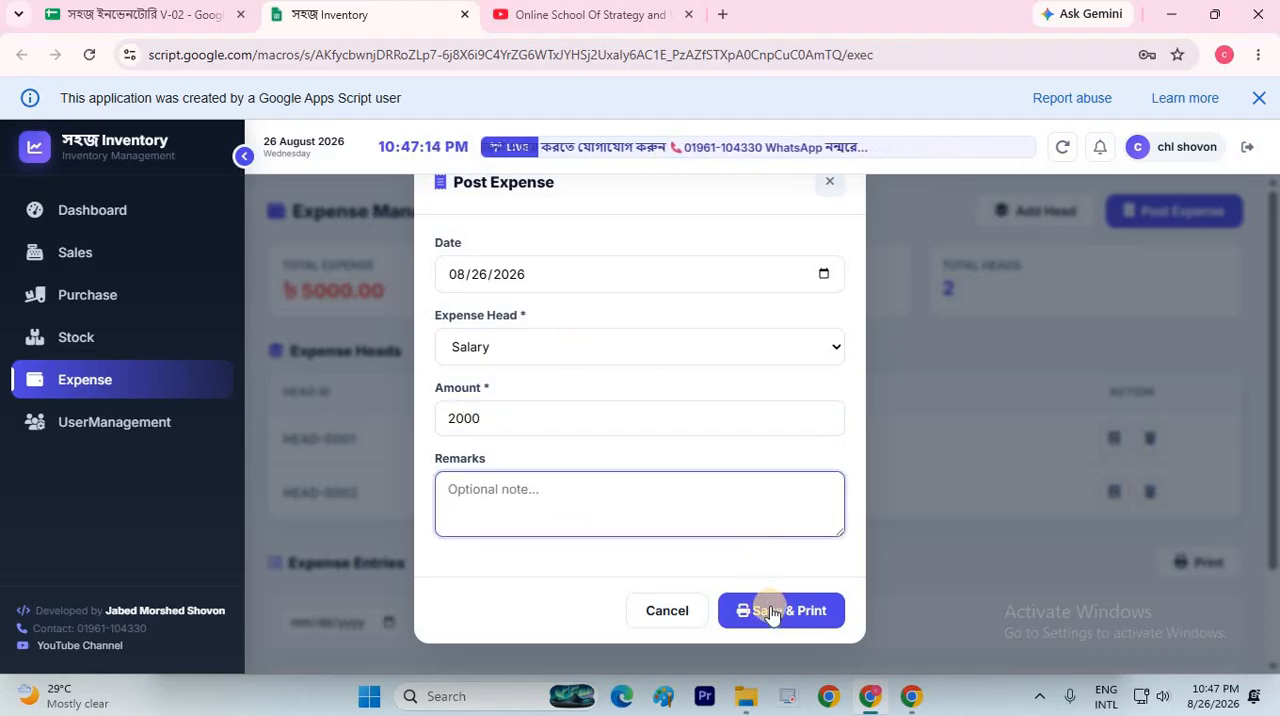
Save the Salary expense, cancel printing its money receipt and close the receipt page
click(770, 612)
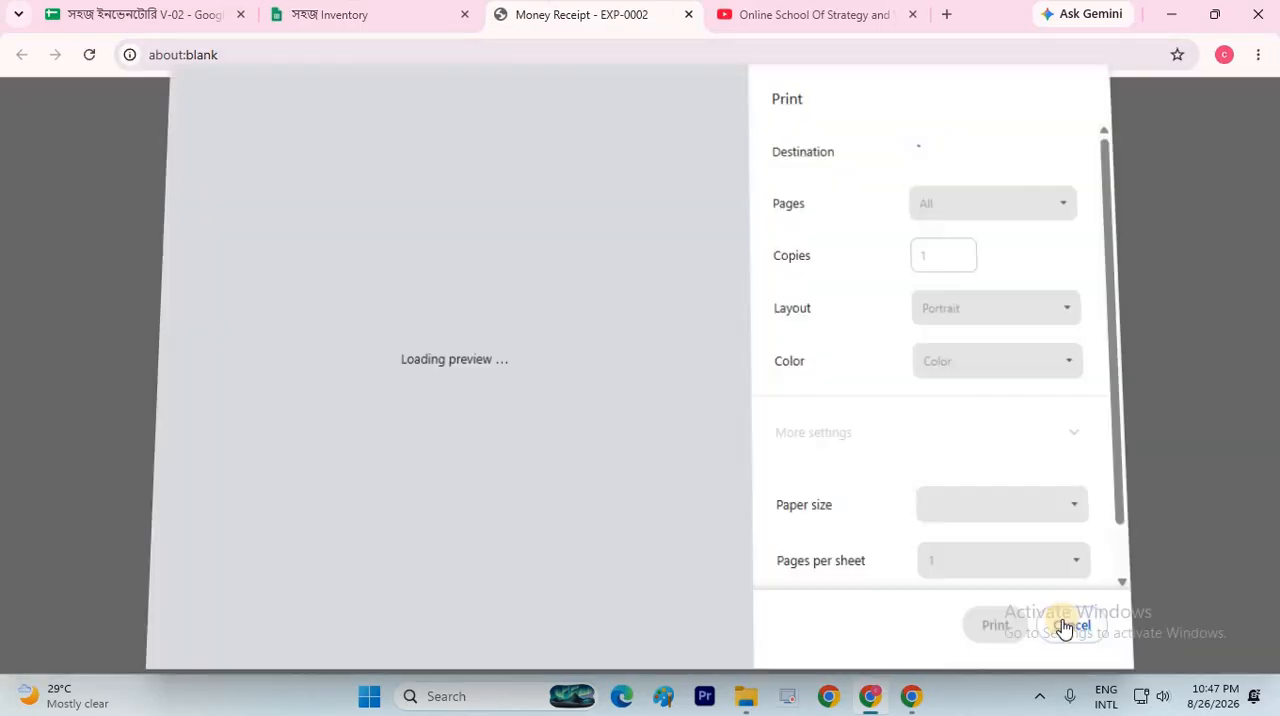
click(1058, 617)
click(690, 16)
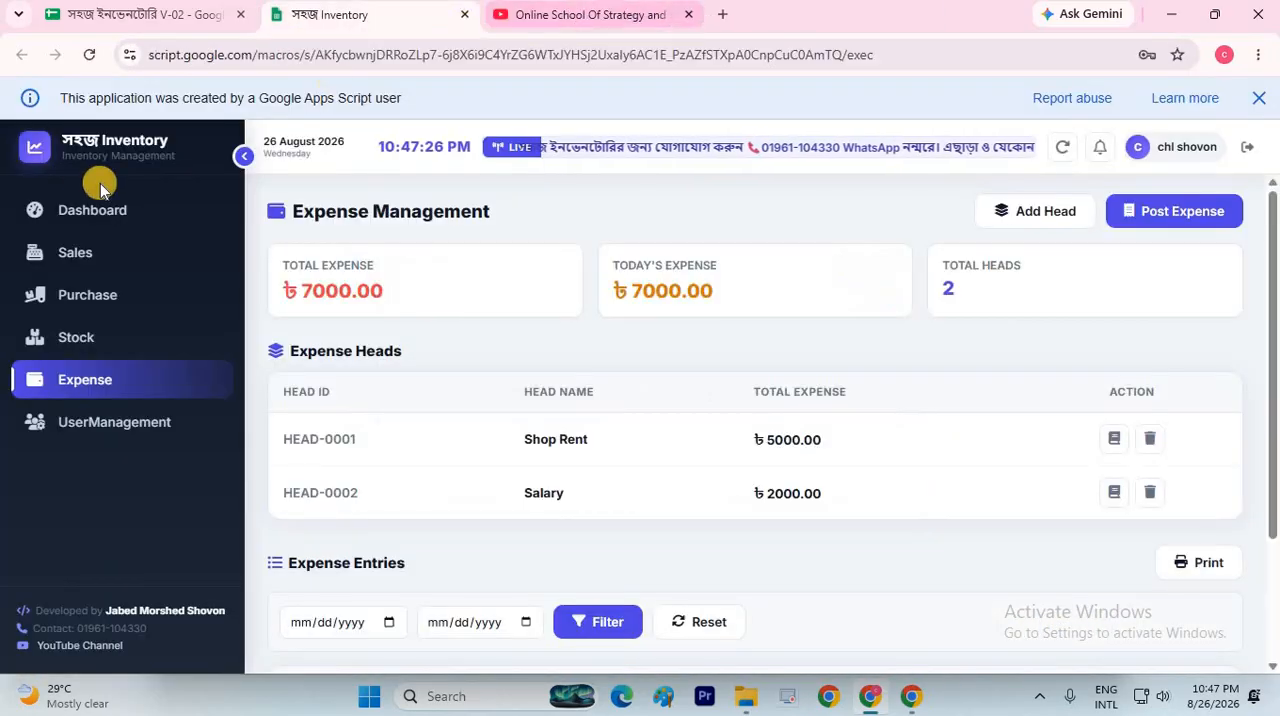
Return to the dashboard and refresh its data
click(86, 206)
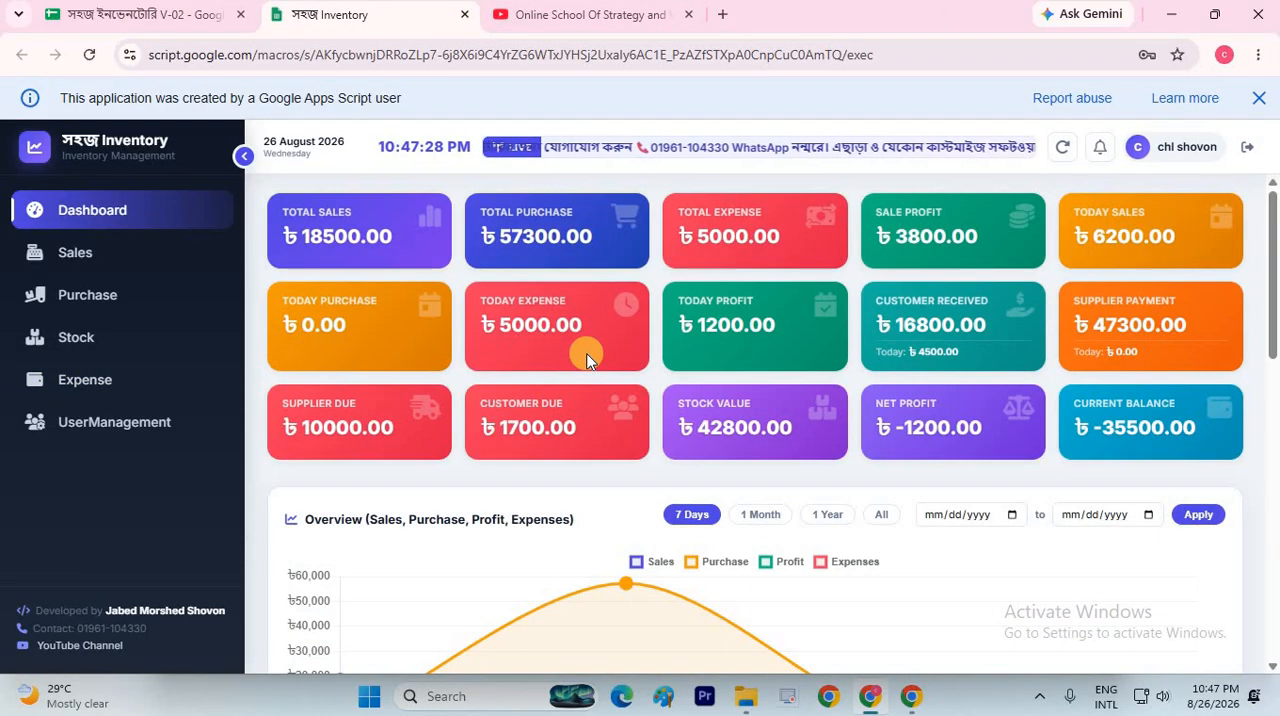
scroll(596, 400, down, 5)
scroll(914, 334, up, 1)
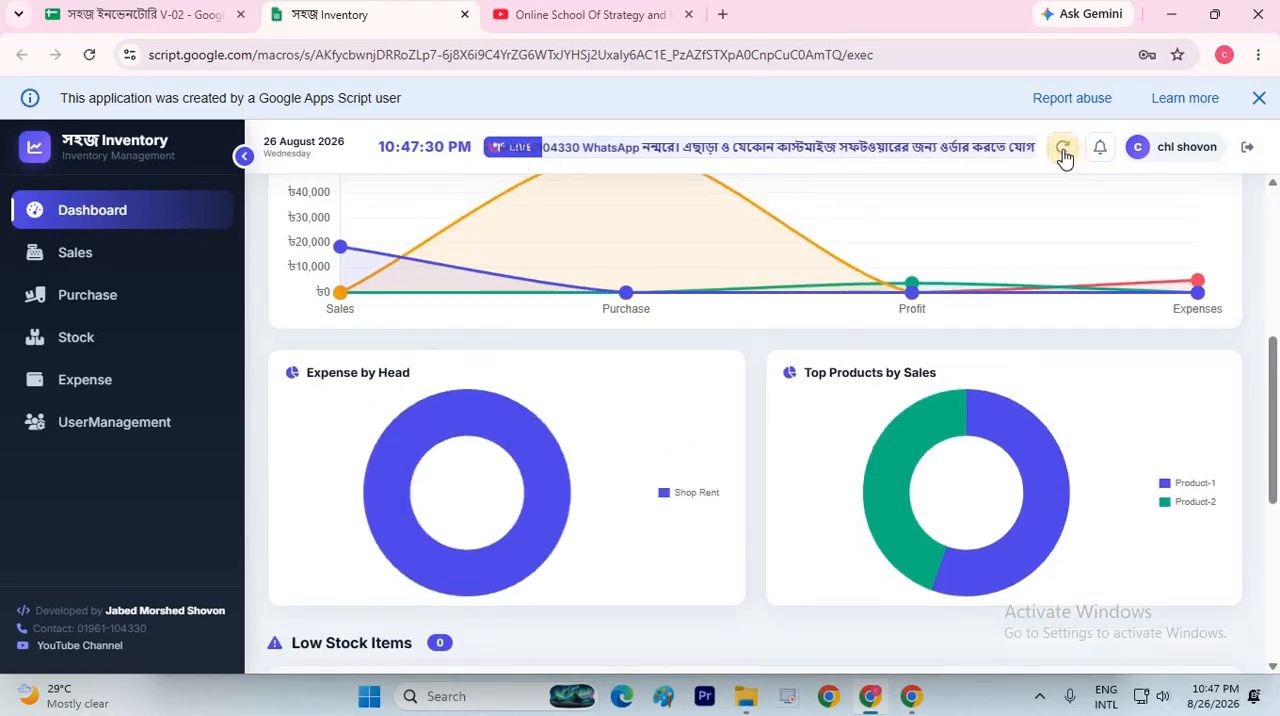
click(1063, 152)
Examine the Expense by Head and Top Products by Sales charts, including the values of their segments
scroll(523, 363, down, 5)
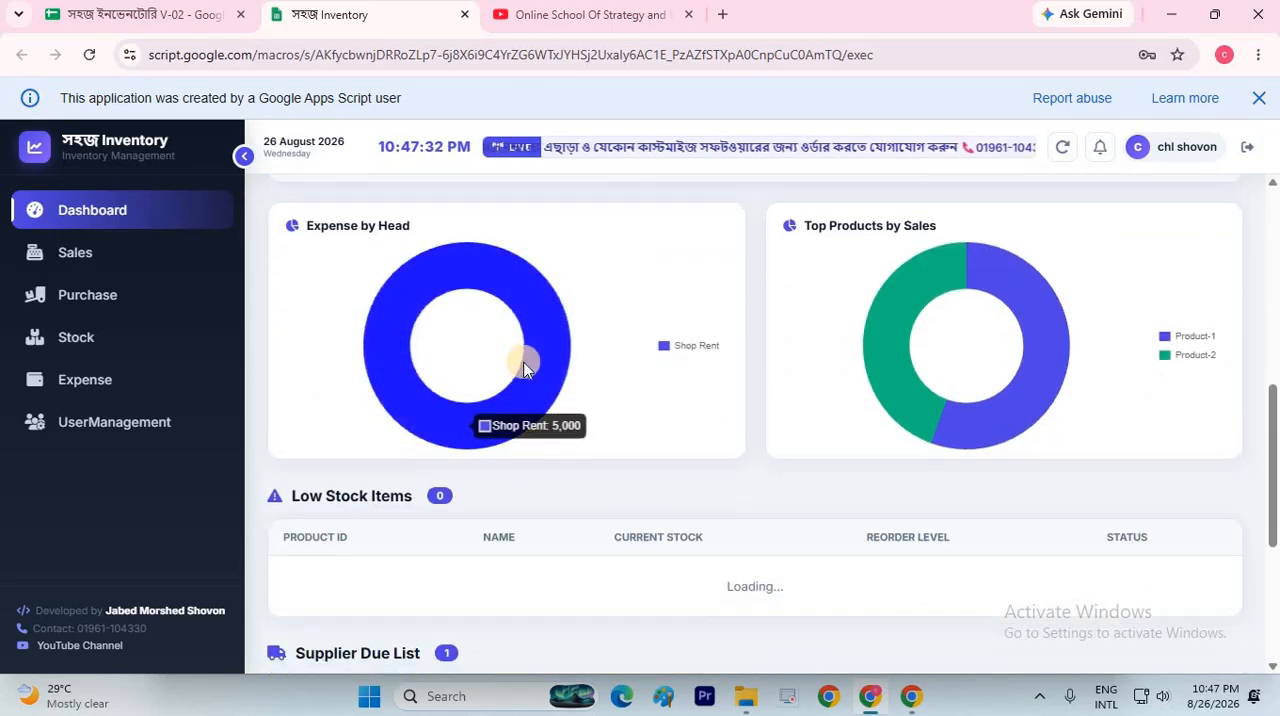
scroll(523, 368, down, 3)
scroll(523, 368, up, 4)
scroll(523, 368, up, 1)
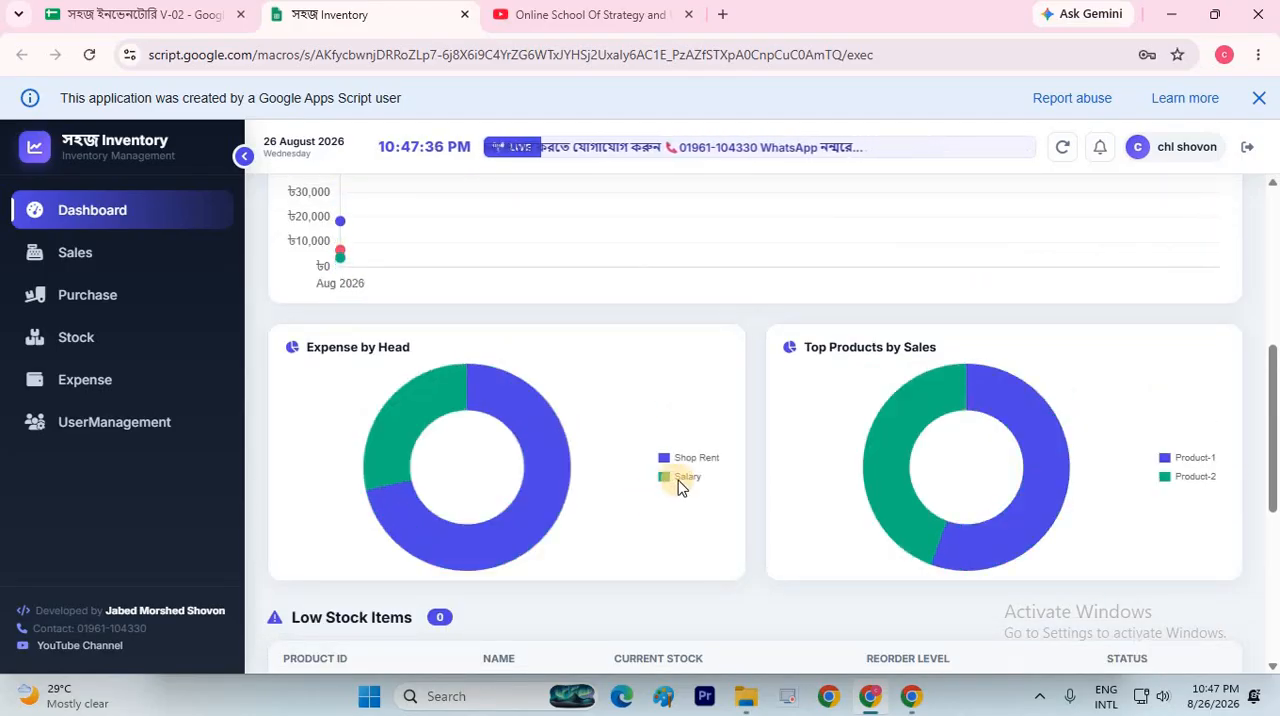
mouse_move(452, 422)
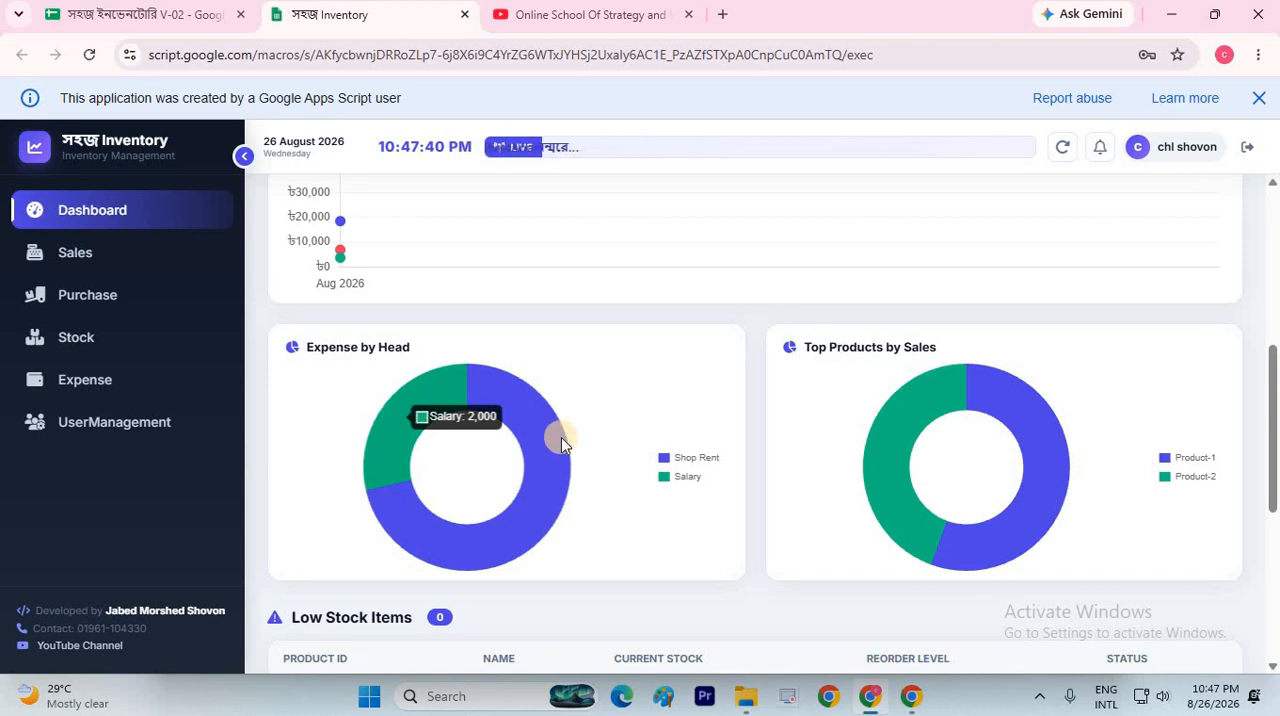
mouse_move(561, 437)
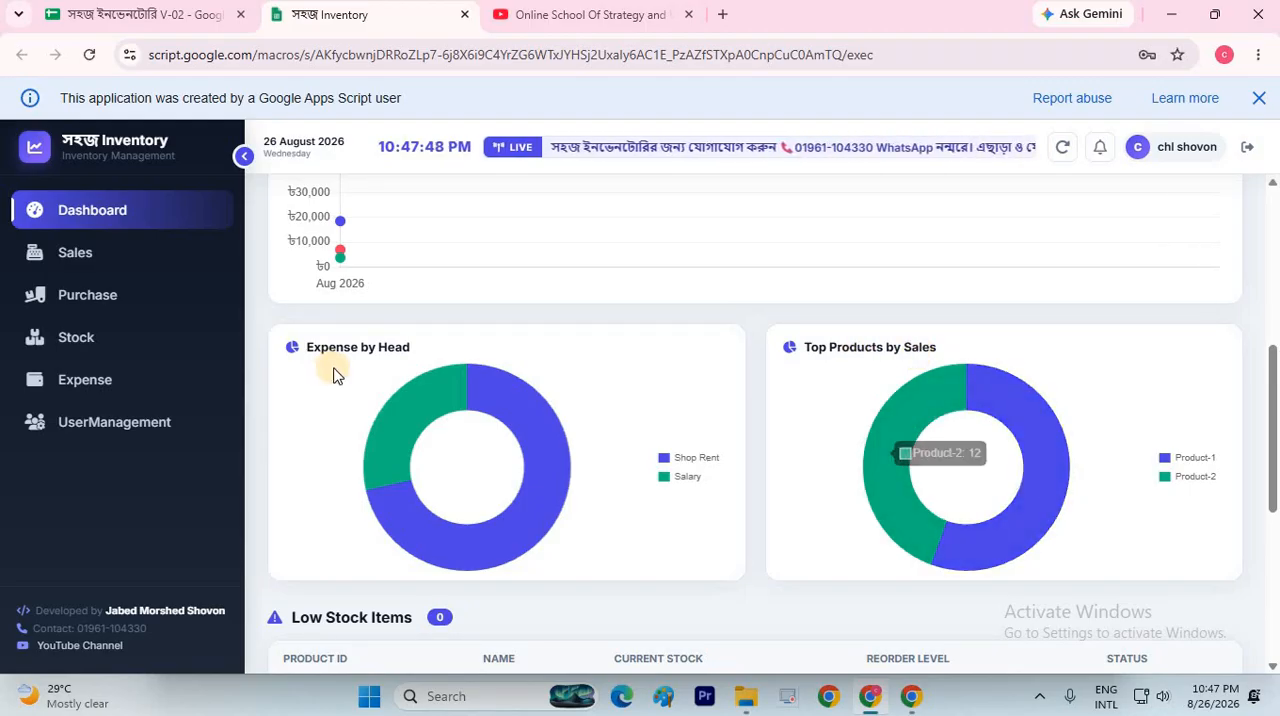
Review the low stock and due lists, viewing the payment forms for PINV-0002 and SINV-0002 without recording a payment
scroll(328, 350, down, 2)
scroll(380, 342, down, 1)
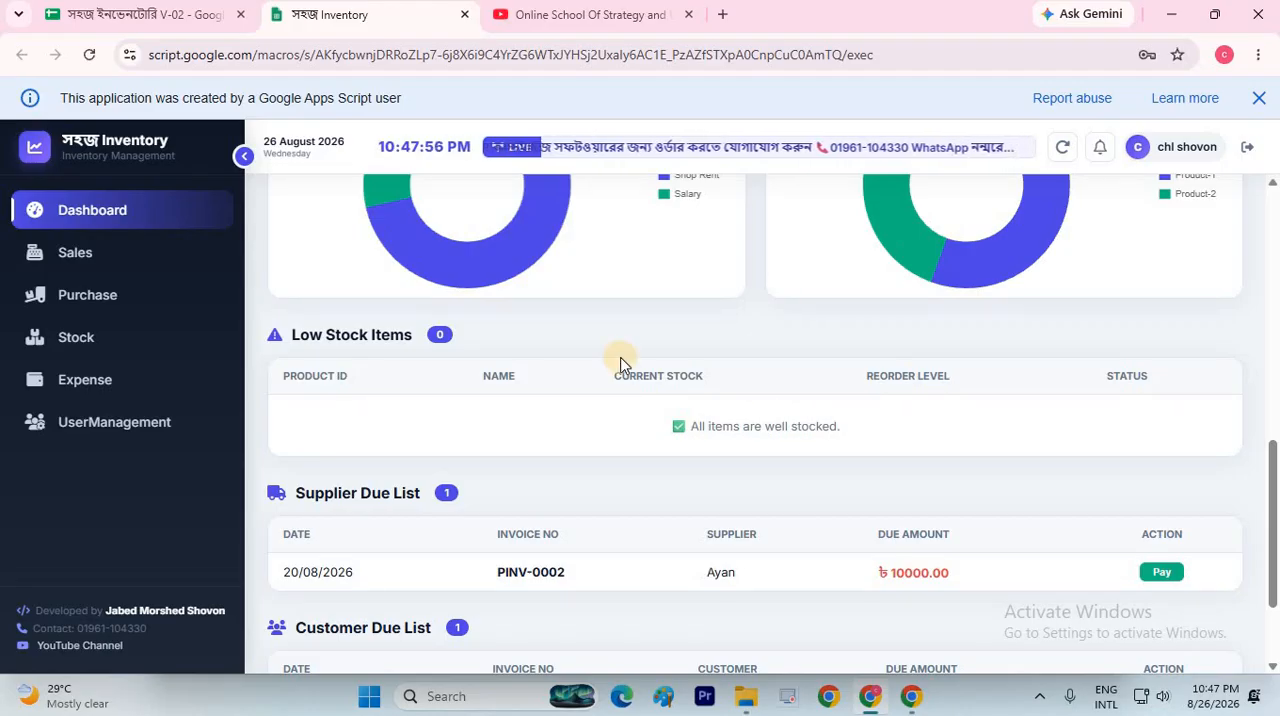
scroll(434, 350, down, 2)
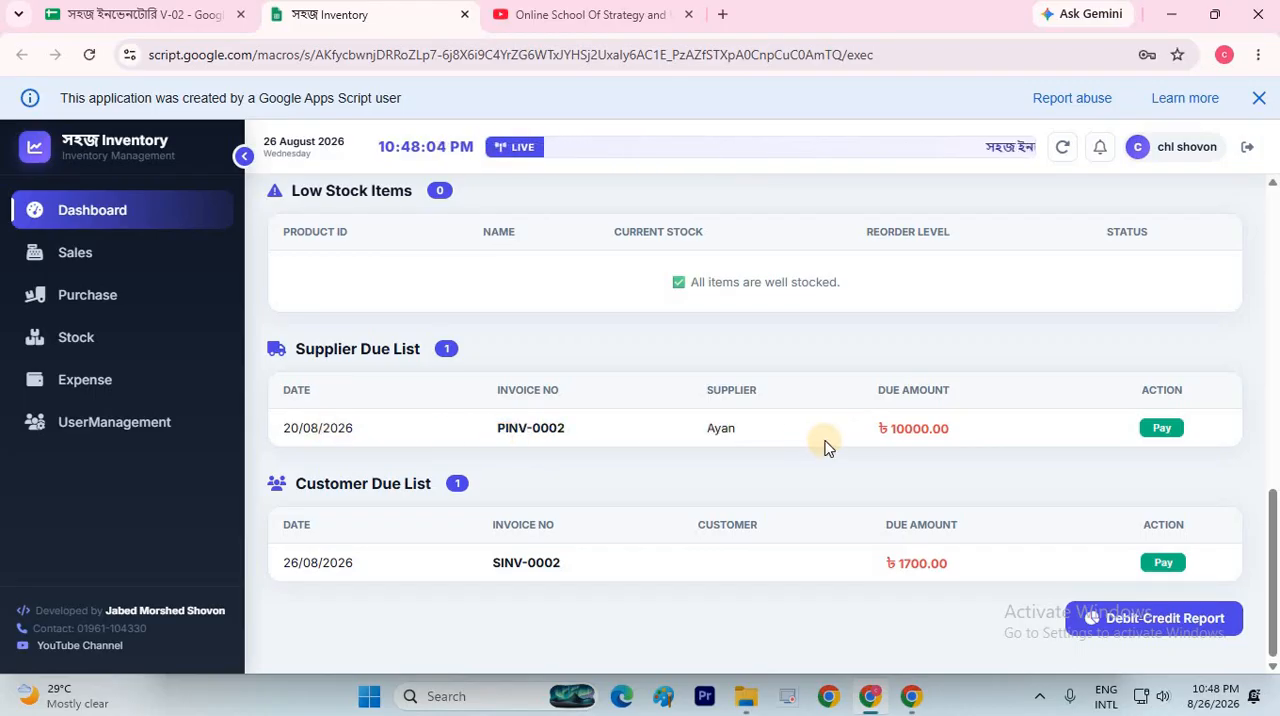
click(1163, 430)
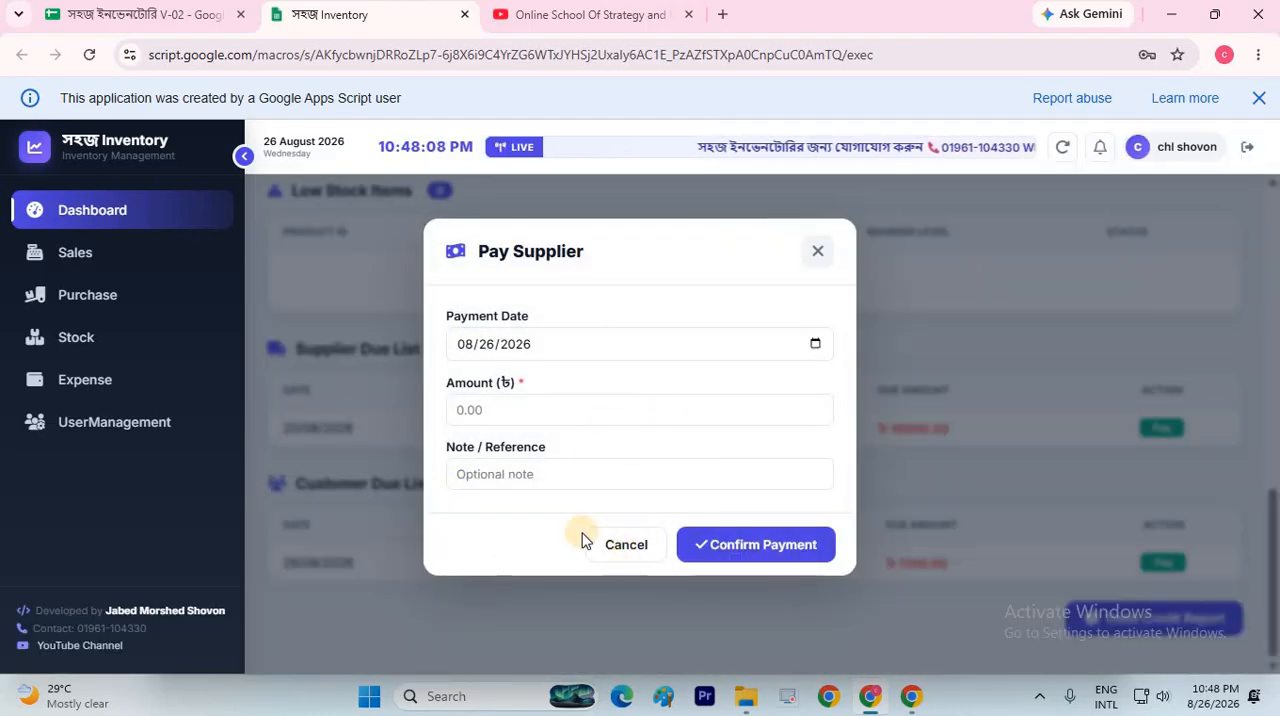
click(397, 407)
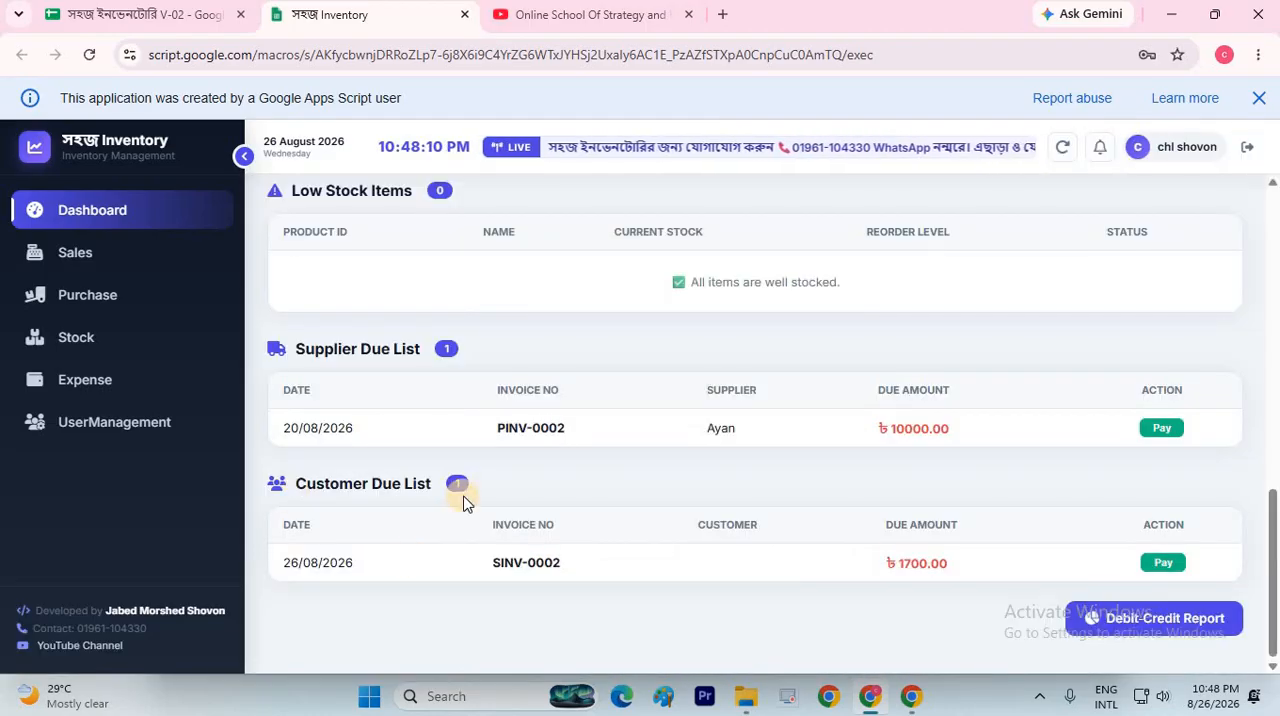
click(1163, 563)
click(815, 255)
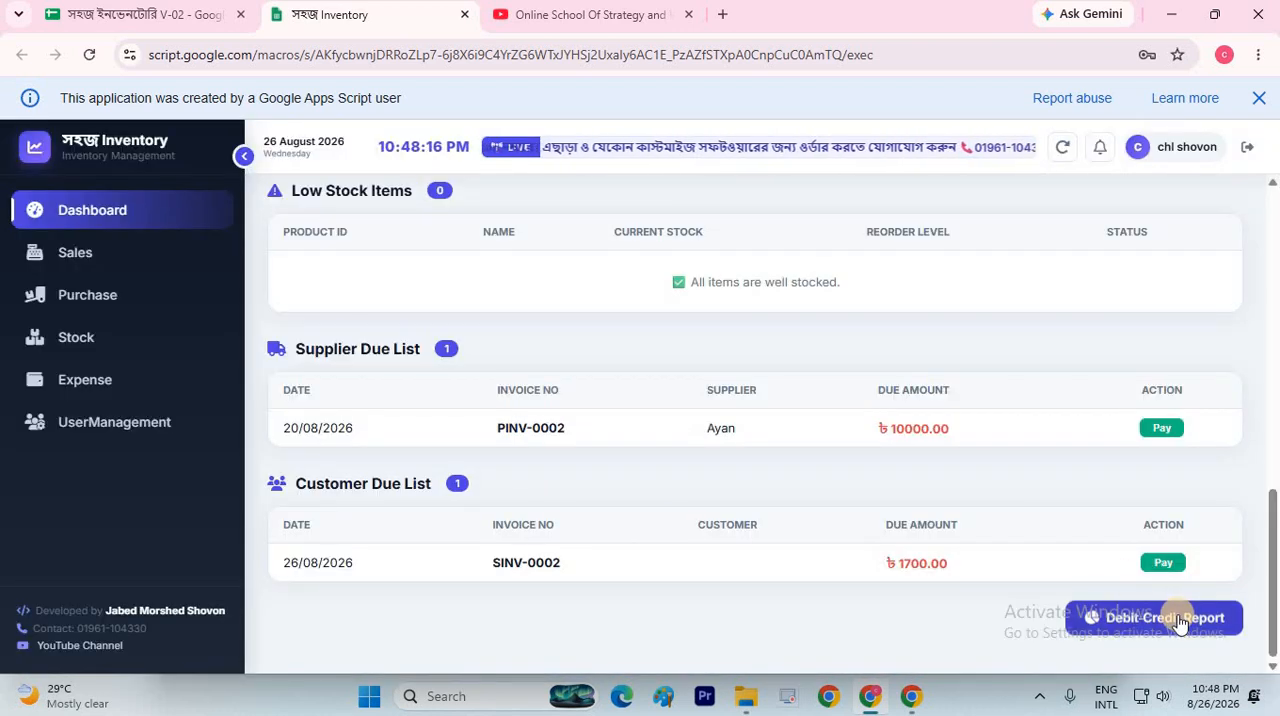
Open the Debit-Credit Report with the sidebar collapsed, examine its Cash In, Cash Out and Current Balance sections, and close it
click(1146, 628)
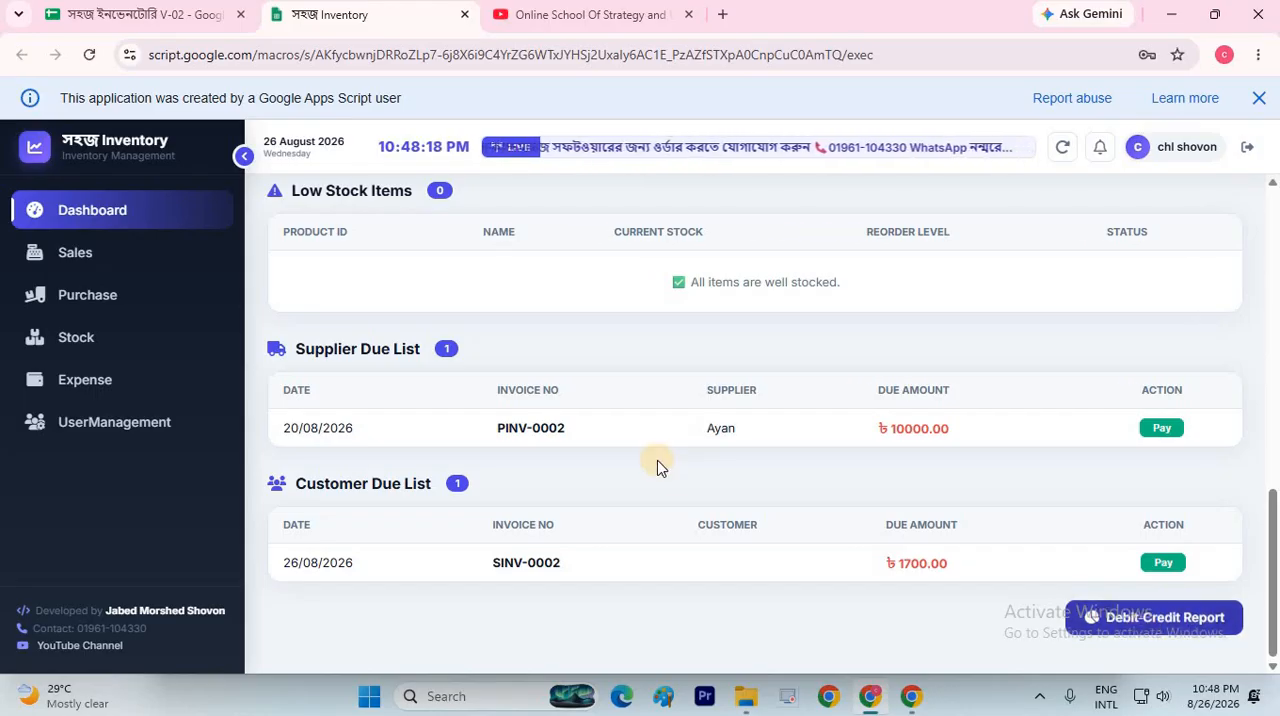
click(245, 157)
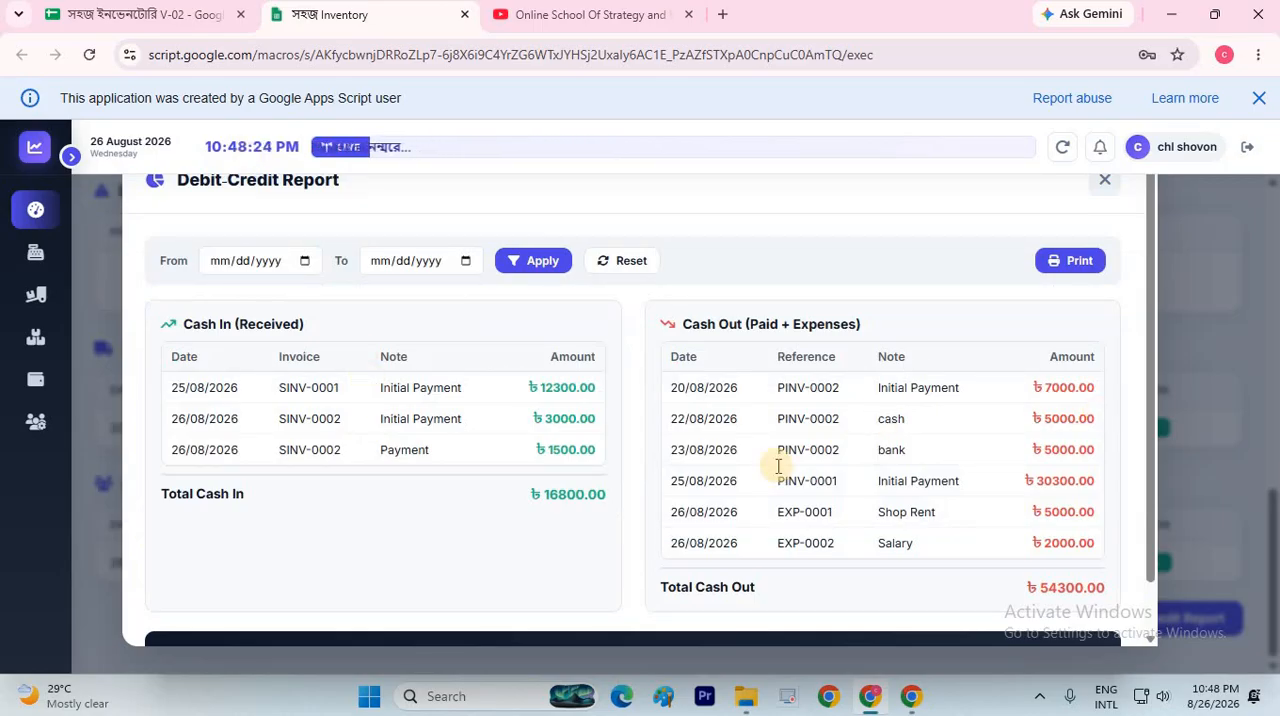
scroll(800, 420, down, 2)
scroll(171, 463, up, 2)
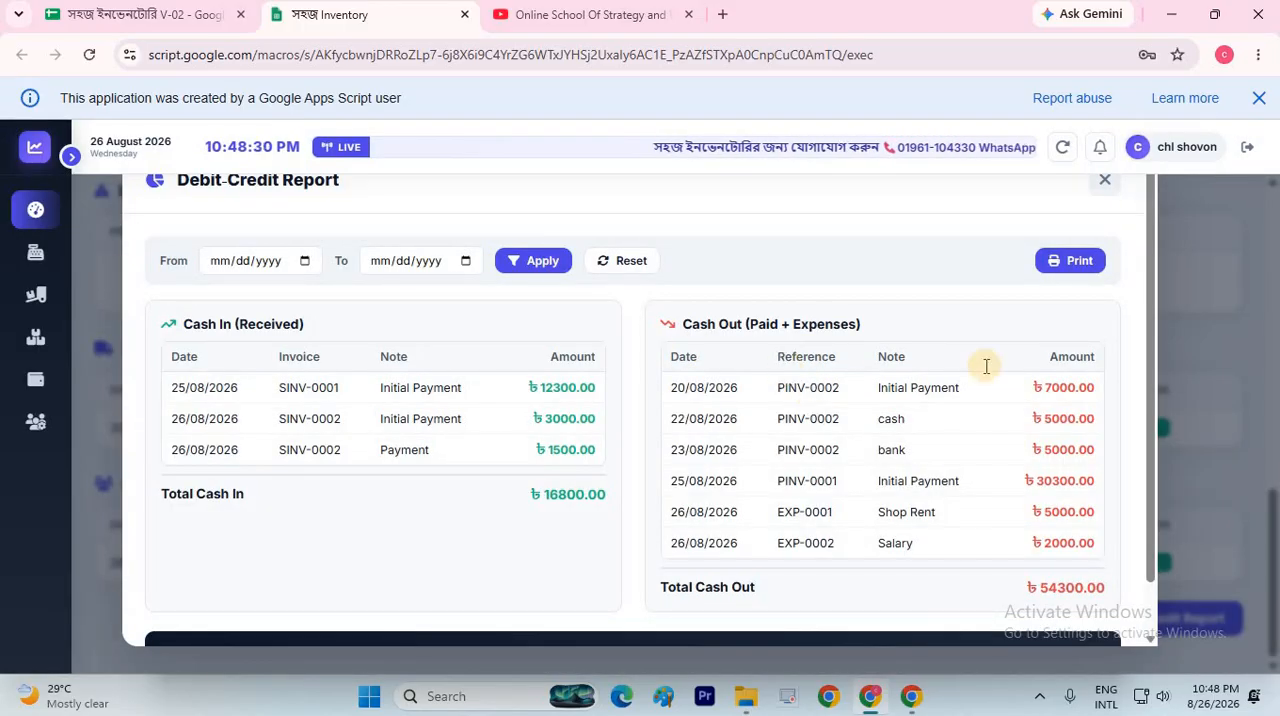
scroll(986, 366, down, 2)
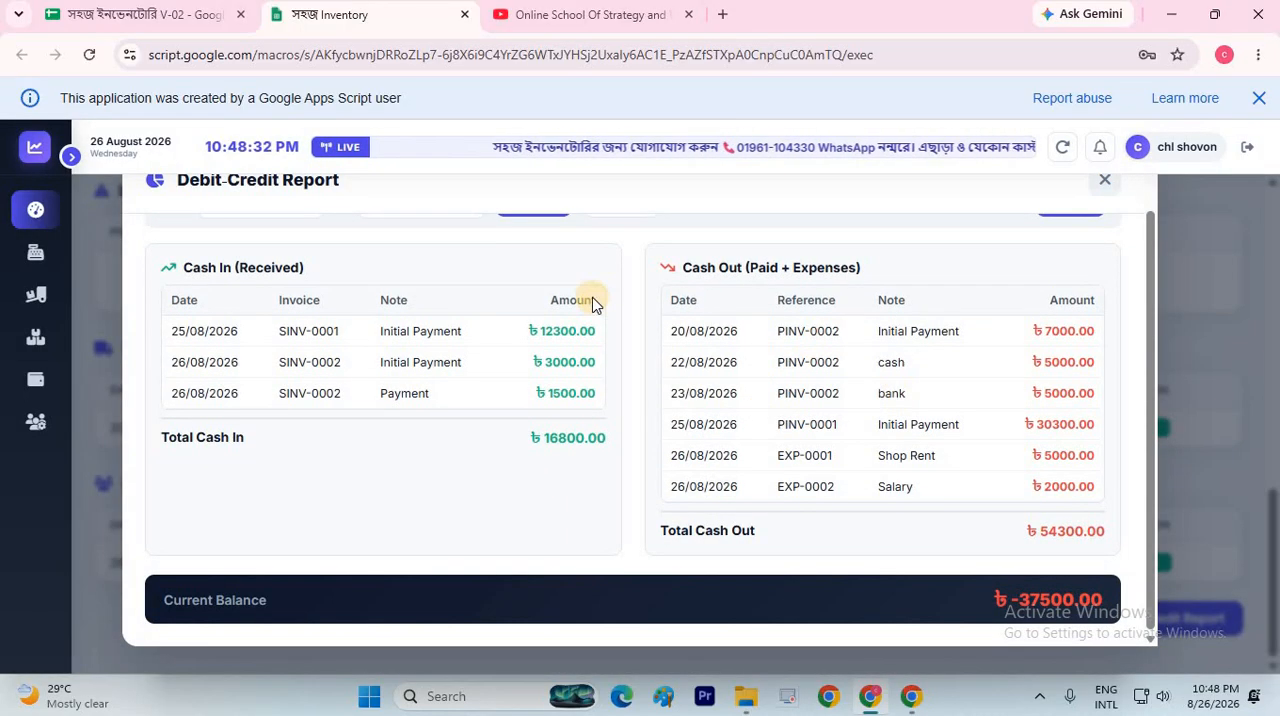
scroll(591, 300, up, 1)
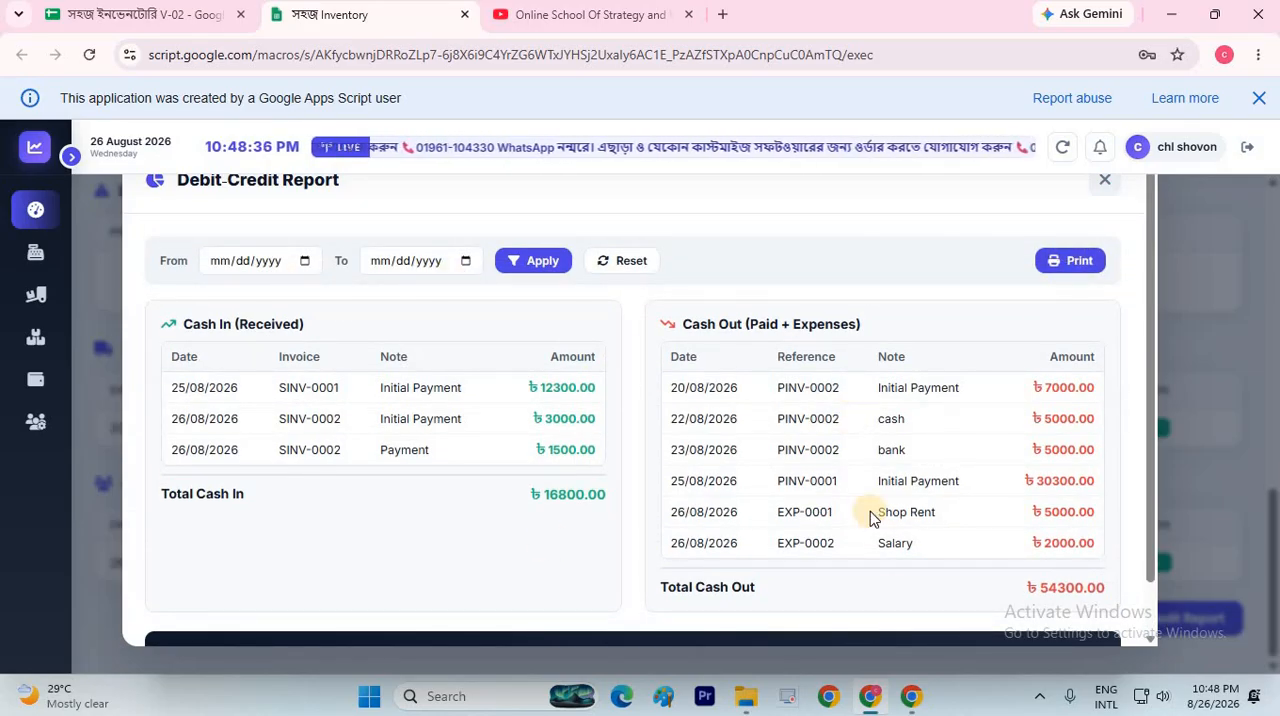
scroll(671, 549, down, 2)
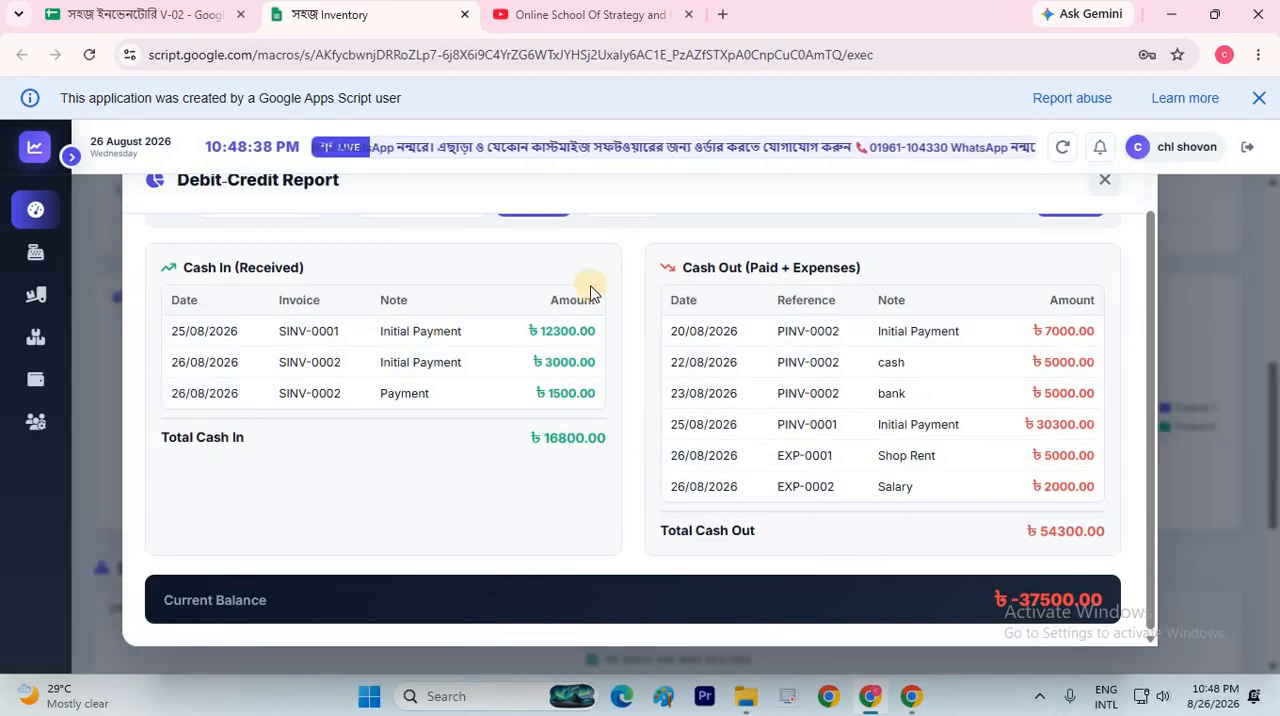
scroll(580, 278, up, 1)
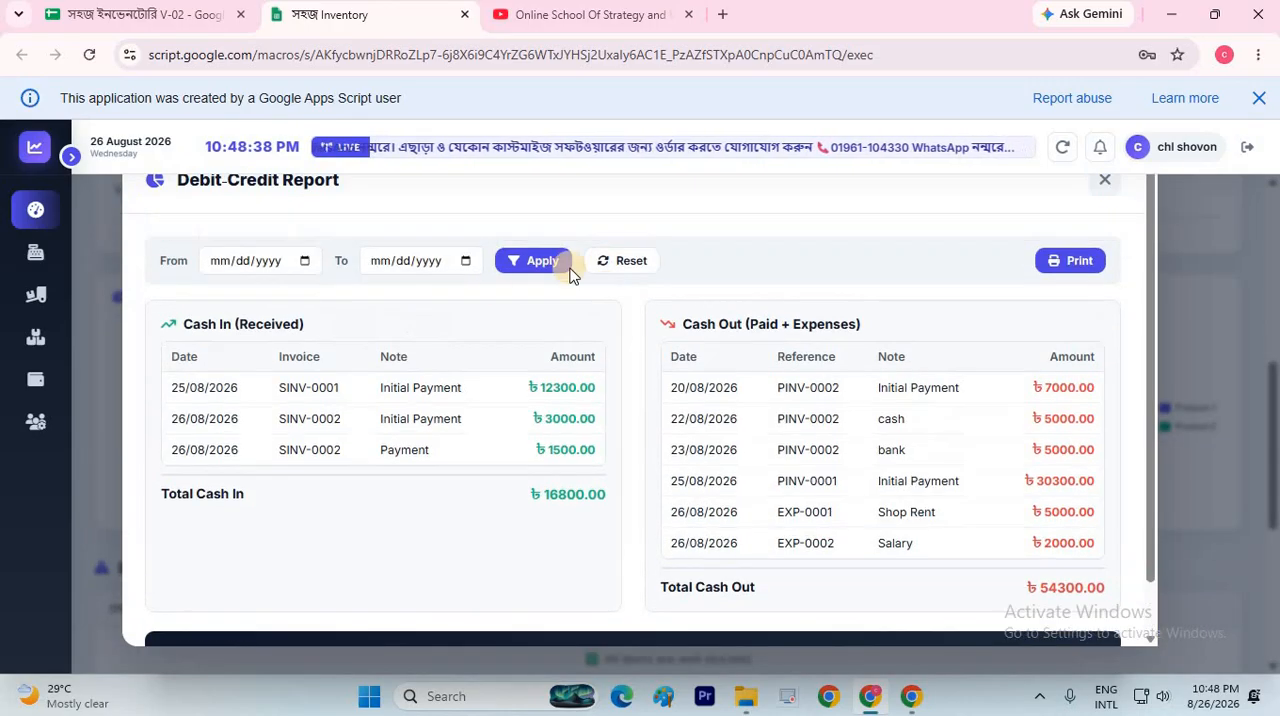
click(1103, 187)
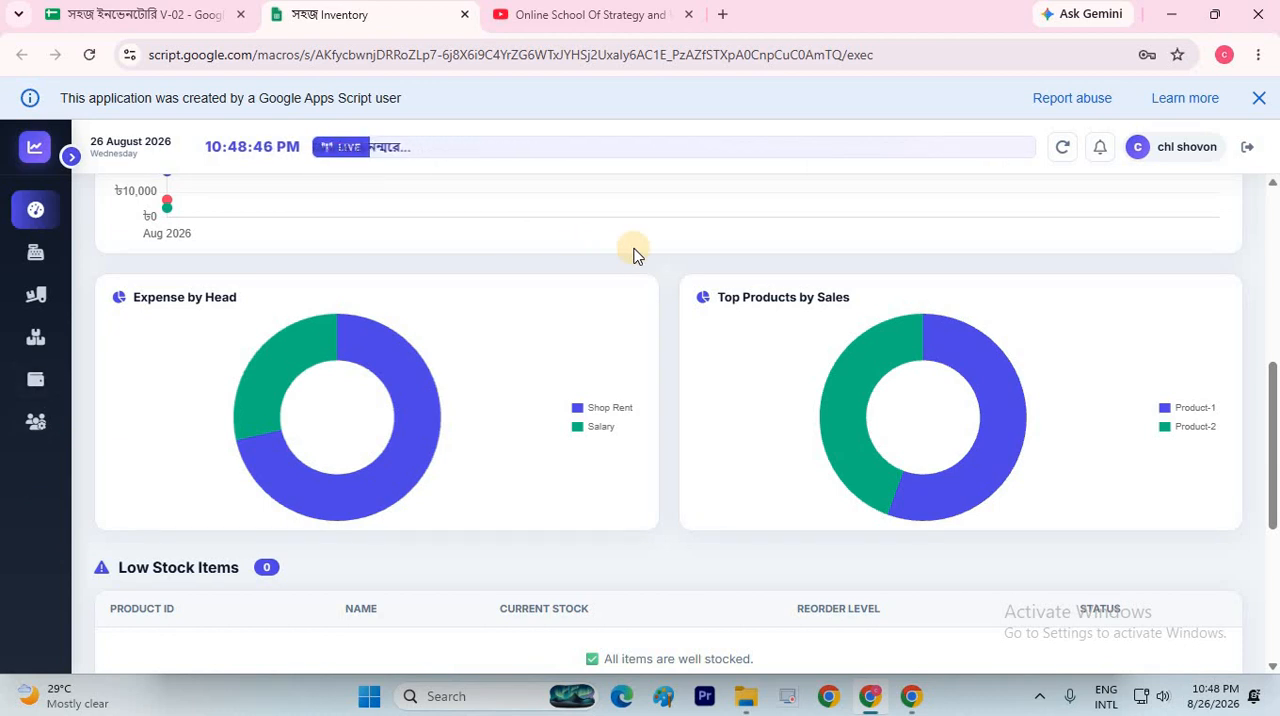
Expand the sidebar and look over the dashboard's summary cards, overview chart and breakdown charts
click(69, 160)
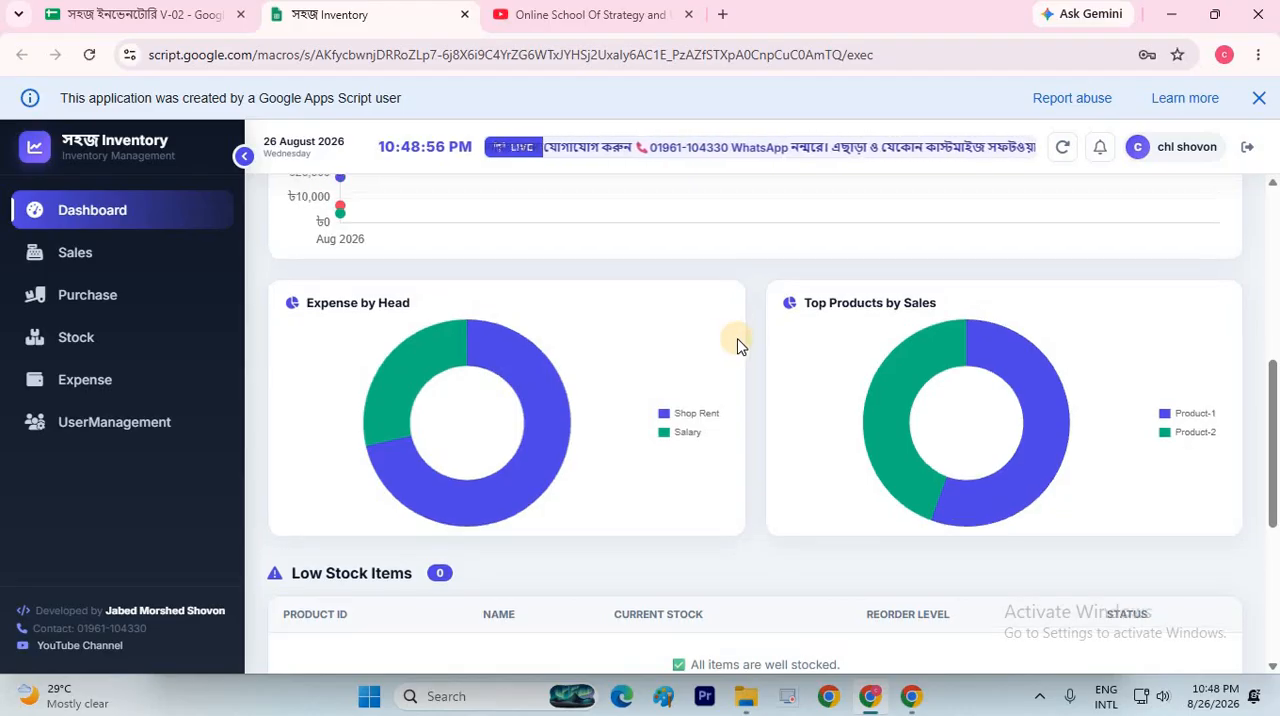
scroll(737, 345, up, 5)
scroll(737, 345, down, 3)
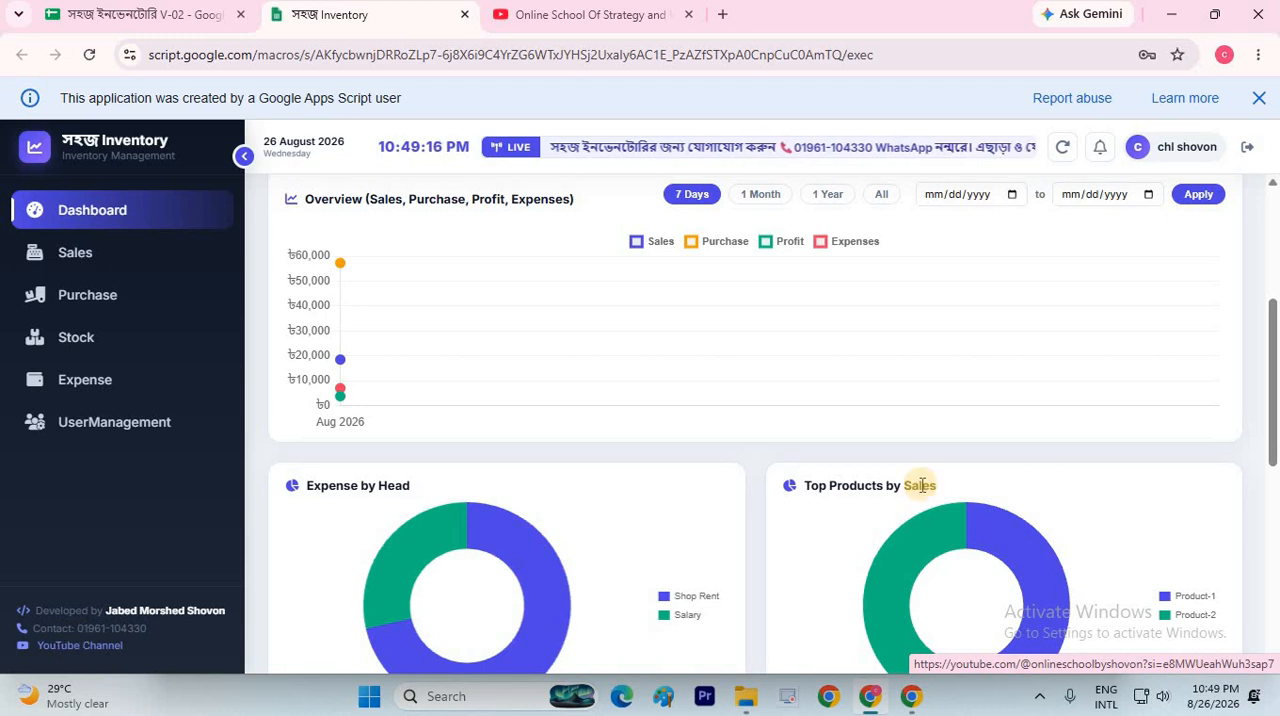
scroll(922, 487, up, 3)
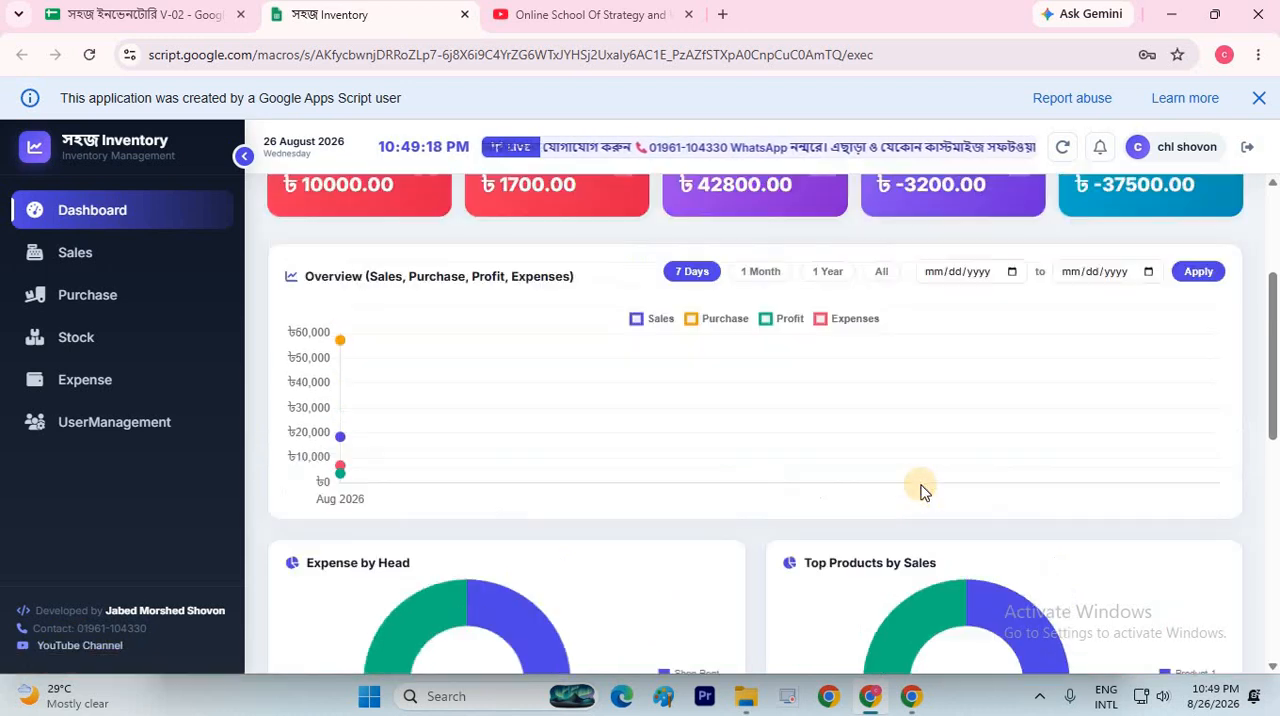